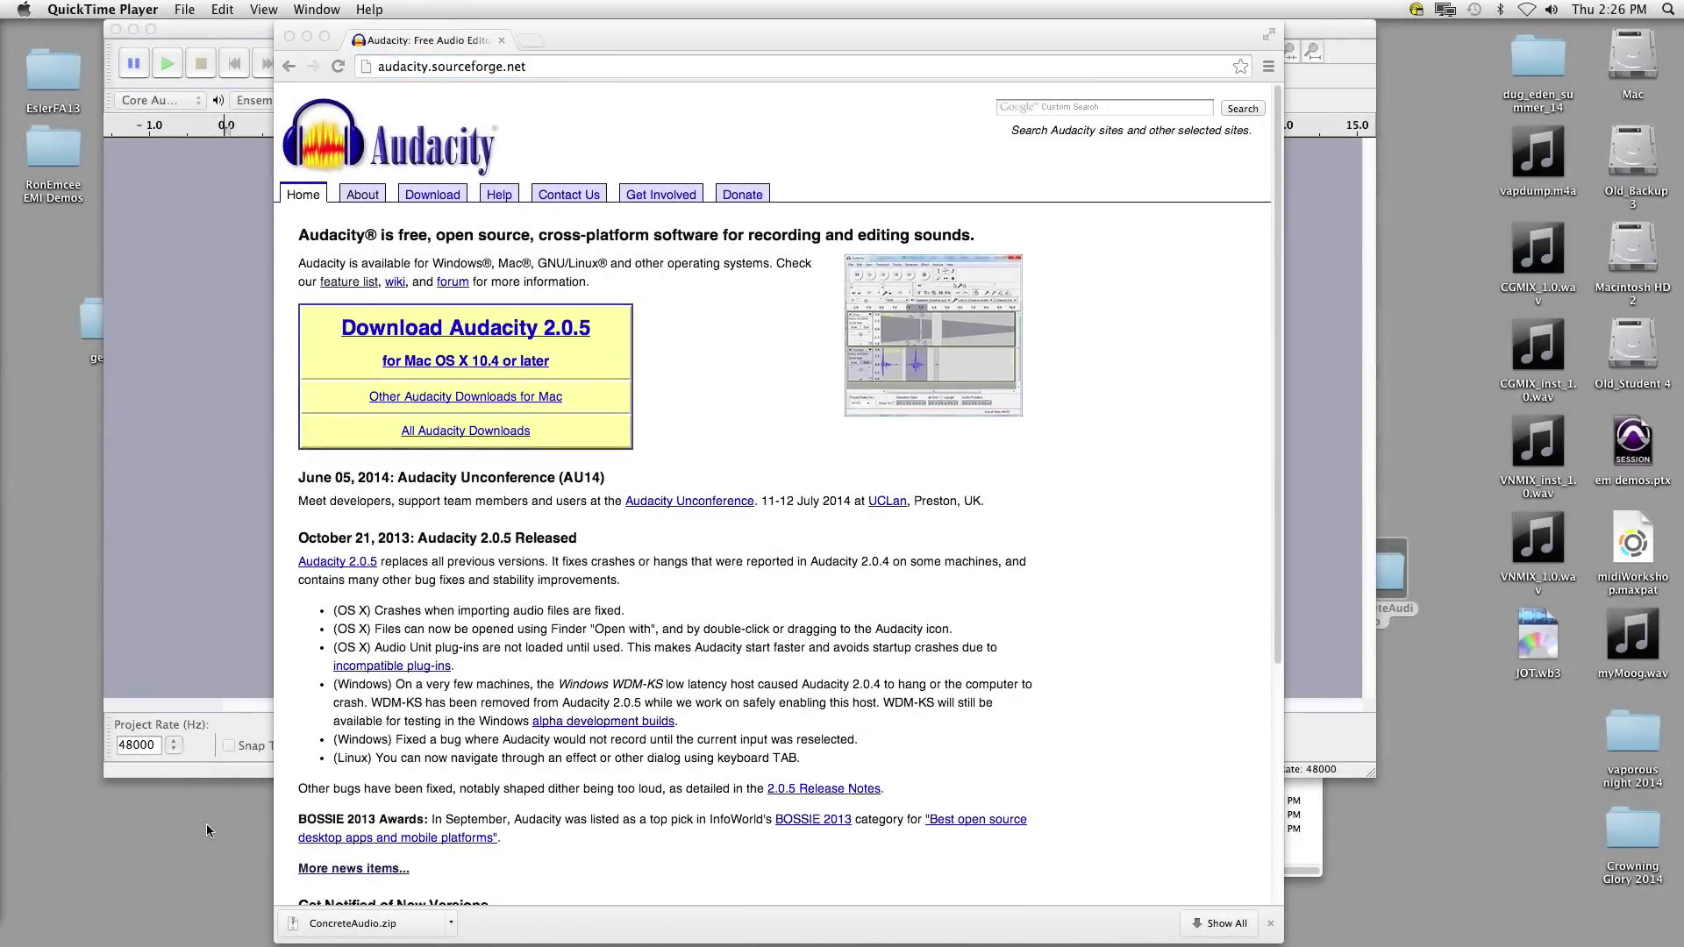
Step: Bring the Audacity website forward and highlight its address, audacity.sourceforge.net
{"action": "left_click", "coordinate": [651, 101]}
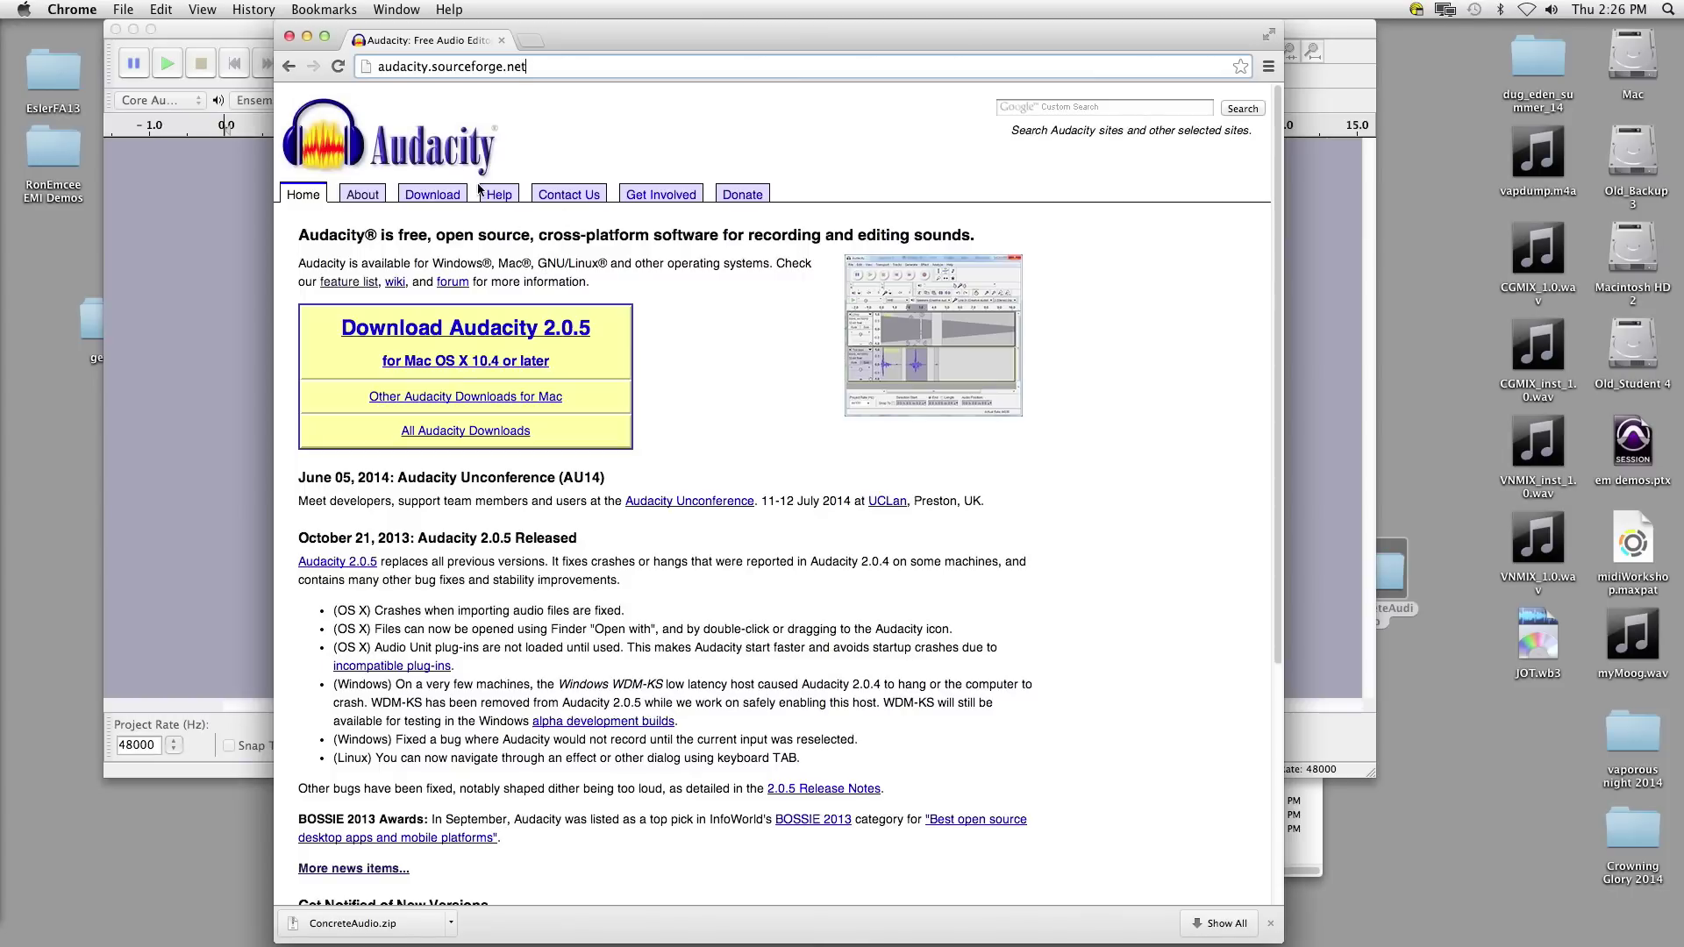
{"action": "left_click_drag", "start_coordinate": [378, 67], "coordinate": [539, 70]}
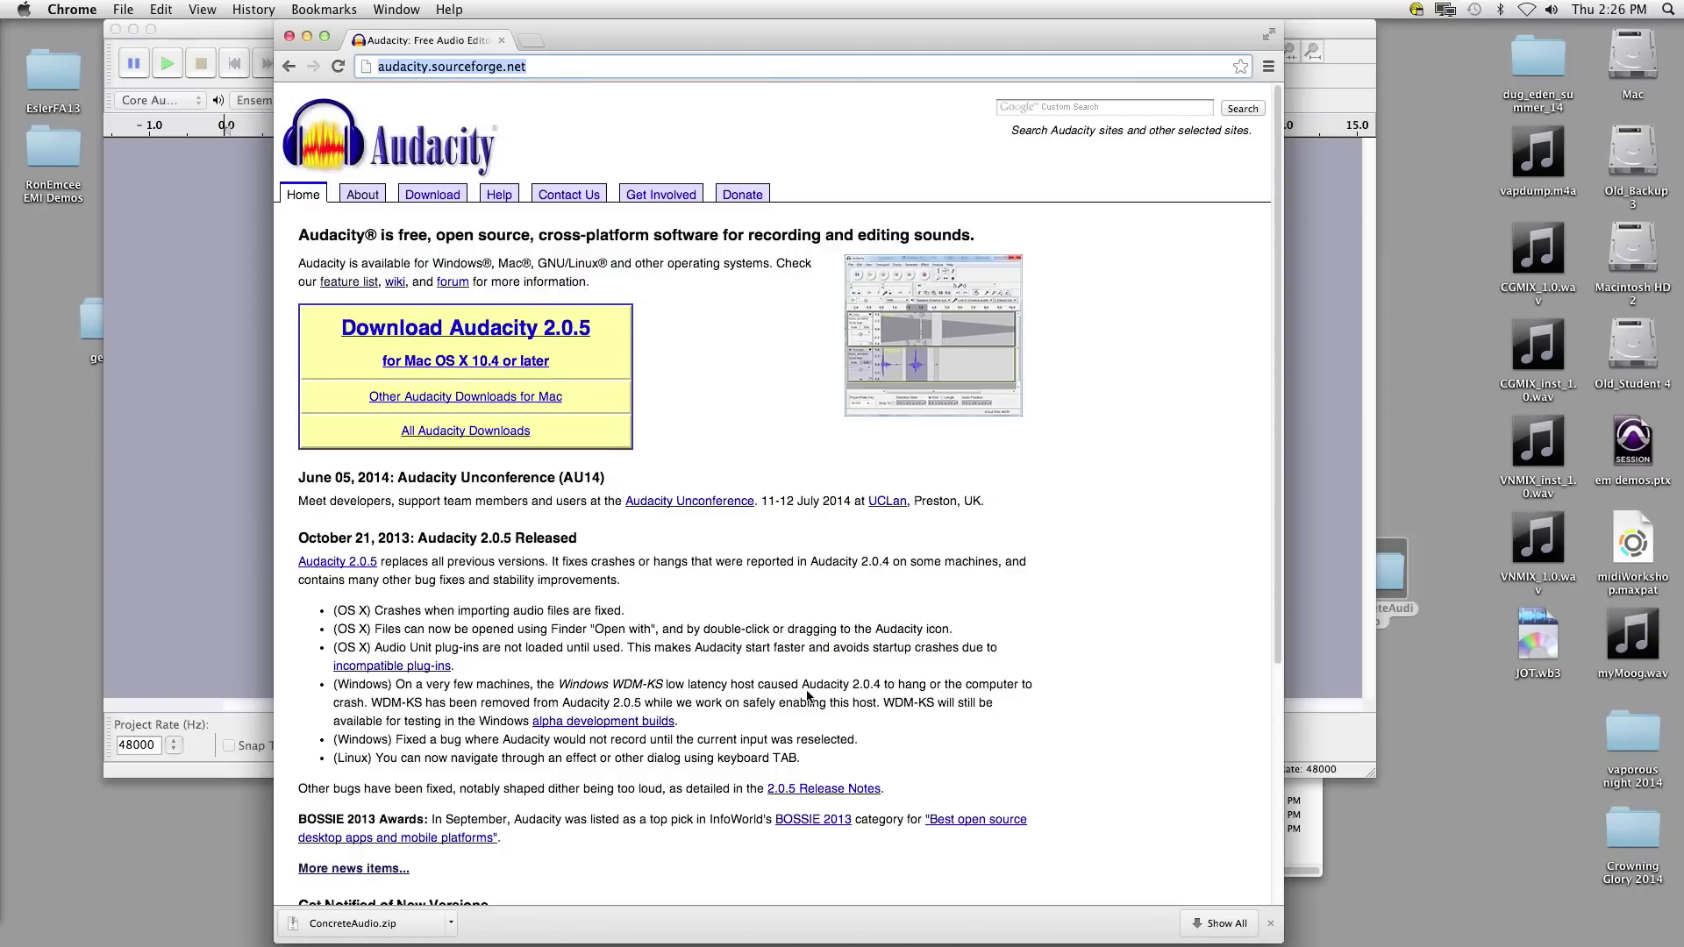
Step: Switch to Finder, locate Audacity.app in the Audacity folder under Applications, and bring the Audacity project window to the front
{"action": "key", "text": "super+Tab"}
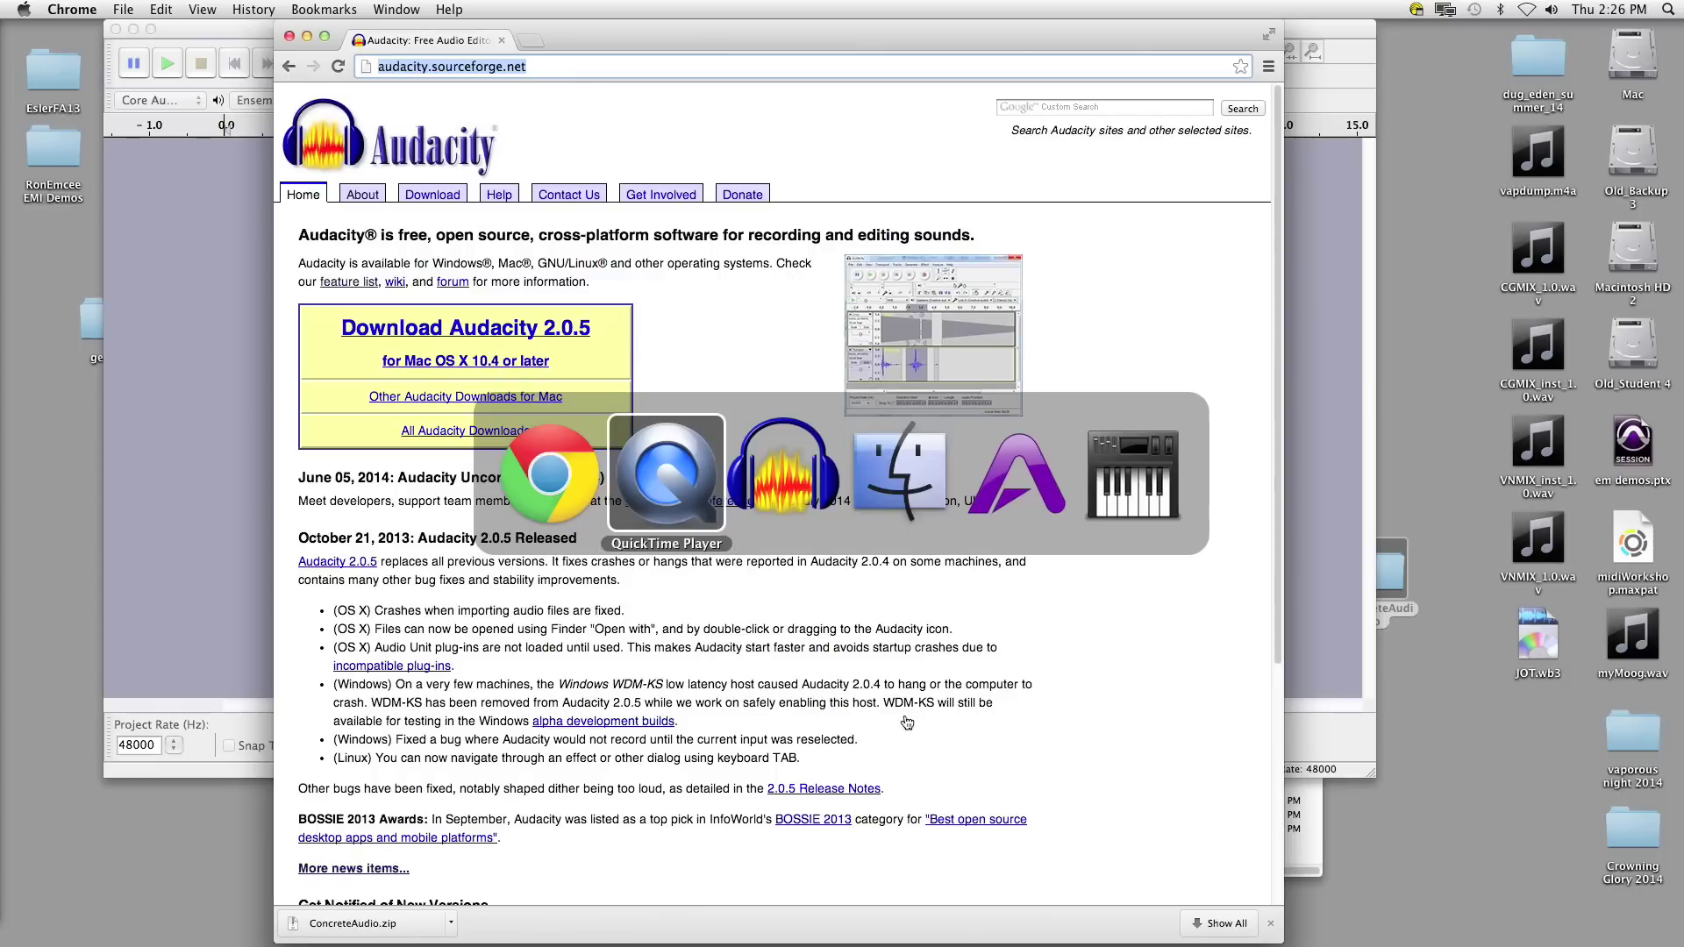
{"action": "key", "text": "super+Tab"}
{"action": "key", "text": "super+Tab"}
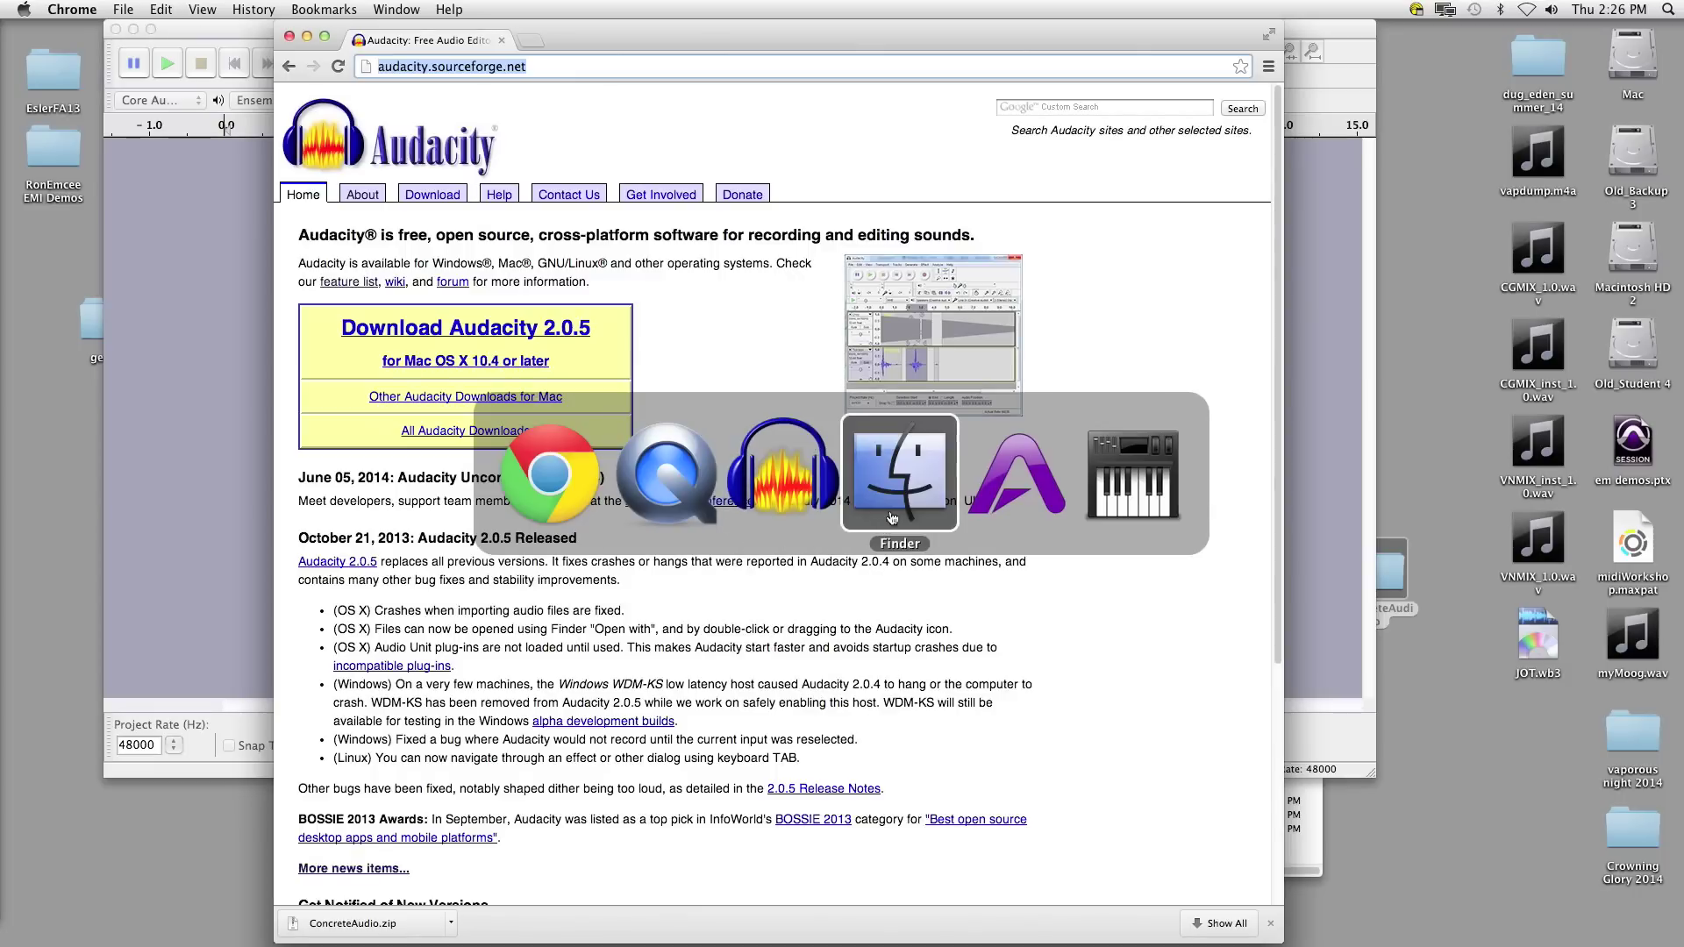
{"action": "left_click", "coordinate": [718, 614]}
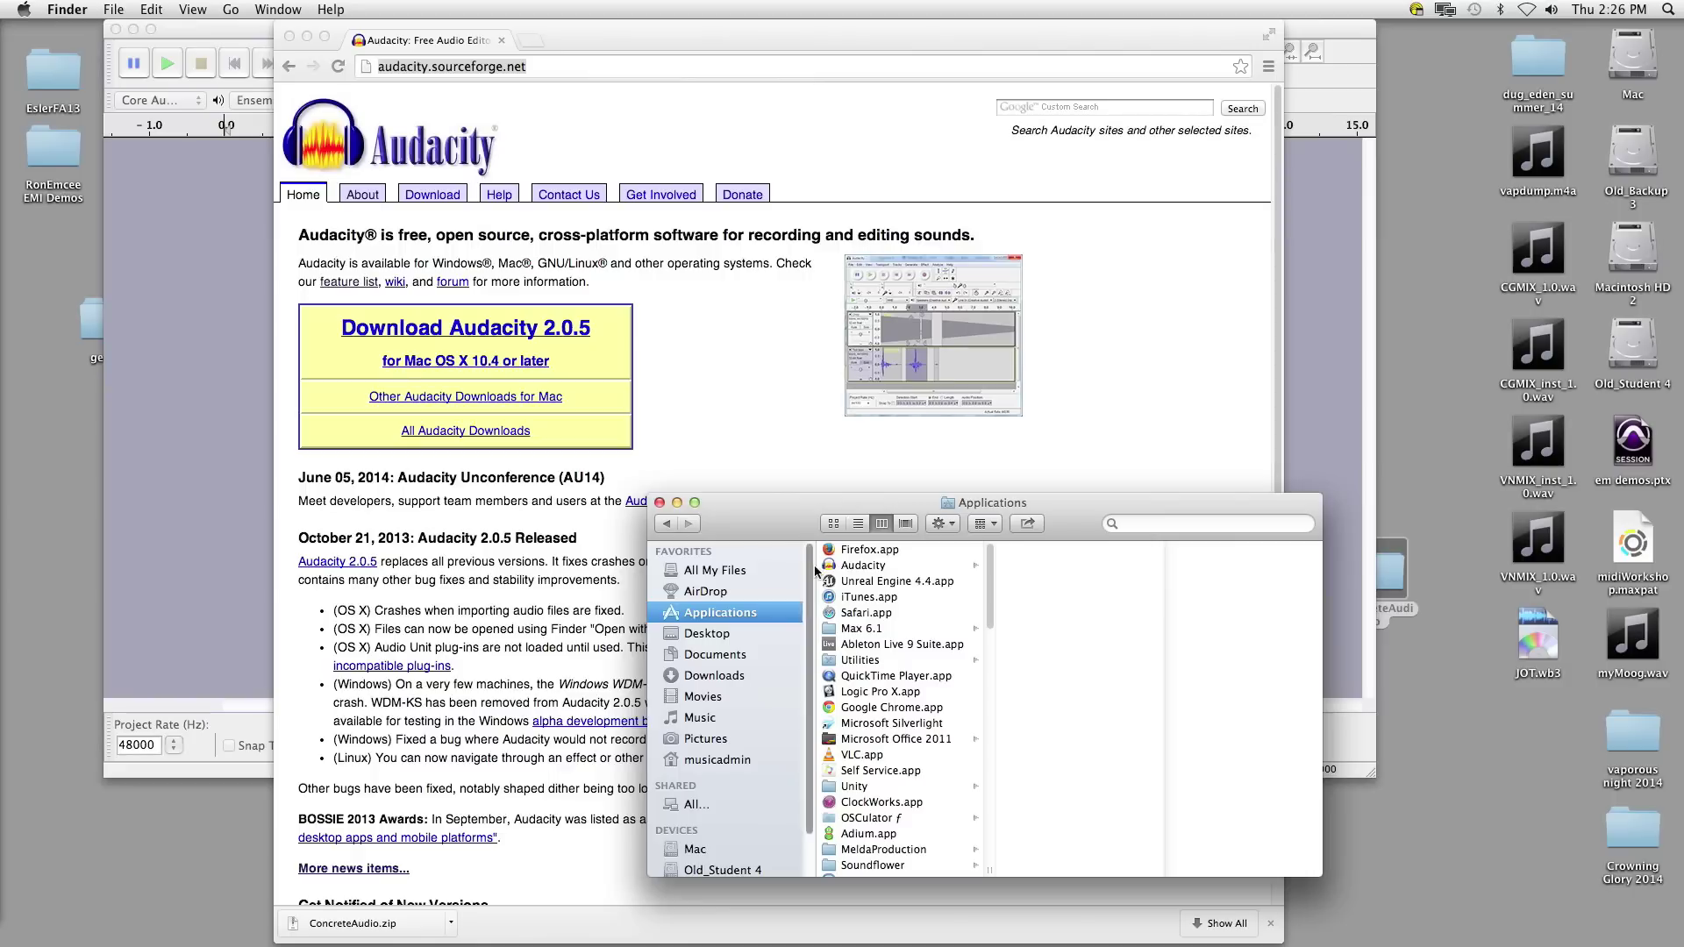
{"action": "left_click", "coordinate": [877, 565]}
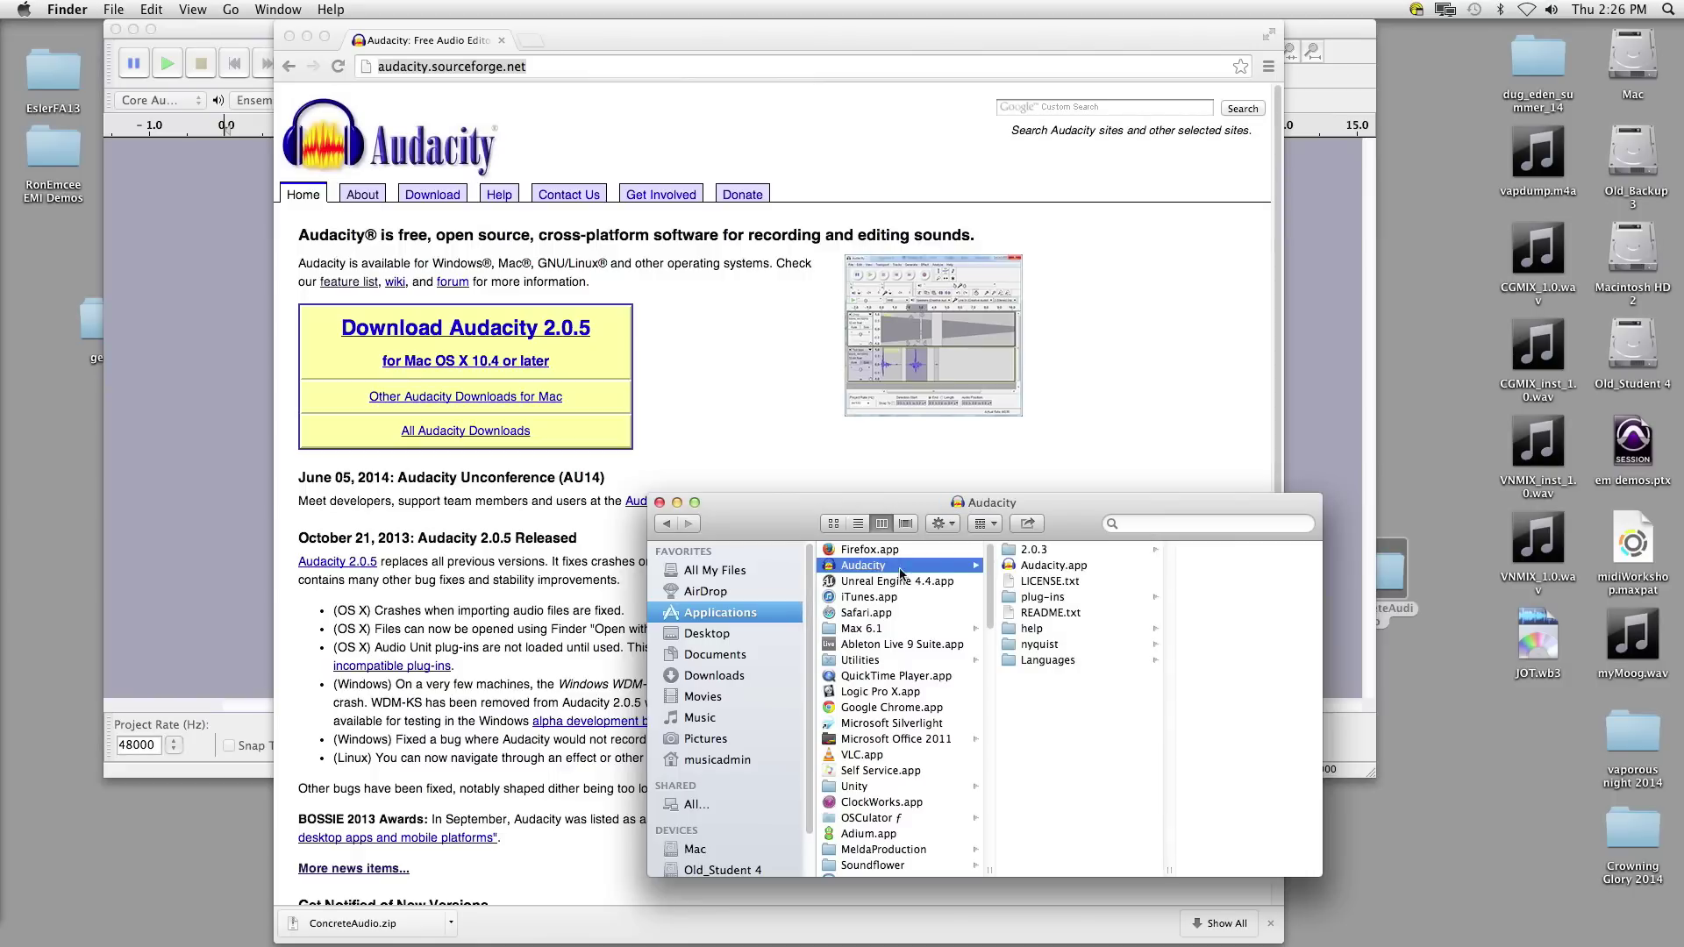
{"action": "left_click", "coordinate": [1035, 567]}
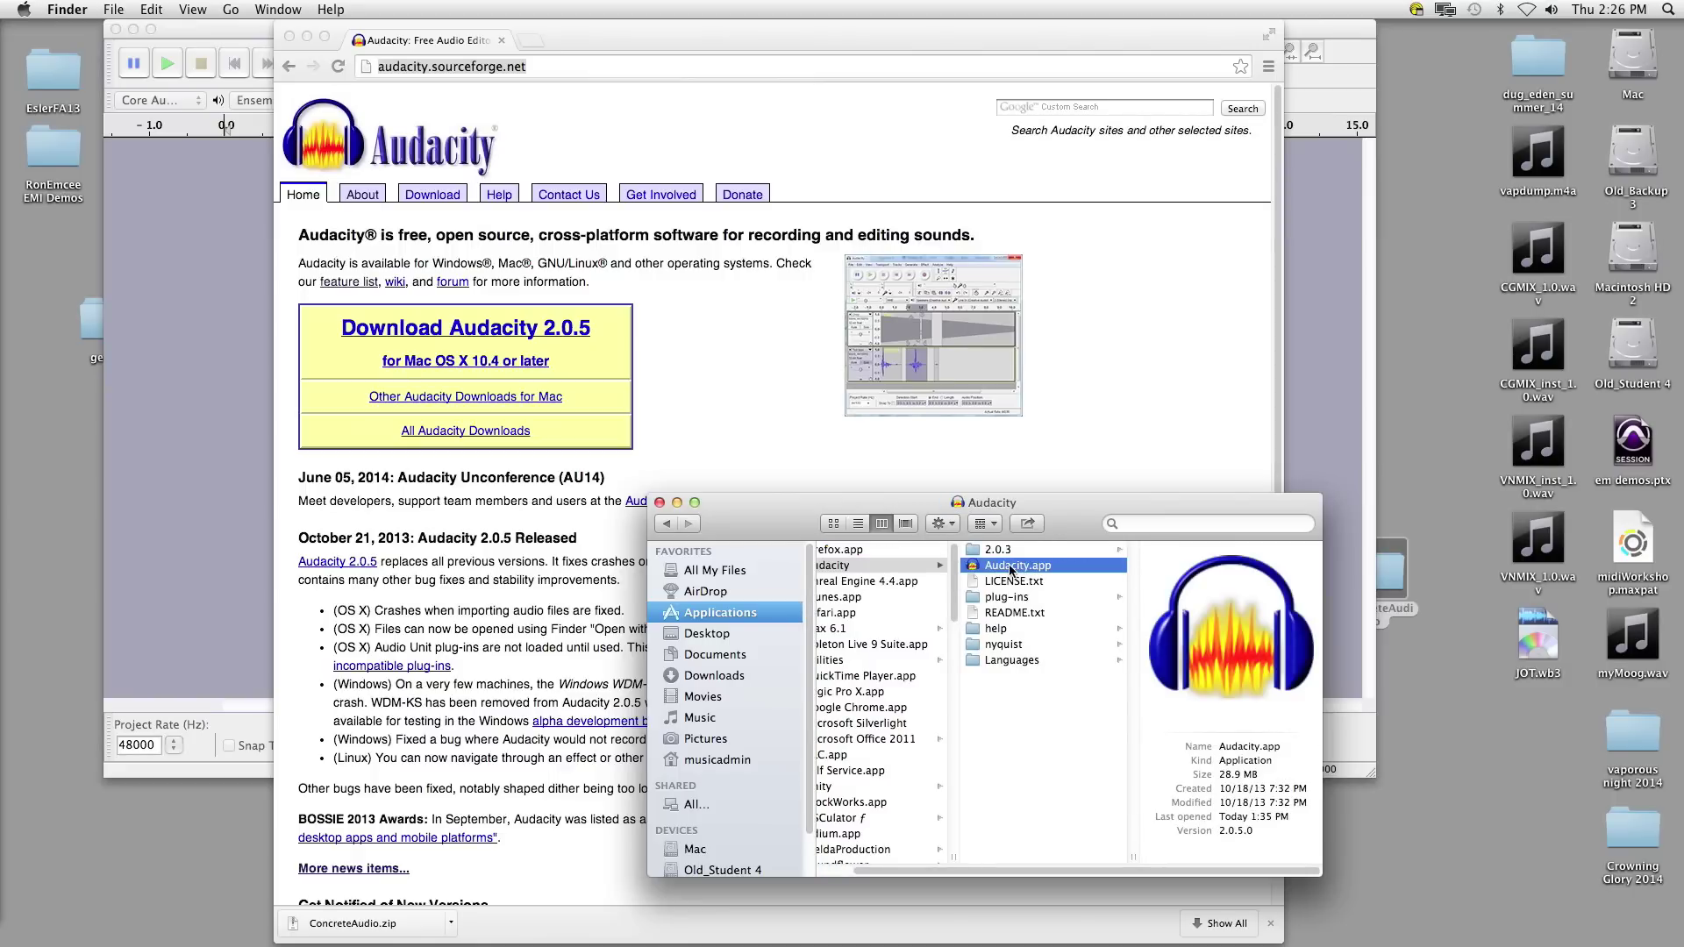
{"action": "left_click", "coordinate": [187, 377]}
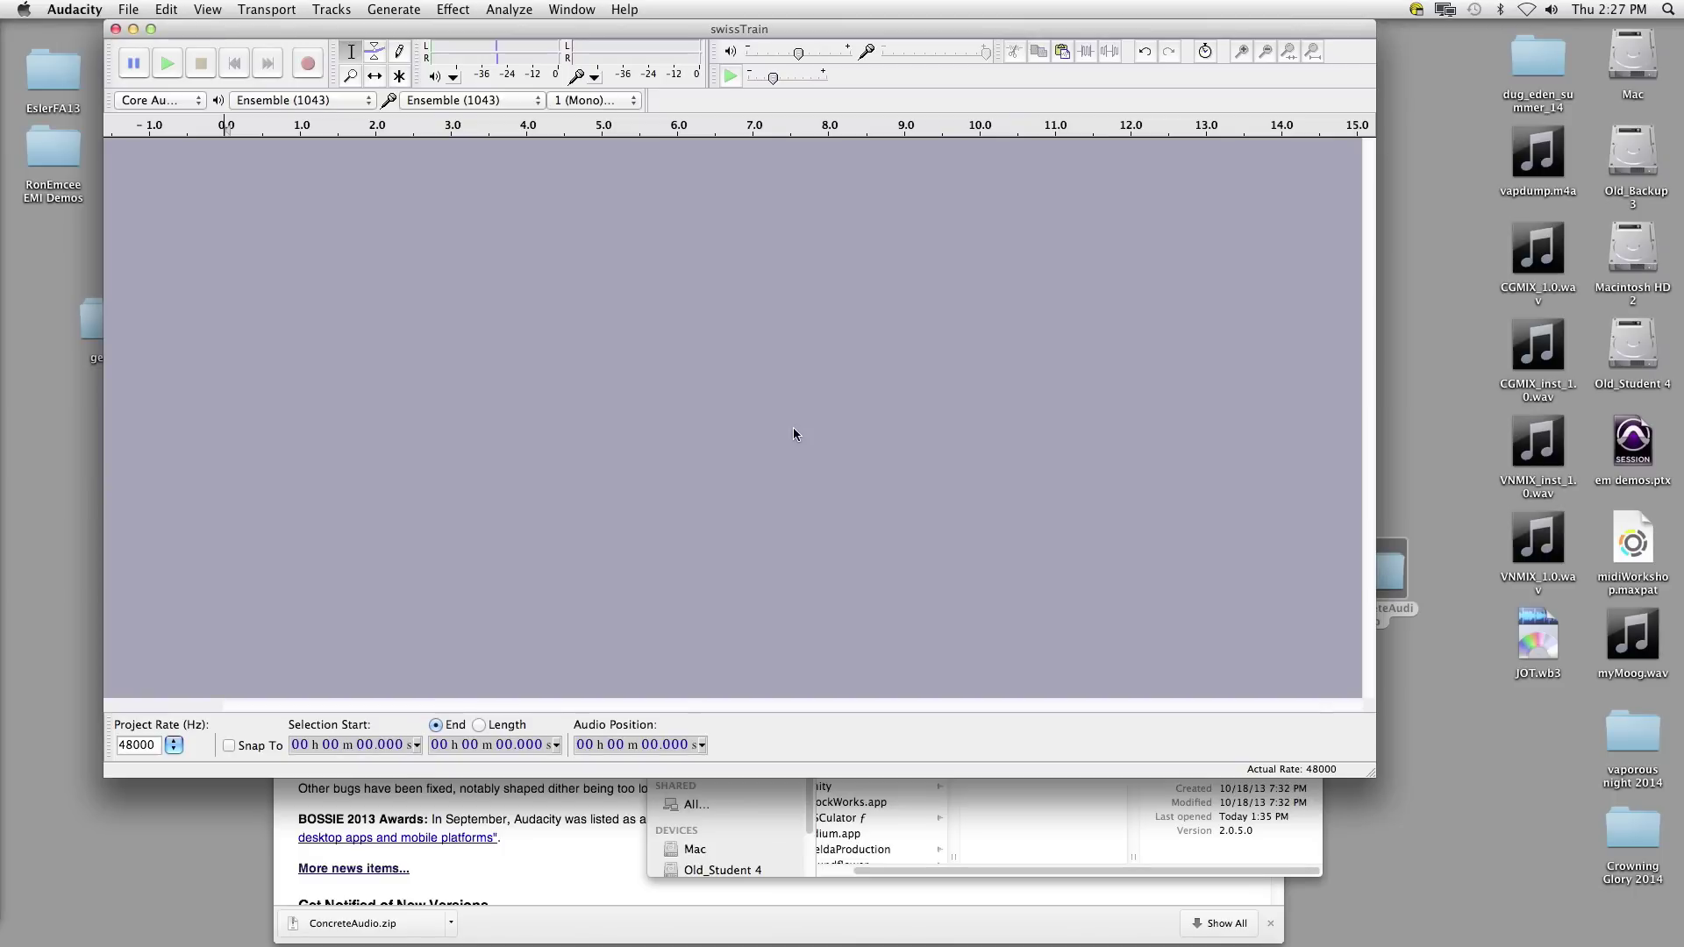
{"action": "mouse_move", "coordinate": [822, 26]}
{"action": "left_mouse_down"}
{"action": "mouse_move", "coordinate": [795, 197]}
{"action": "mouse_move", "coordinate": [792, 35]}
{"action": "mouse_move", "coordinate": [814, 23]}
{"action": "left_mouse_up"}
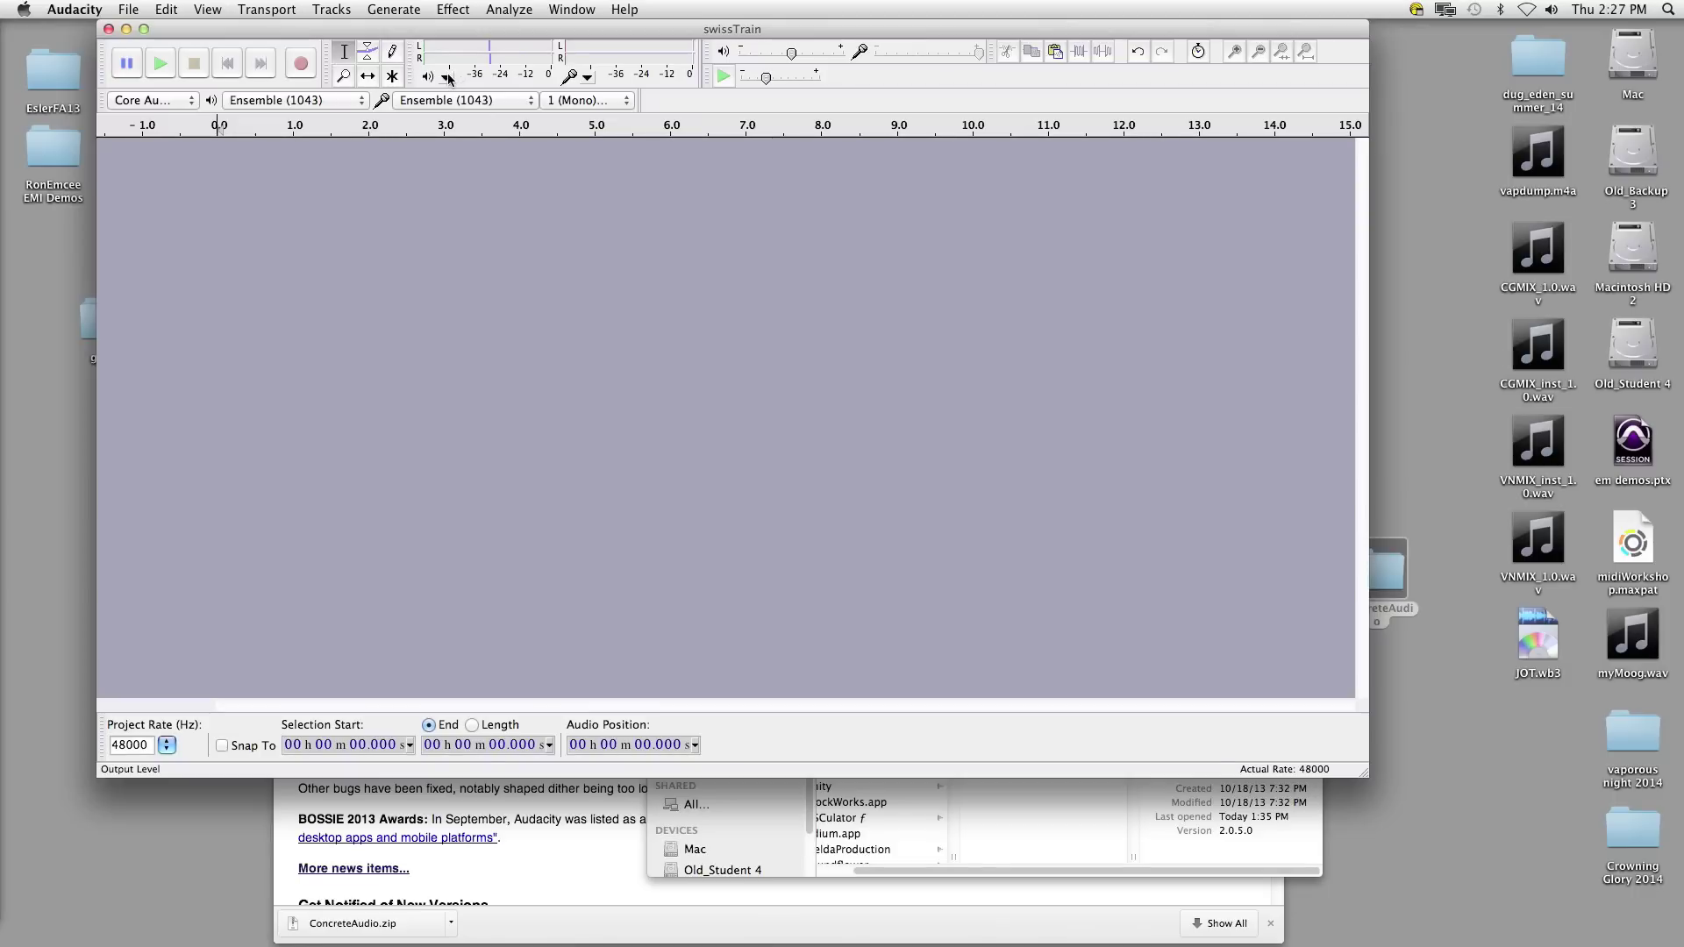
{"action": "left_click_drag", "start_coordinate": [515, 38], "coordinate": [513, 45]}
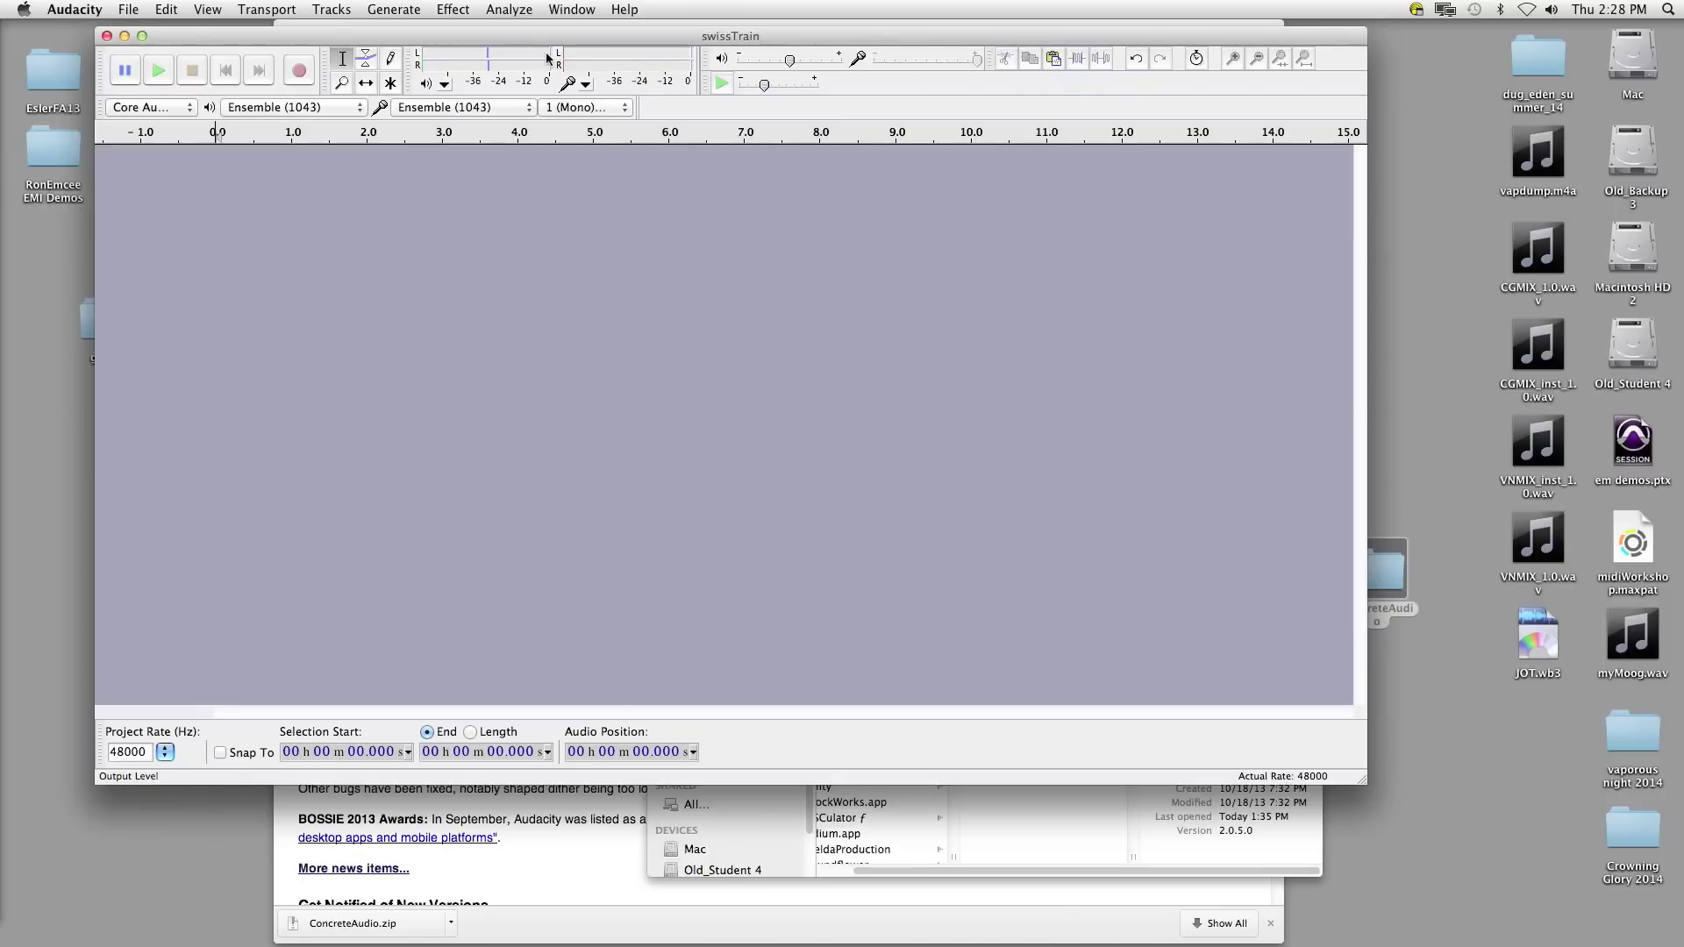
{"action": "left_click_drag", "start_coordinate": [524, 40], "coordinate": [513, 30]}
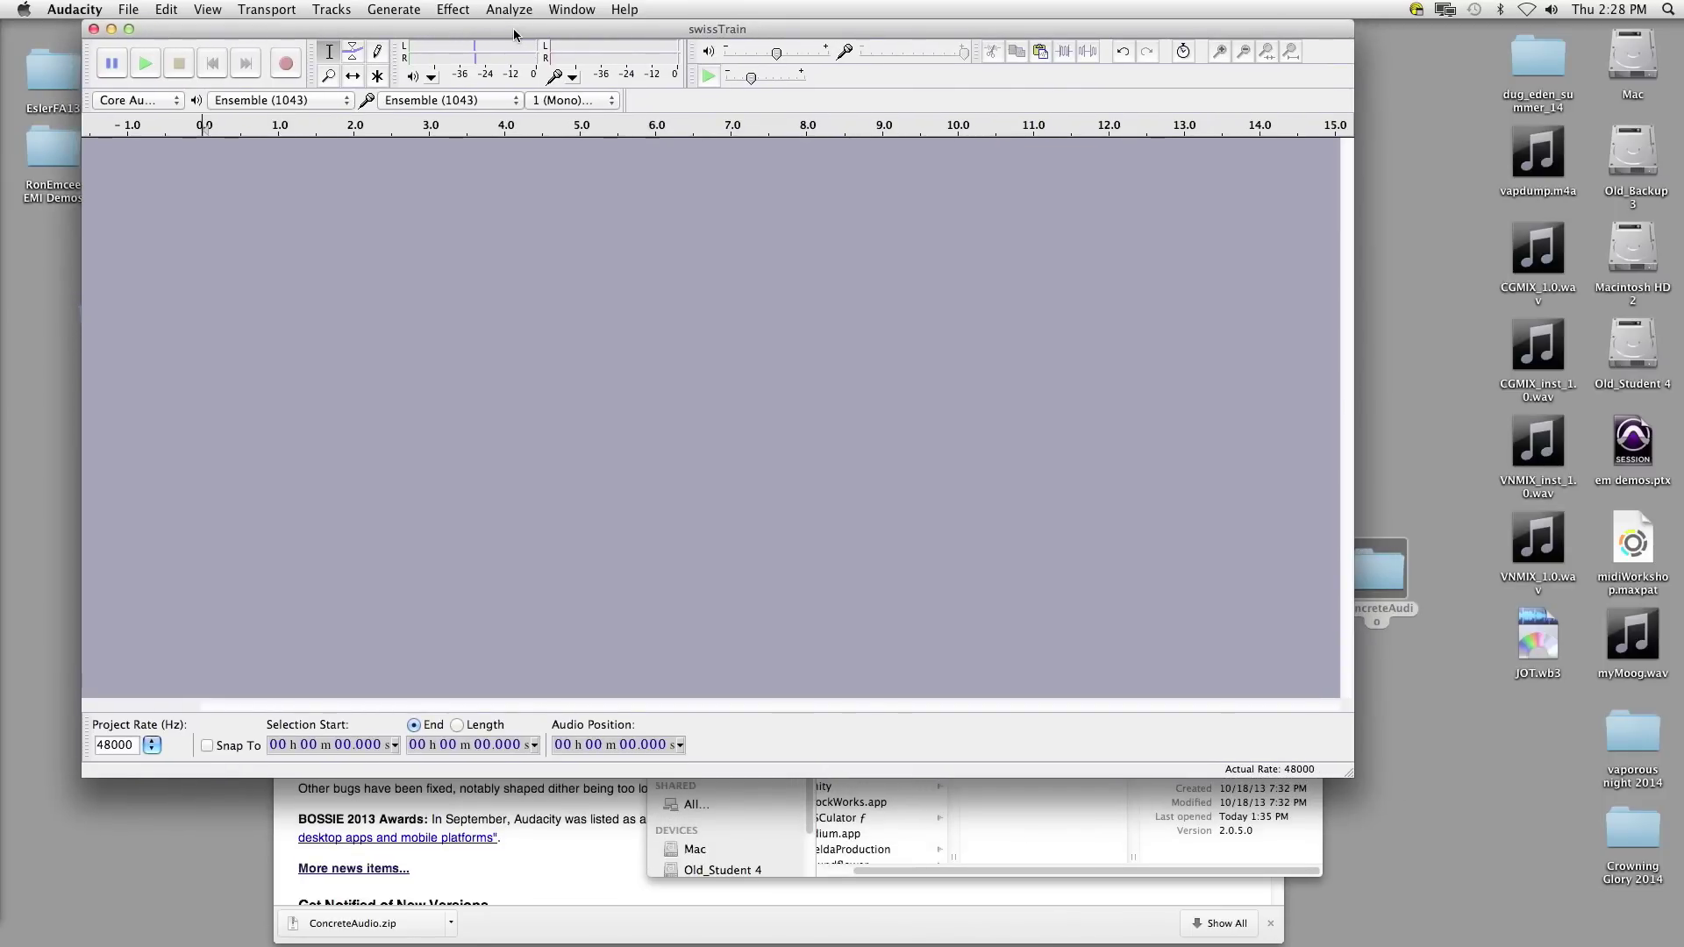
Step: Check the options of the output and input level meters
{"action": "left_click", "coordinate": [430, 78]}
{"action": "left_click", "coordinate": [431, 78]}
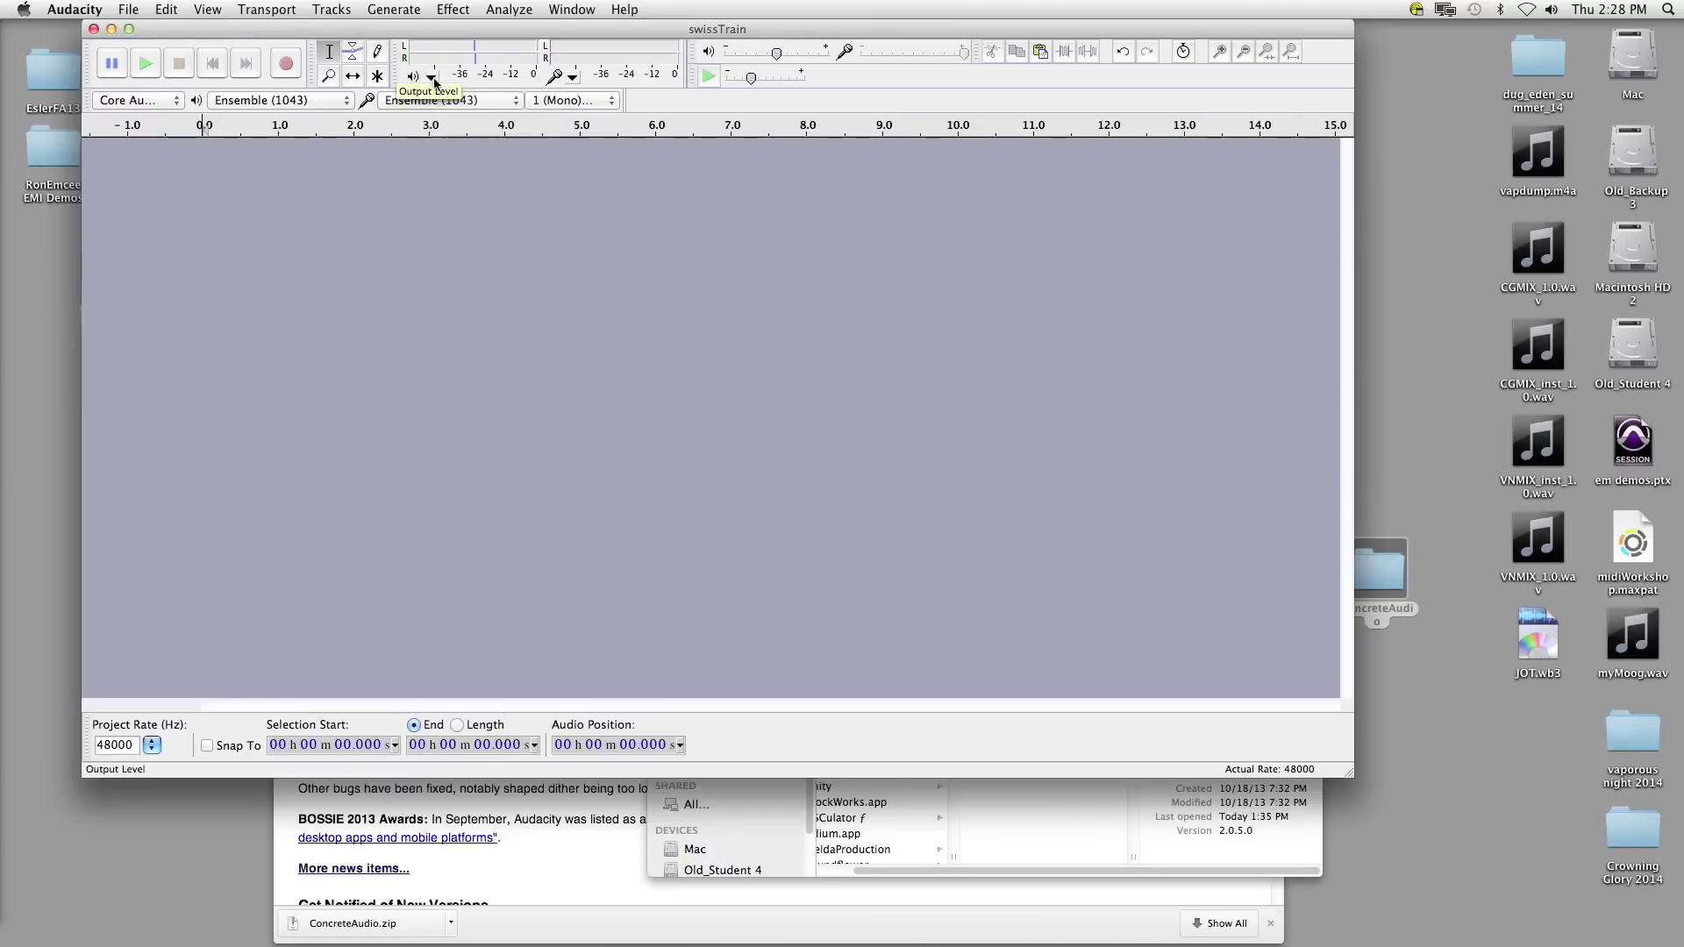
{"action": "left_click", "coordinate": [575, 77]}
{"action": "left_click", "coordinate": [574, 77]}
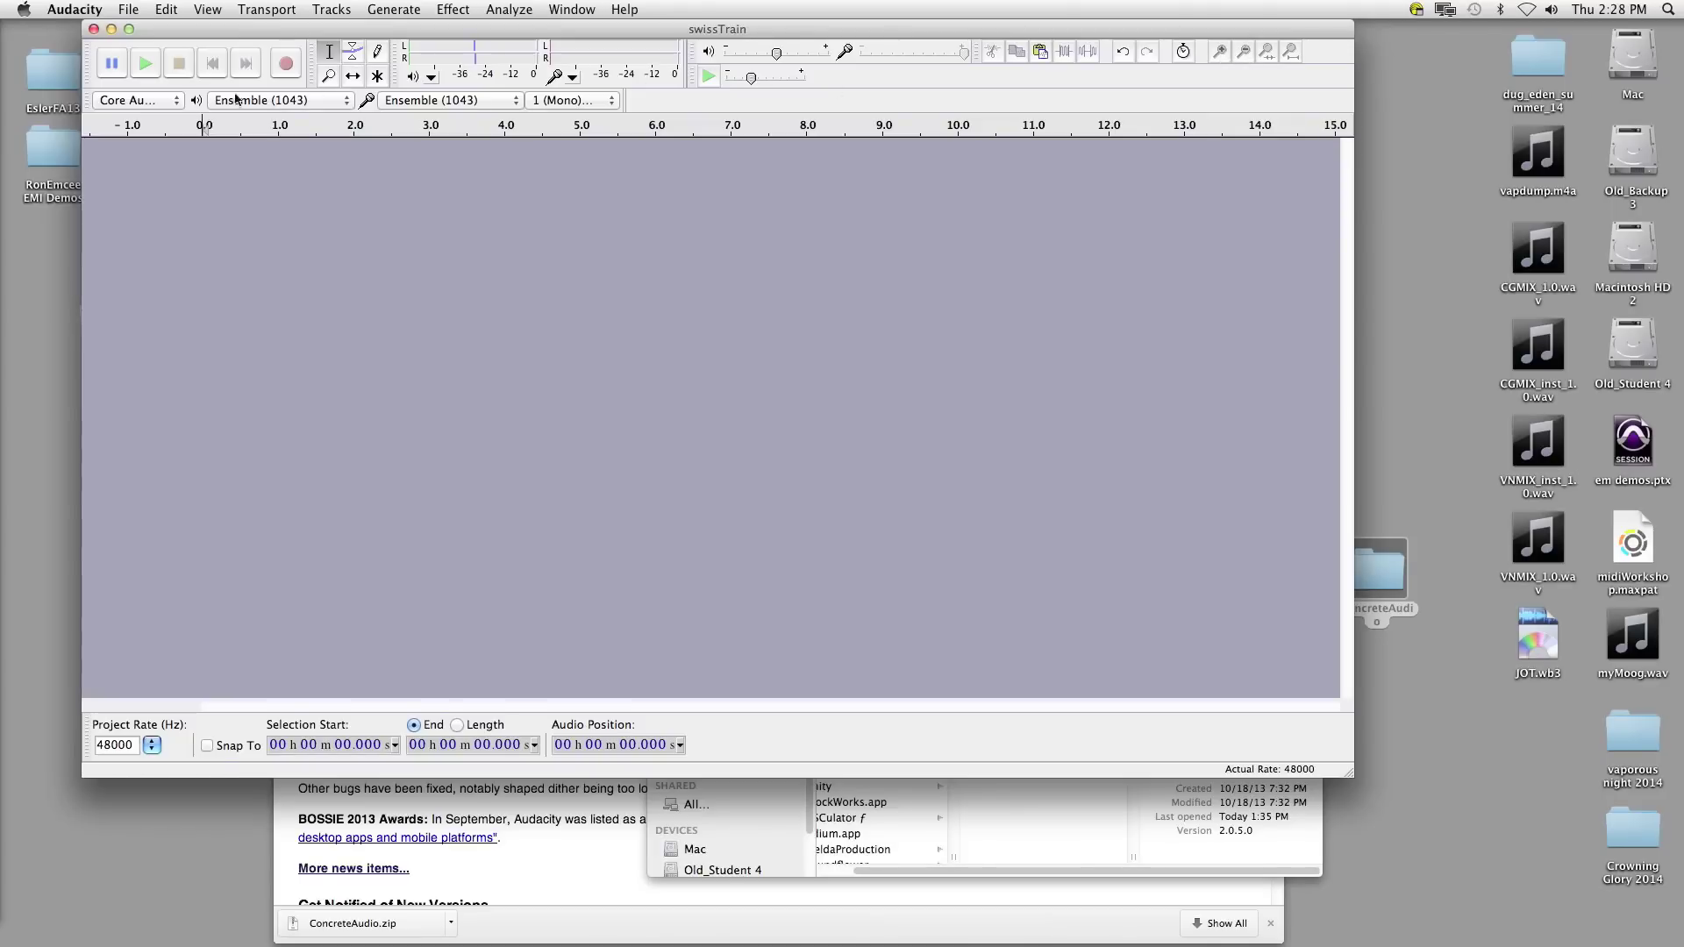
Step: Review the available audio hosts, output devices and recording channel options without choosing a different one
{"action": "left_click", "coordinate": [174, 101]}
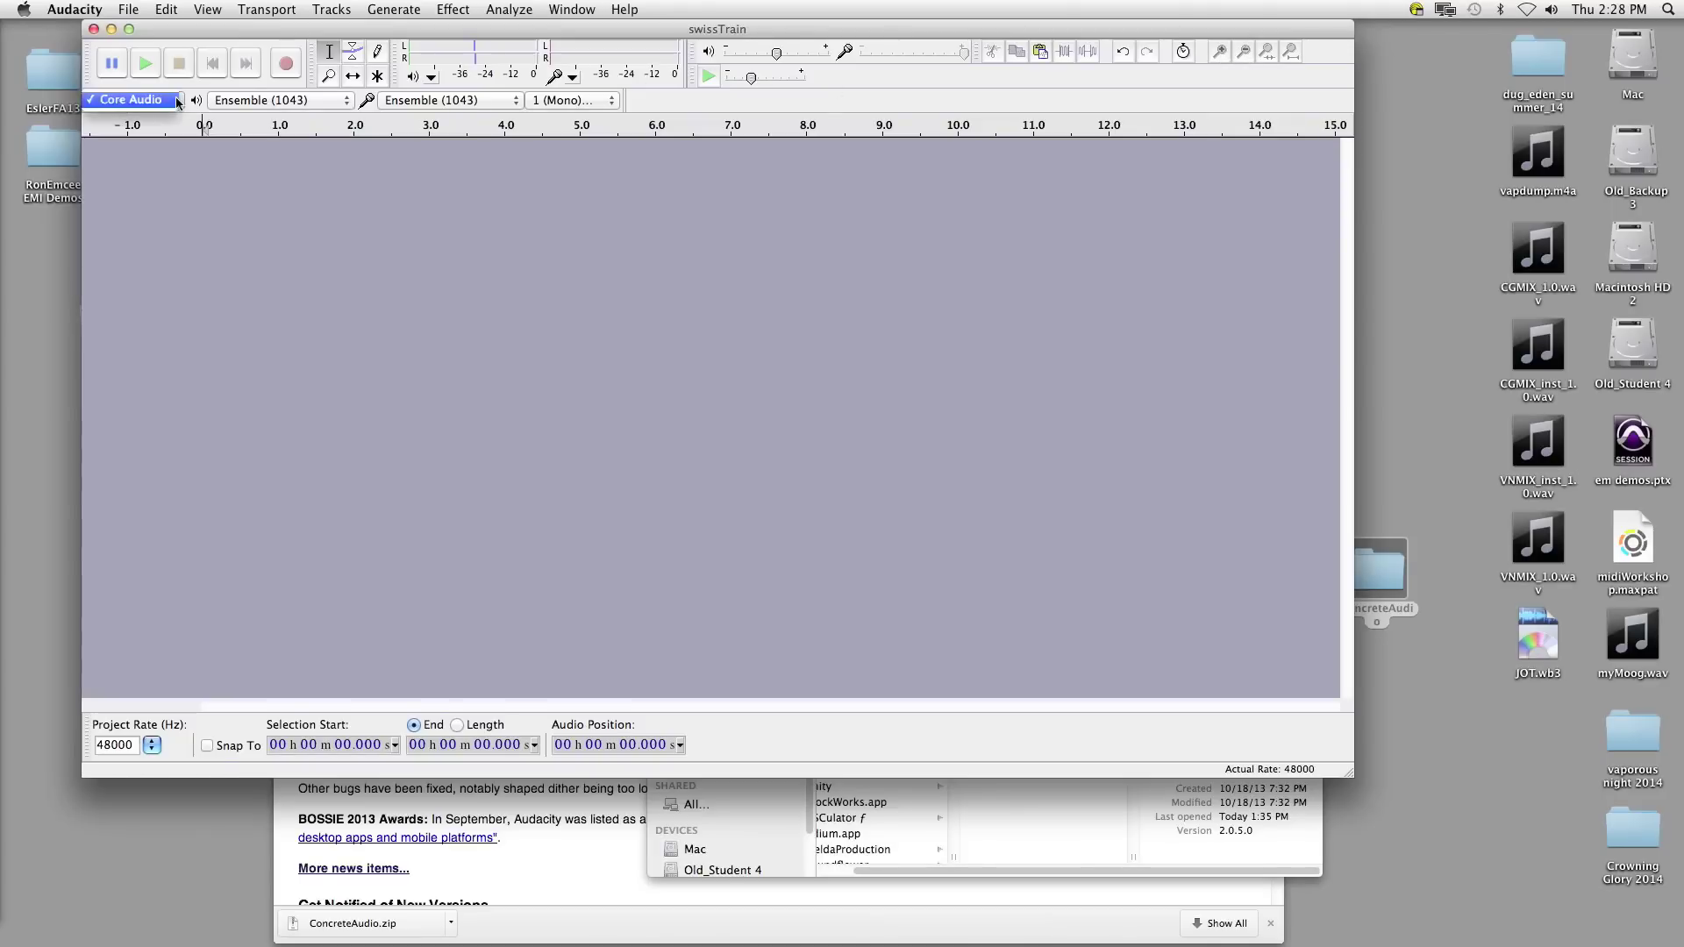
{"action": "left_click", "coordinate": [176, 101]}
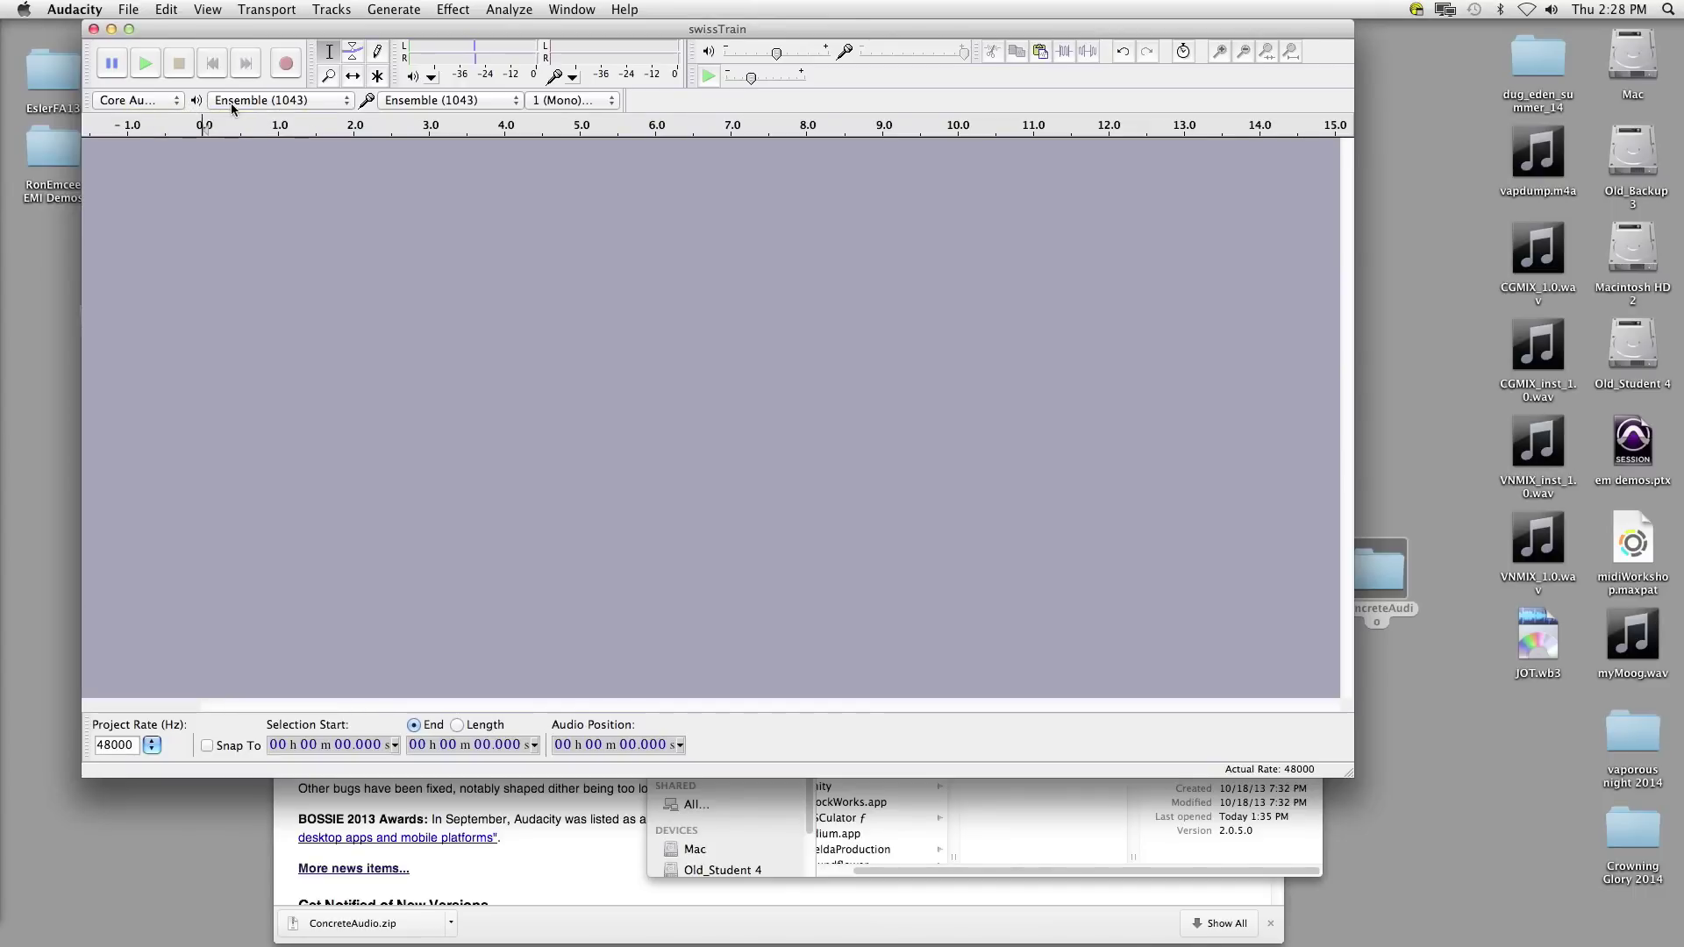
{"action": "left_click", "coordinate": [346, 103]}
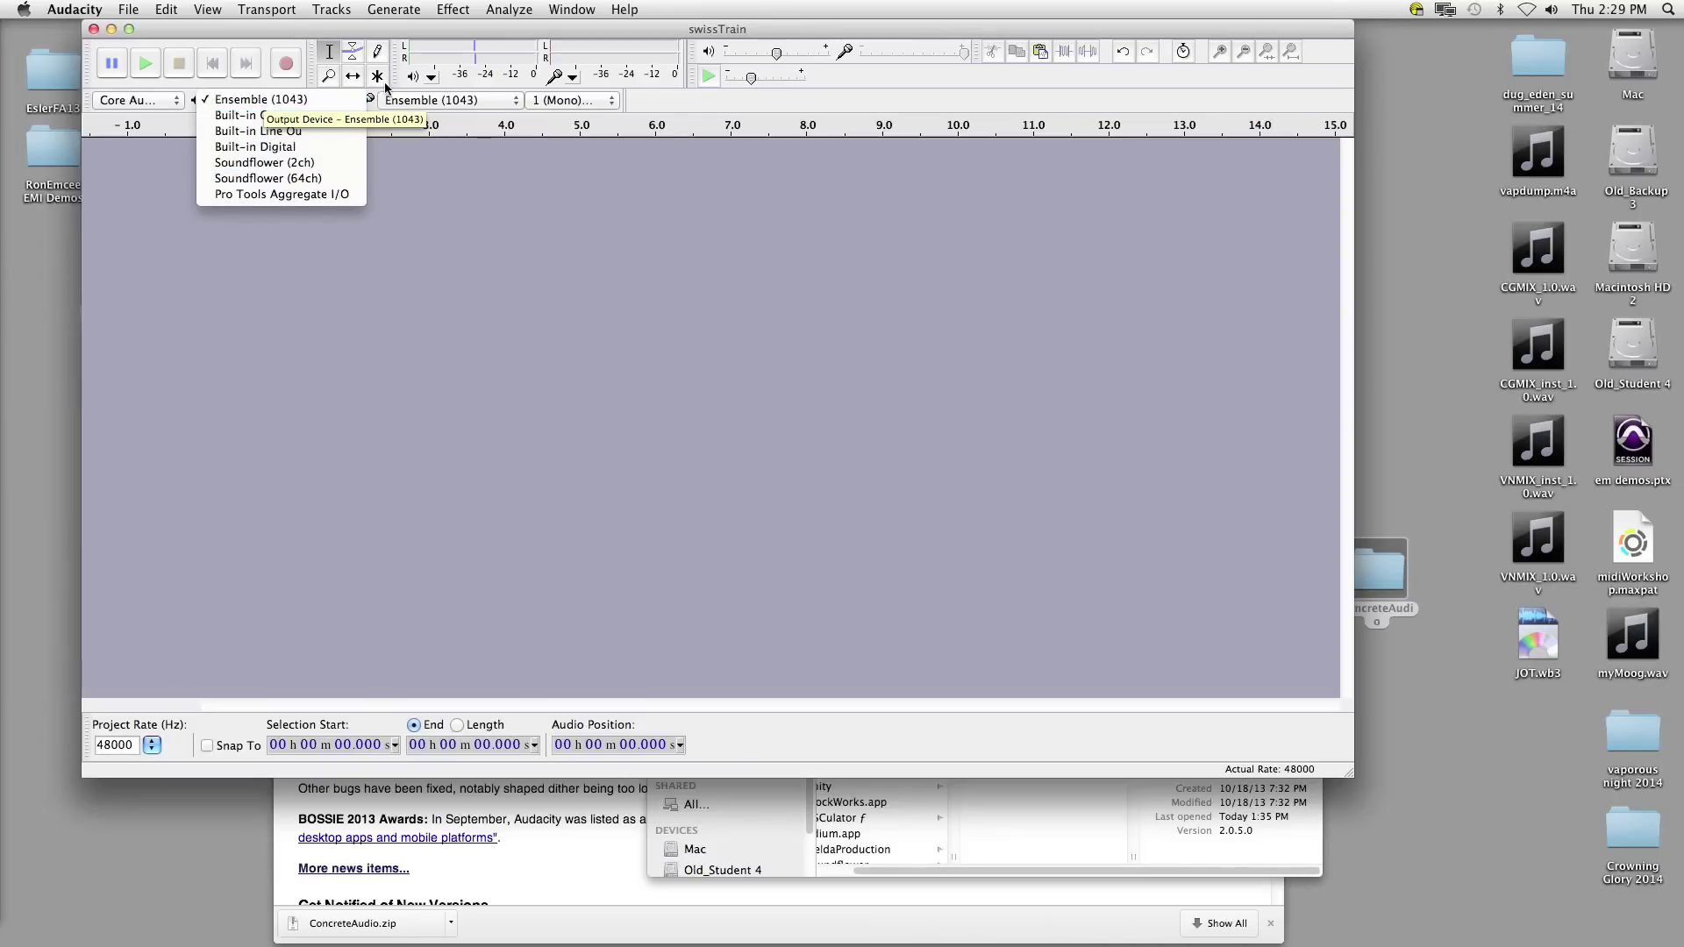
{"action": "left_click", "coordinate": [527, 122]}
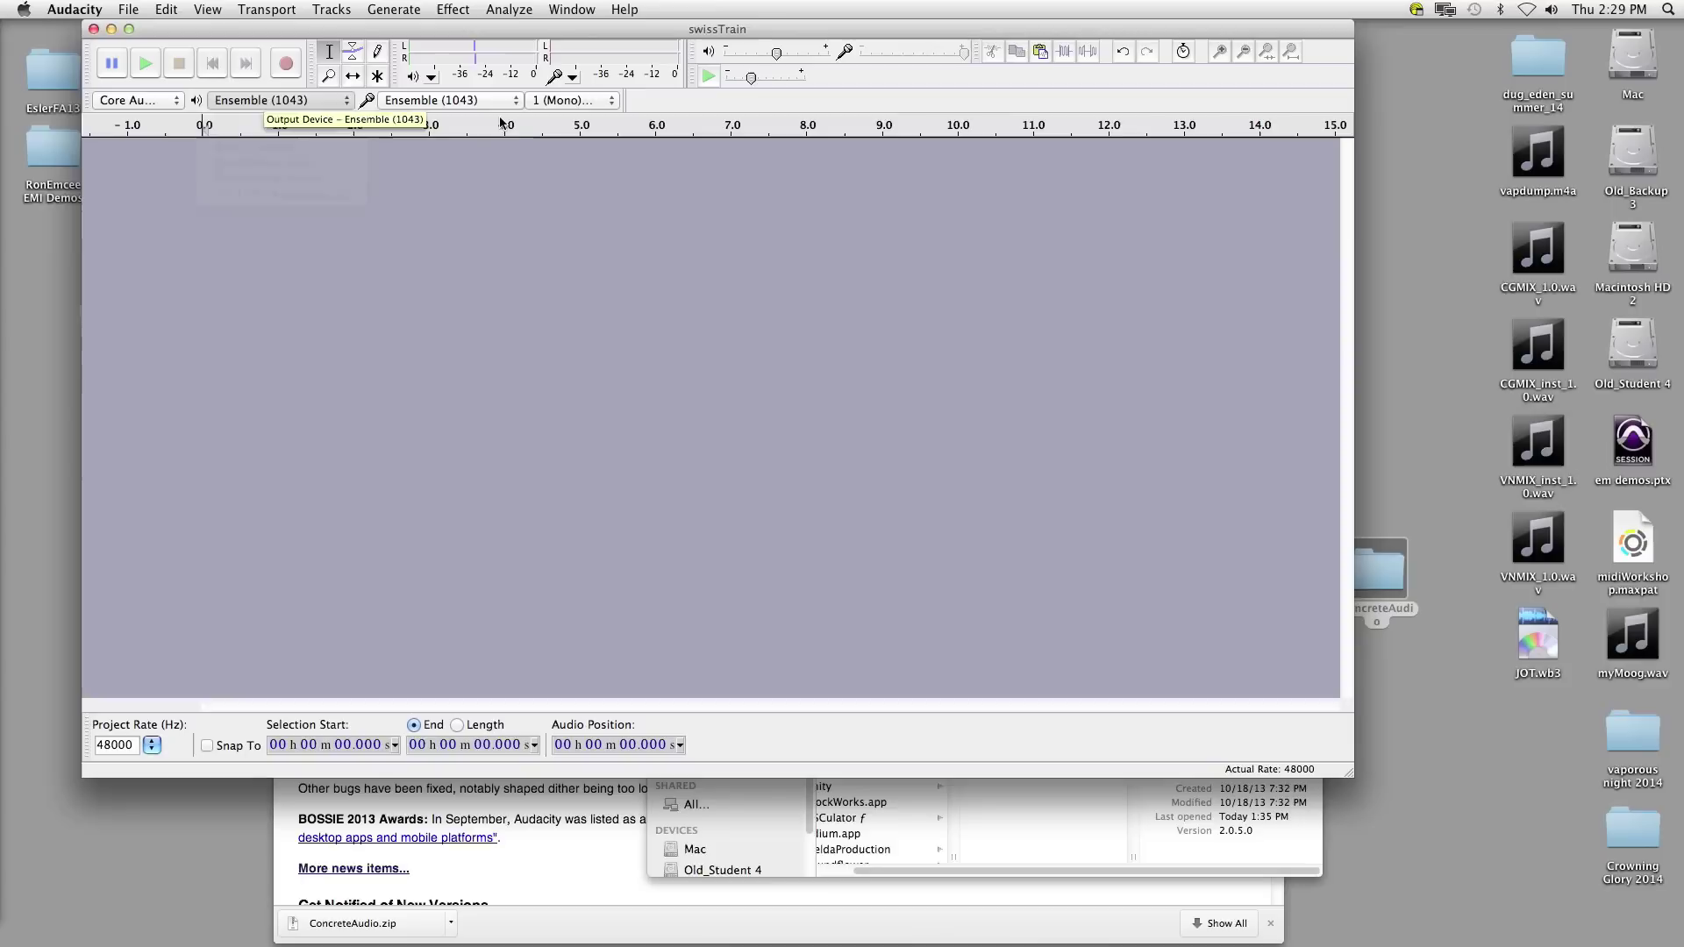
{"action": "left_click", "coordinate": [605, 100]}
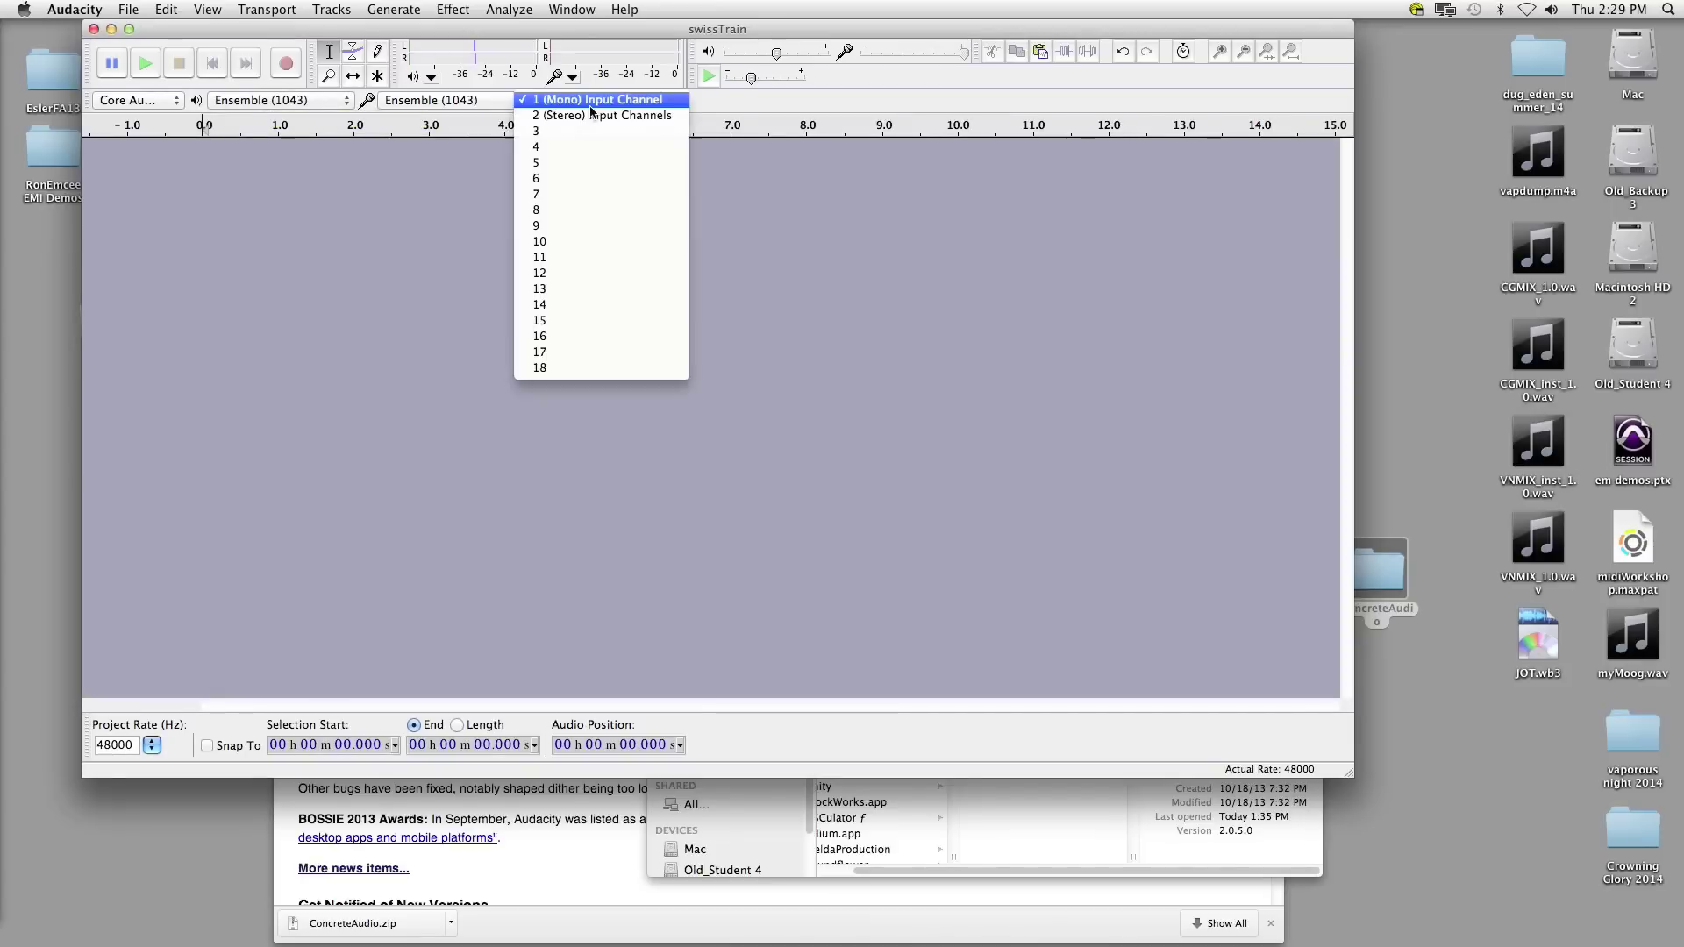
{"action": "left_click", "coordinate": [647, 100]}
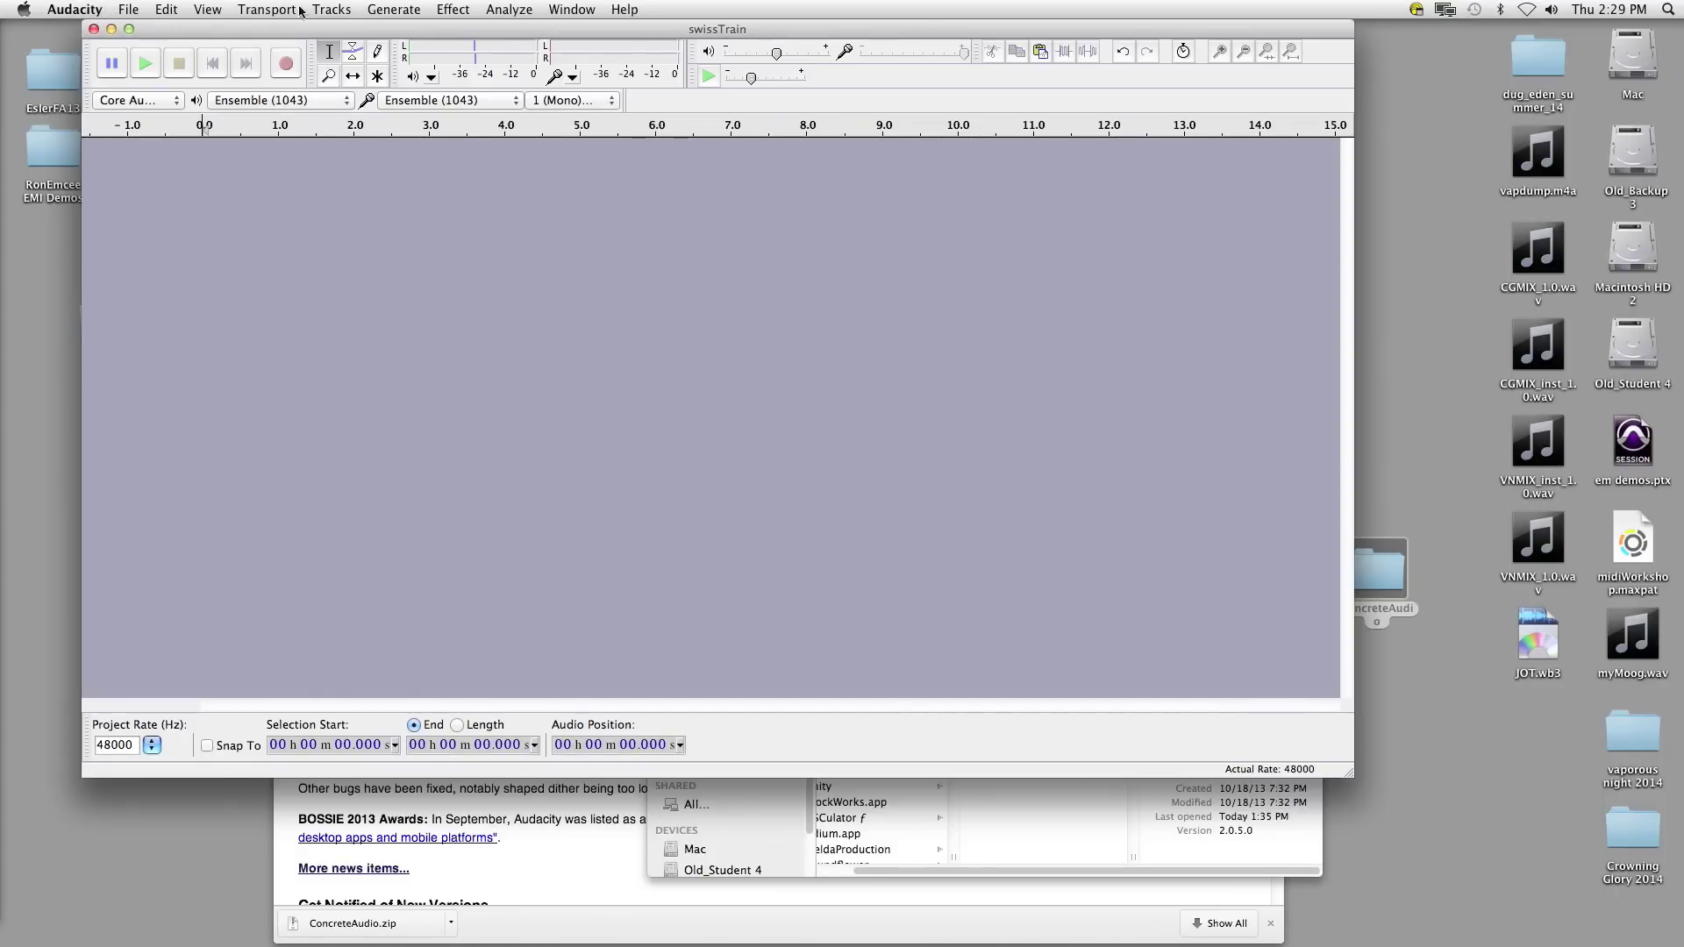
Step: Review the Playback and Devices settings in the Audacity preferences and accept them as they are
{"action": "left_click", "coordinate": [74, 11]}
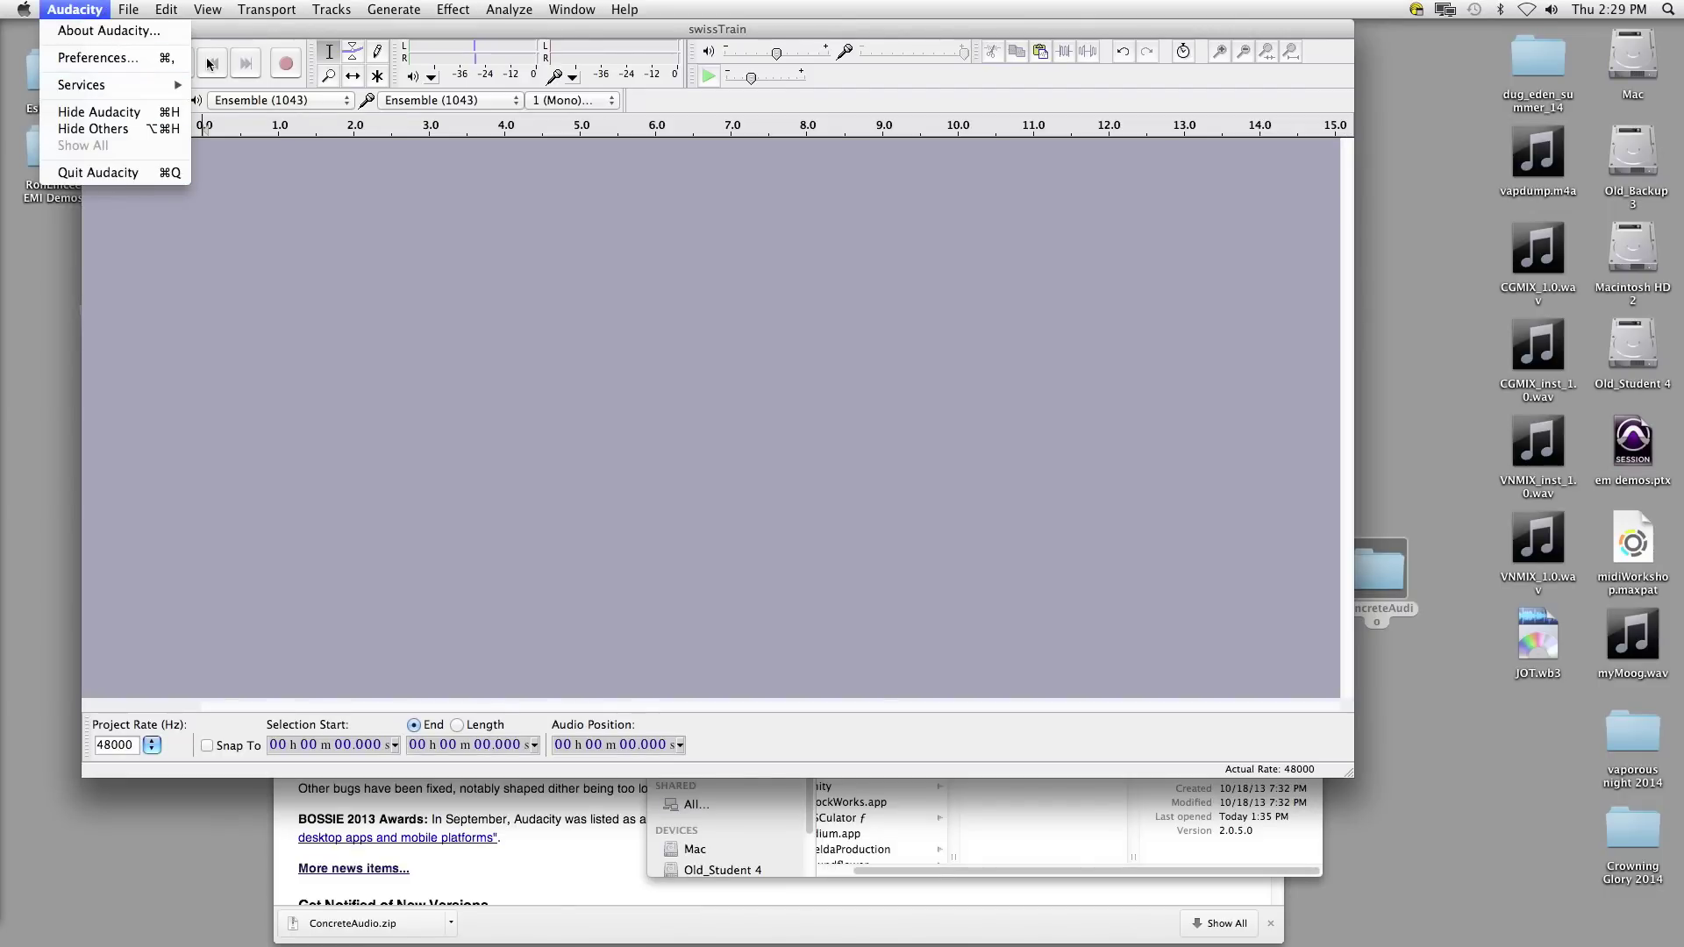
{"action": "left_click", "coordinate": [148, 56]}
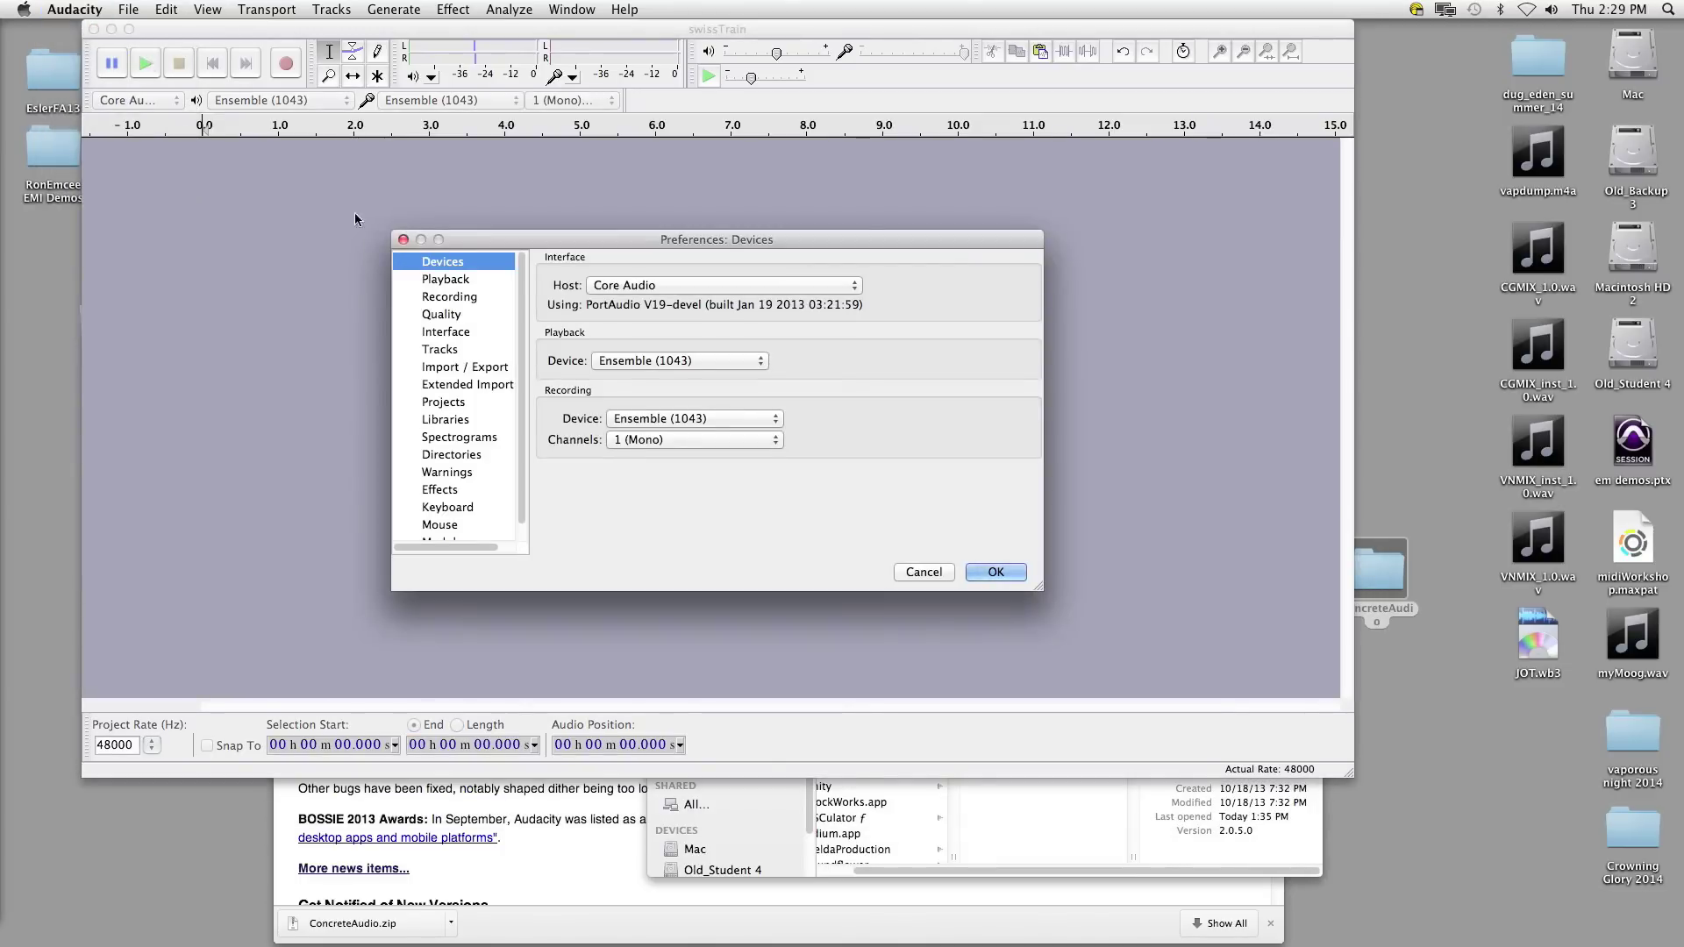
{"action": "left_click", "coordinate": [491, 279]}
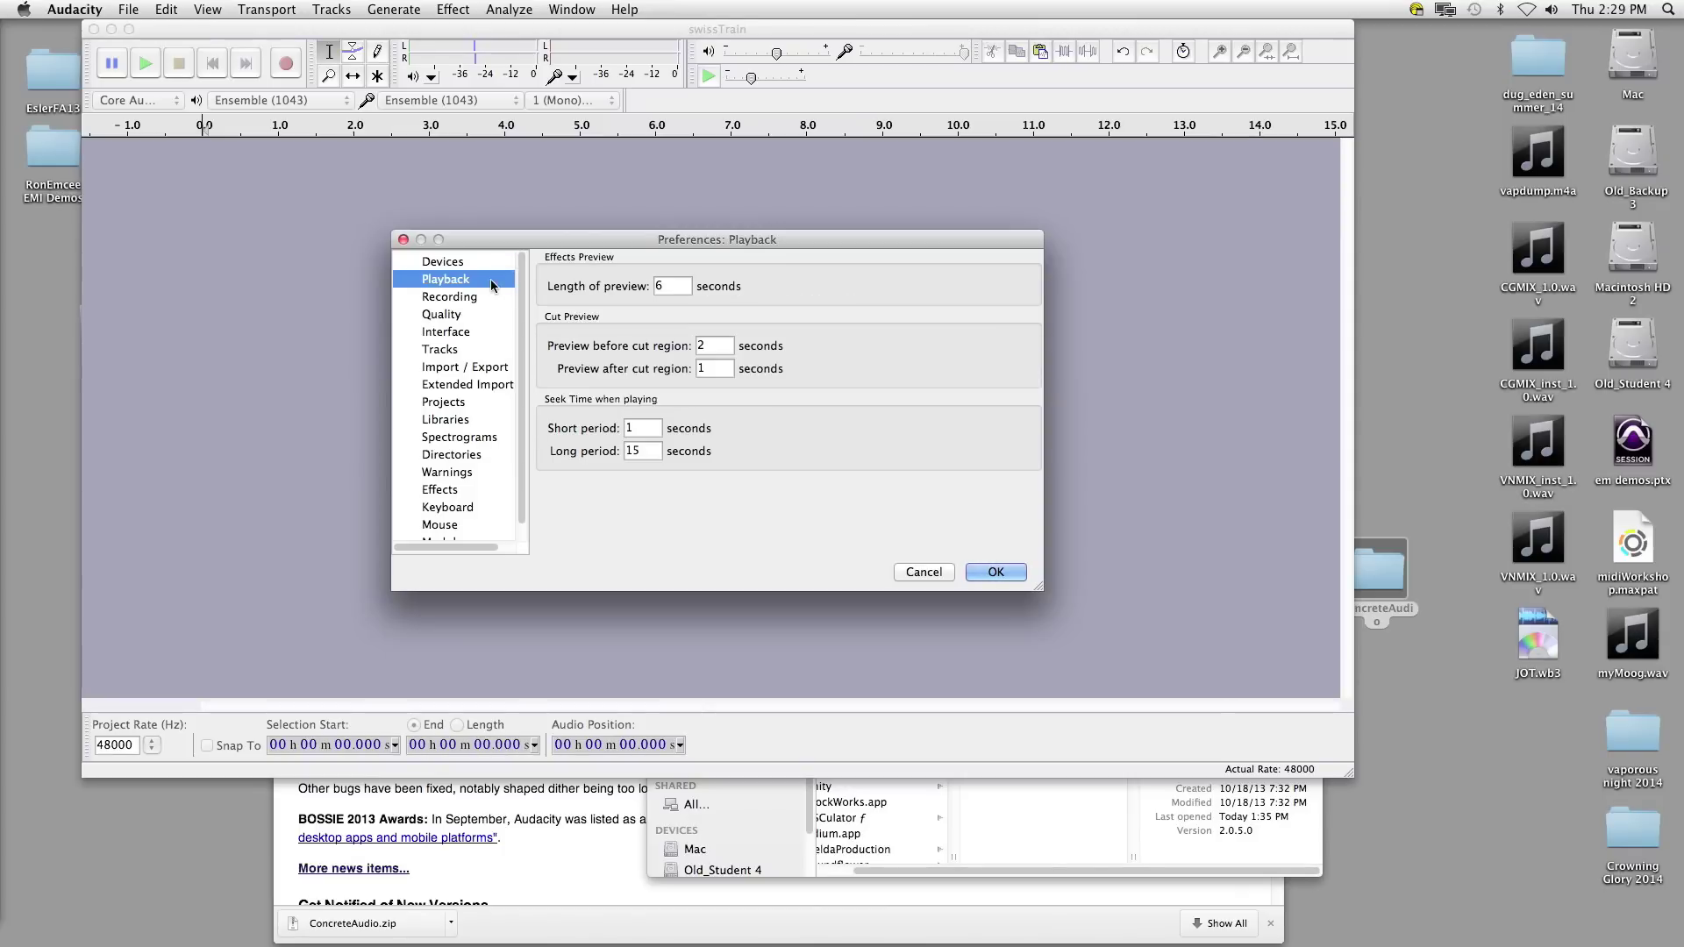
{"action": "left_click_drag", "start_coordinate": [523, 284], "coordinate": [524, 368]}
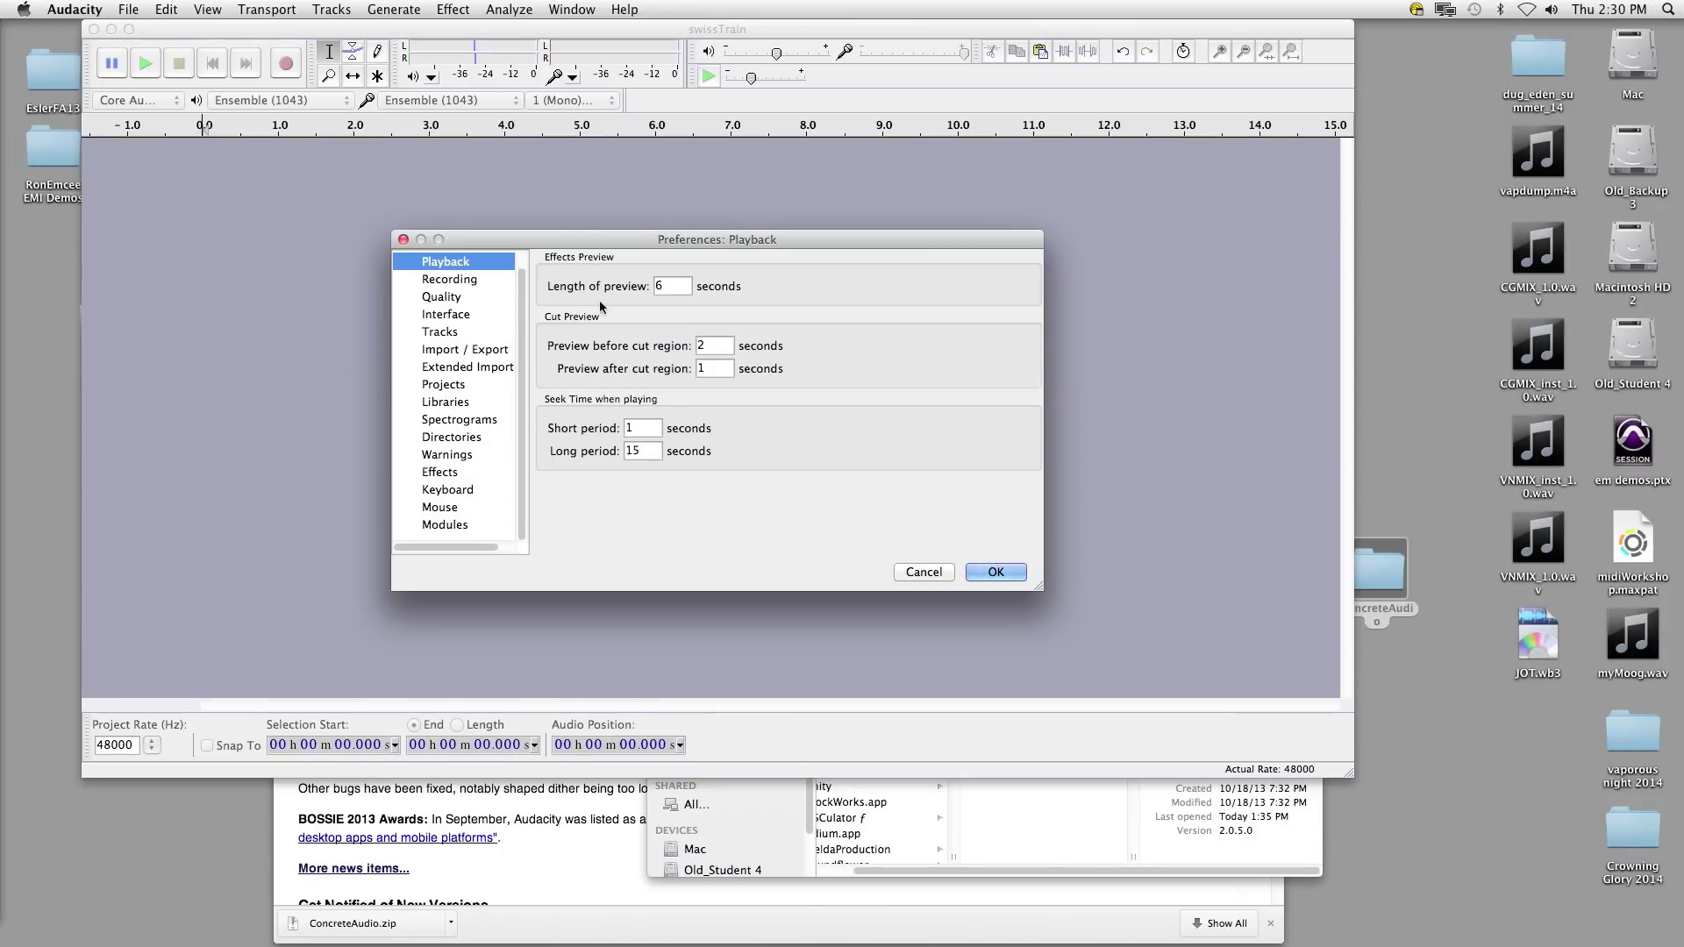
{"action": "scroll", "coordinate": [517, 294], "scroll_direction": "up", "scroll_amount": 1}
{"action": "left_click", "coordinate": [486, 260]}
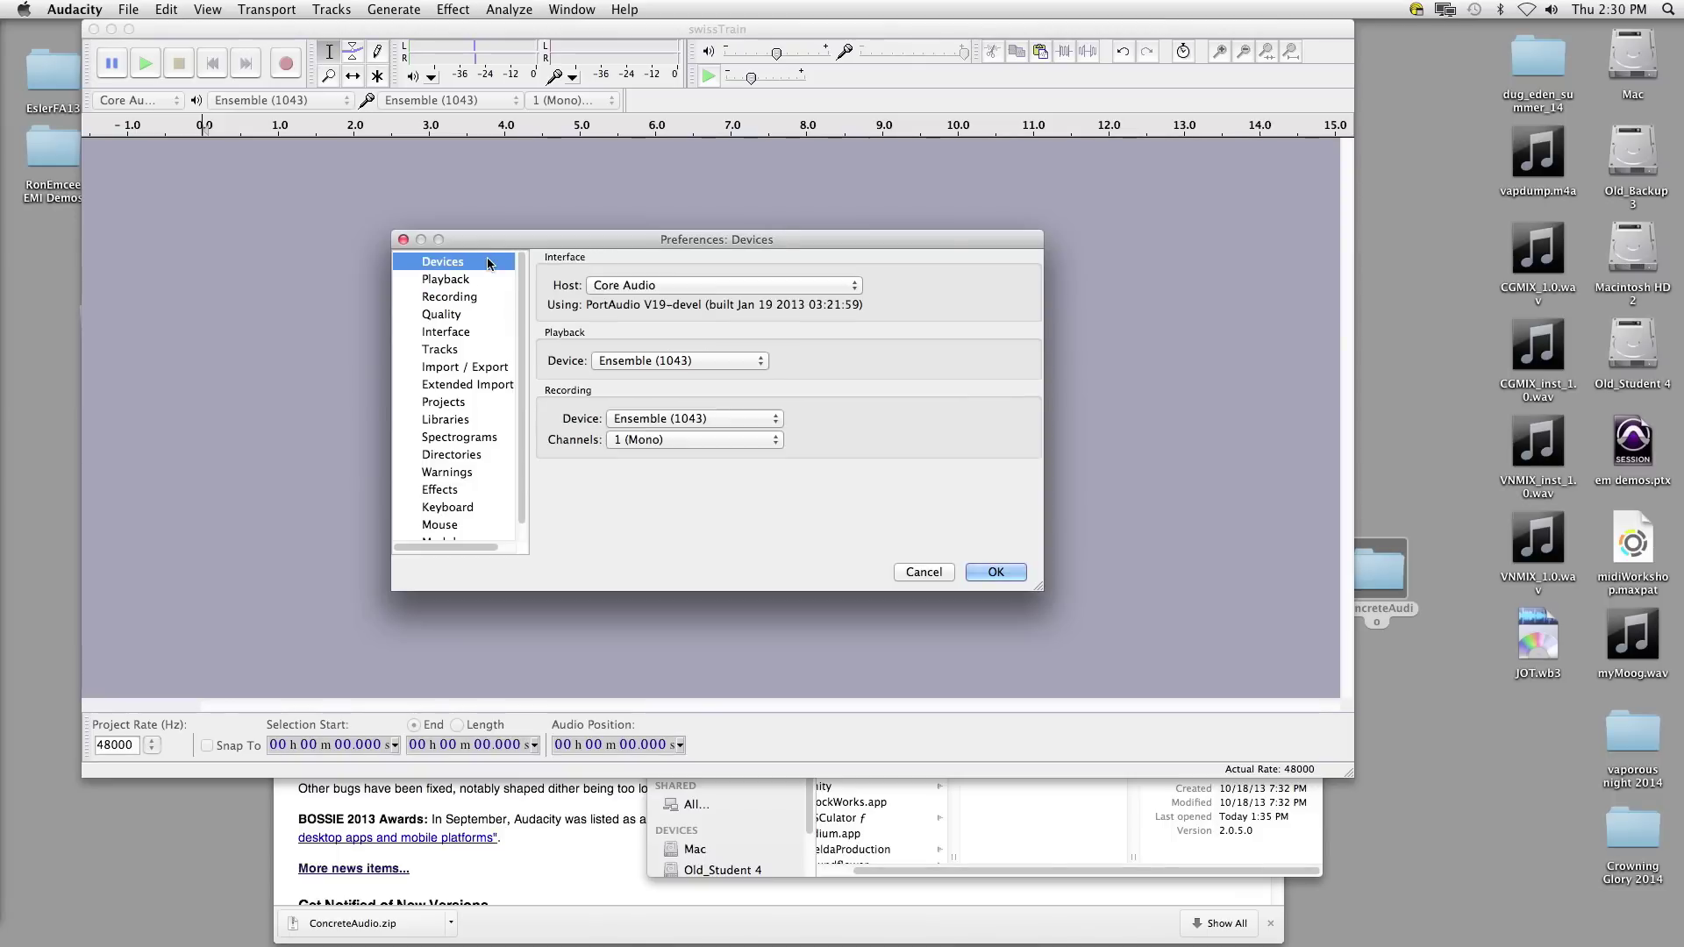
{"action": "left_click_drag", "start_coordinate": [620, 242], "coordinate": [614, 250]}
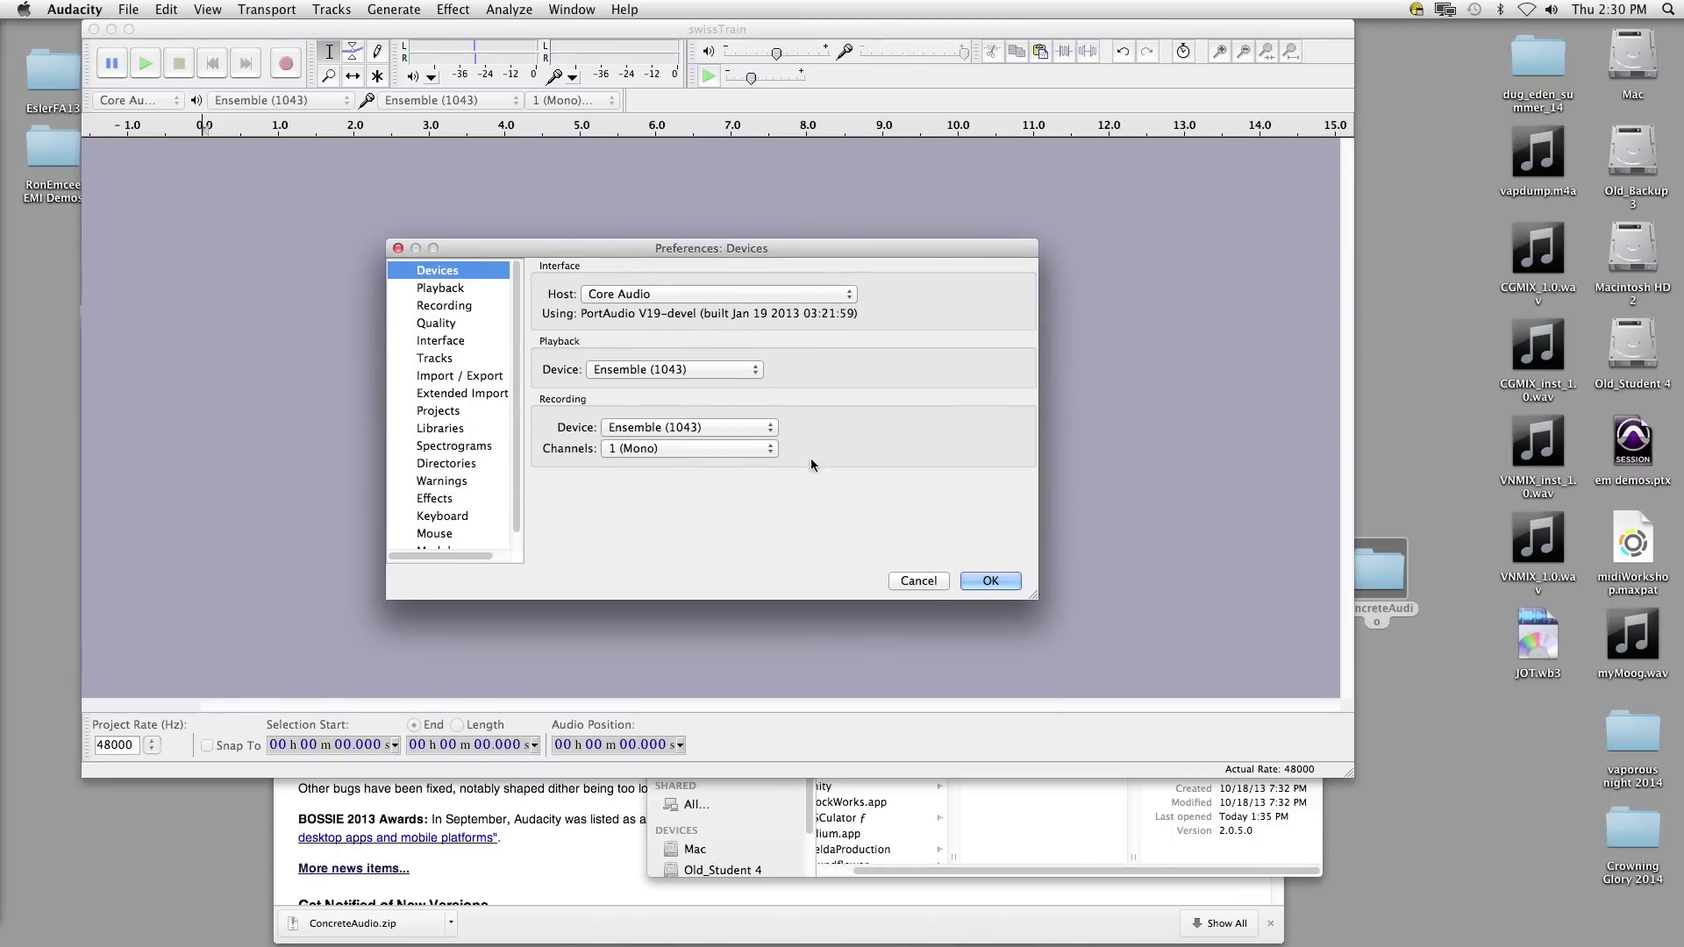
{"action": "left_click", "coordinate": [999, 579]}
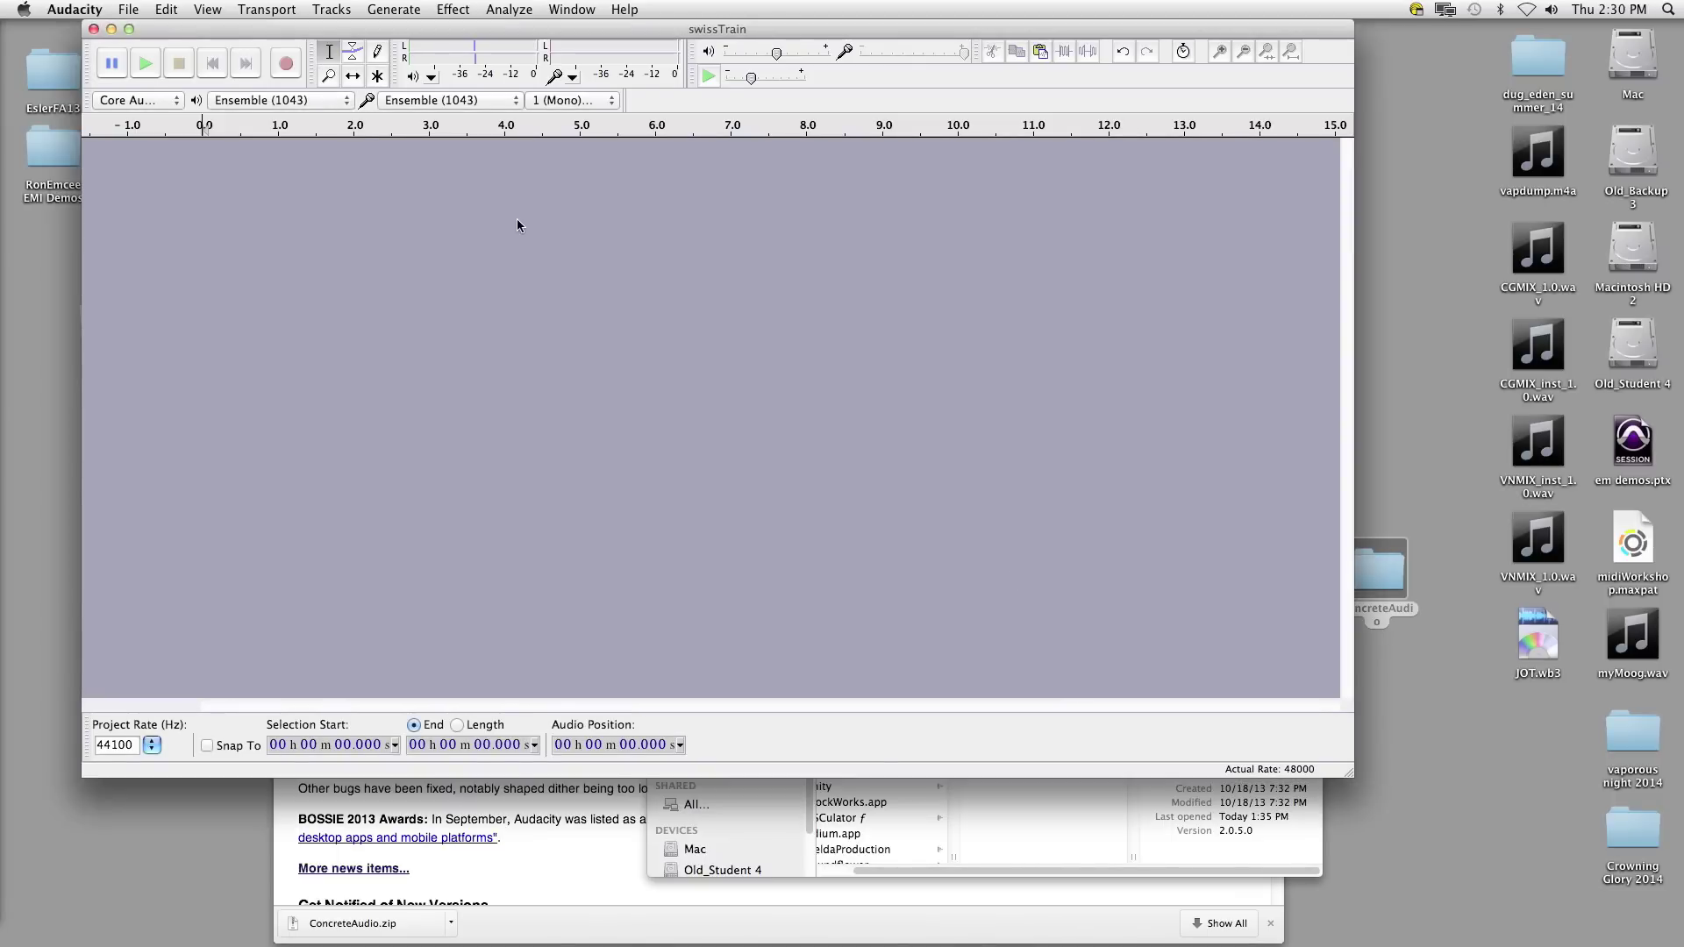
Step: Examine the available file, view, transport, track, generate, effect, analysis and help commands
{"action": "left_click", "coordinate": [128, 8]}
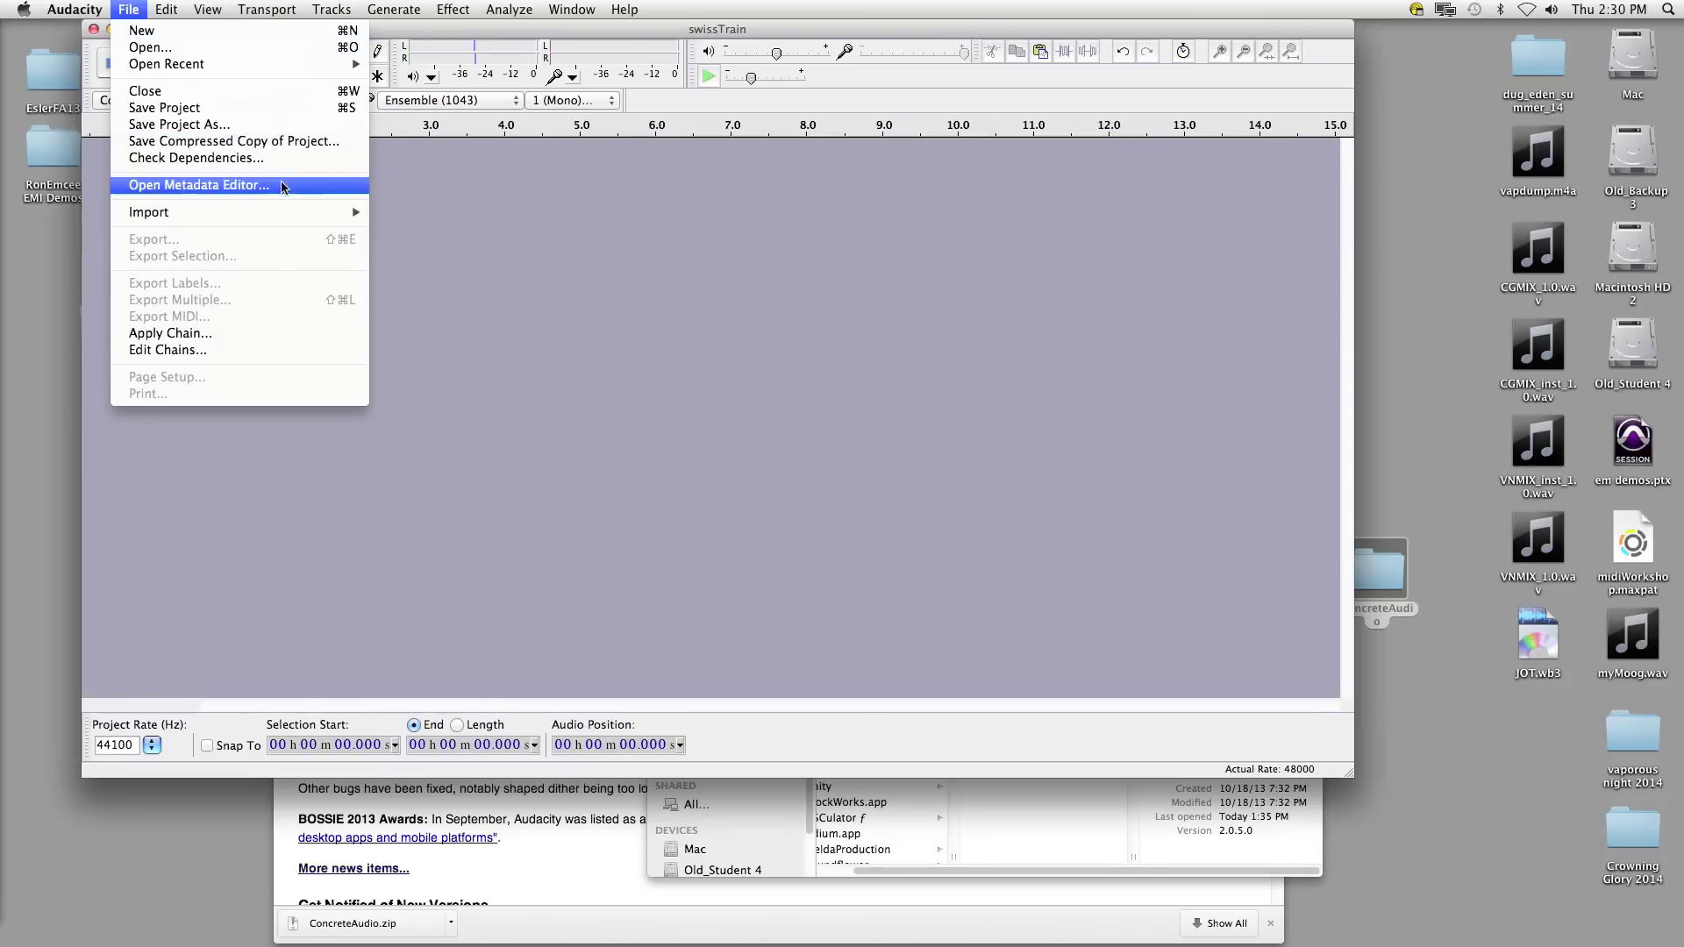
{"action": "mouse_move", "coordinate": [286, 212]}
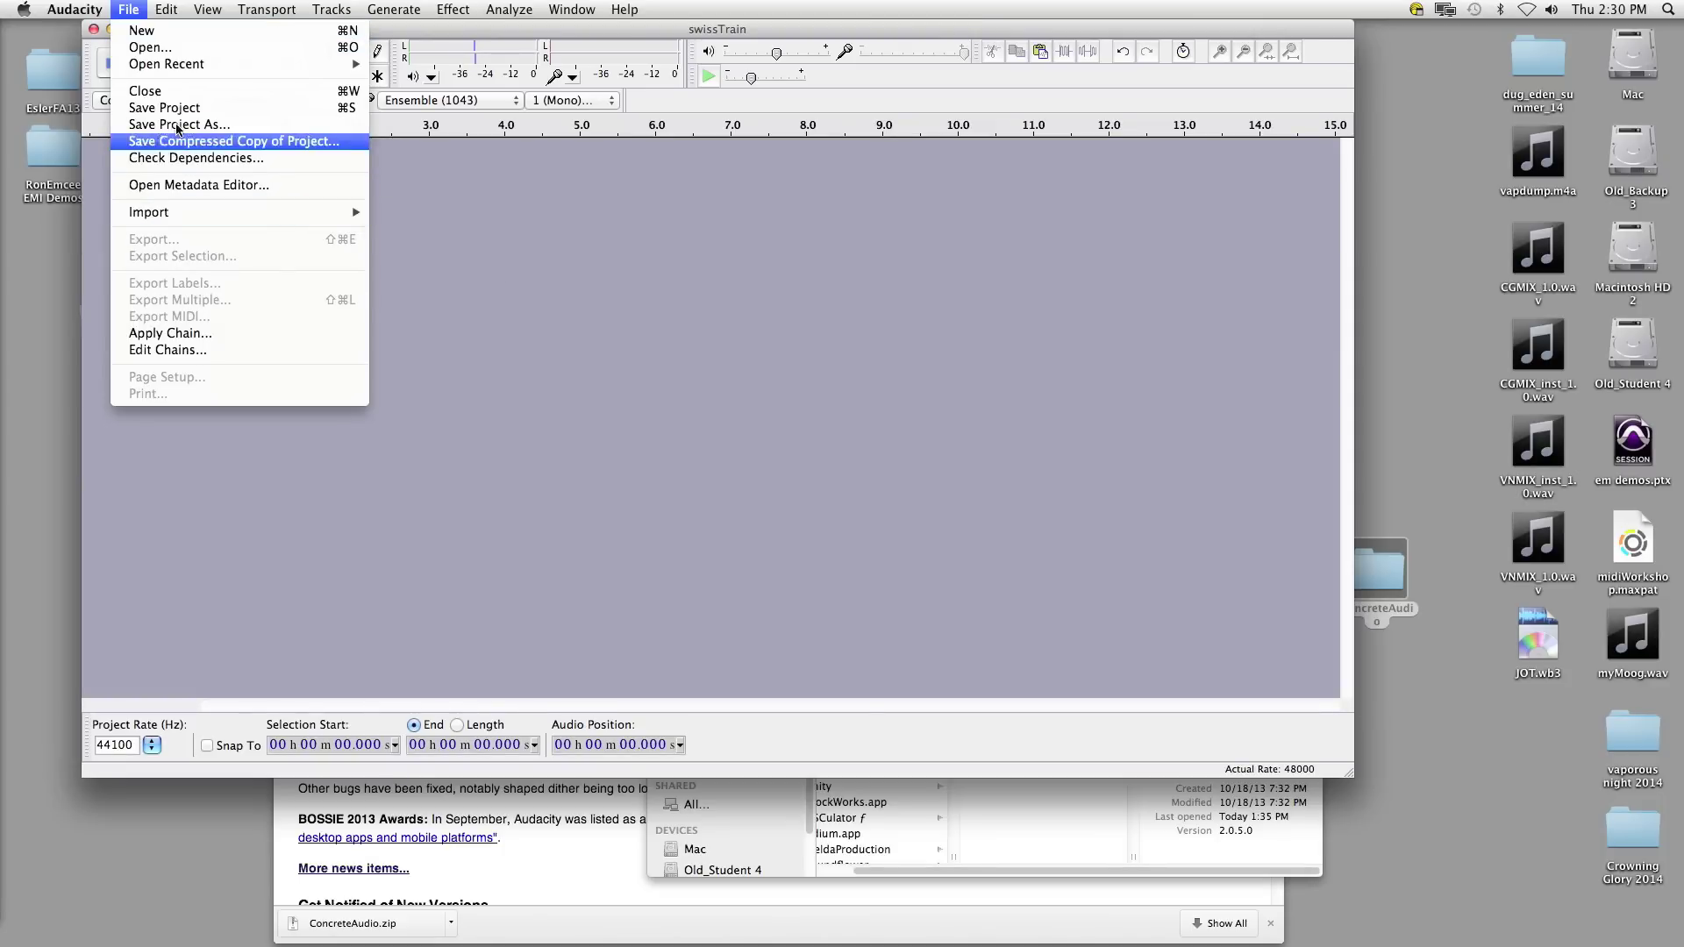
{"action": "mouse_move", "coordinate": [173, 8]}
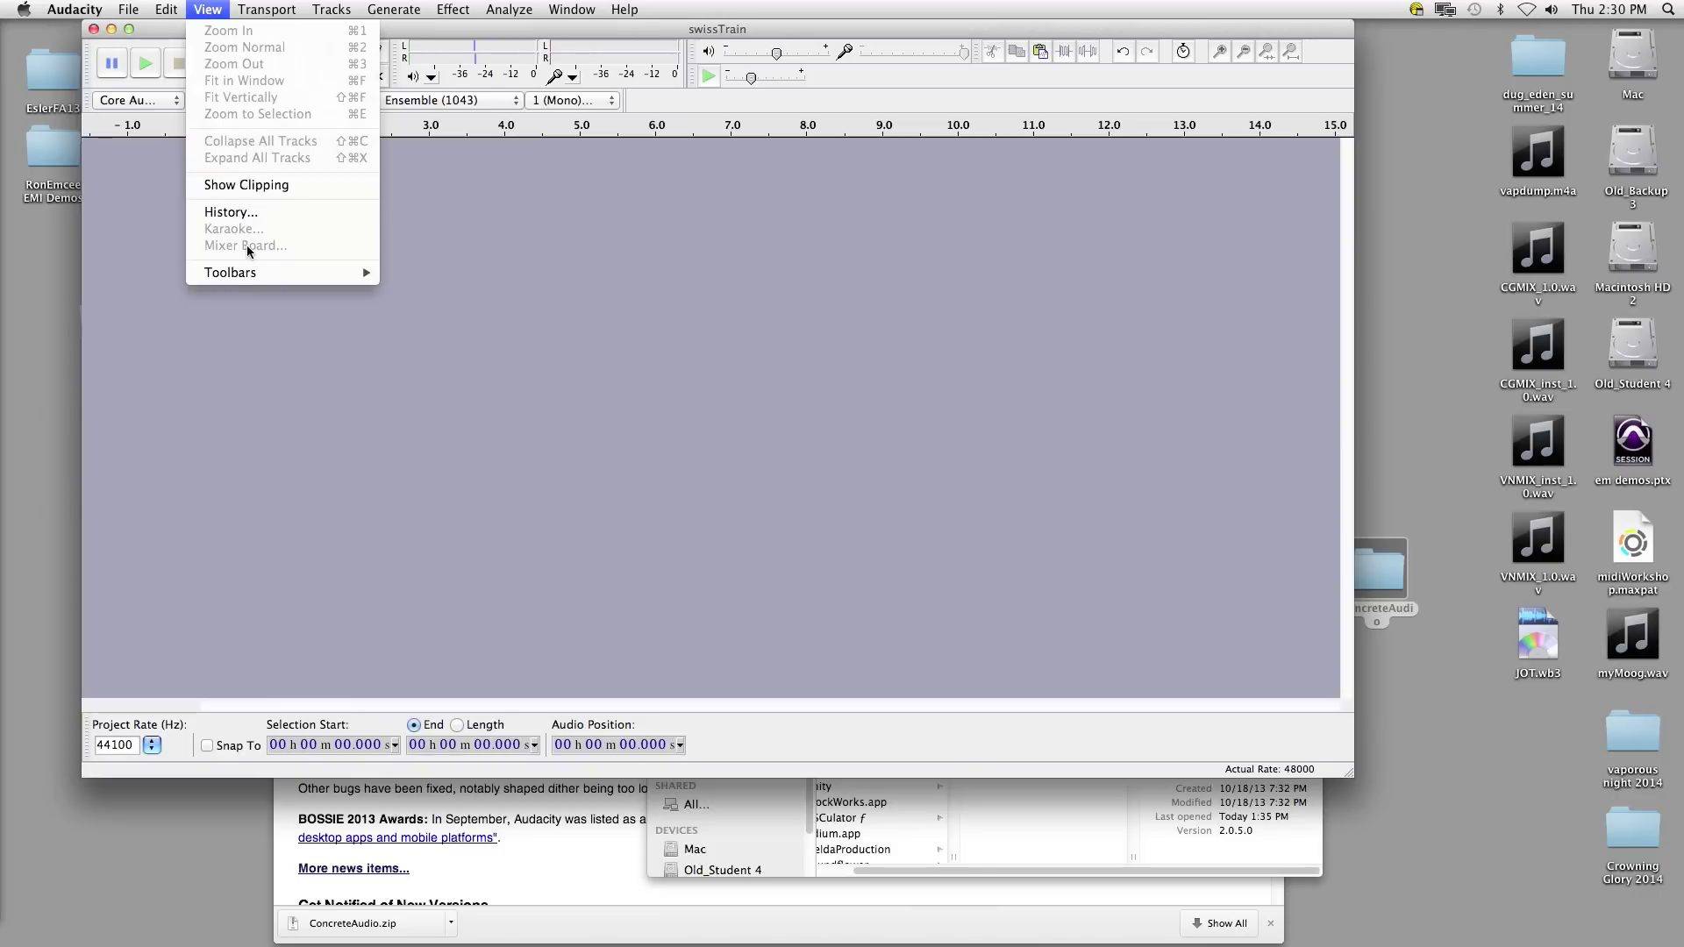
{"action": "mouse_move", "coordinate": [265, 11]}
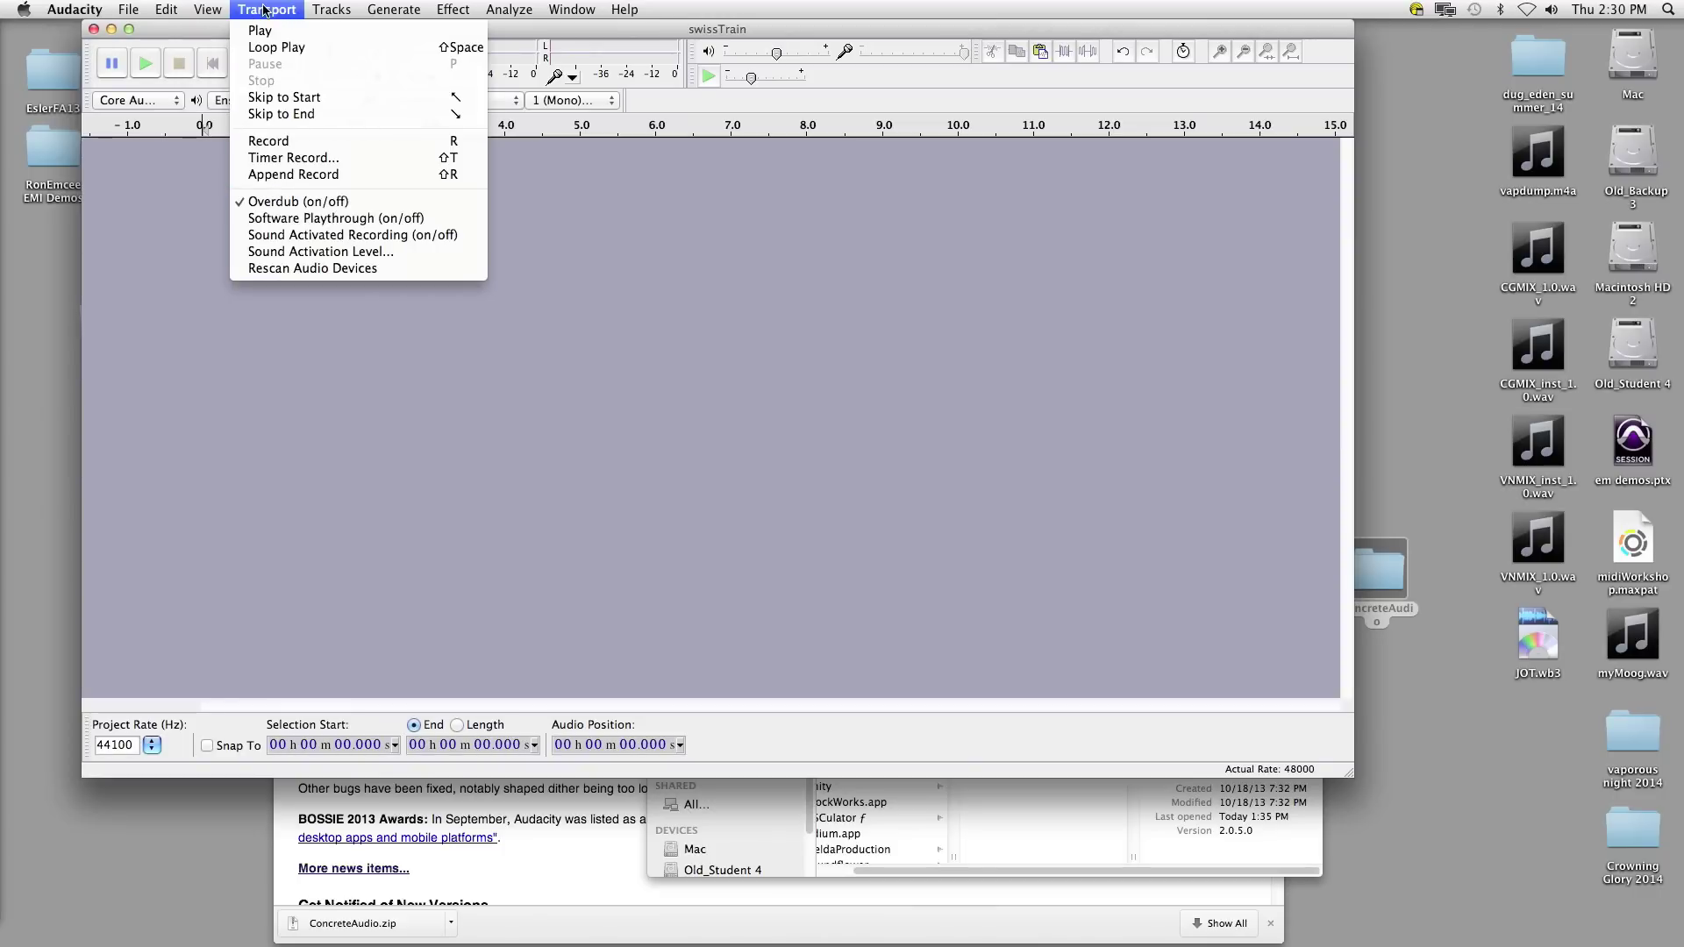
{"action": "mouse_move", "coordinate": [321, 11]}
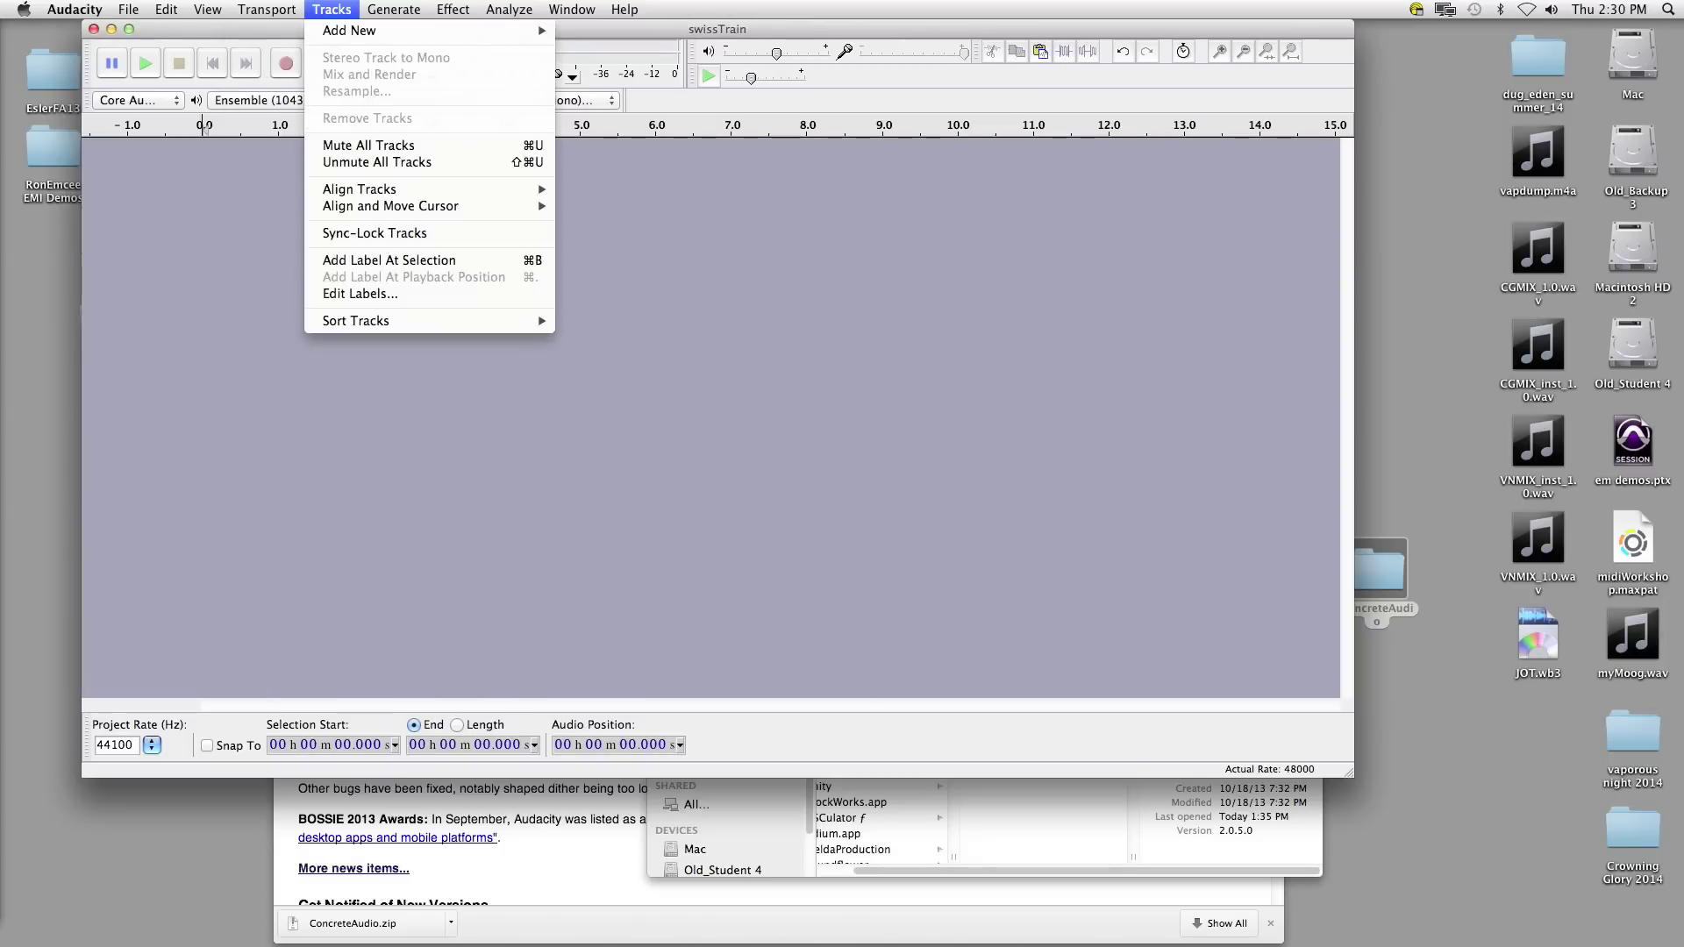
{"action": "mouse_move", "coordinate": [385, 32]}
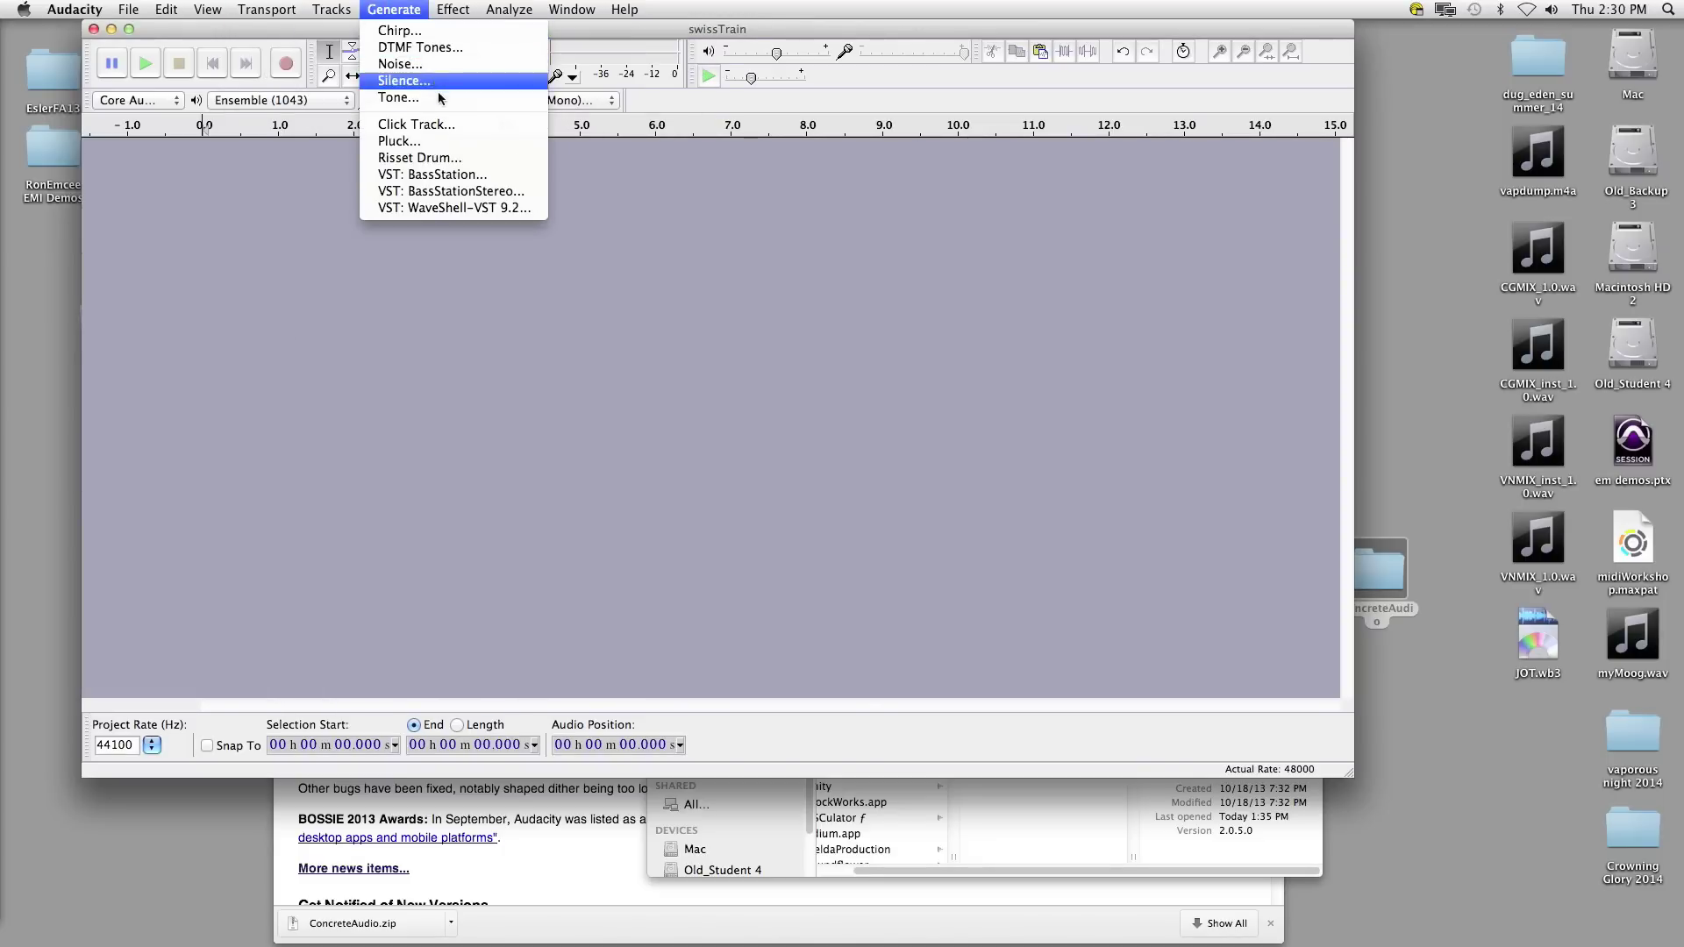
{"action": "mouse_move", "coordinate": [453, 9]}
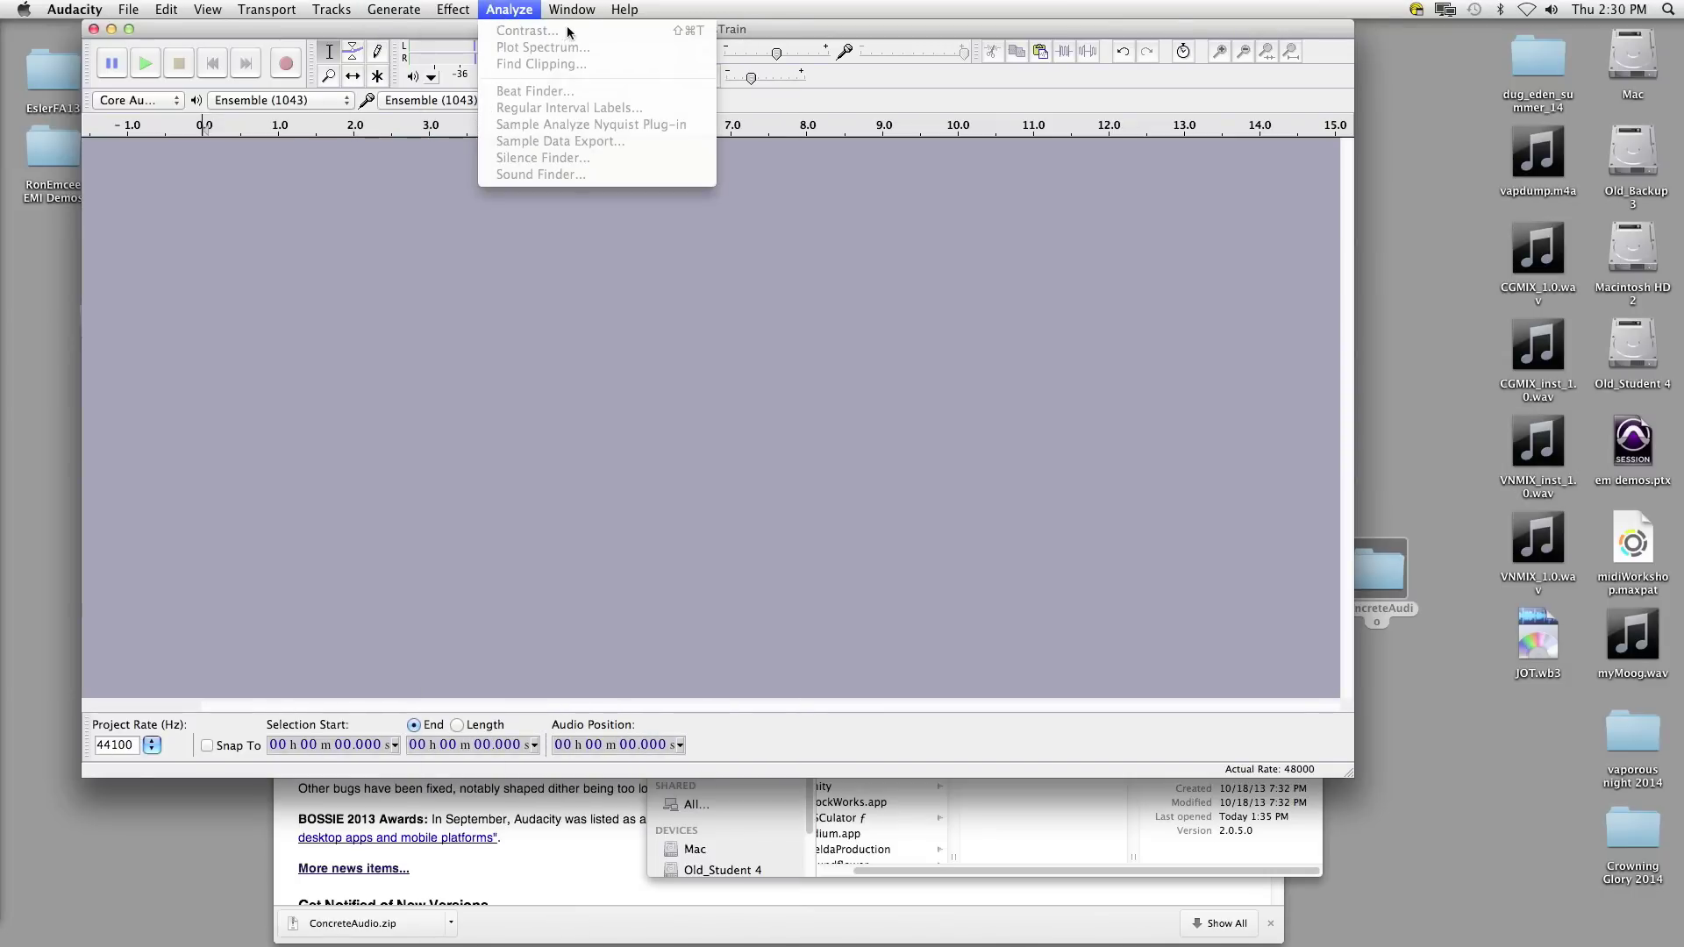
{"action": "mouse_move", "coordinate": [586, 11]}
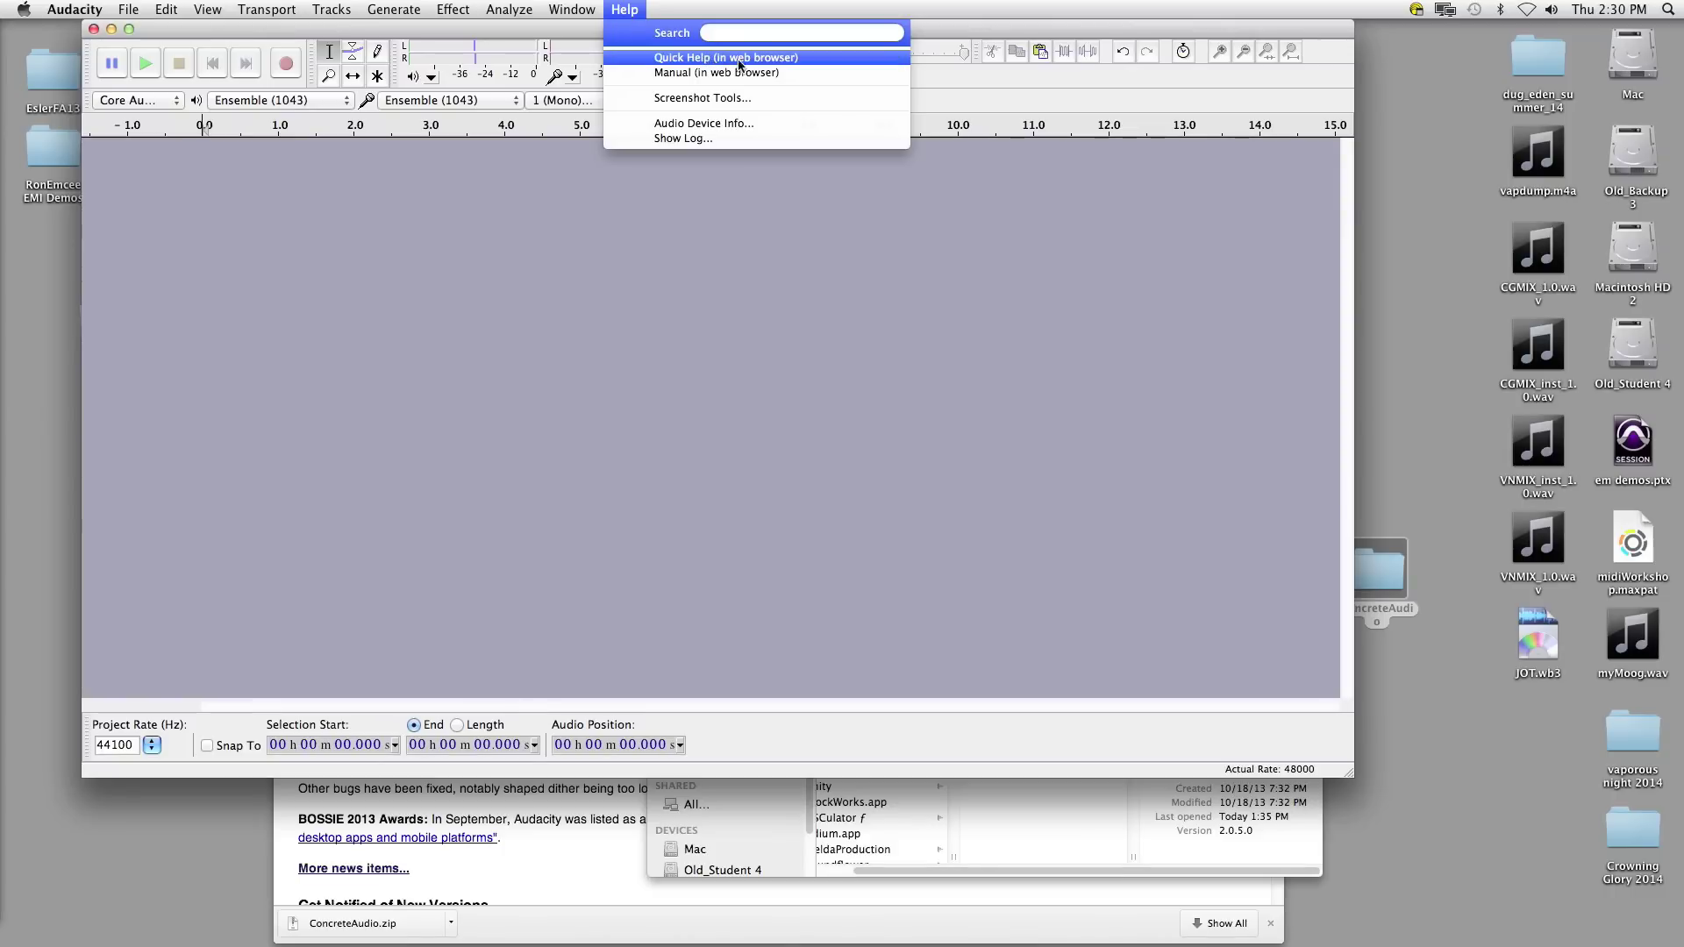
{"action": "left_click", "coordinate": [484, 33]}
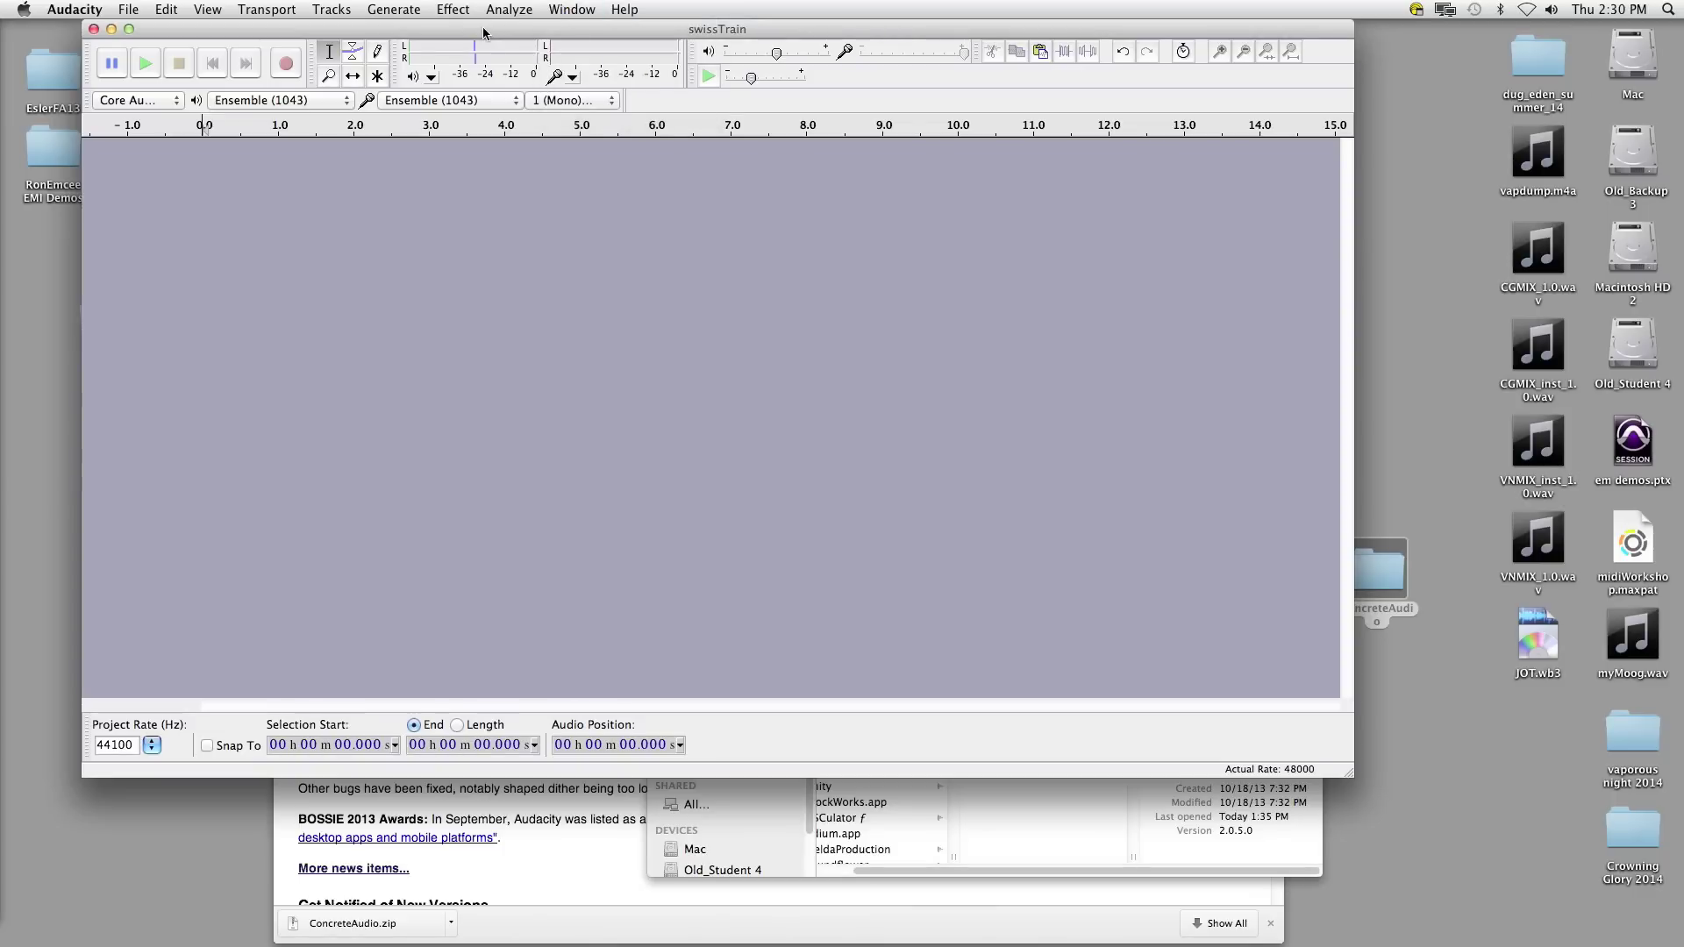
Step: Import chernobylTrain.wav from the desktop's ConcreteAudio folder, making a copy of the file before editing
{"action": "mouse_move", "coordinate": [483, 34]}
{"action": "left_mouse_down"}
{"action": "mouse_move", "coordinate": [478, 54]}
{"action": "mouse_move", "coordinate": [484, 33]}
{"action": "left_mouse_up"}
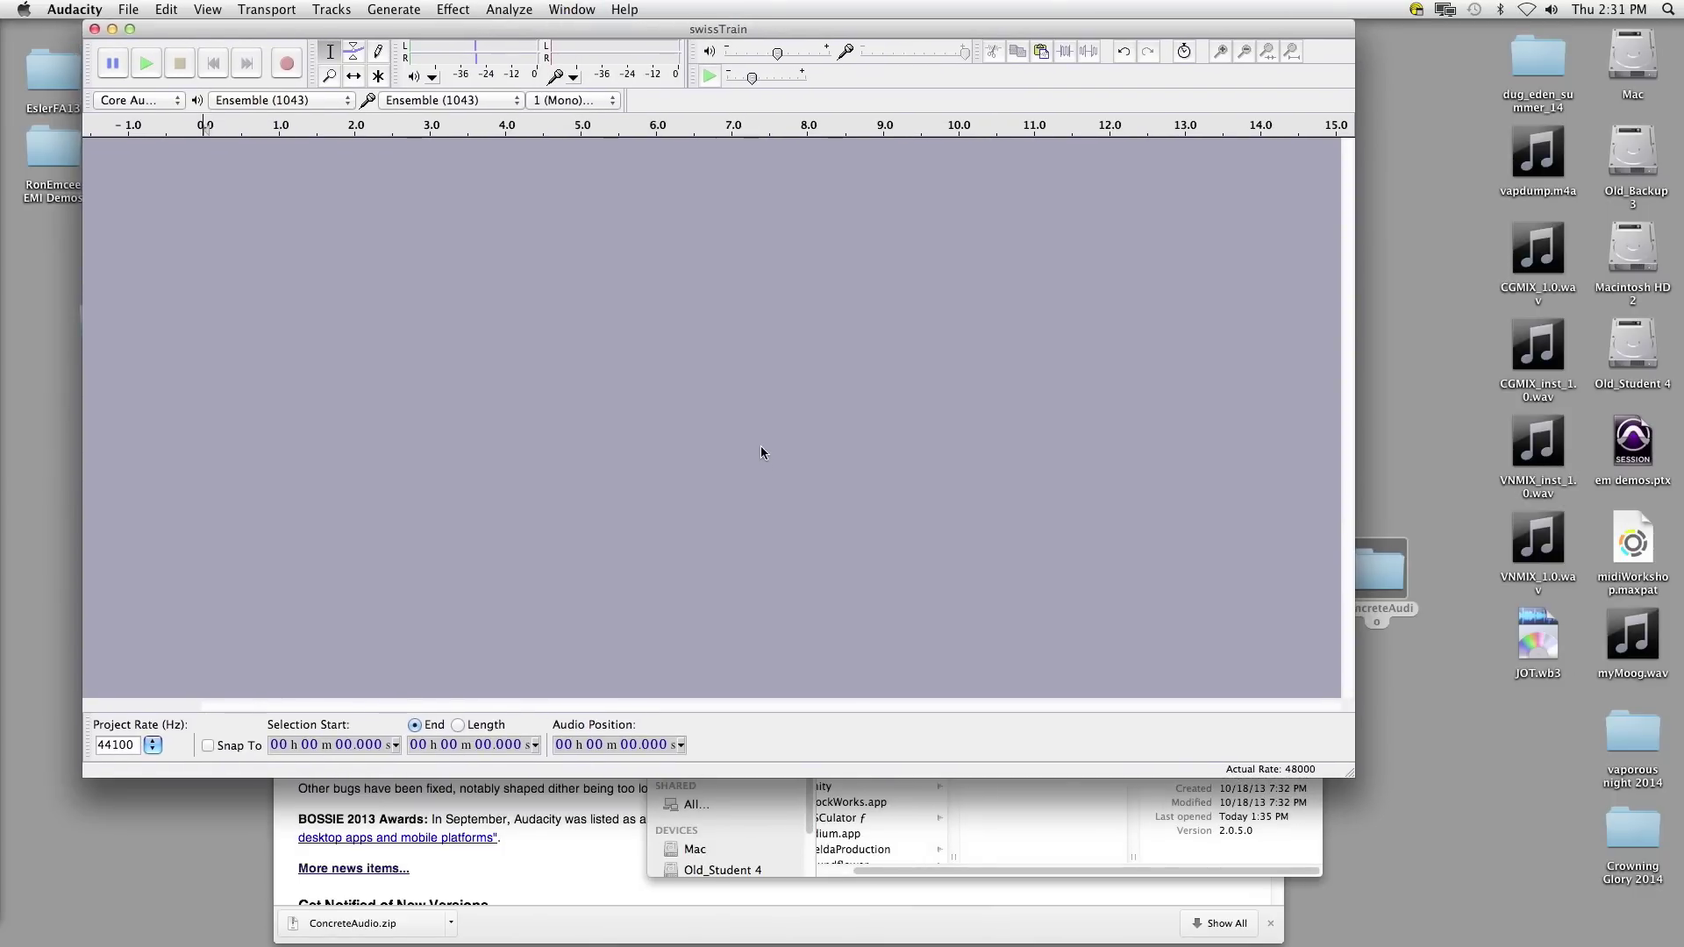
{"action": "left_click", "coordinate": [128, 11]}
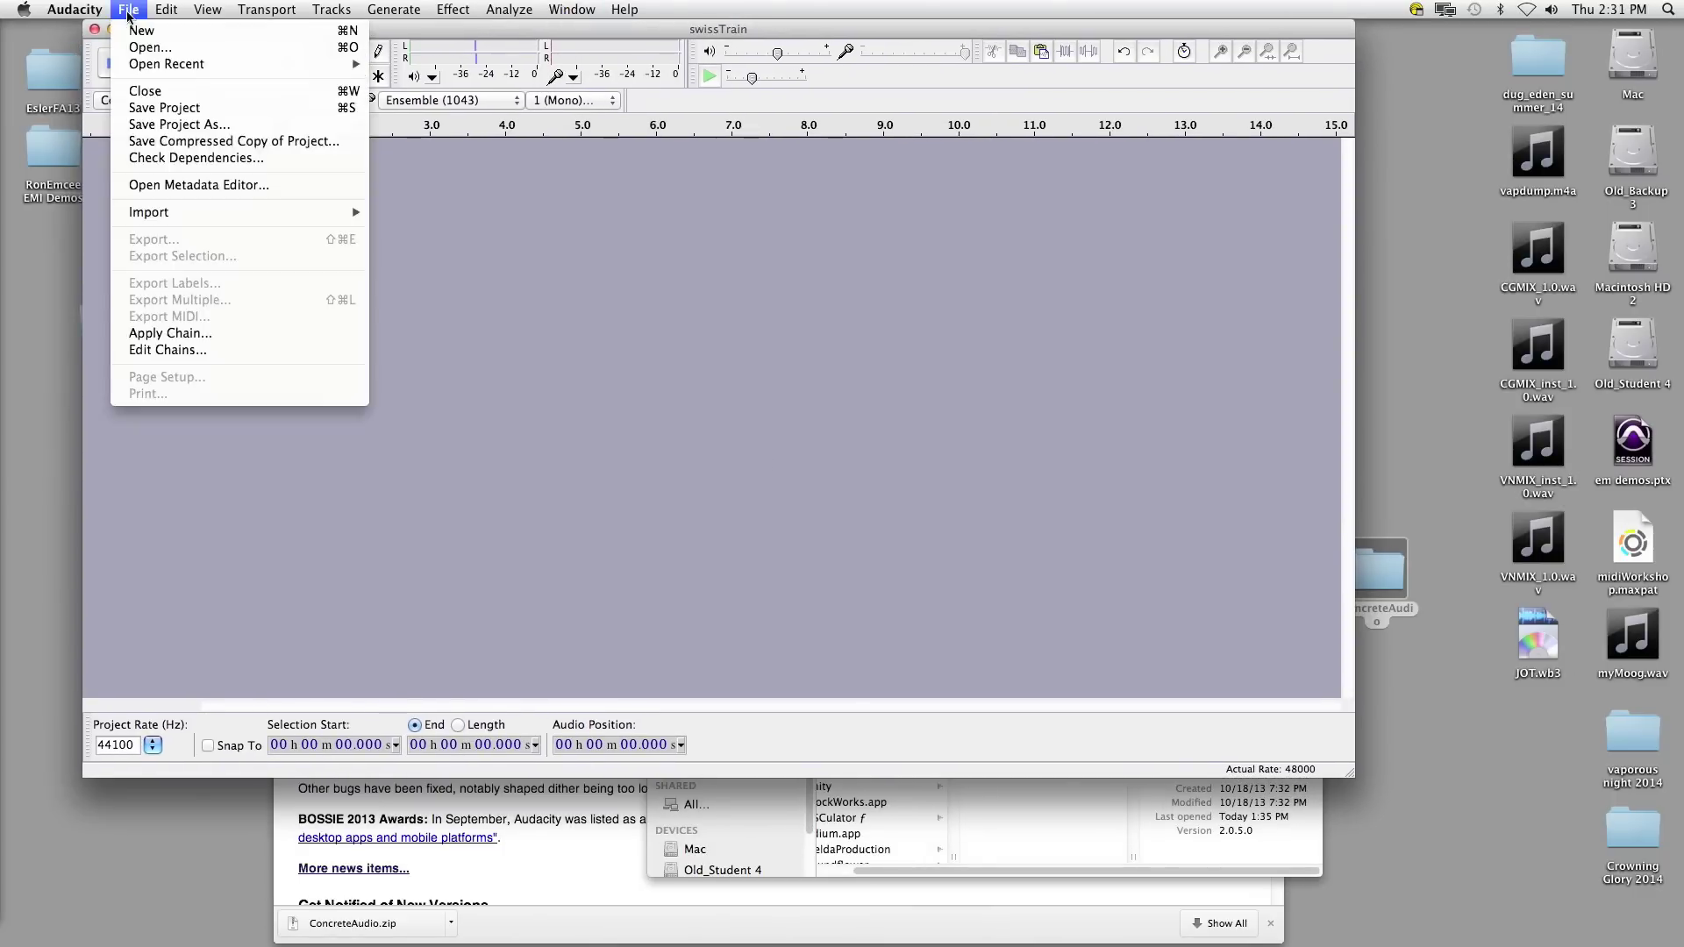
{"action": "mouse_move", "coordinate": [231, 215]}
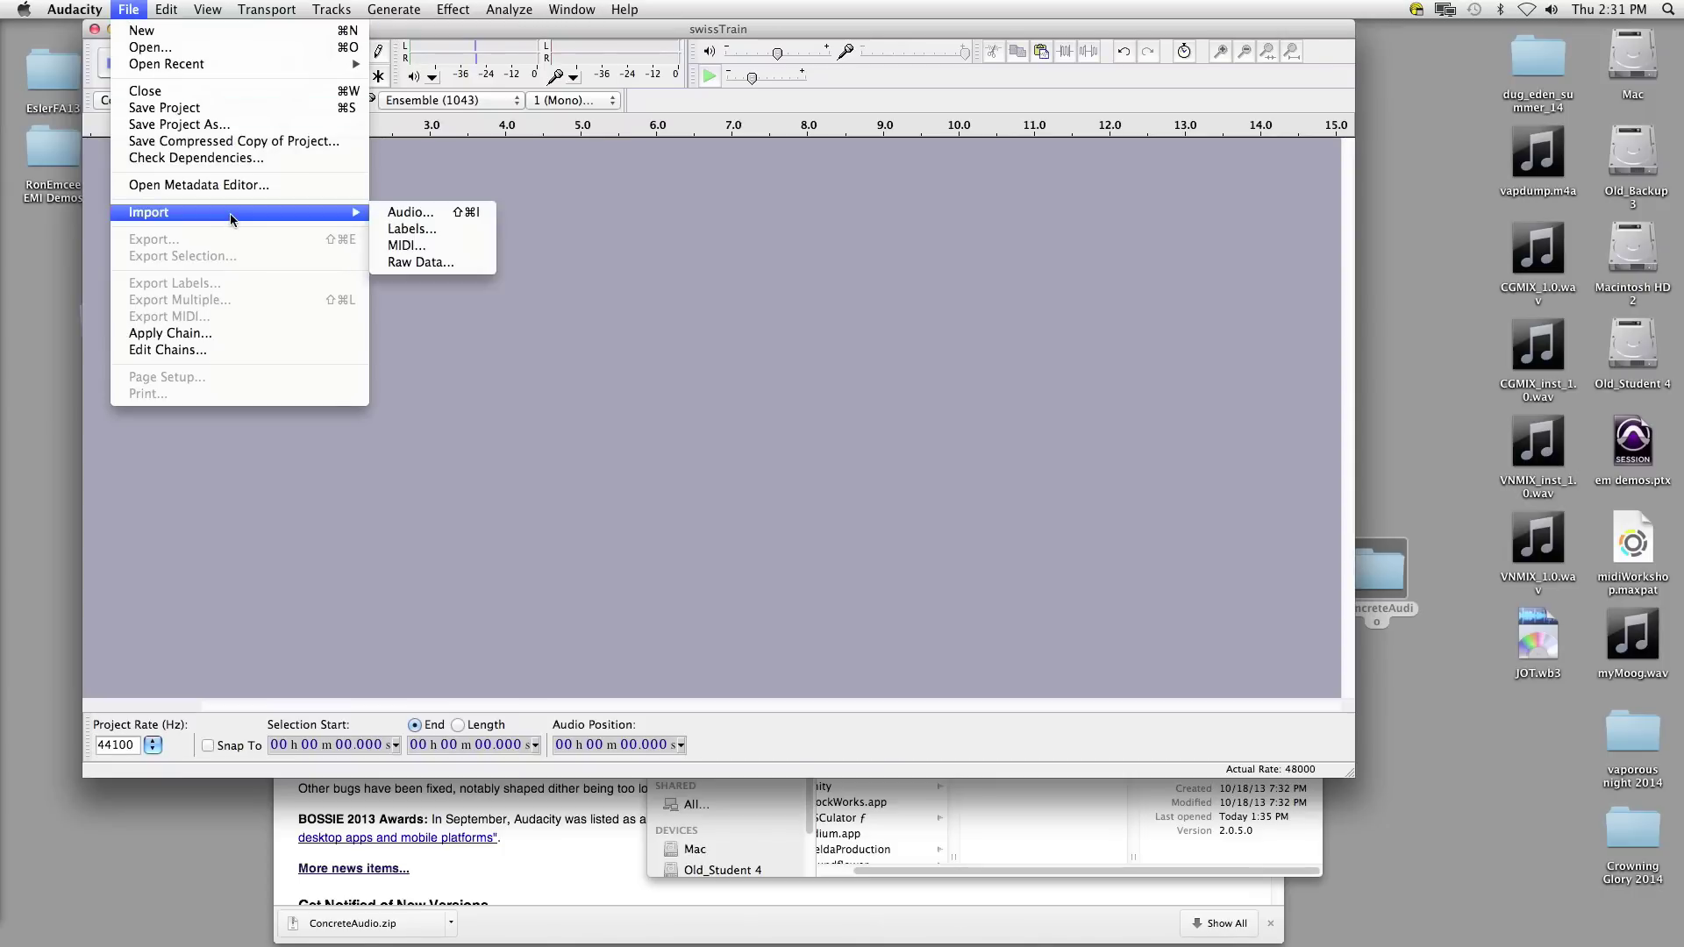
{"action": "left_click", "coordinate": [477, 212]}
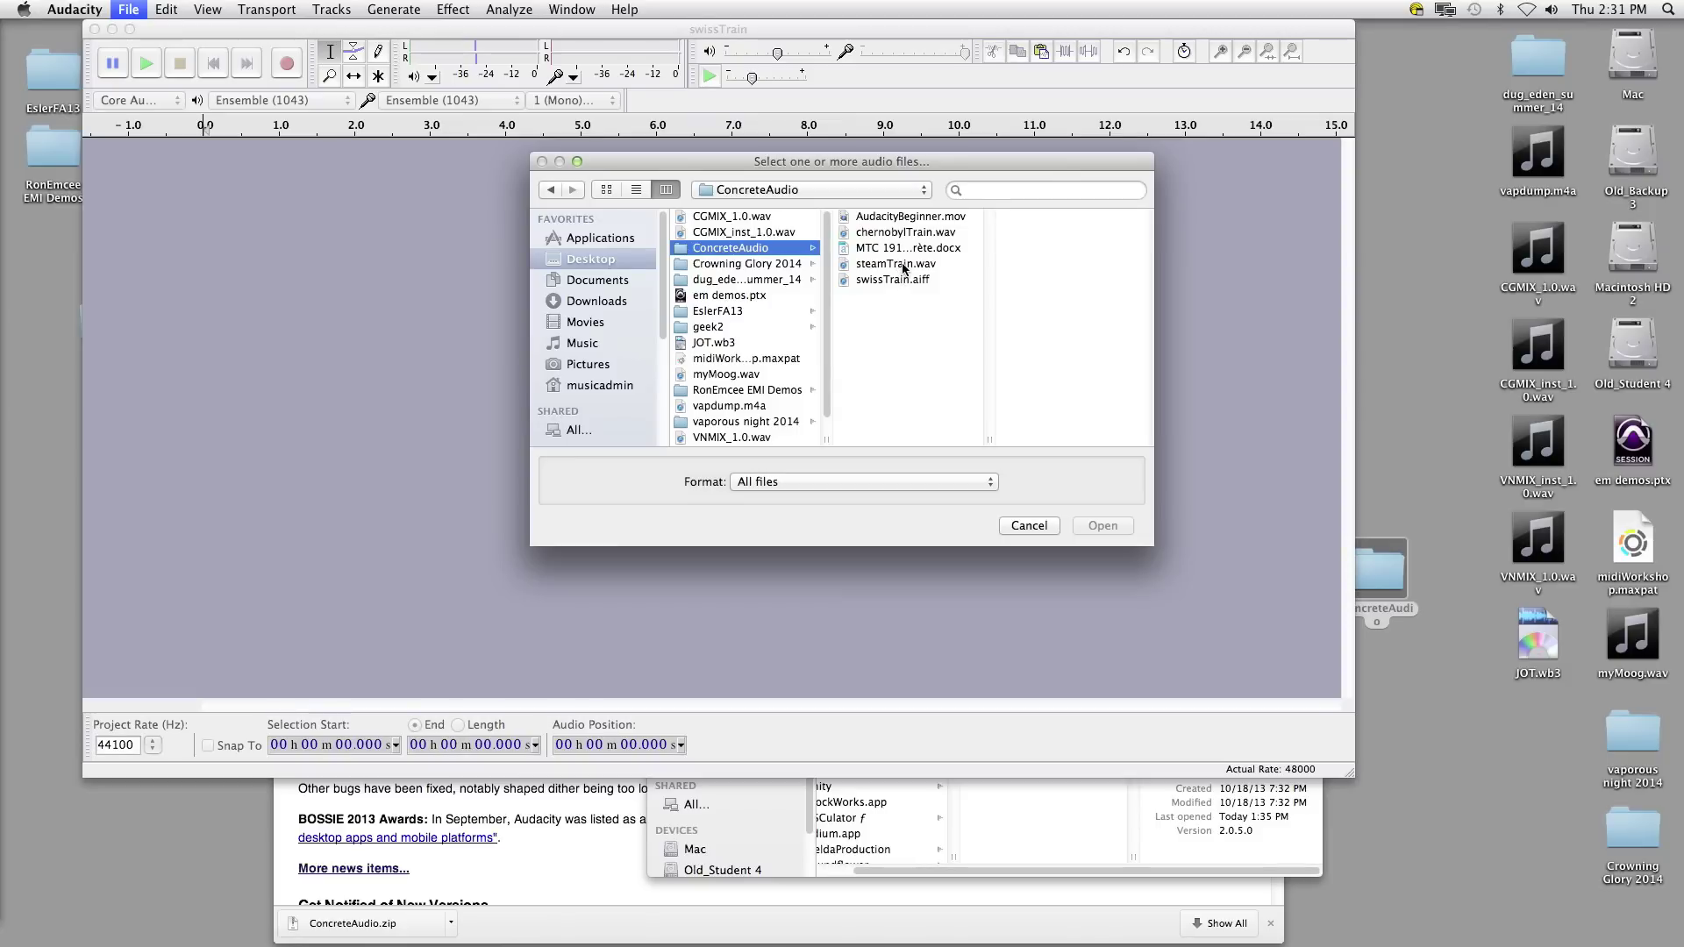
{"action": "left_click", "coordinate": [903, 234]}
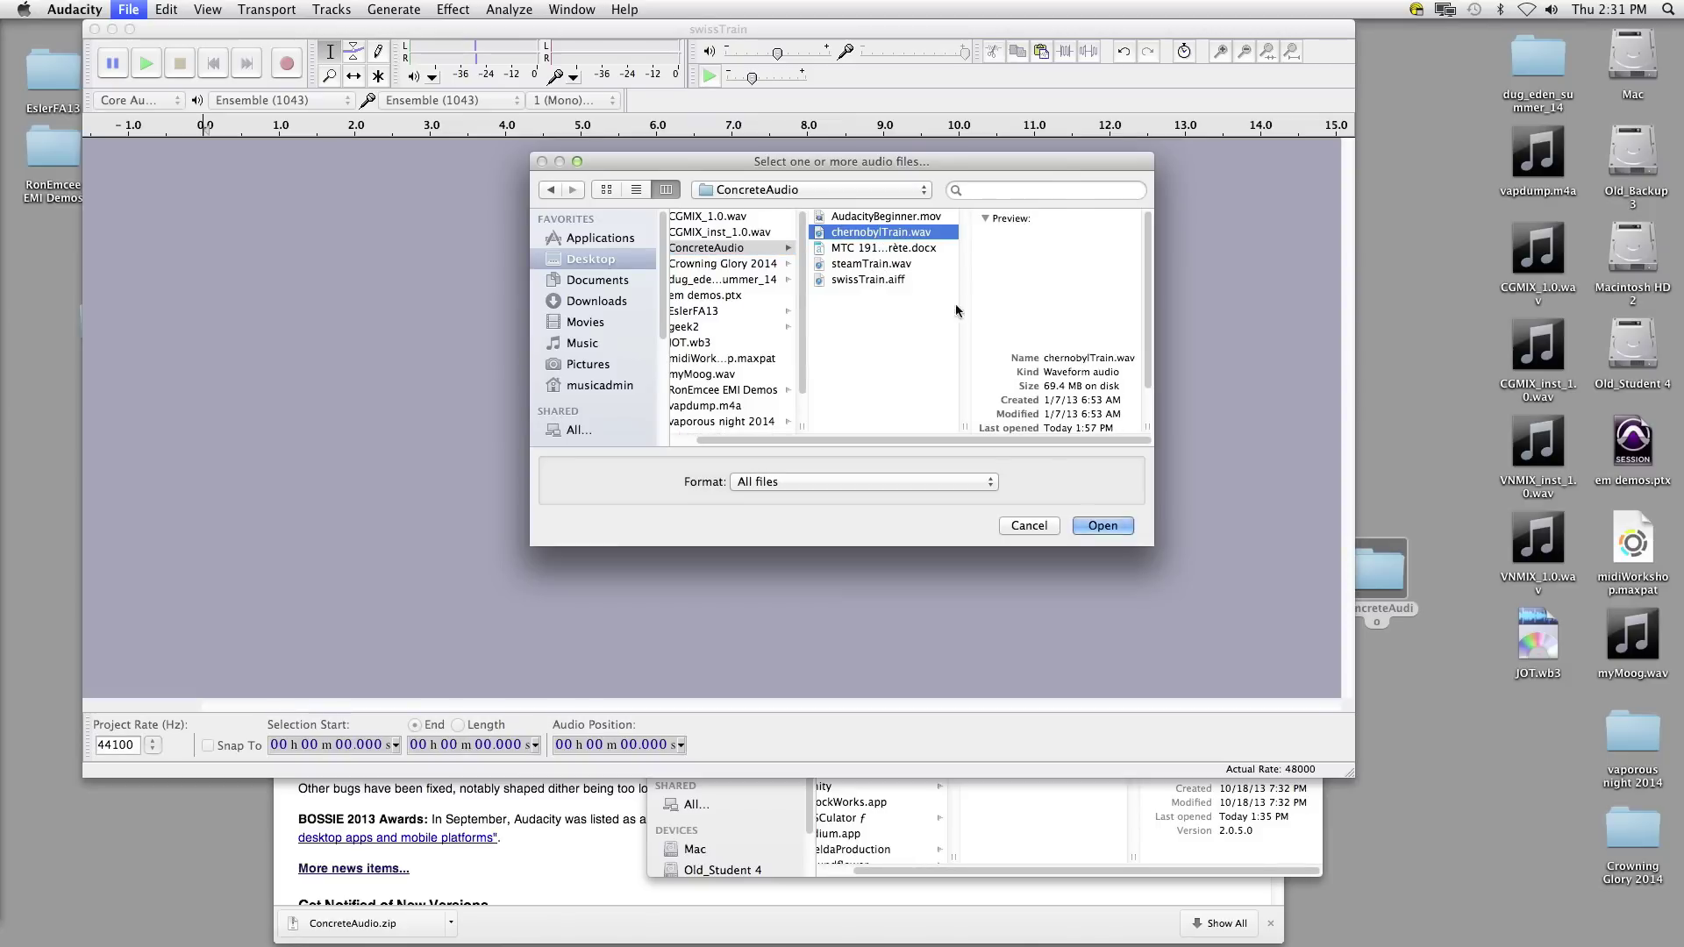
{"action": "left_click", "coordinate": [1117, 521]}
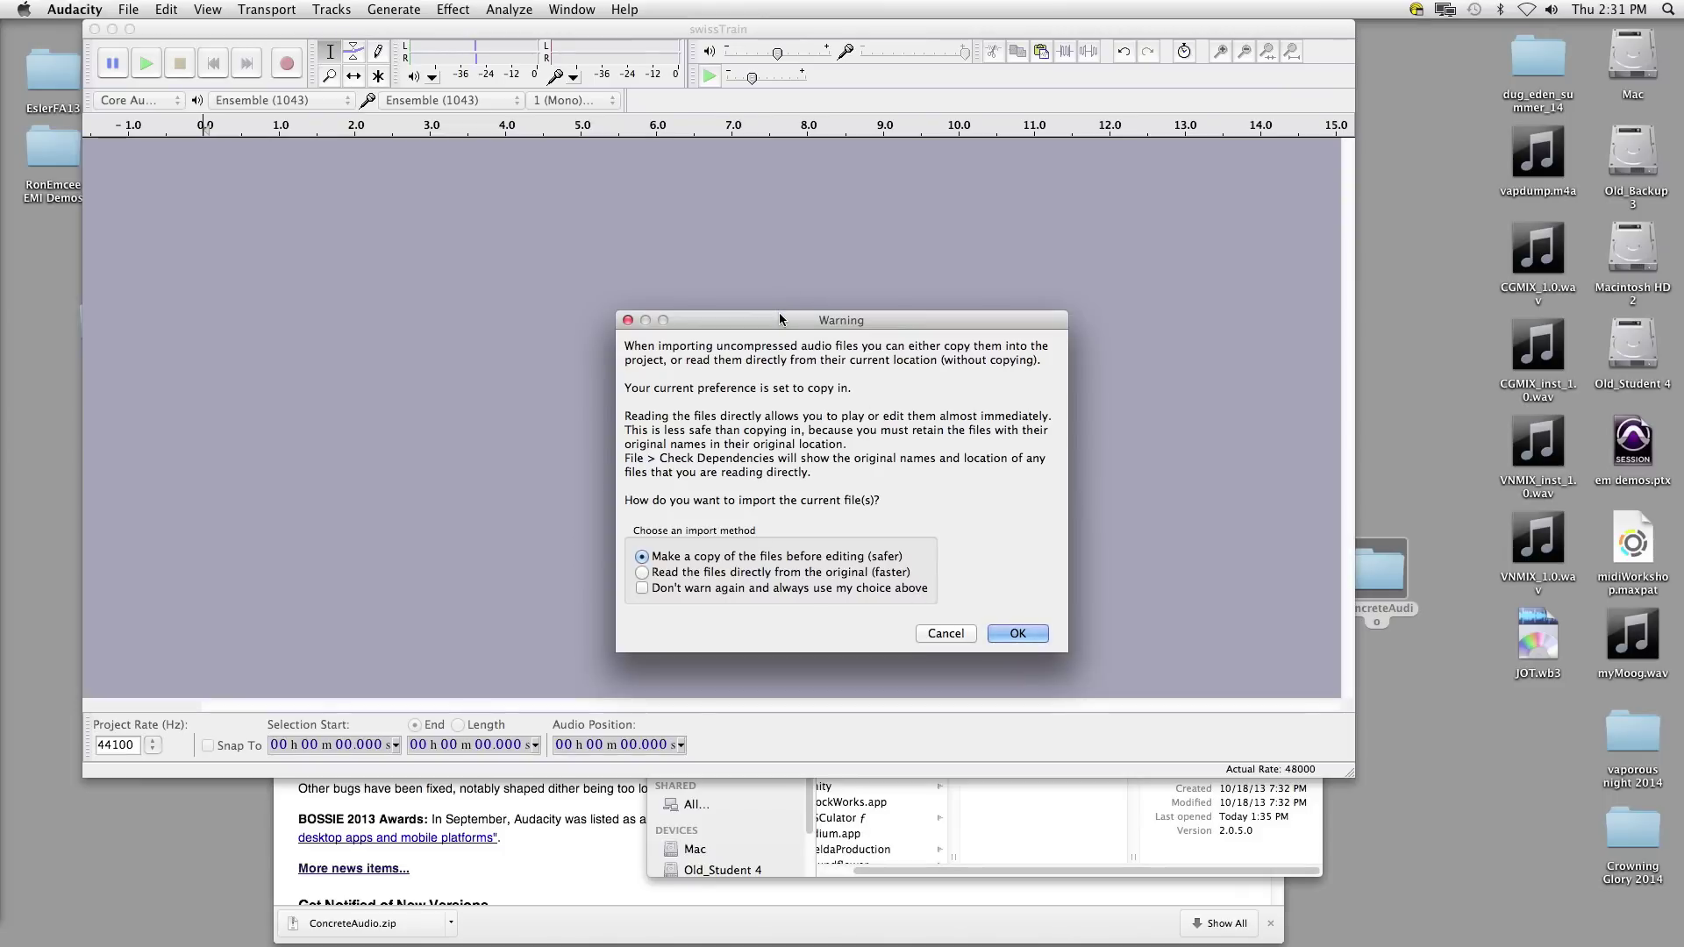
{"action": "left_click_drag", "start_coordinate": [779, 318], "coordinate": [726, 254]}
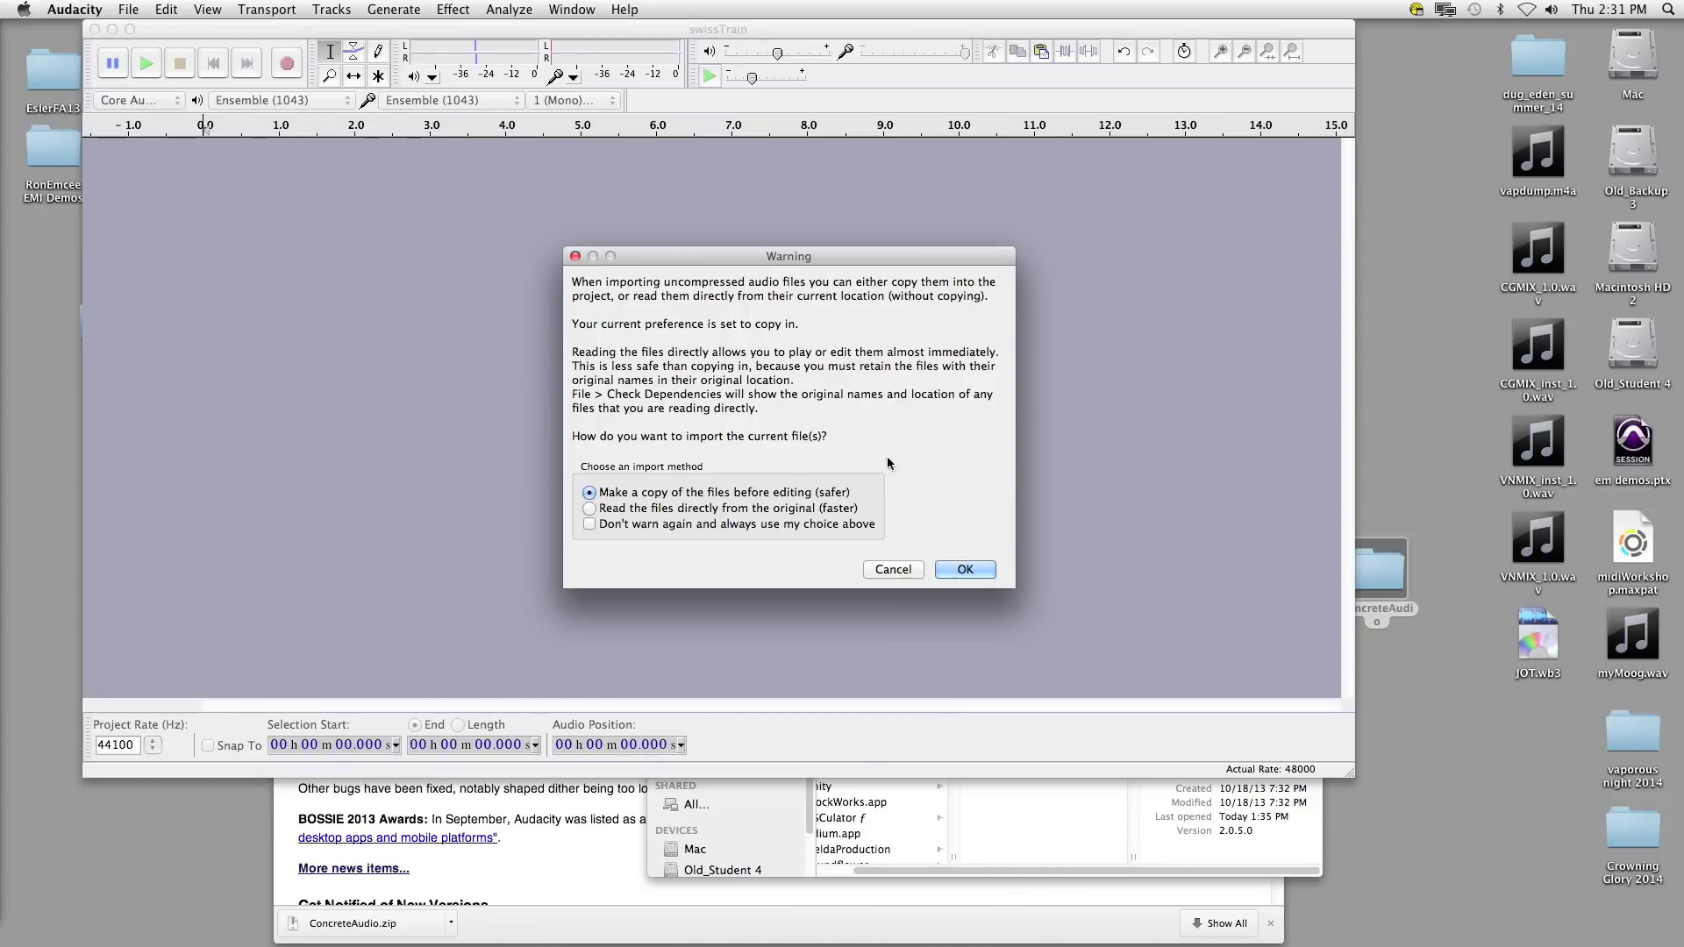
{"action": "left_click", "coordinate": [972, 569]}
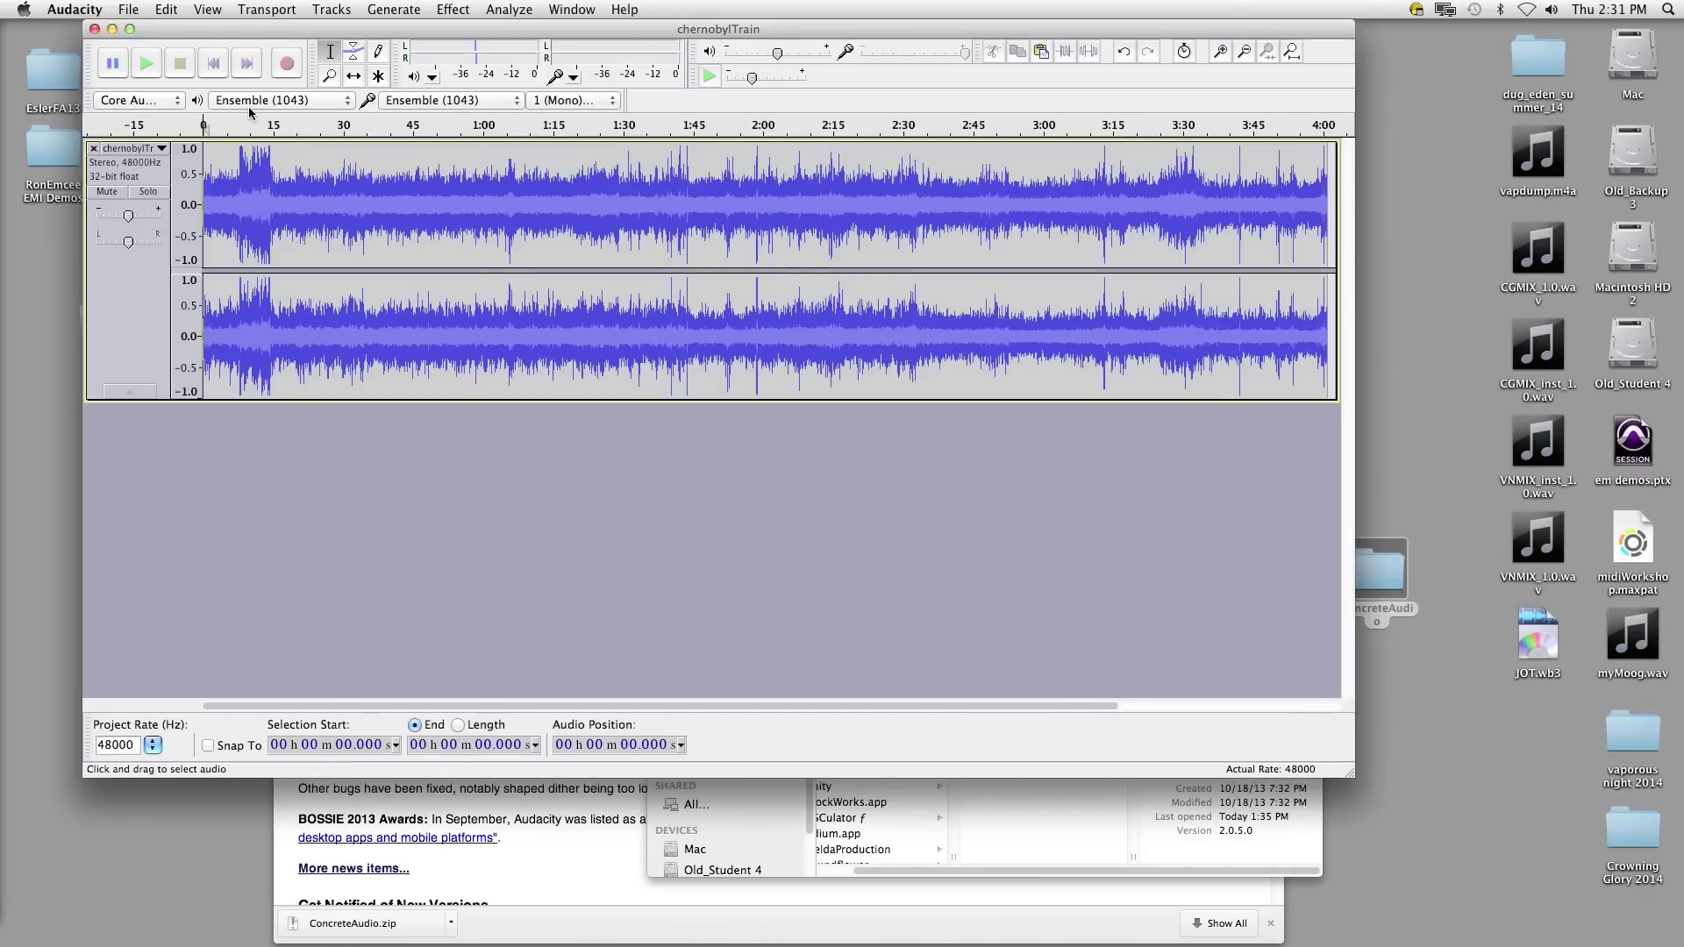
Step: Play the chernobylTrain track briefly, first unmuted and again muted, and unmute it
{"action": "left_click", "coordinate": [155, 65]}
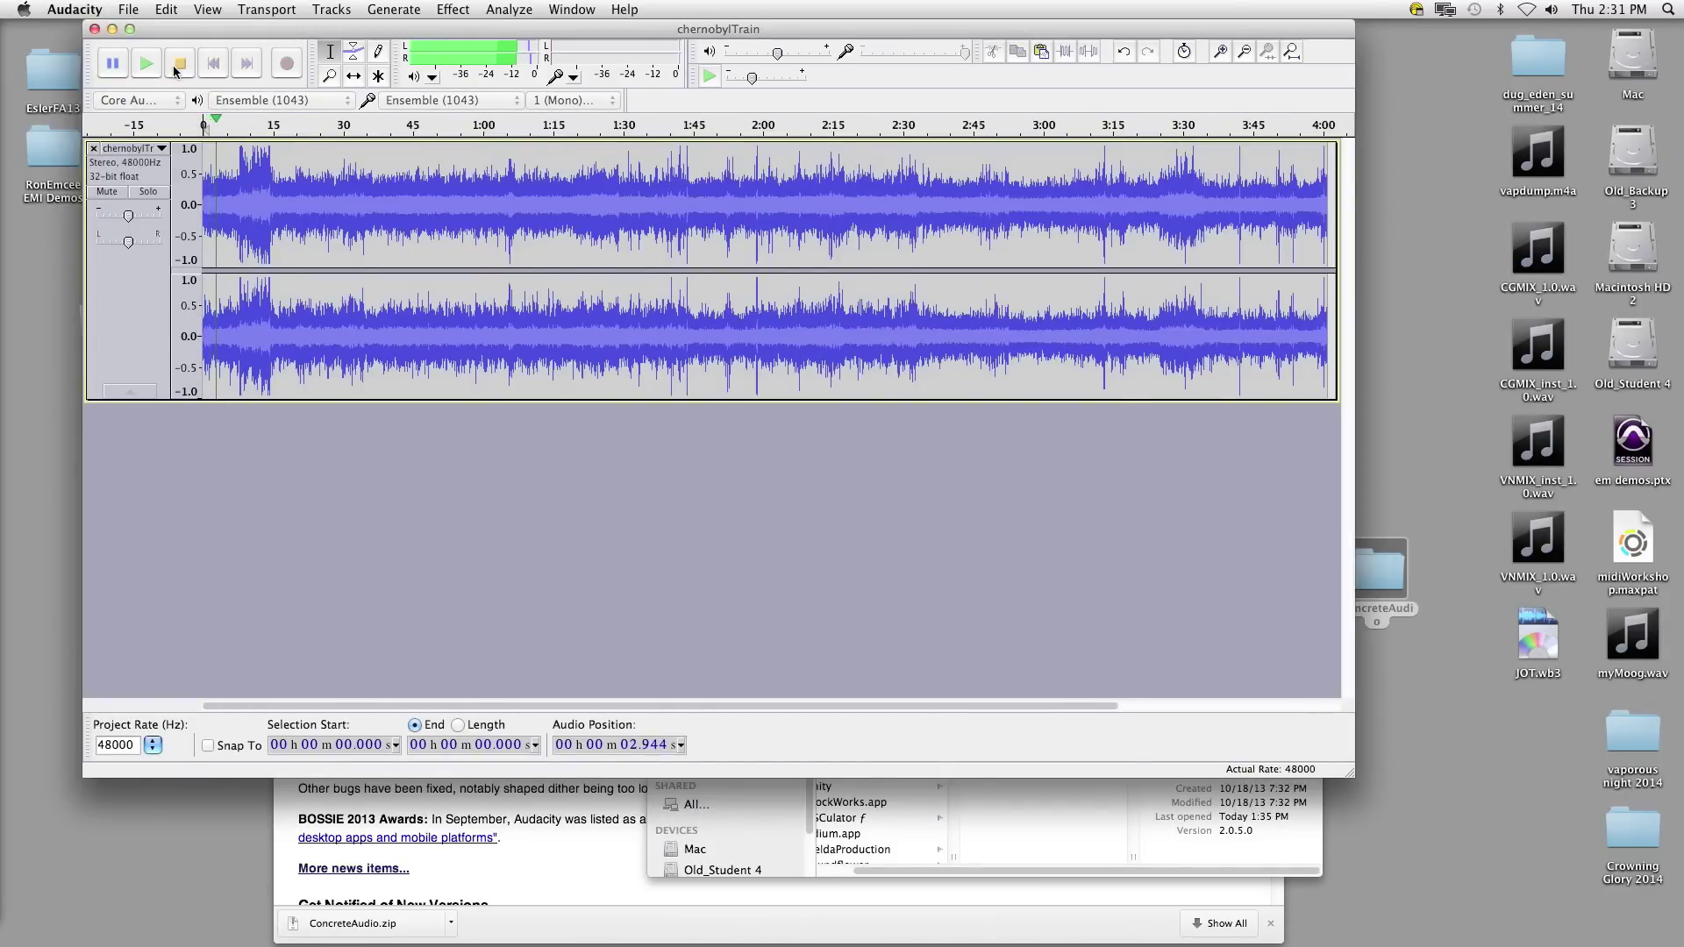
{"action": "left_click", "coordinate": [178, 64]}
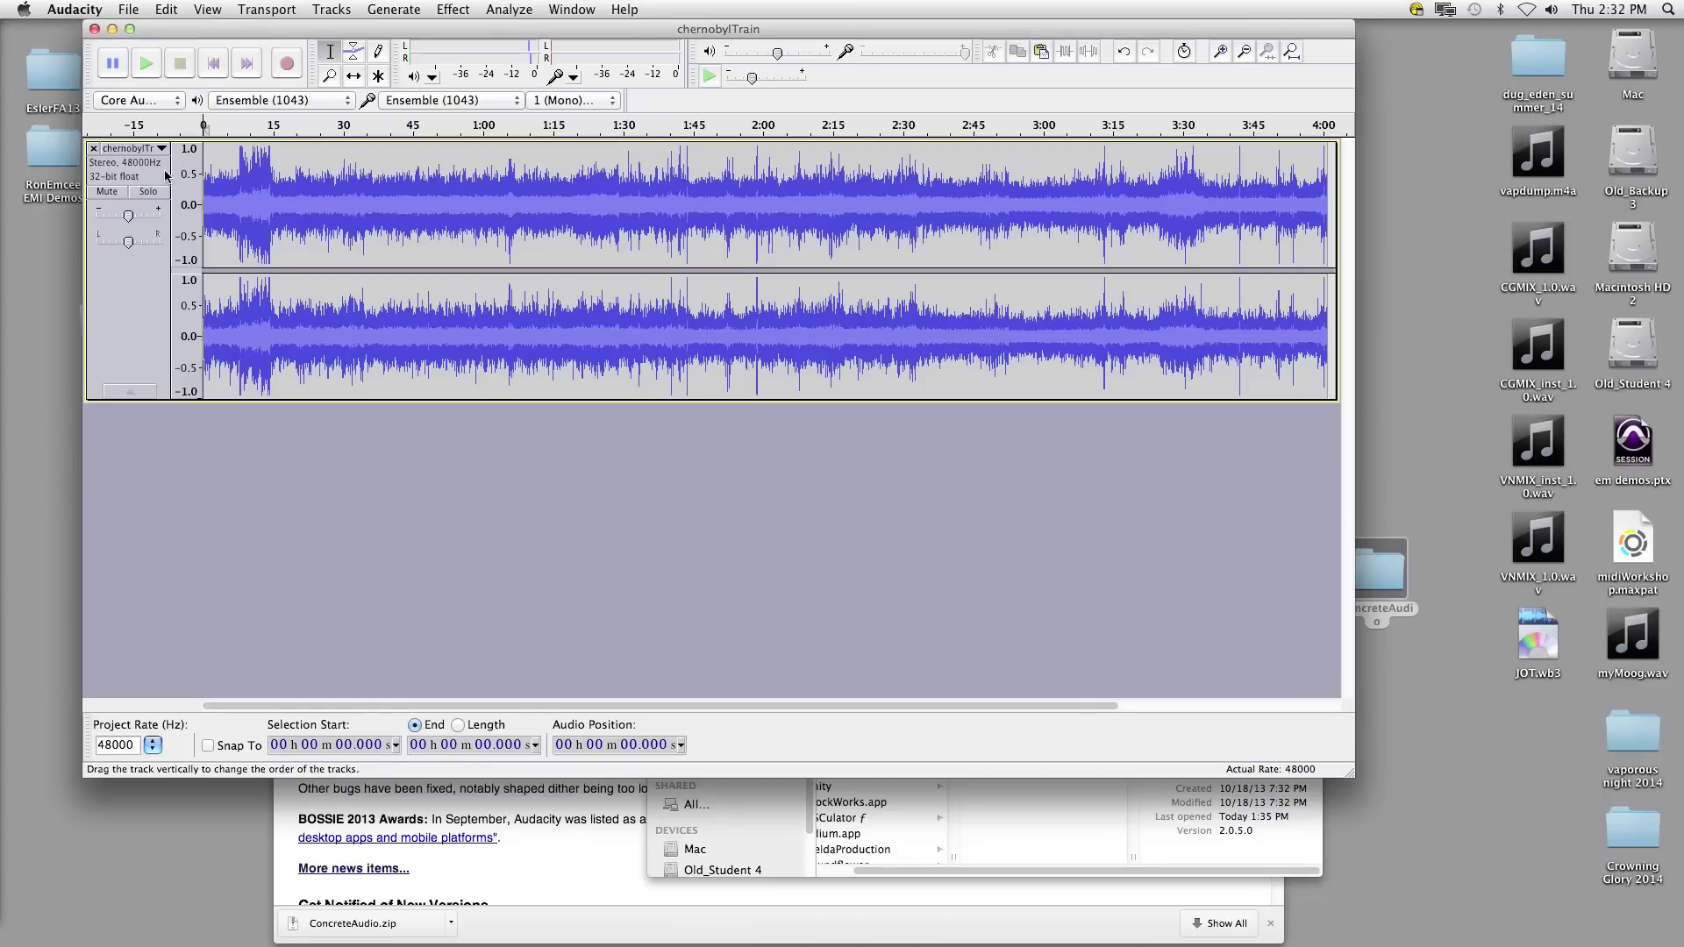
{"action": "left_click", "coordinate": [101, 193]}
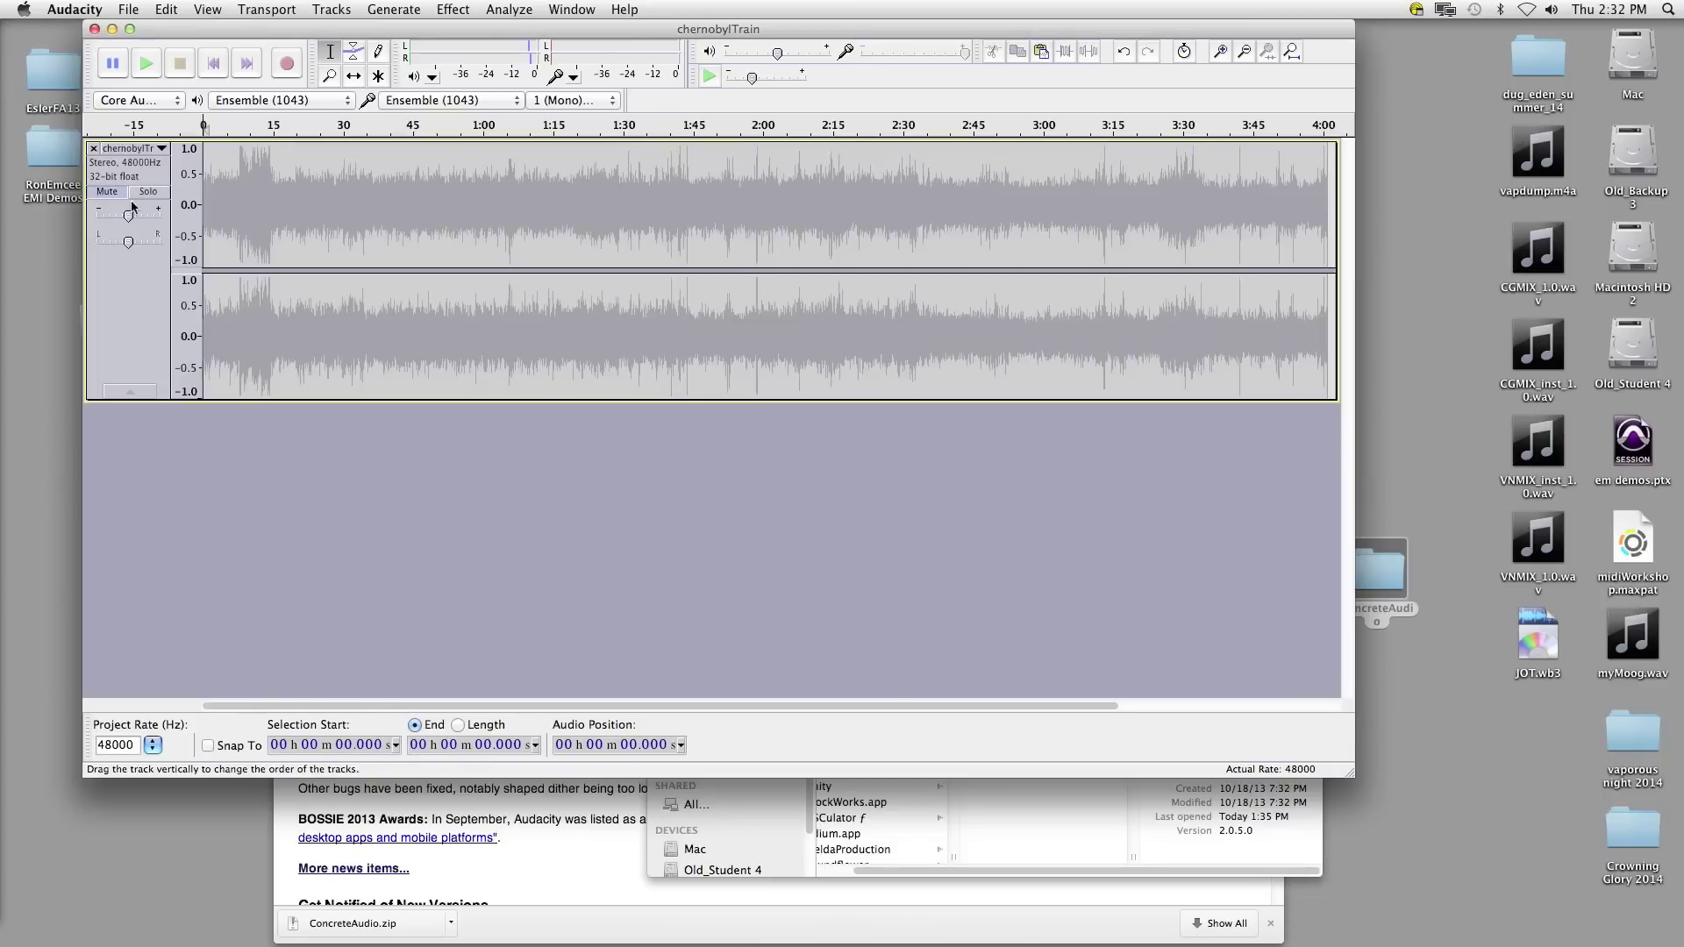
{"action": "left_click", "coordinate": [154, 66]}
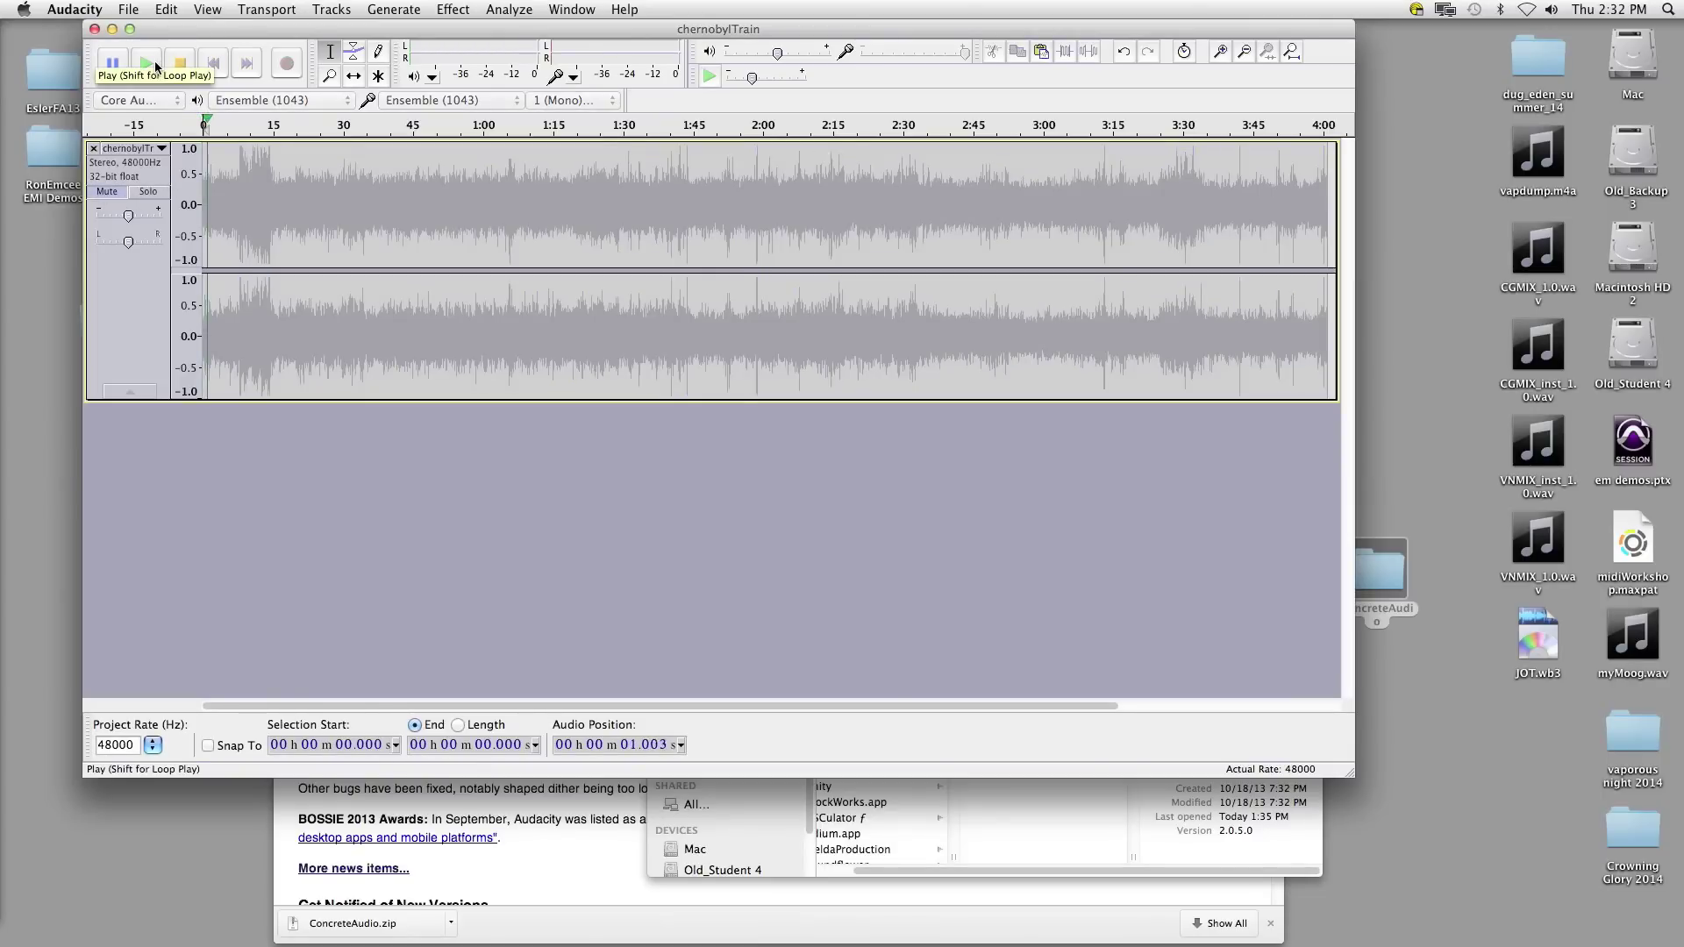
{"action": "left_click", "coordinate": [176, 66]}
{"action": "left_click", "coordinate": [112, 193]}
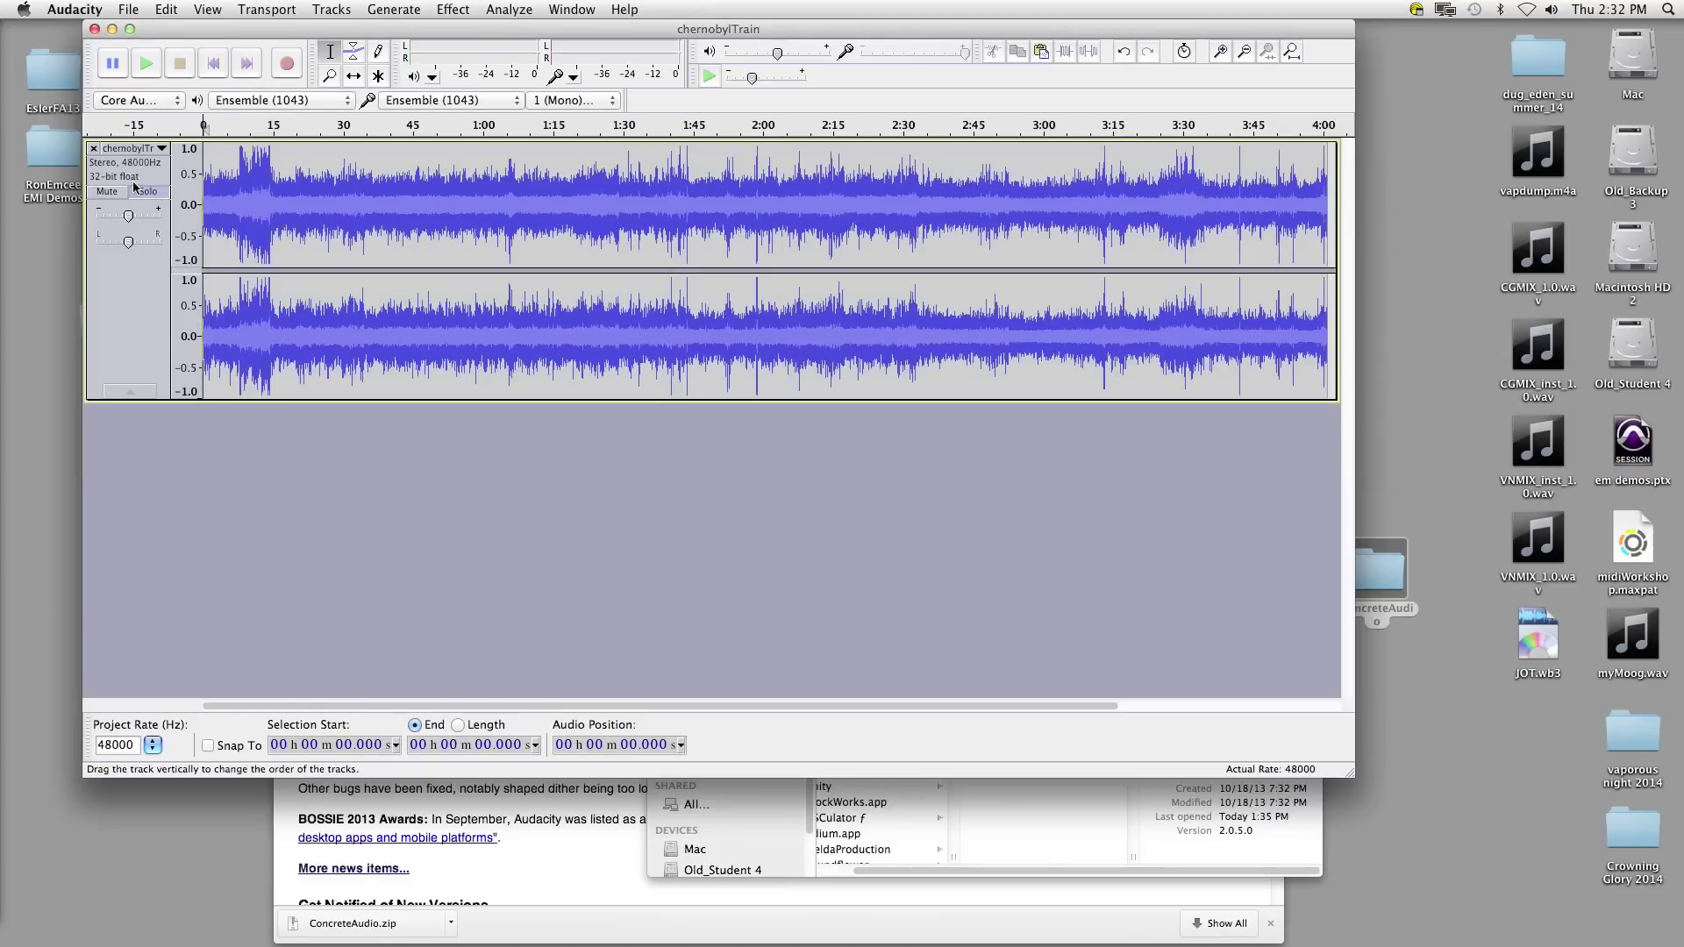
Step: Add swissTrain.aiff from the desktop's ConcreteAudio folder as a second track, making a copy of the file
{"action": "double_click", "coordinate": [1388, 587]}
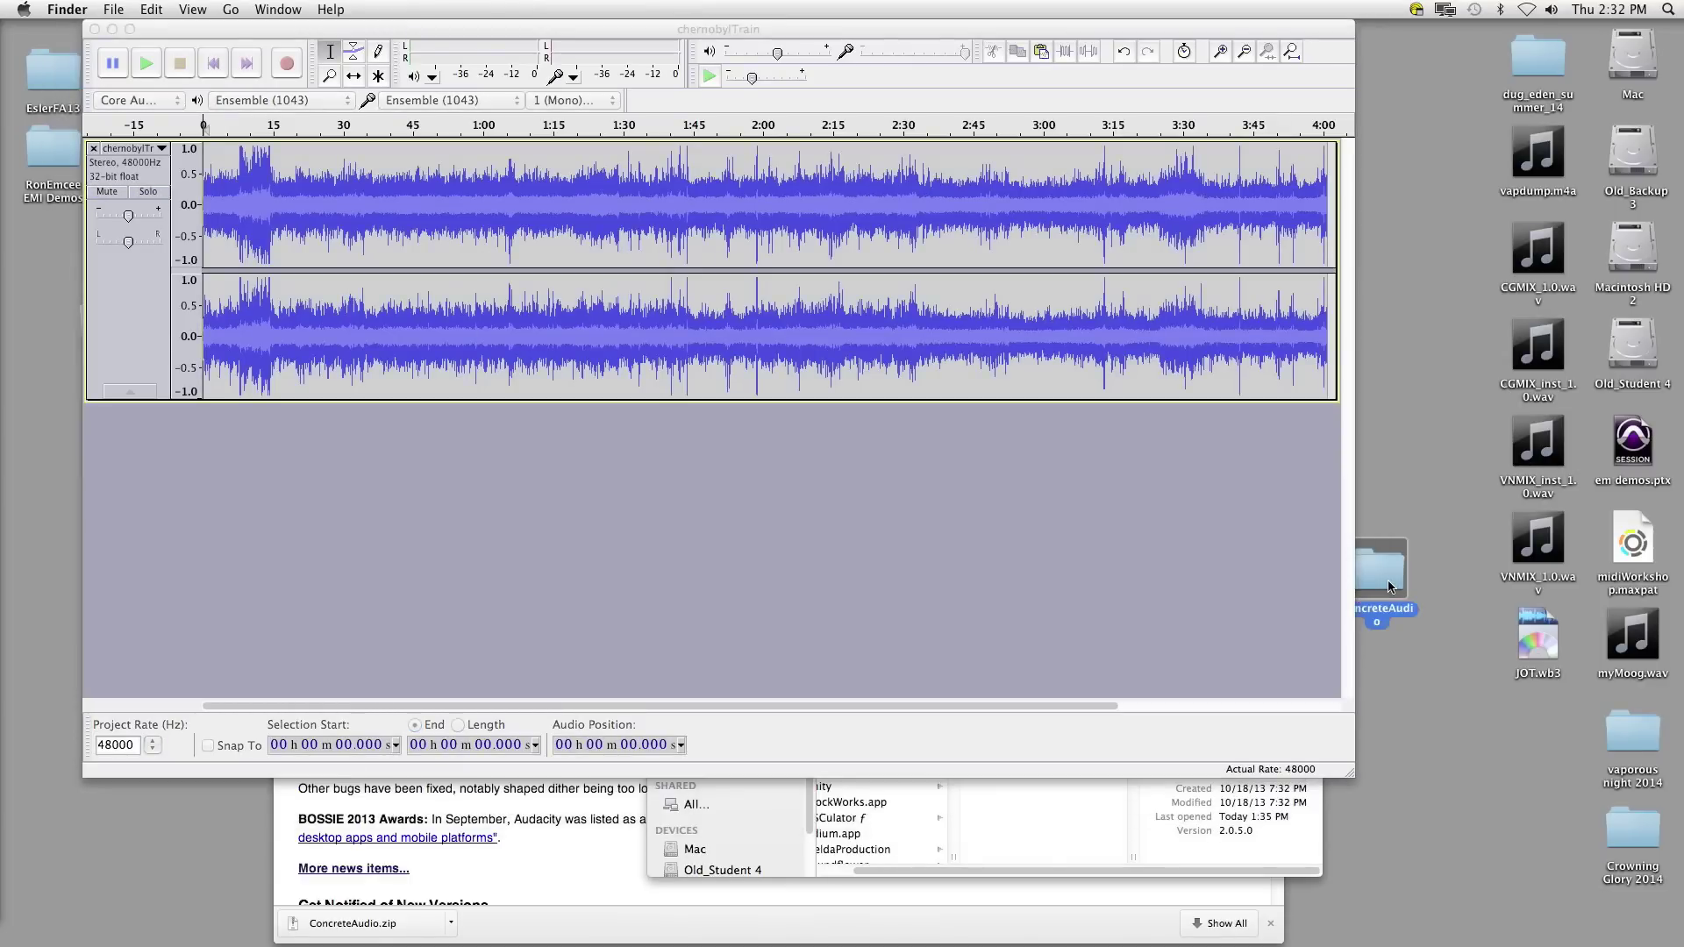
{"action": "left_click_drag", "start_coordinate": [1385, 539], "coordinate": [1431, 385]}
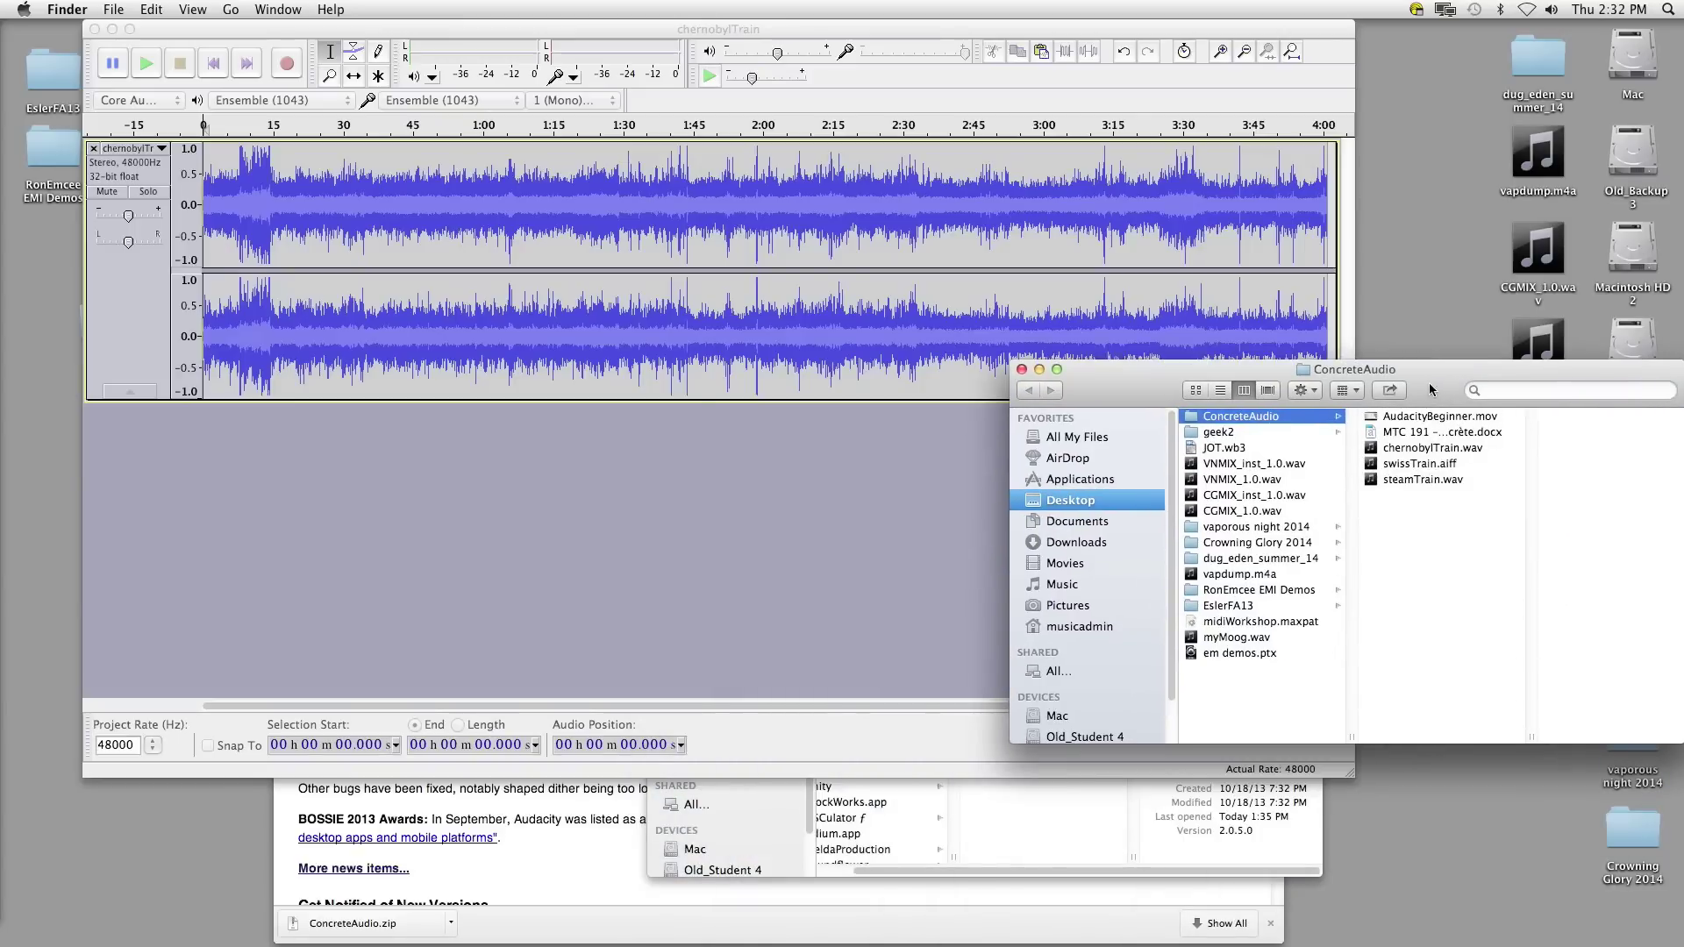
{"action": "left_click", "coordinate": [1408, 465]}
{"action": "left_click_drag", "start_coordinate": [1408, 464], "coordinate": [316, 454]}
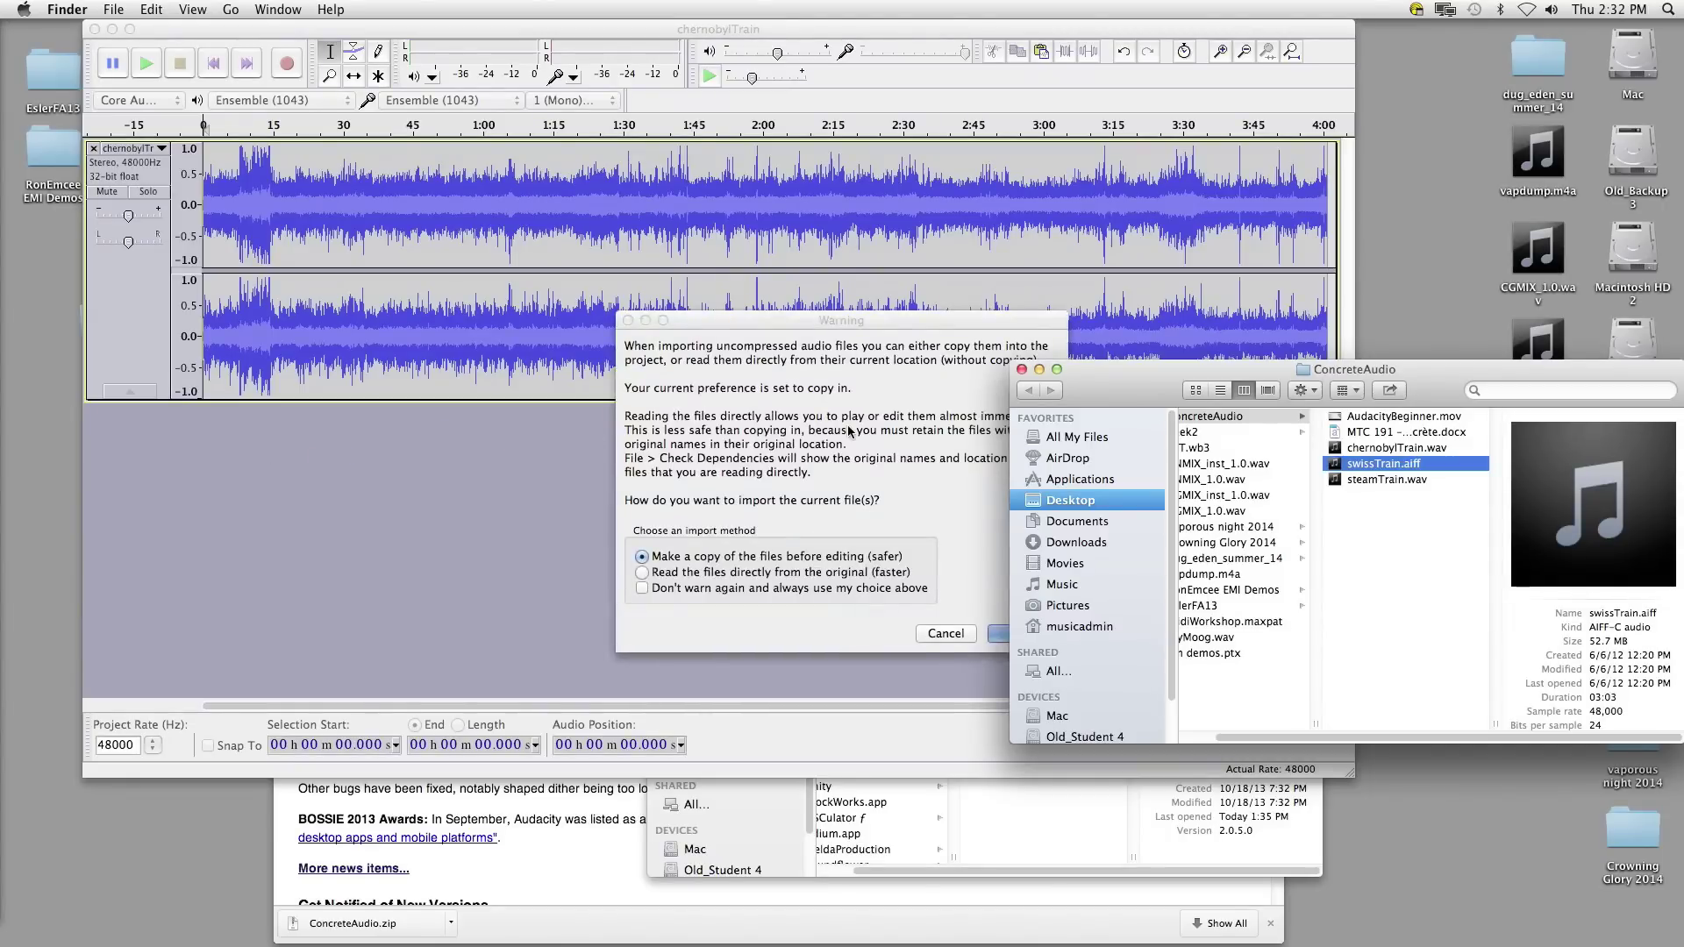
{"action": "left_click", "coordinate": [1003, 631]}
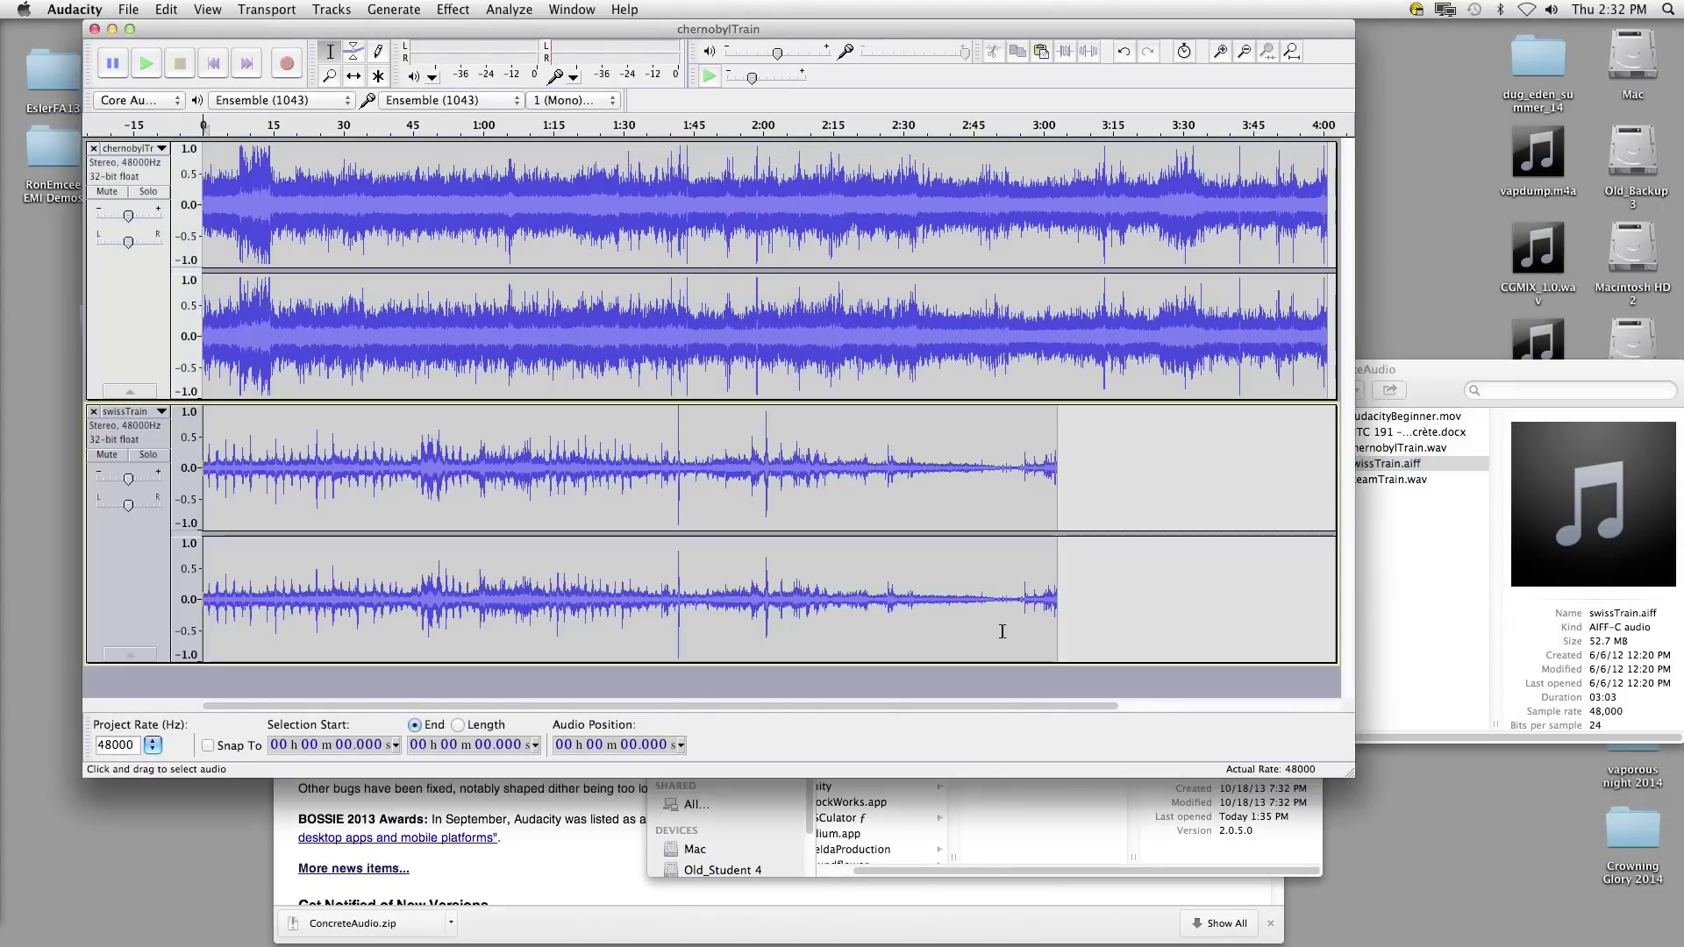
Step: Listen briefly to the chernobylTrain track soloed, and to both tracks together with solo switched off
{"action": "left_click", "coordinate": [148, 191]}
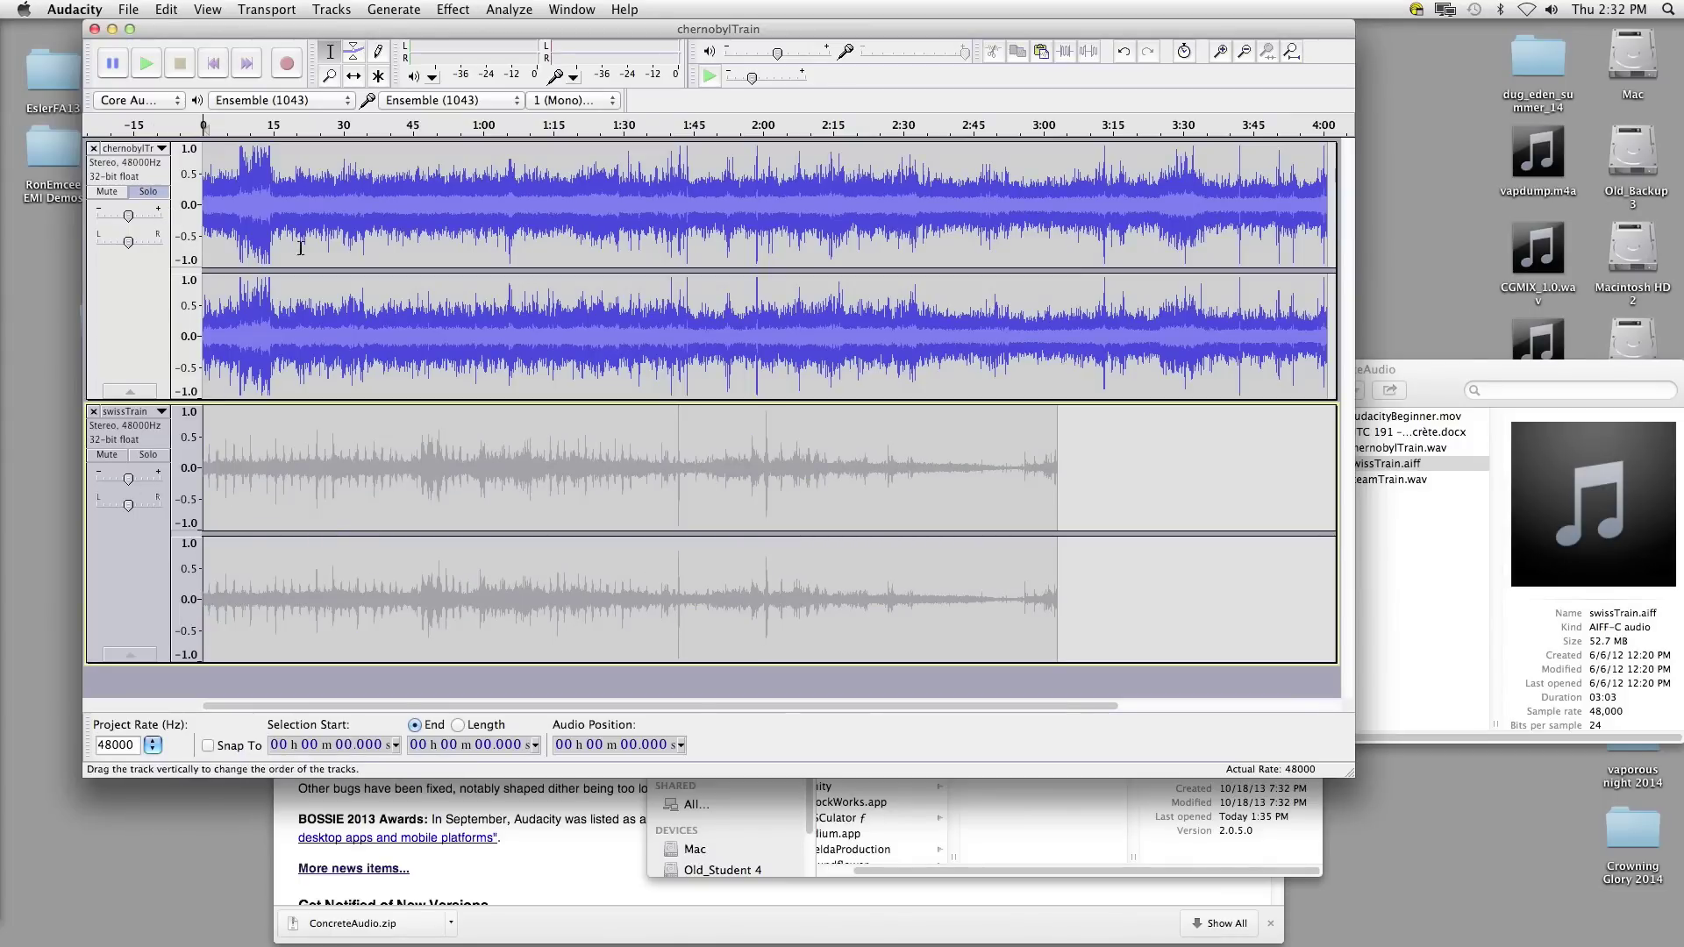
{"action": "left_click", "coordinate": [149, 67]}
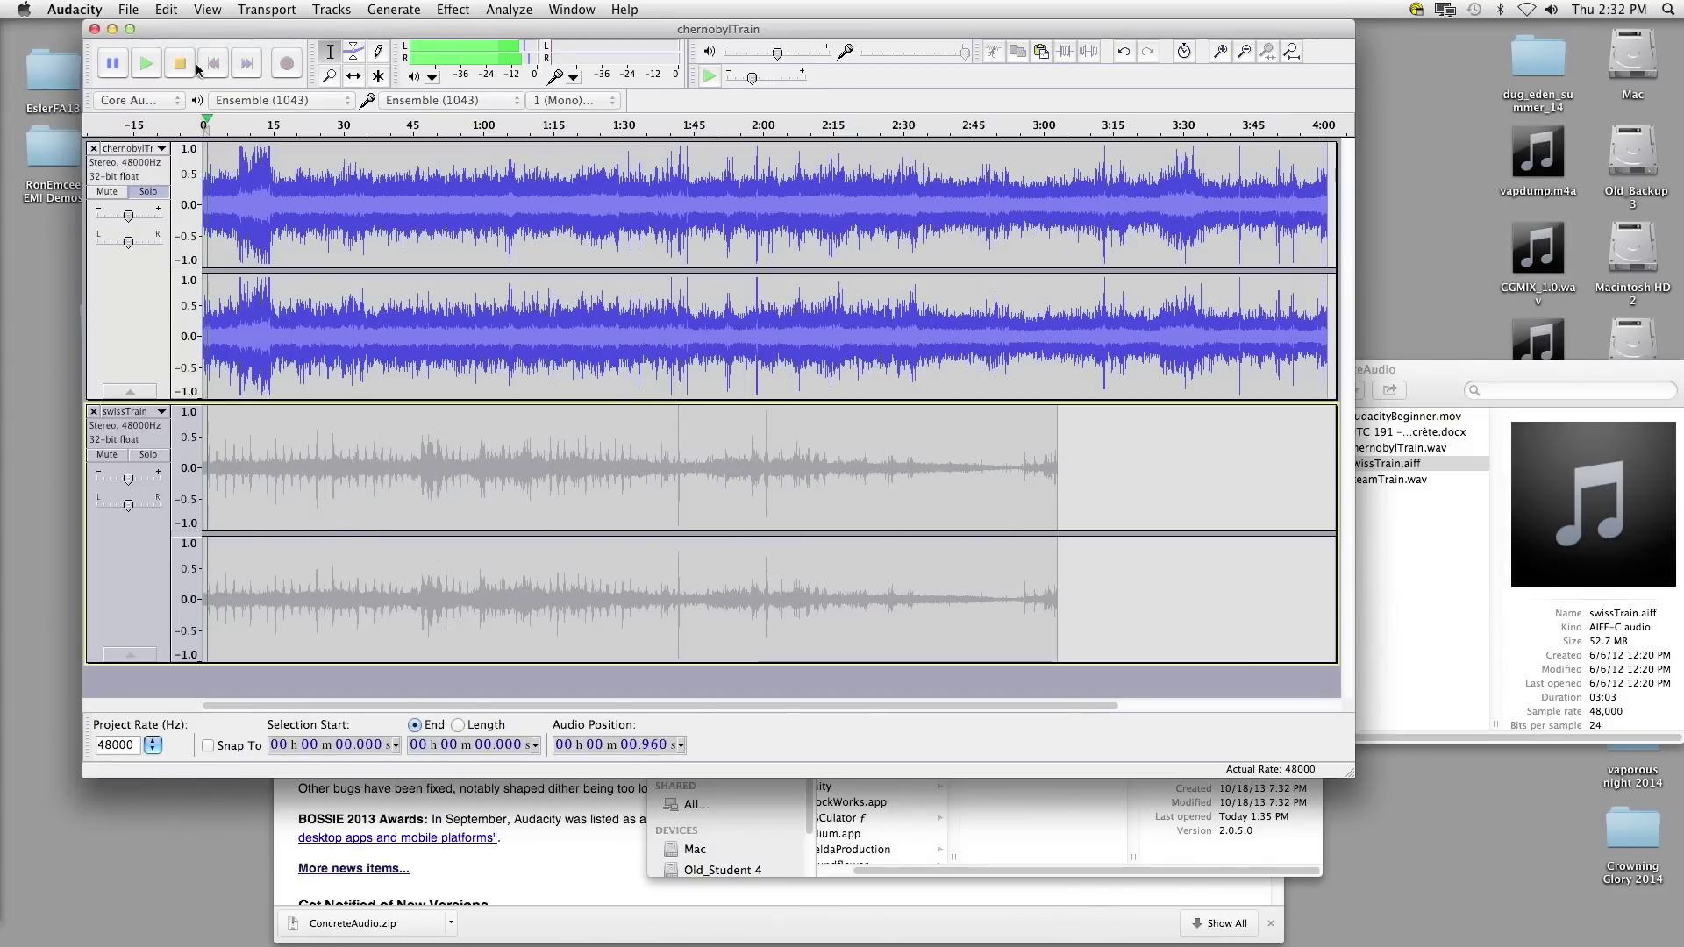
{"action": "left_click", "coordinate": [180, 64]}
{"action": "left_click", "coordinate": [152, 191]}
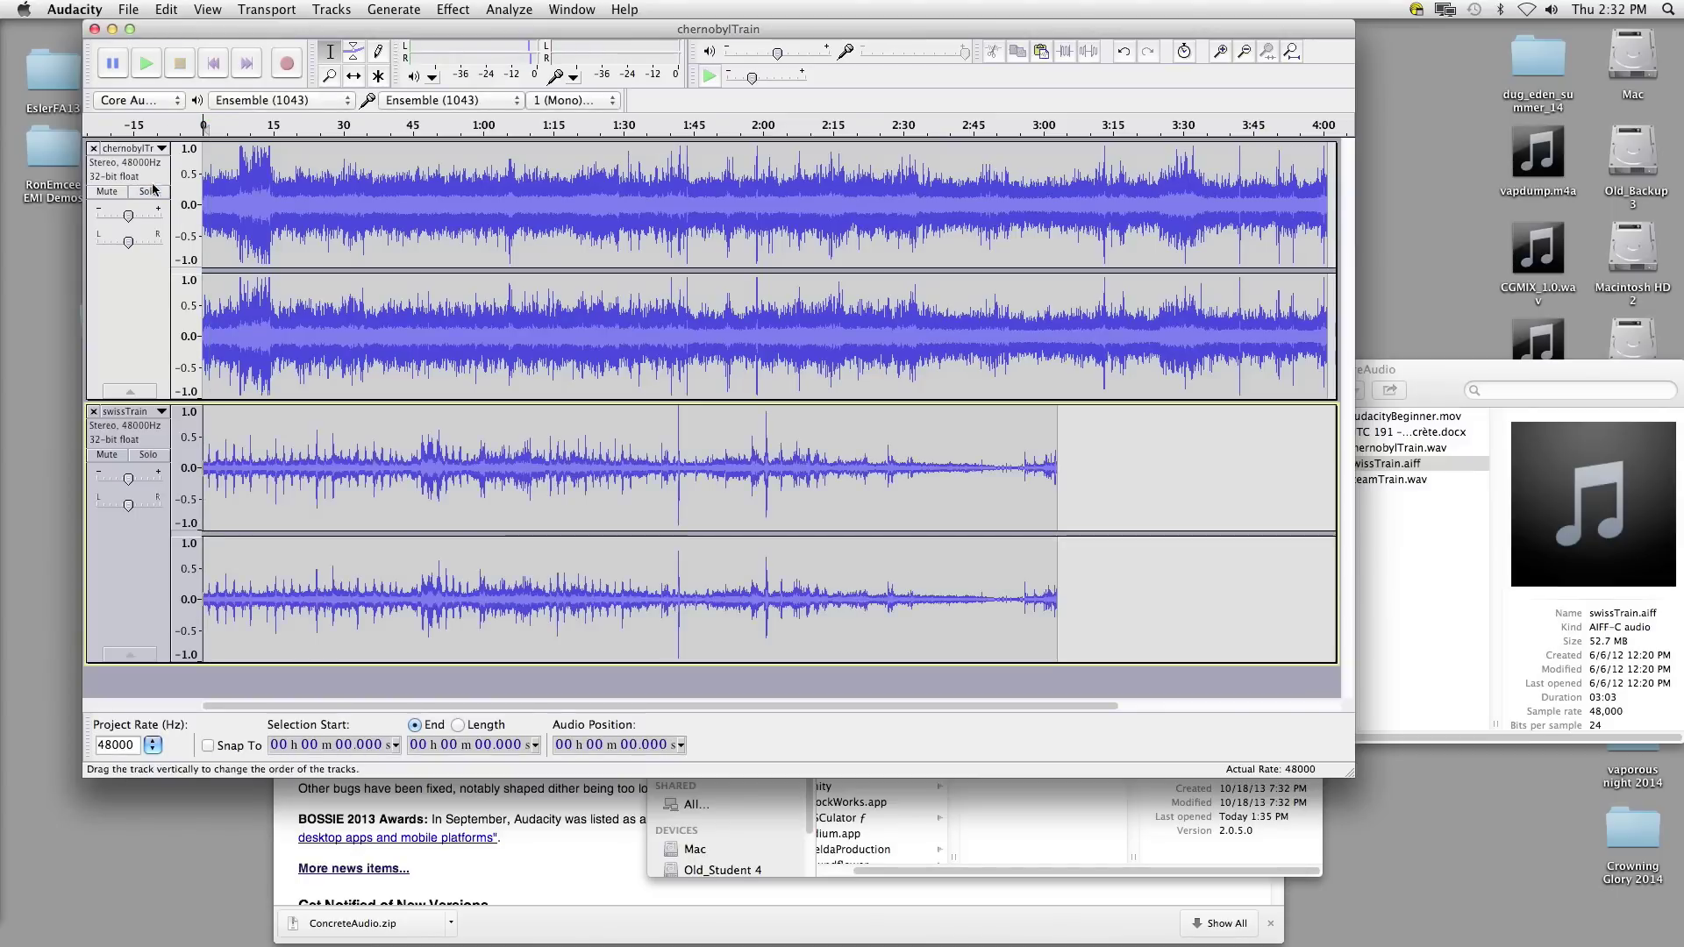
{"action": "left_click", "coordinate": [143, 70]}
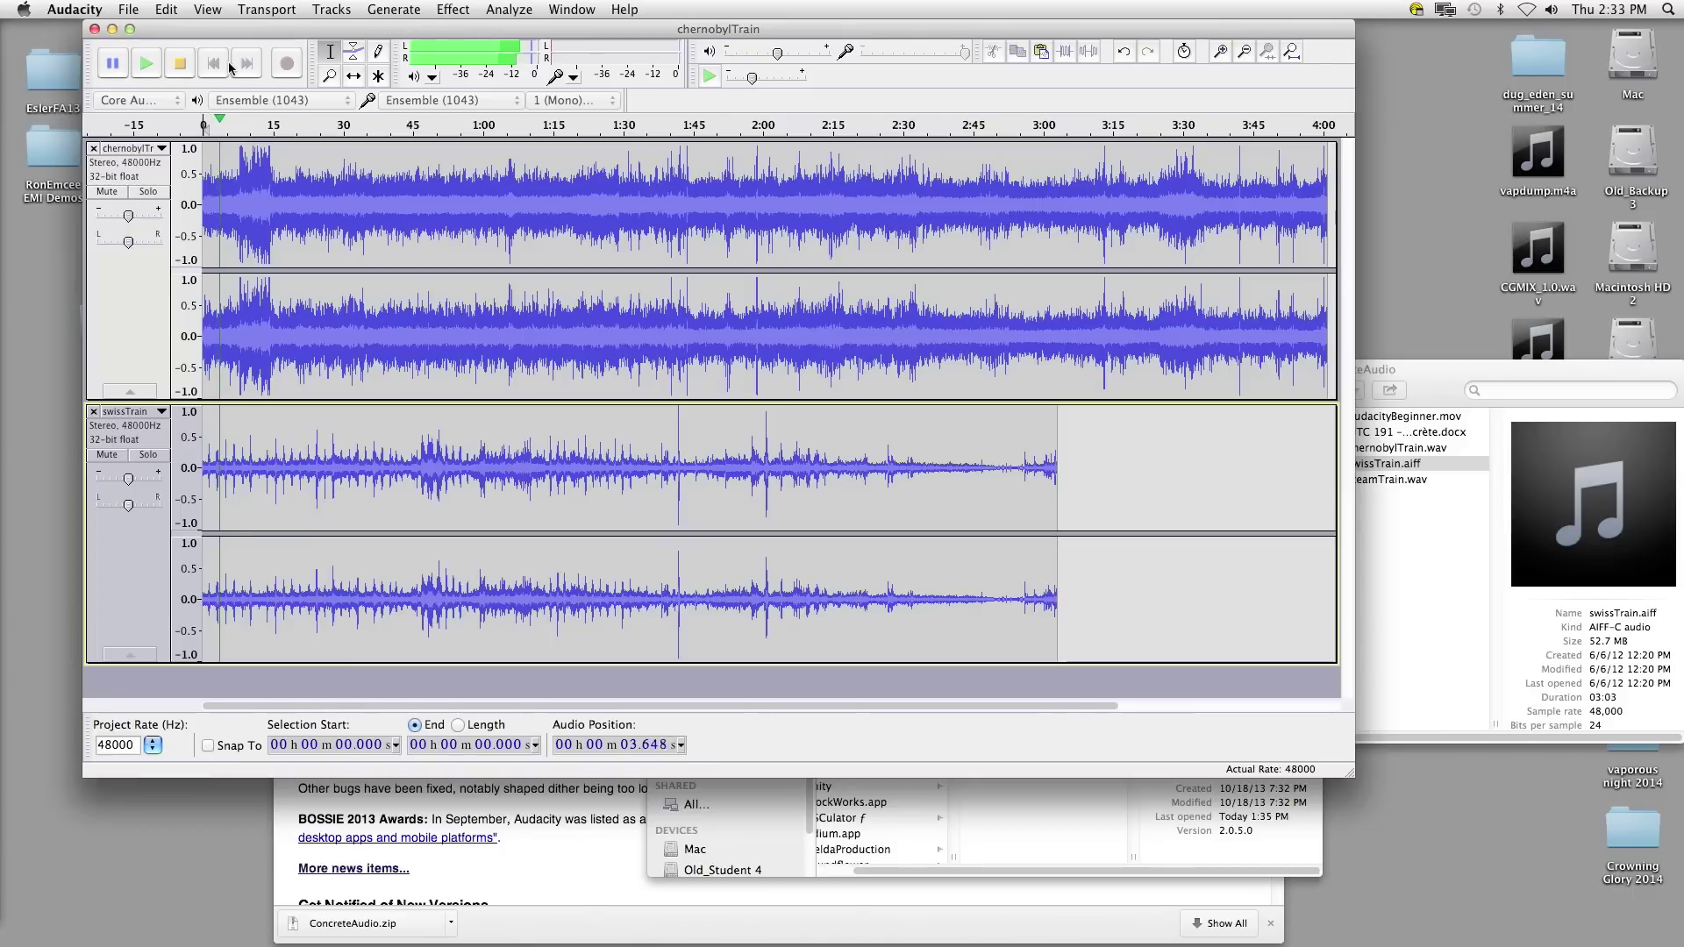
{"action": "left_click", "coordinate": [175, 67]}
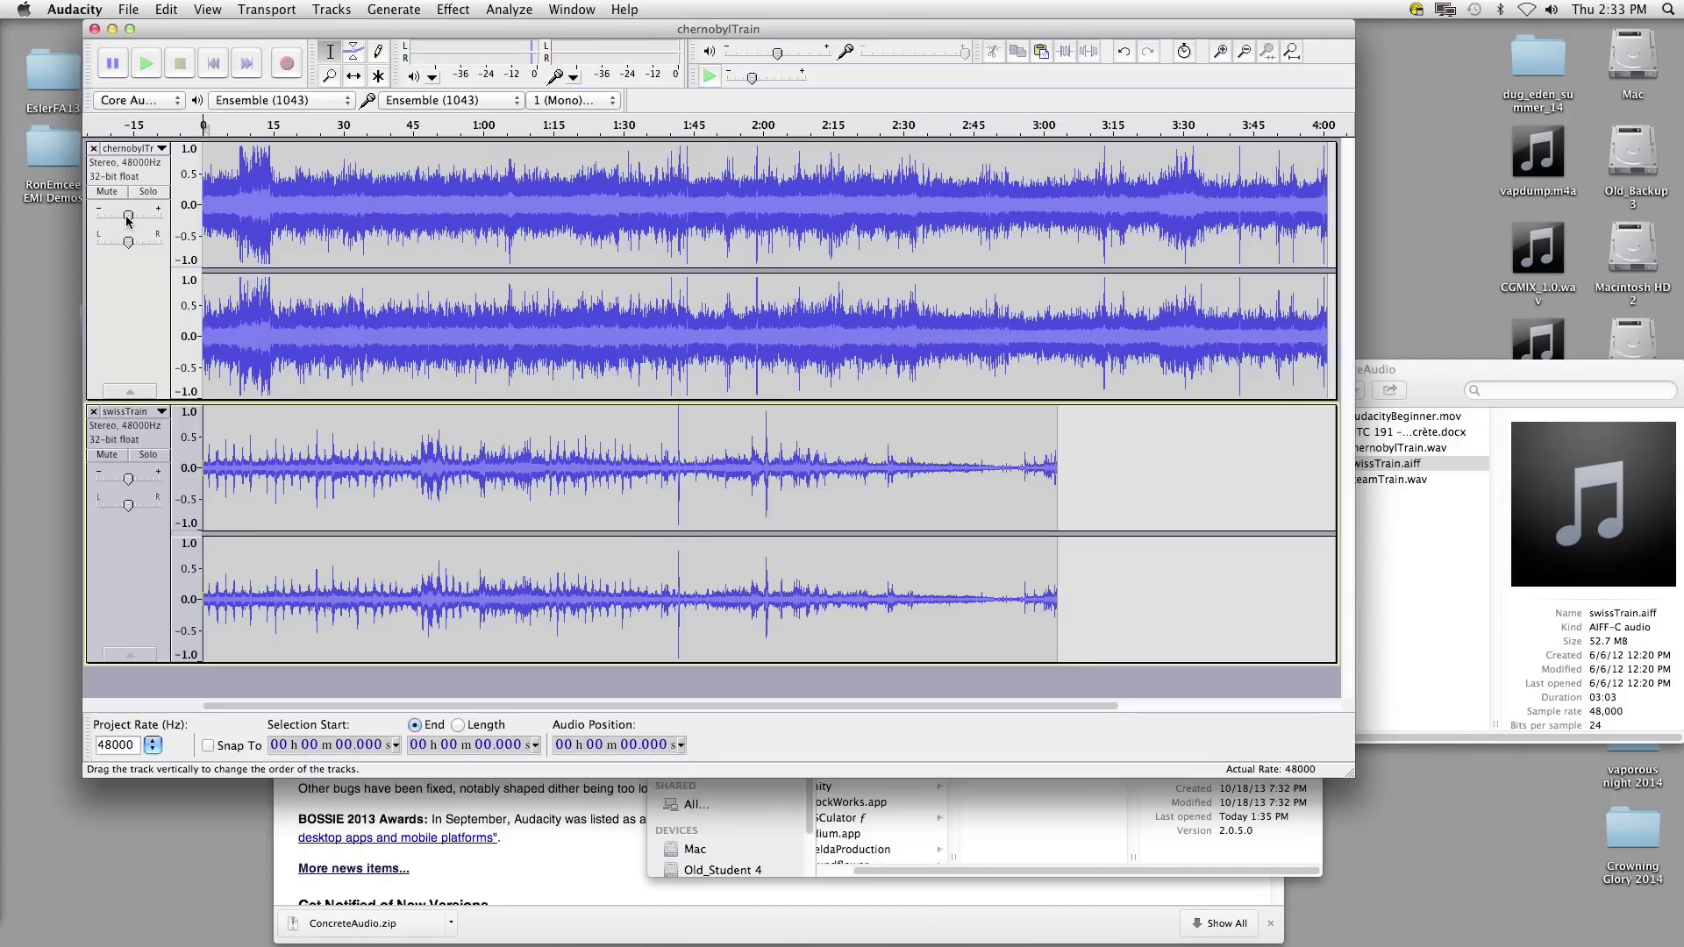
{"action": "mouse_move", "coordinate": [129, 244]}
{"action": "left_mouse_down"}
{"action": "mouse_move", "coordinate": [93, 252]}
{"action": "mouse_move", "coordinate": [156, 243]}
{"action": "mouse_move", "coordinate": [128, 246]}
{"action": "left_mouse_up"}
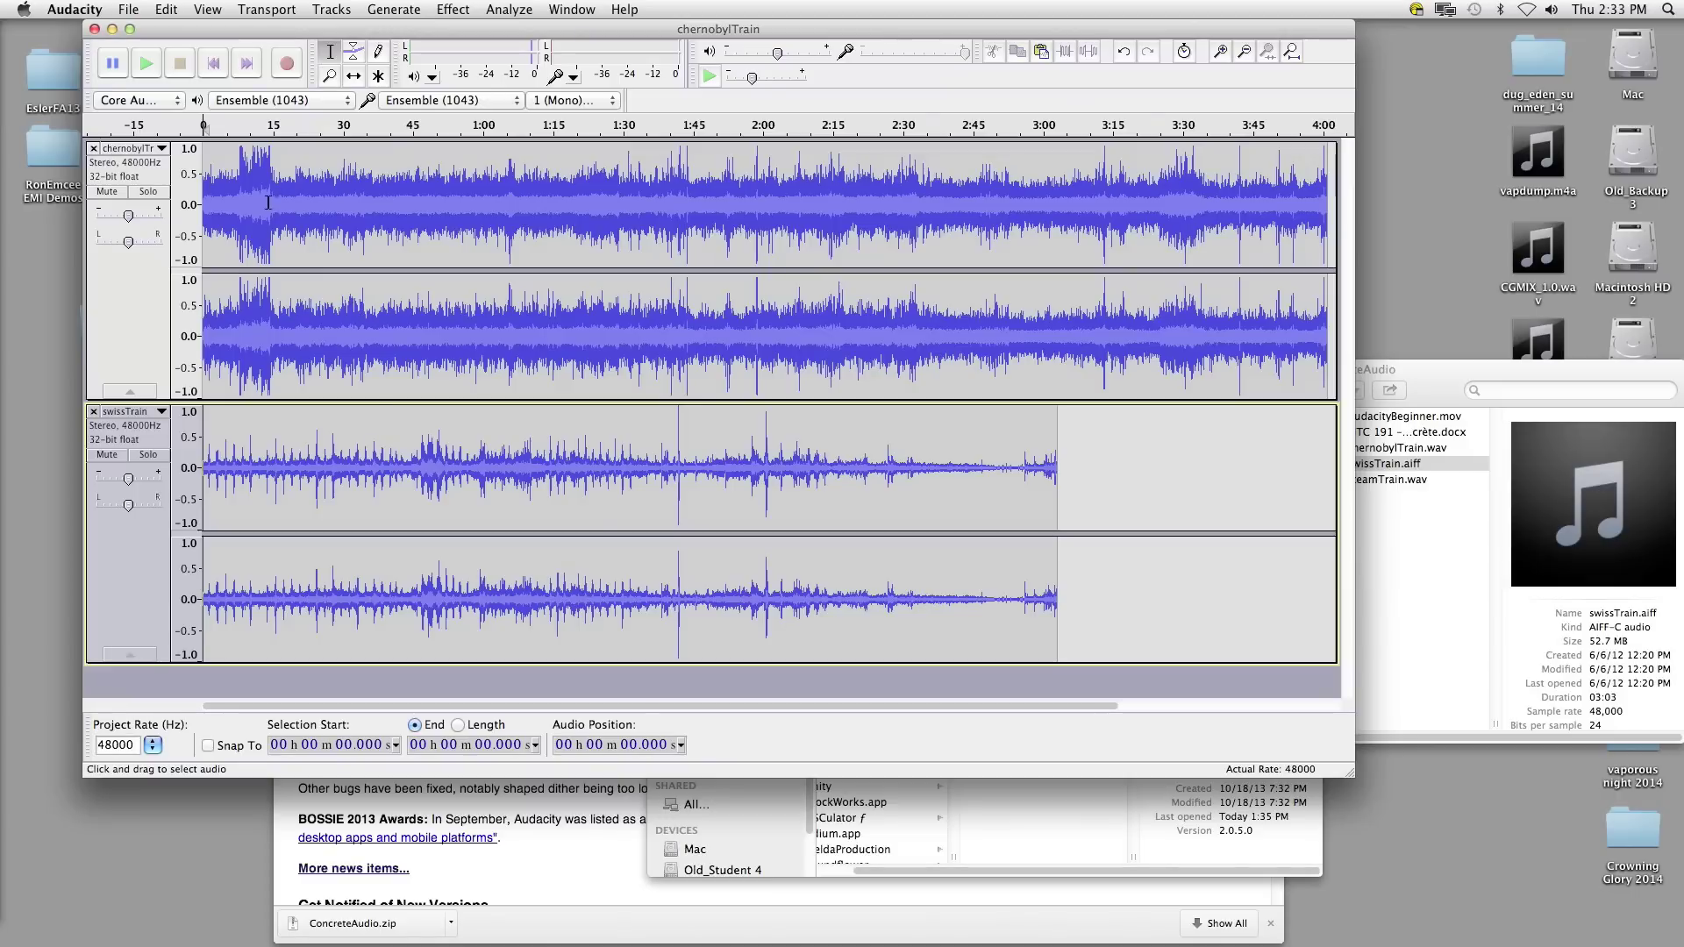
Step: Check the track name setting of the chernobylTrain track and accept the existing name
{"action": "left_click", "coordinate": [164, 151]}
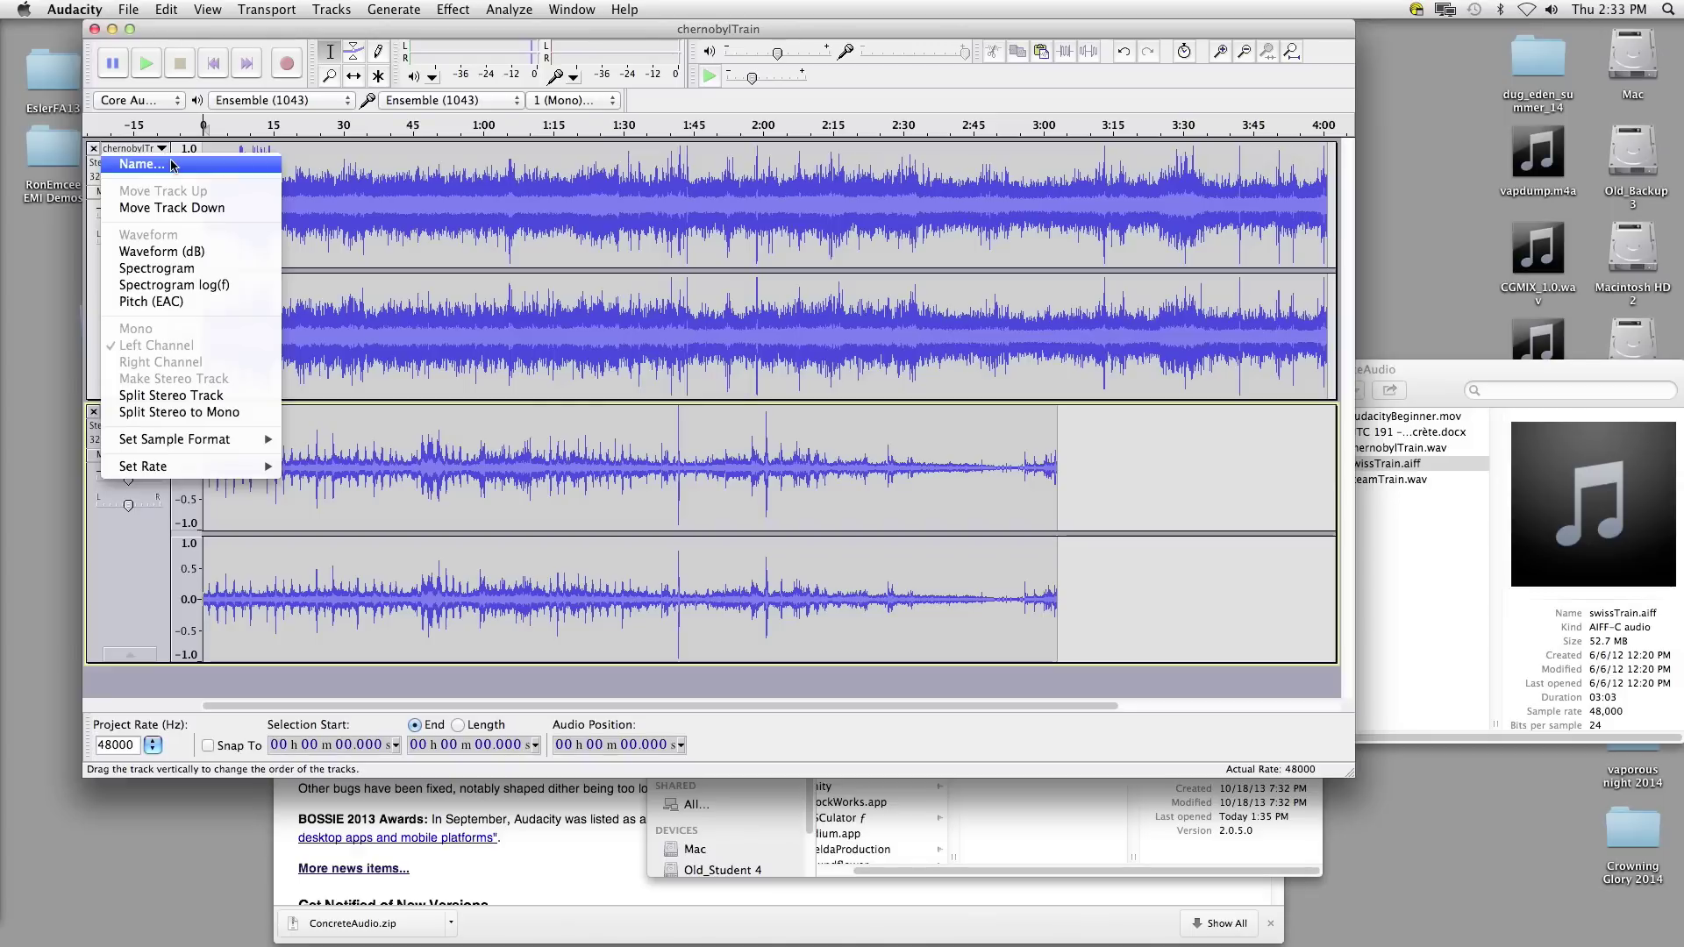
{"action": "left_click", "coordinate": [173, 165]}
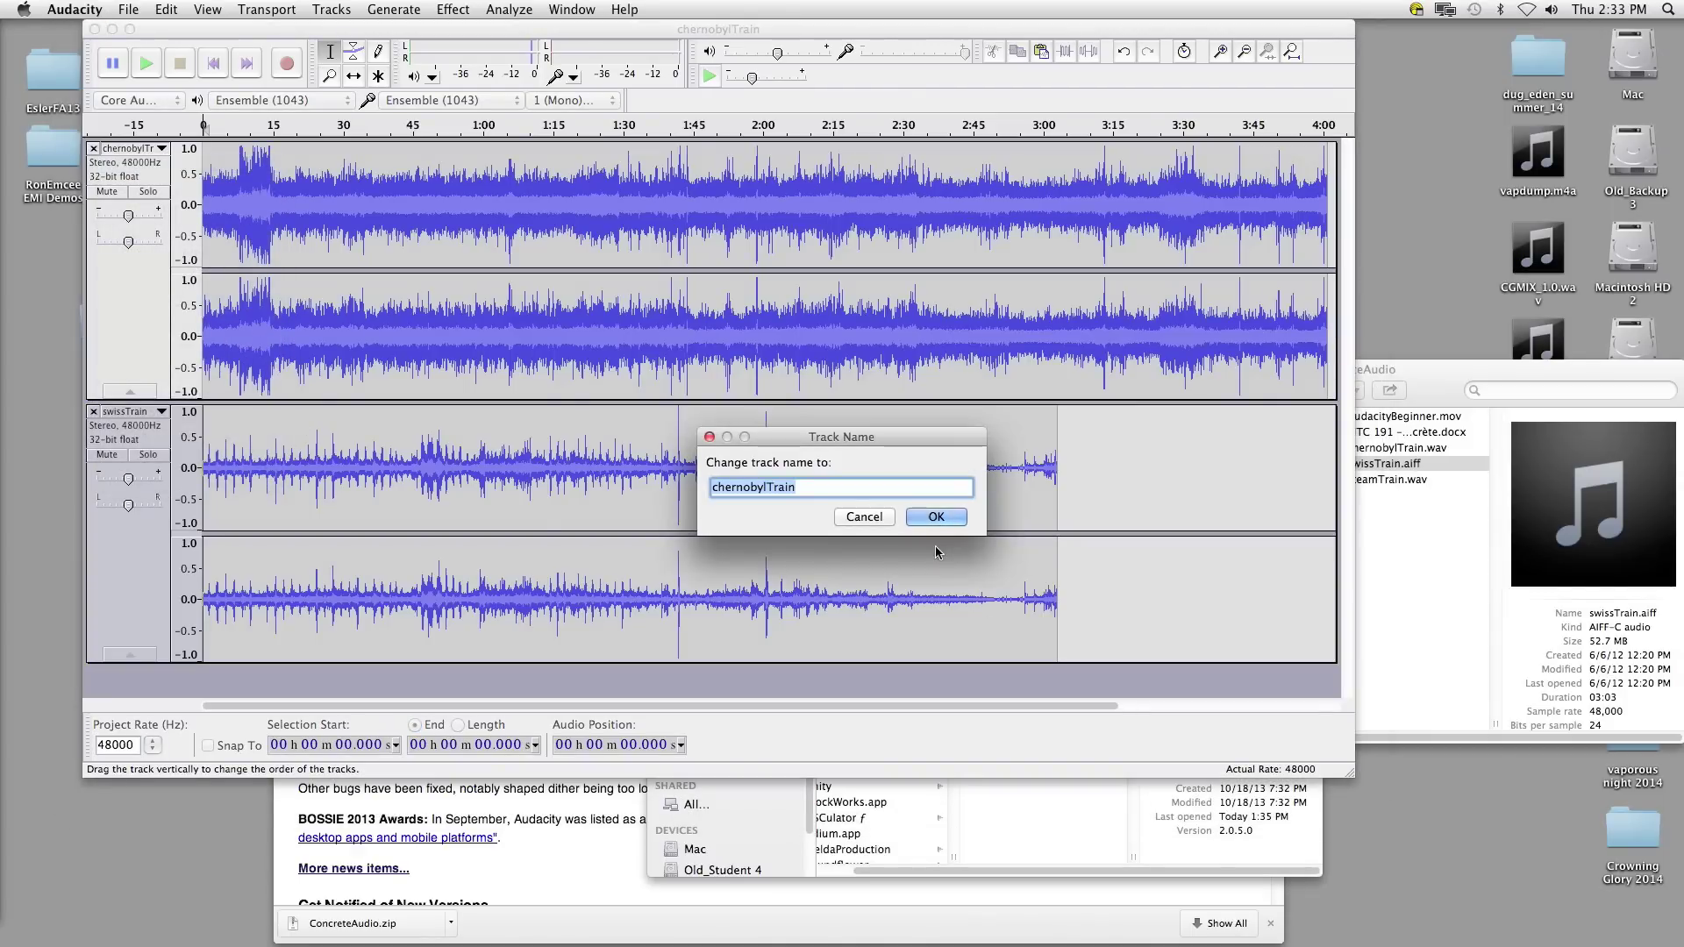
{"action": "left_click", "coordinate": [931, 519]}
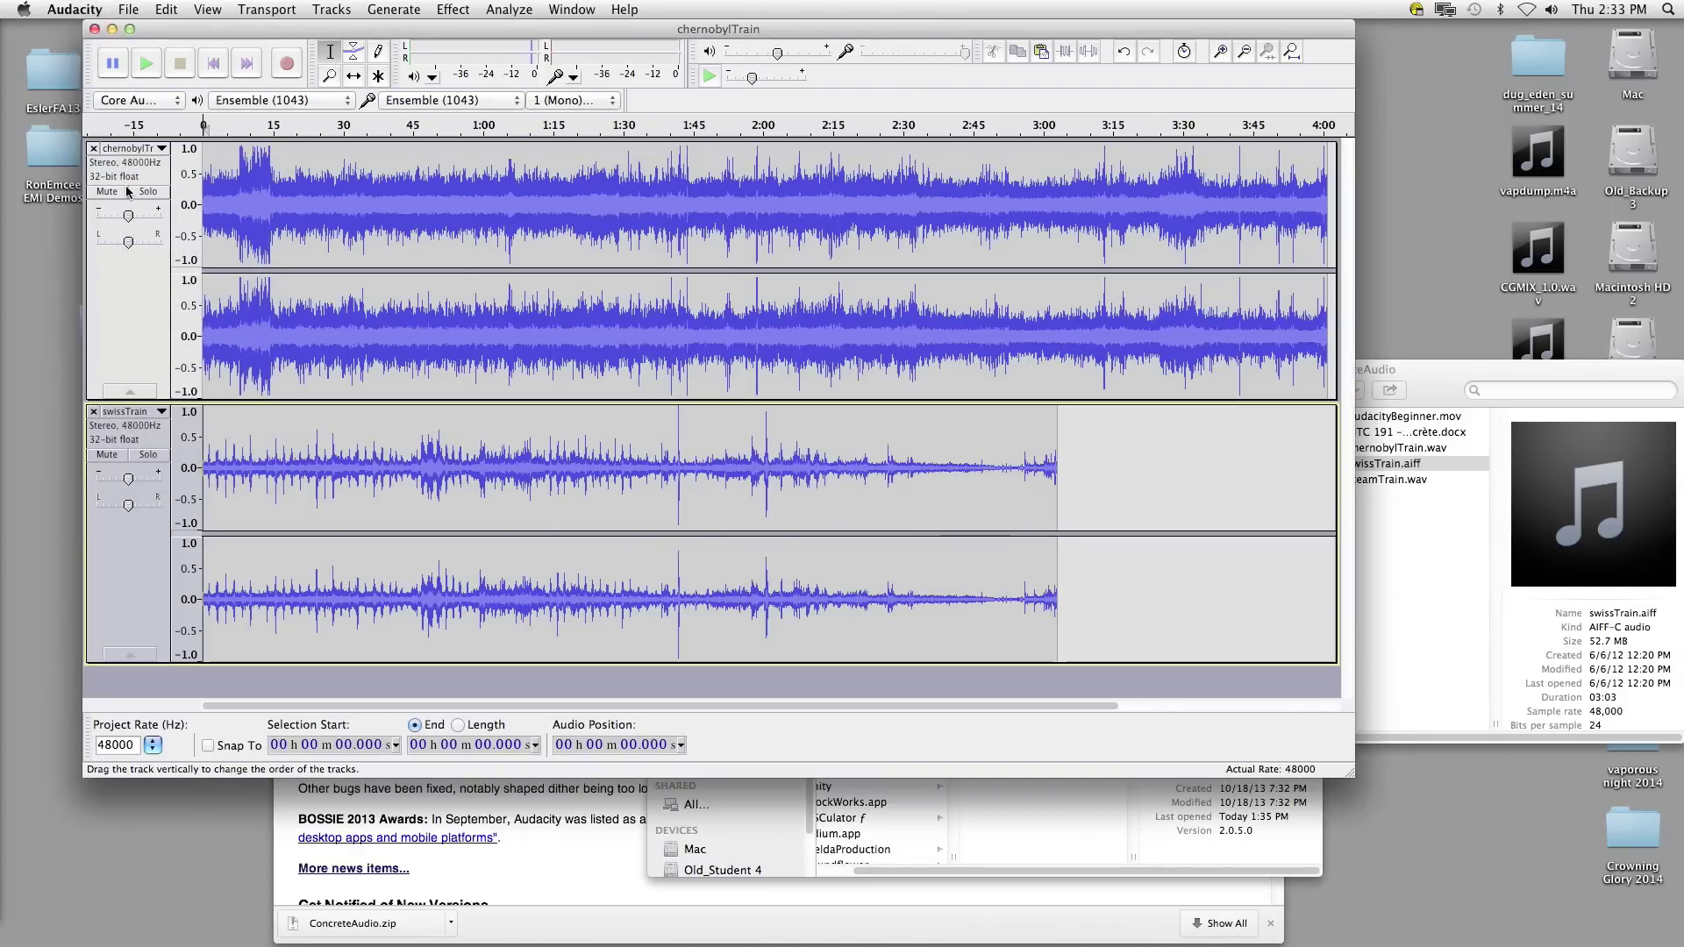
Step: Move the chernobylTrain track down below swissTrain and back up above it
{"action": "left_click", "coordinate": [136, 149]}
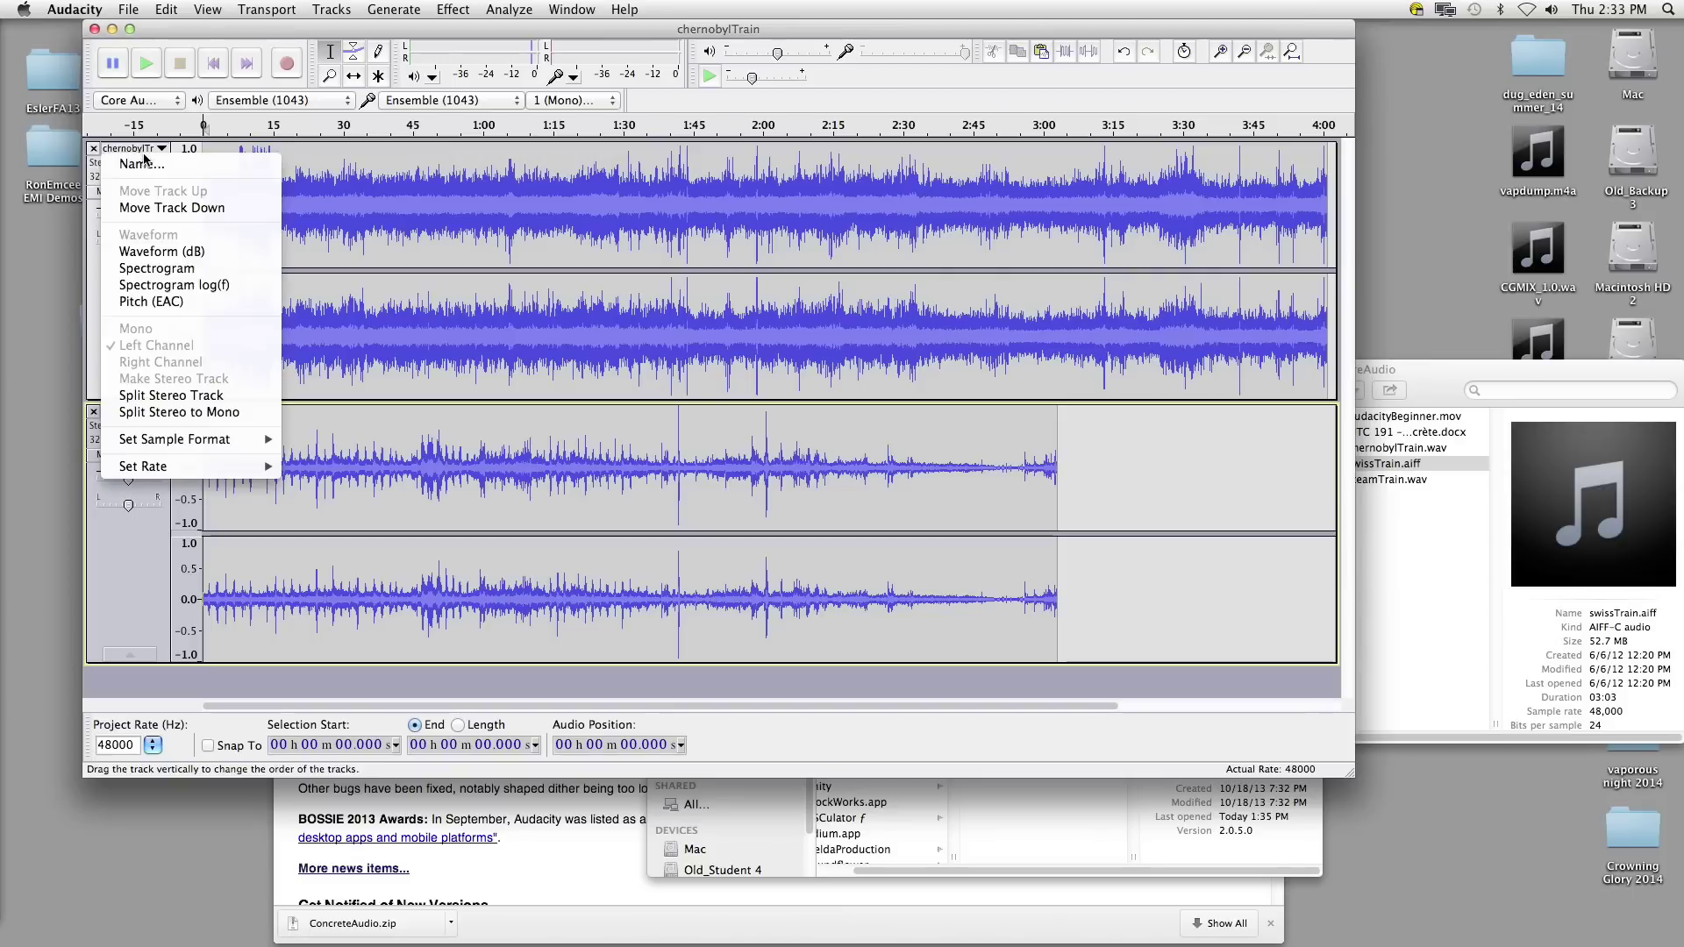
{"action": "left_click", "coordinate": [234, 207]}
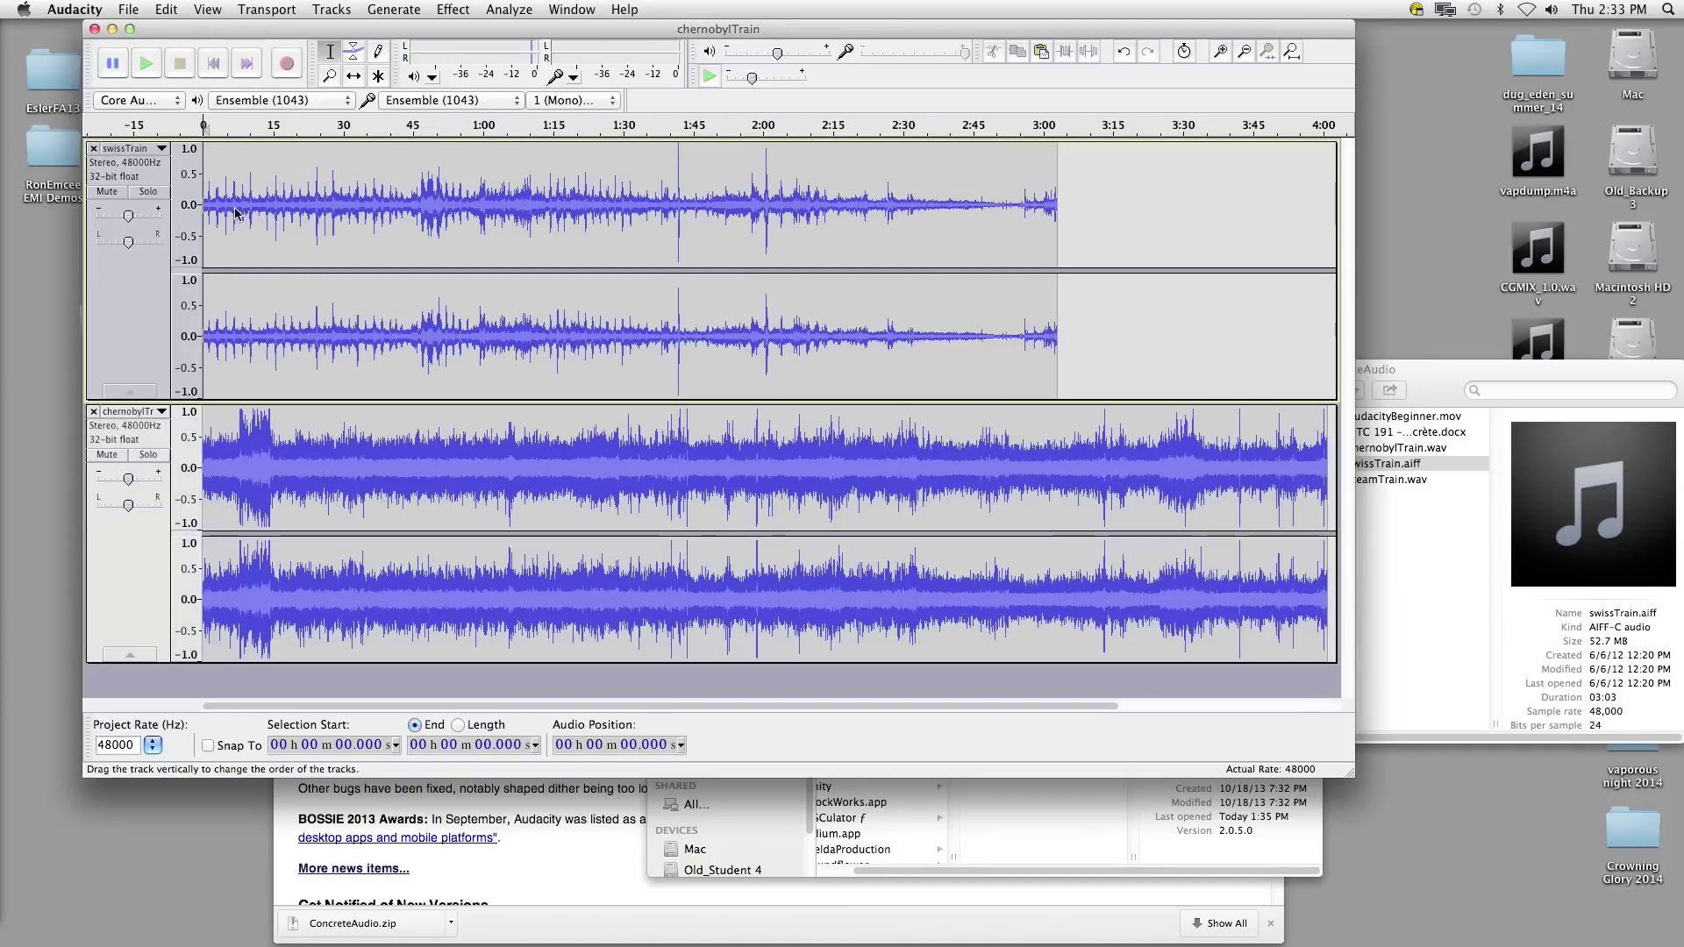
{"action": "left_click", "coordinate": [149, 411]}
{"action": "left_click", "coordinate": [169, 454]}
Step: Display the chernobylTrain track as Spectrogram and as Pitch (EAC), and return it to the Waveform view
{"action": "left_click", "coordinate": [159, 149]}
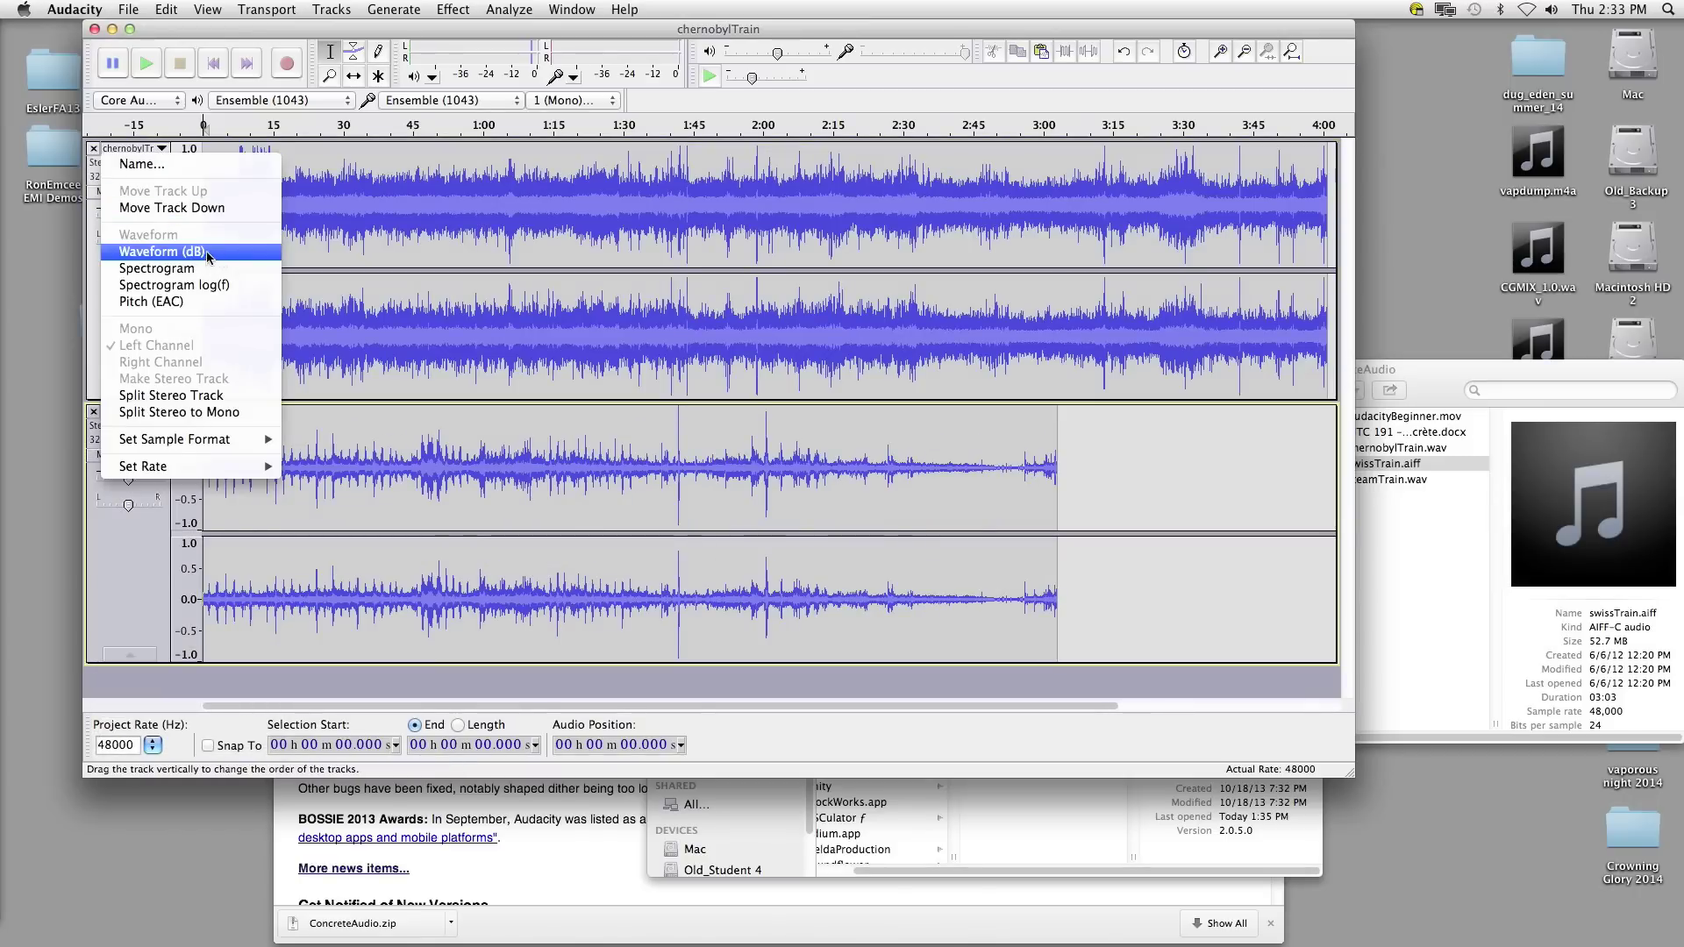
{"action": "left_click", "coordinate": [230, 271]}
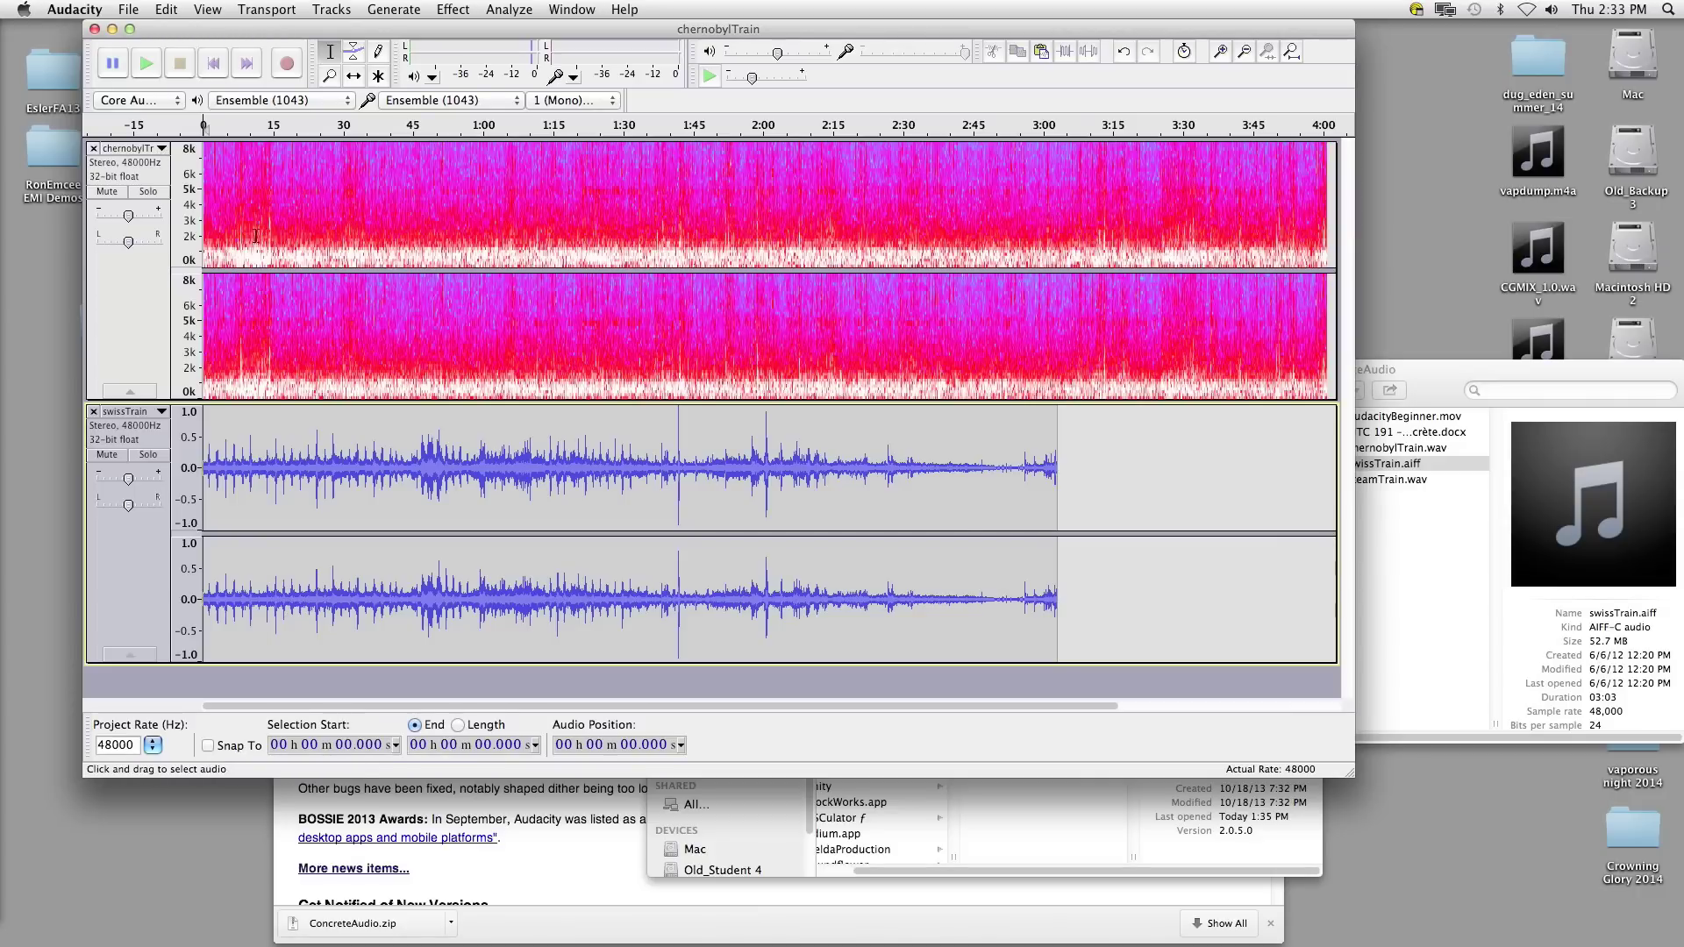
{"action": "left_click", "coordinate": [161, 149]}
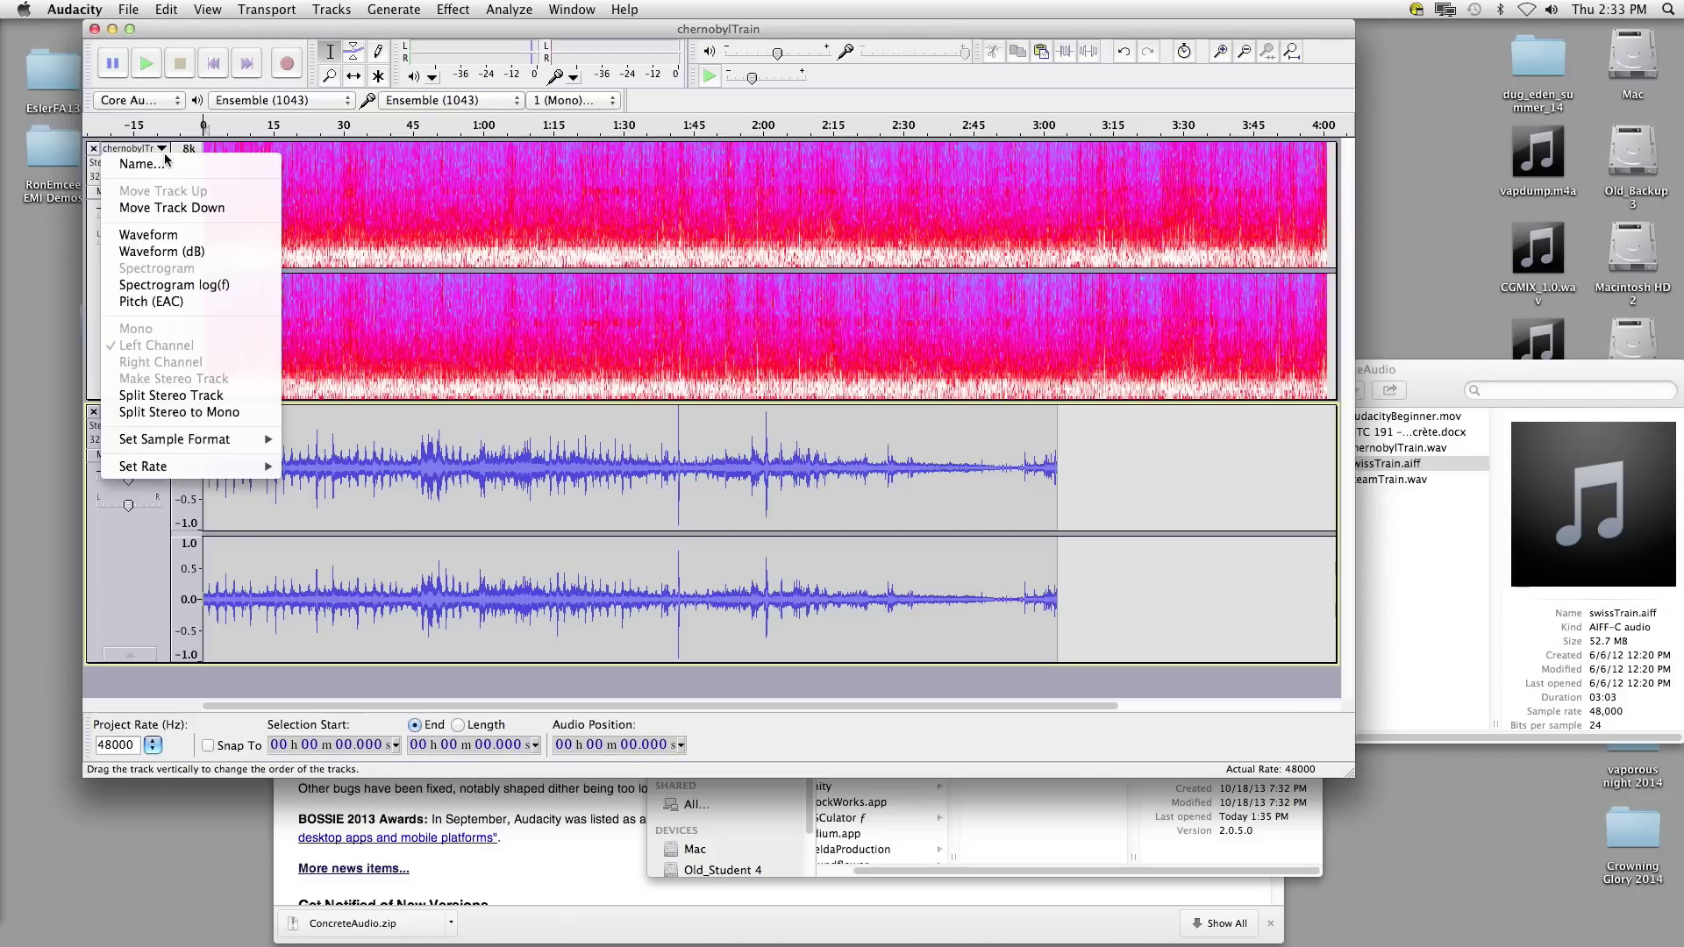
{"action": "left_click", "coordinate": [179, 287]}
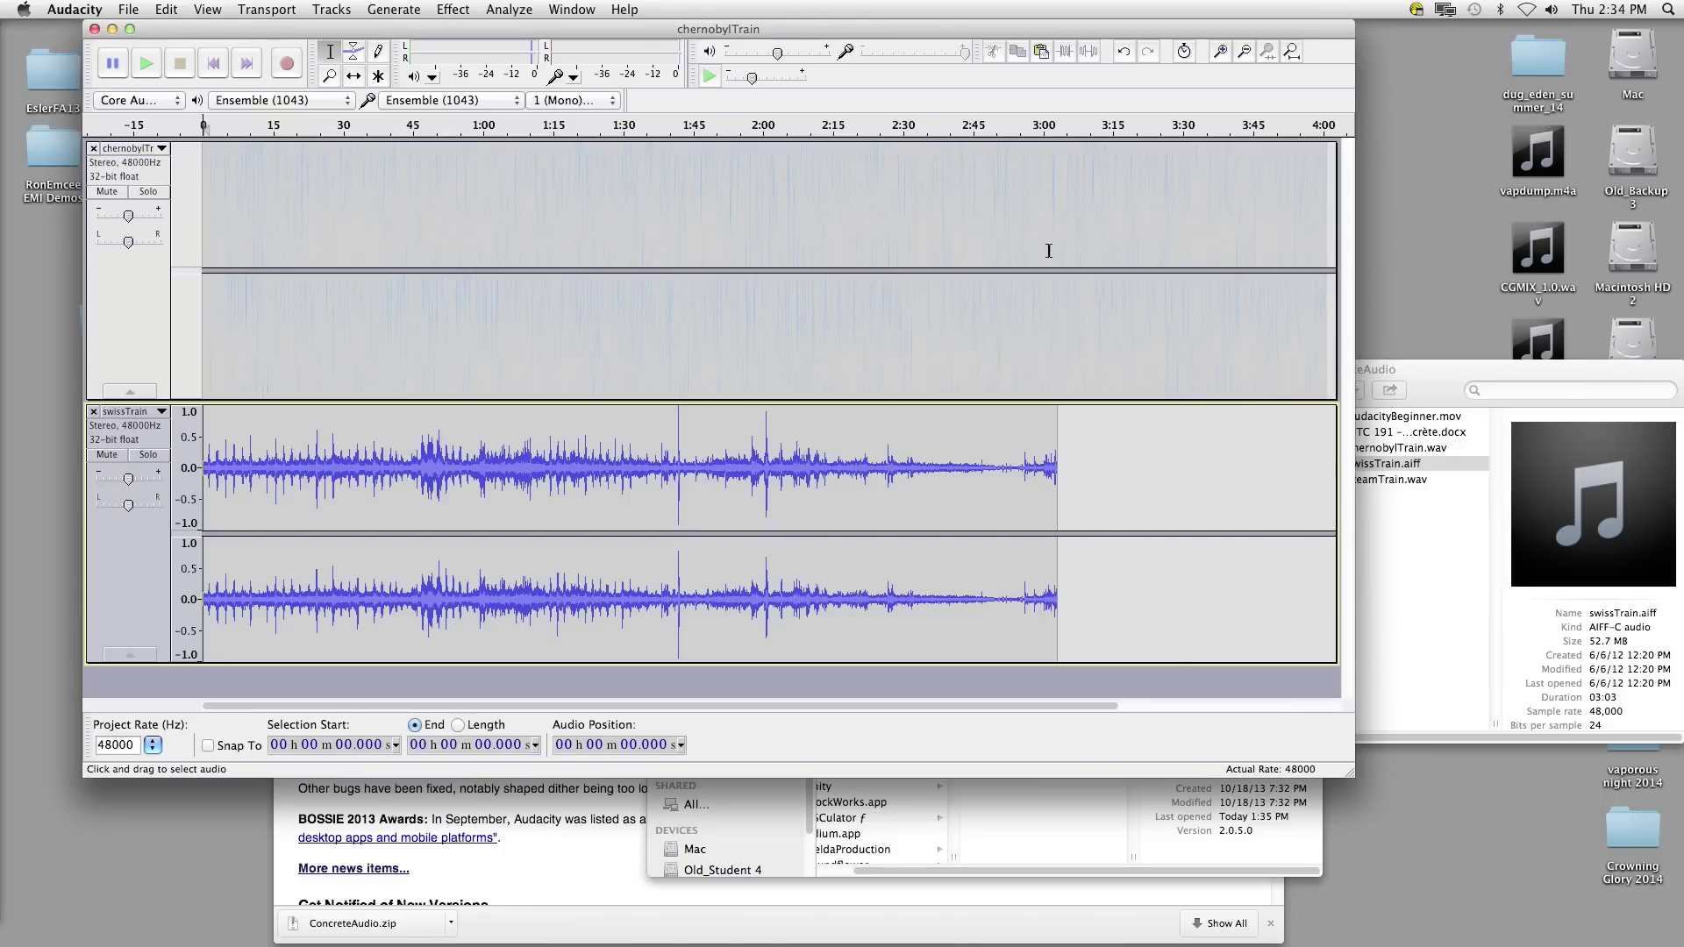
{"action": "left_click", "coordinate": [162, 150]}
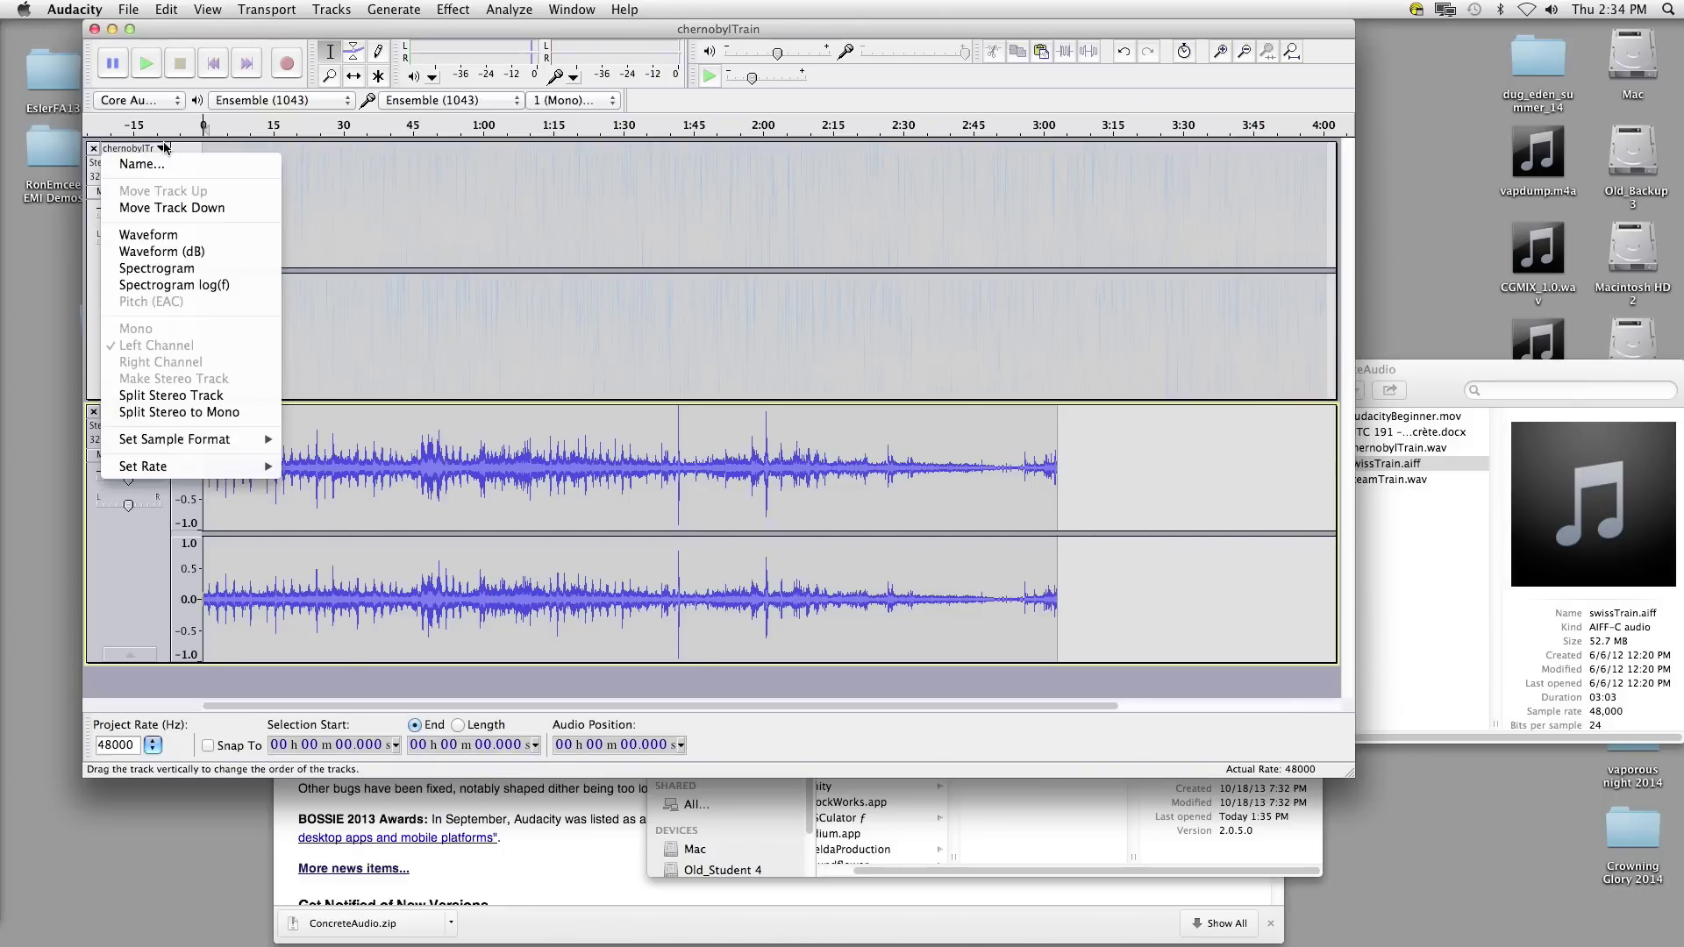
{"action": "left_click", "coordinate": [188, 234]}
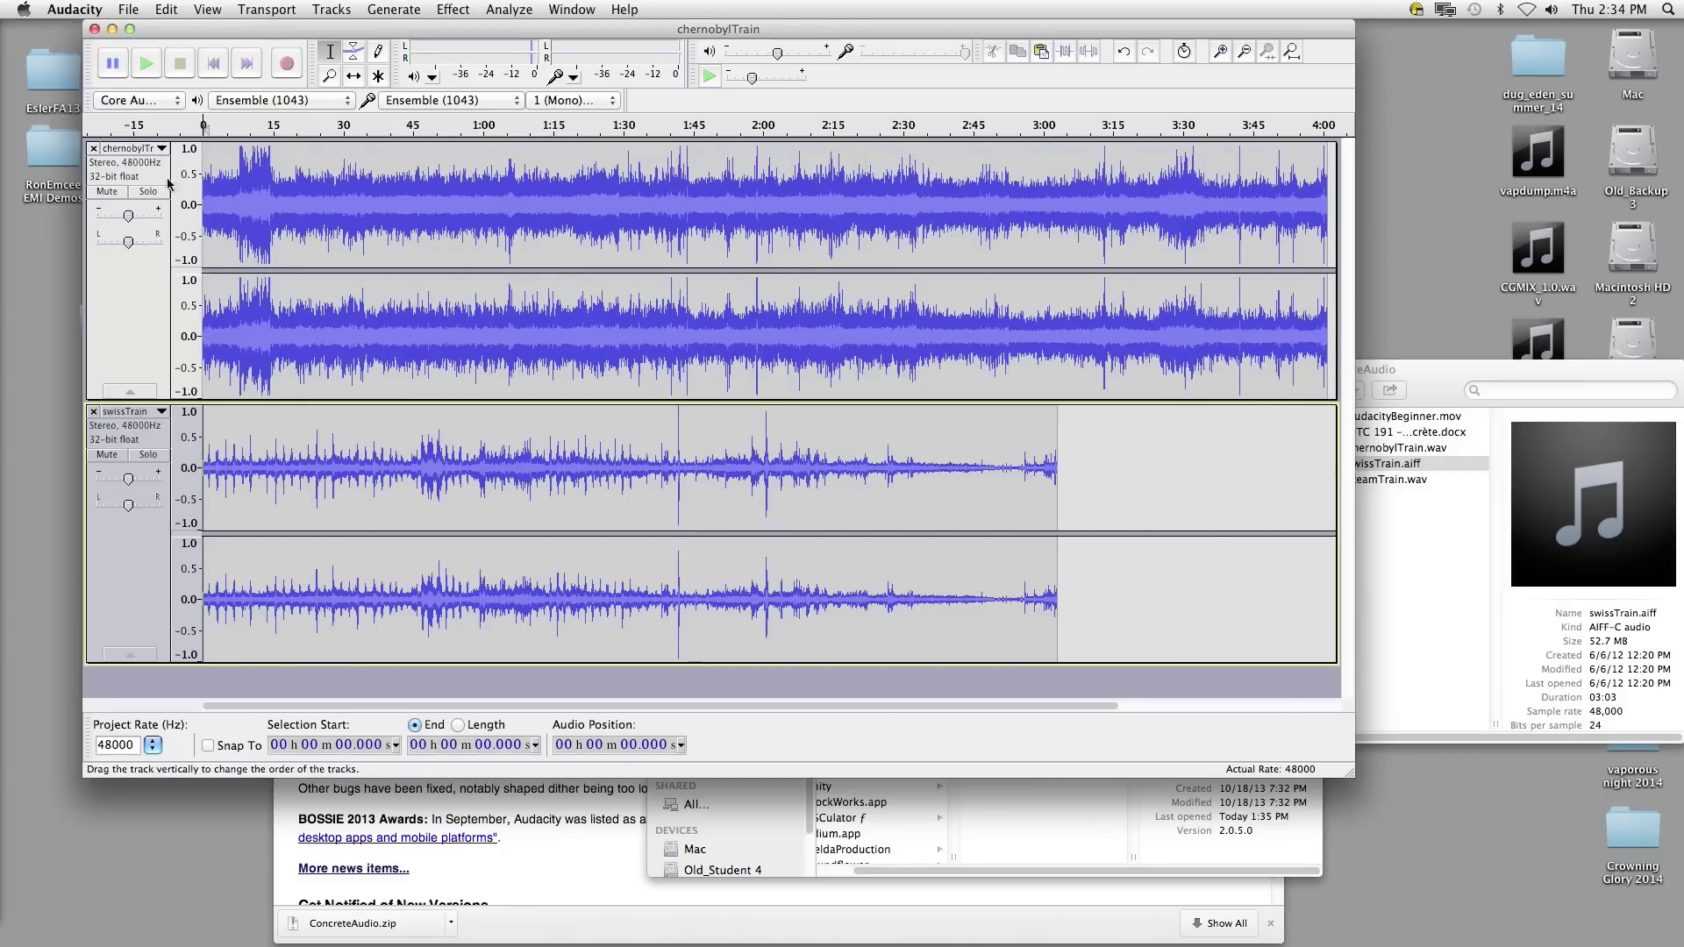
Step: Examine the chernobylTrain track's stereo-splitting, sample format and sample rate options without changing them
{"action": "left_click", "coordinate": [161, 150]}
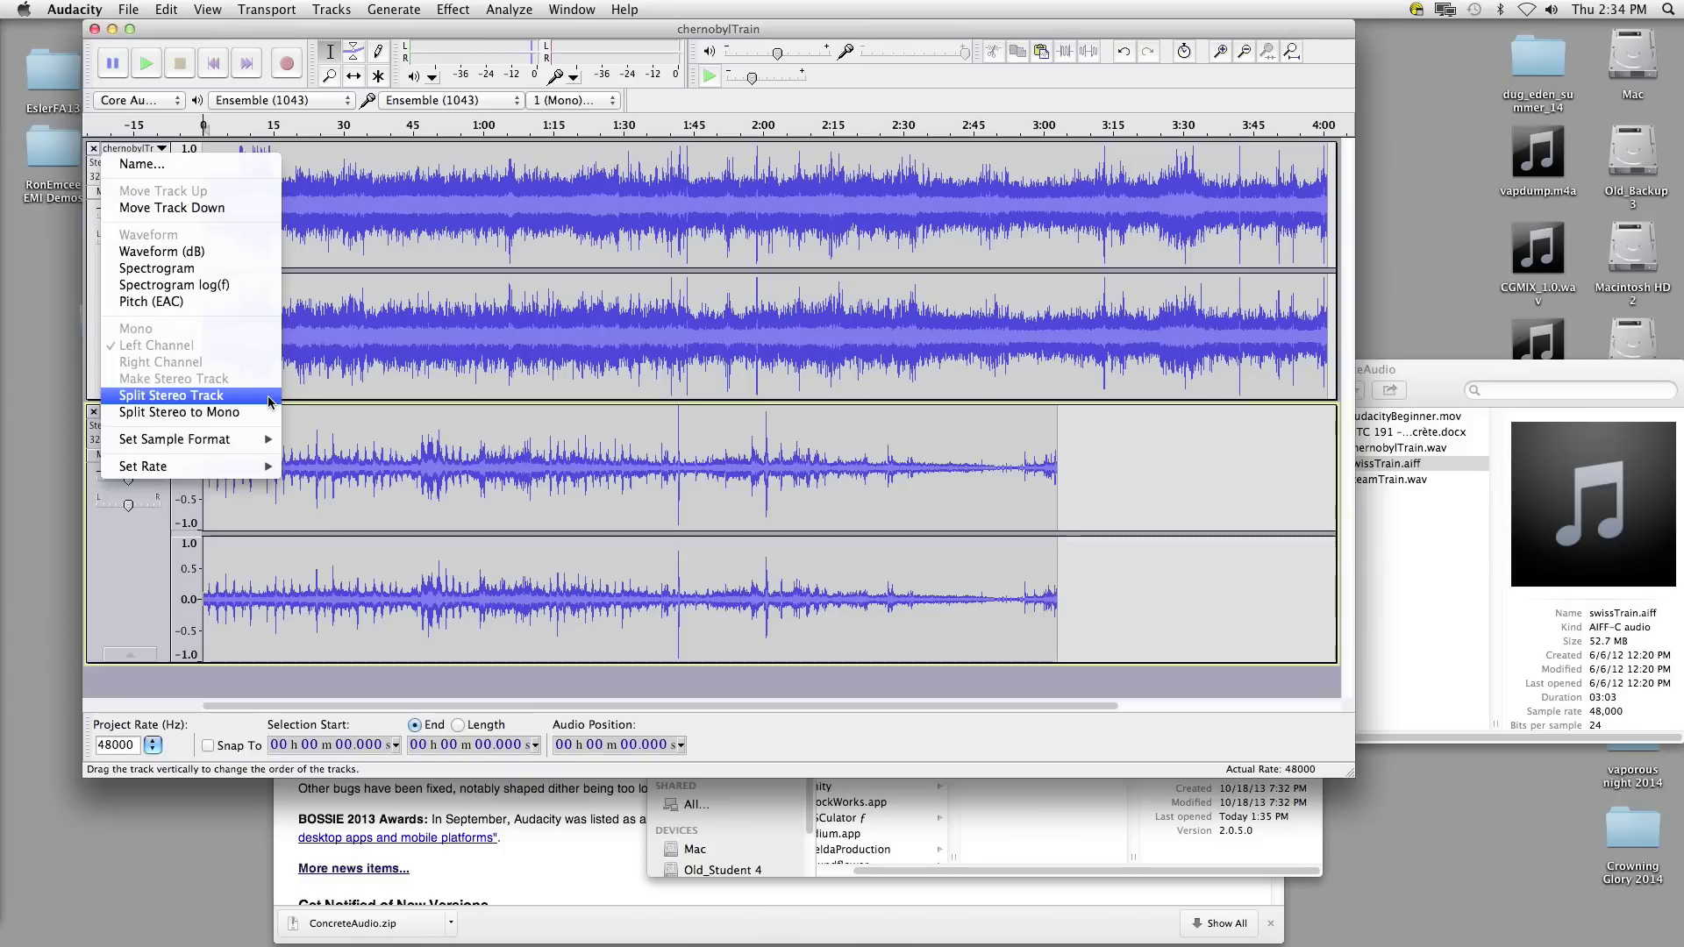
{"action": "mouse_move", "coordinate": [278, 445]}
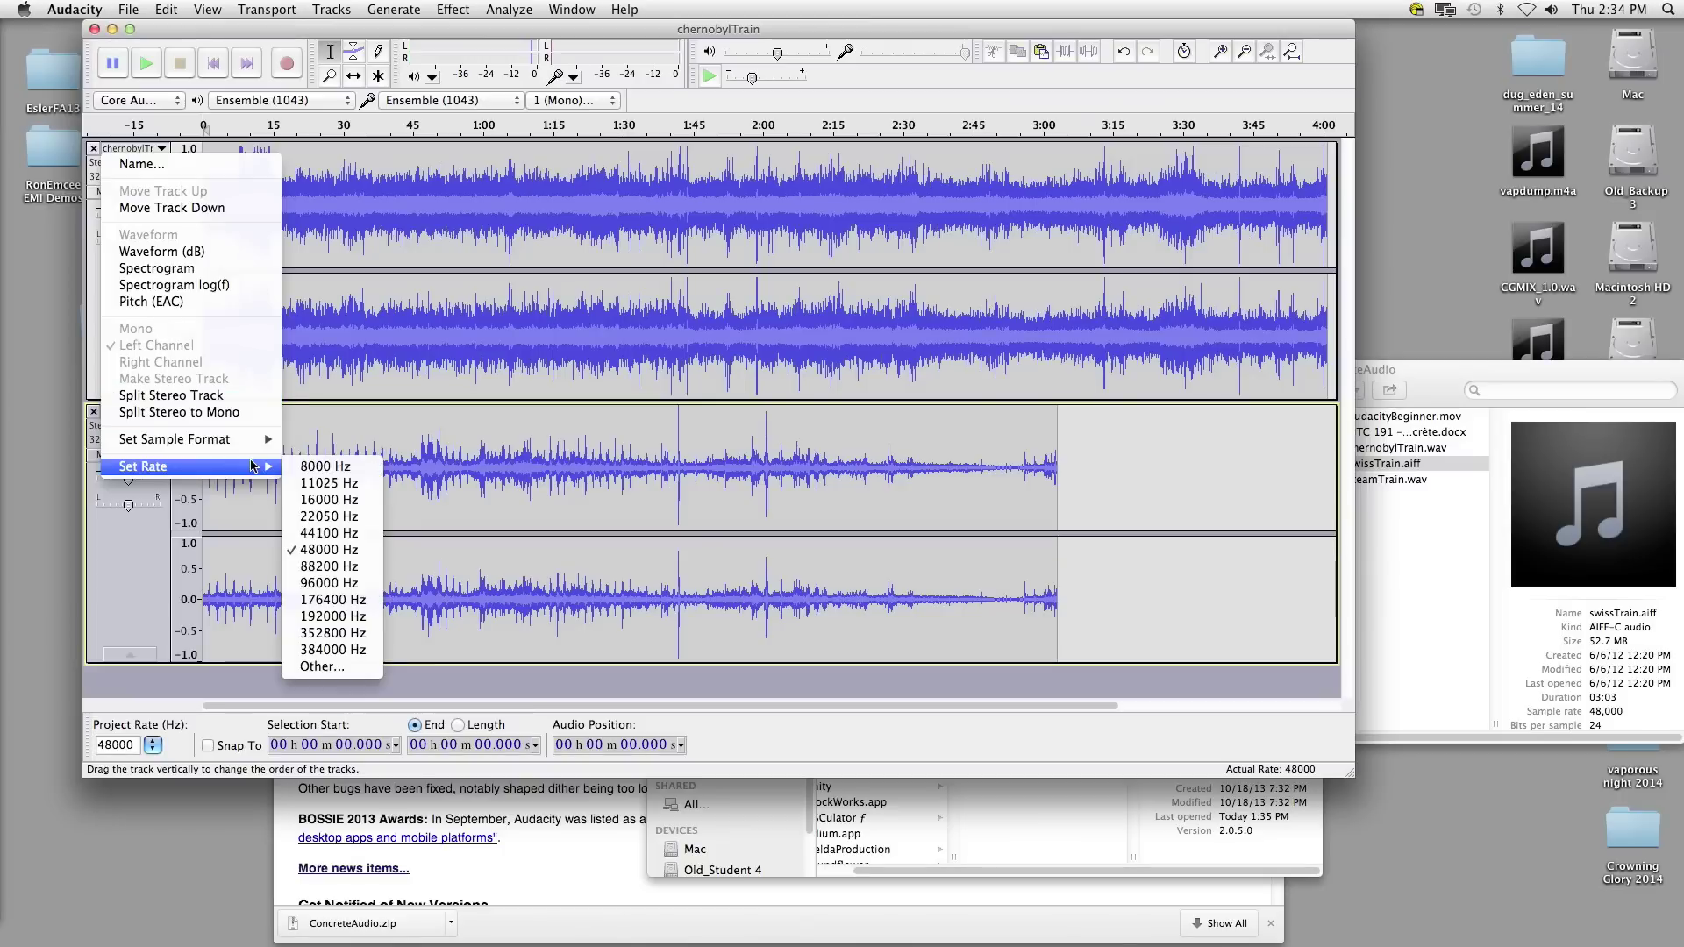
{"action": "left_click", "coordinate": [523, 474]}
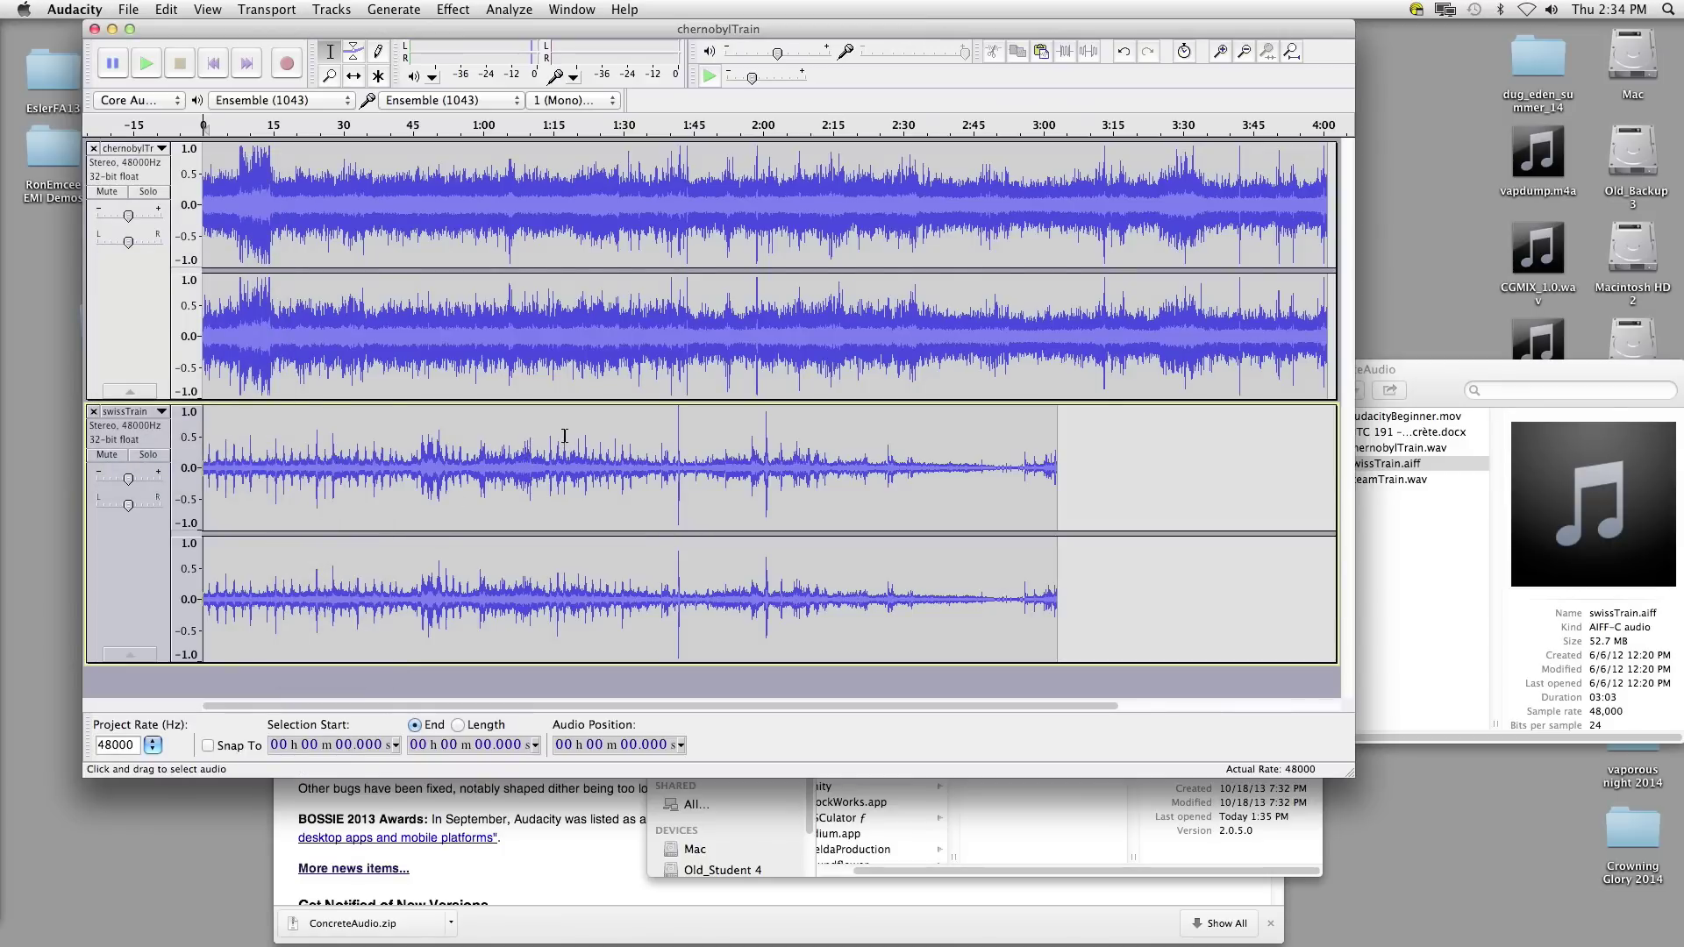
Step: Make the chernobylTrain track shorter and the swissTrain track taller, and fit both tracks vertically in the window
{"action": "left_click_drag", "start_coordinate": [566, 400], "coordinate": [566, 317]}
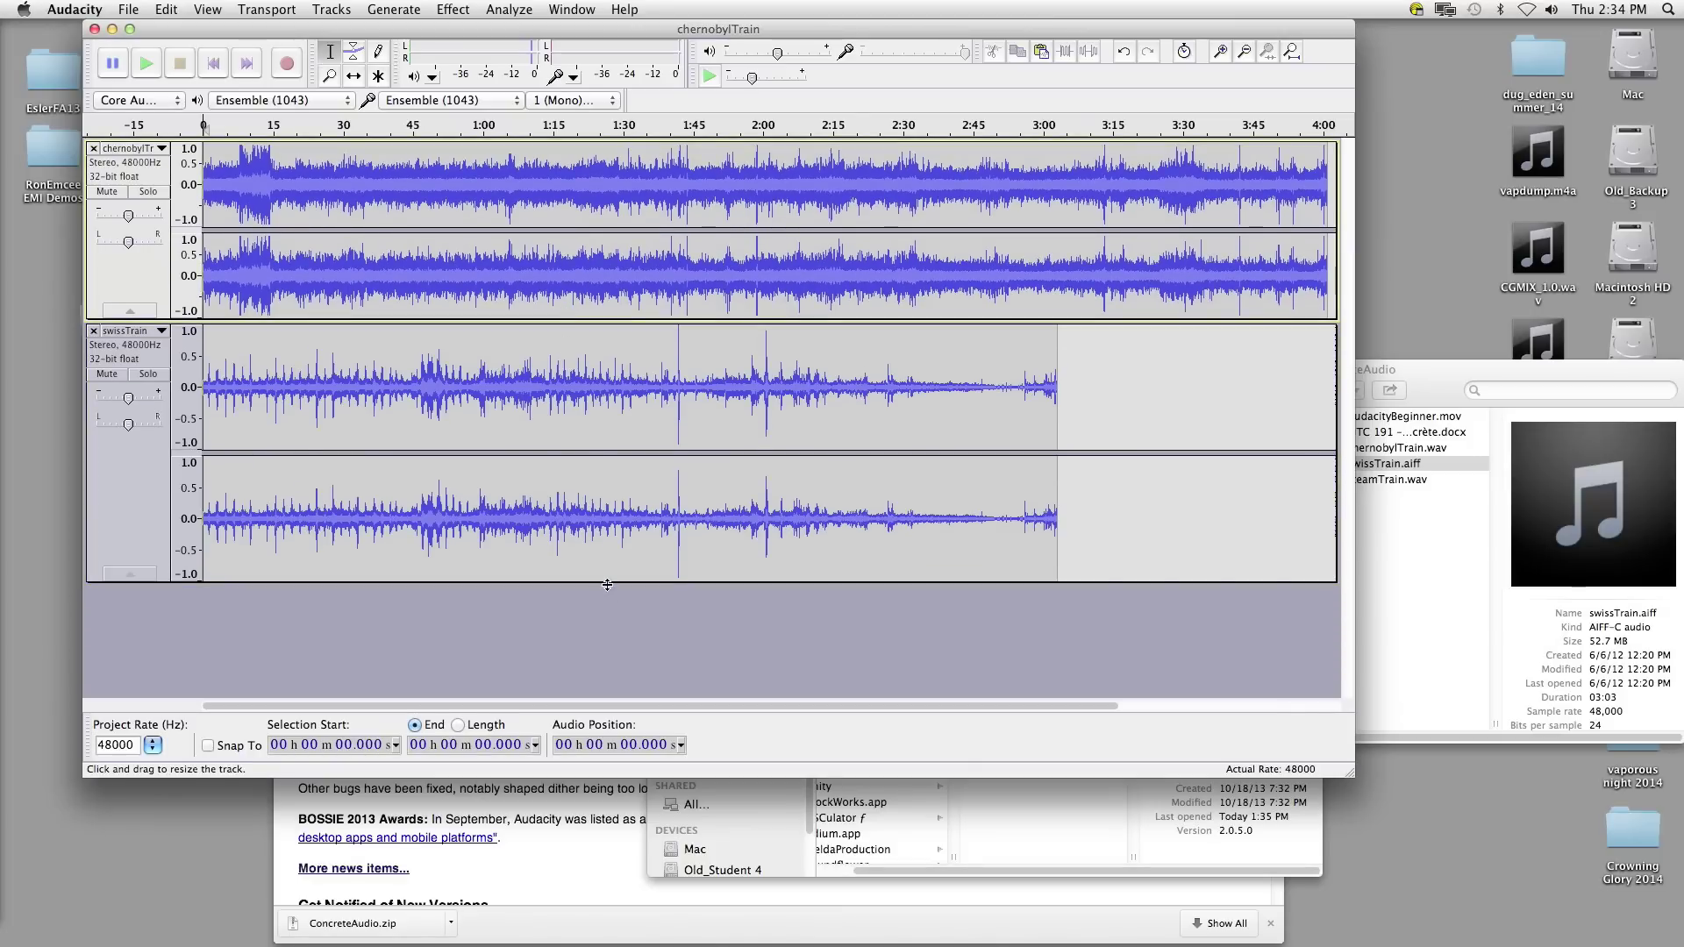
{"action": "left_click_drag", "start_coordinate": [611, 584], "coordinate": [682, 691]}
{"action": "left_click_drag", "start_coordinate": [683, 355], "coordinate": [679, 313]}
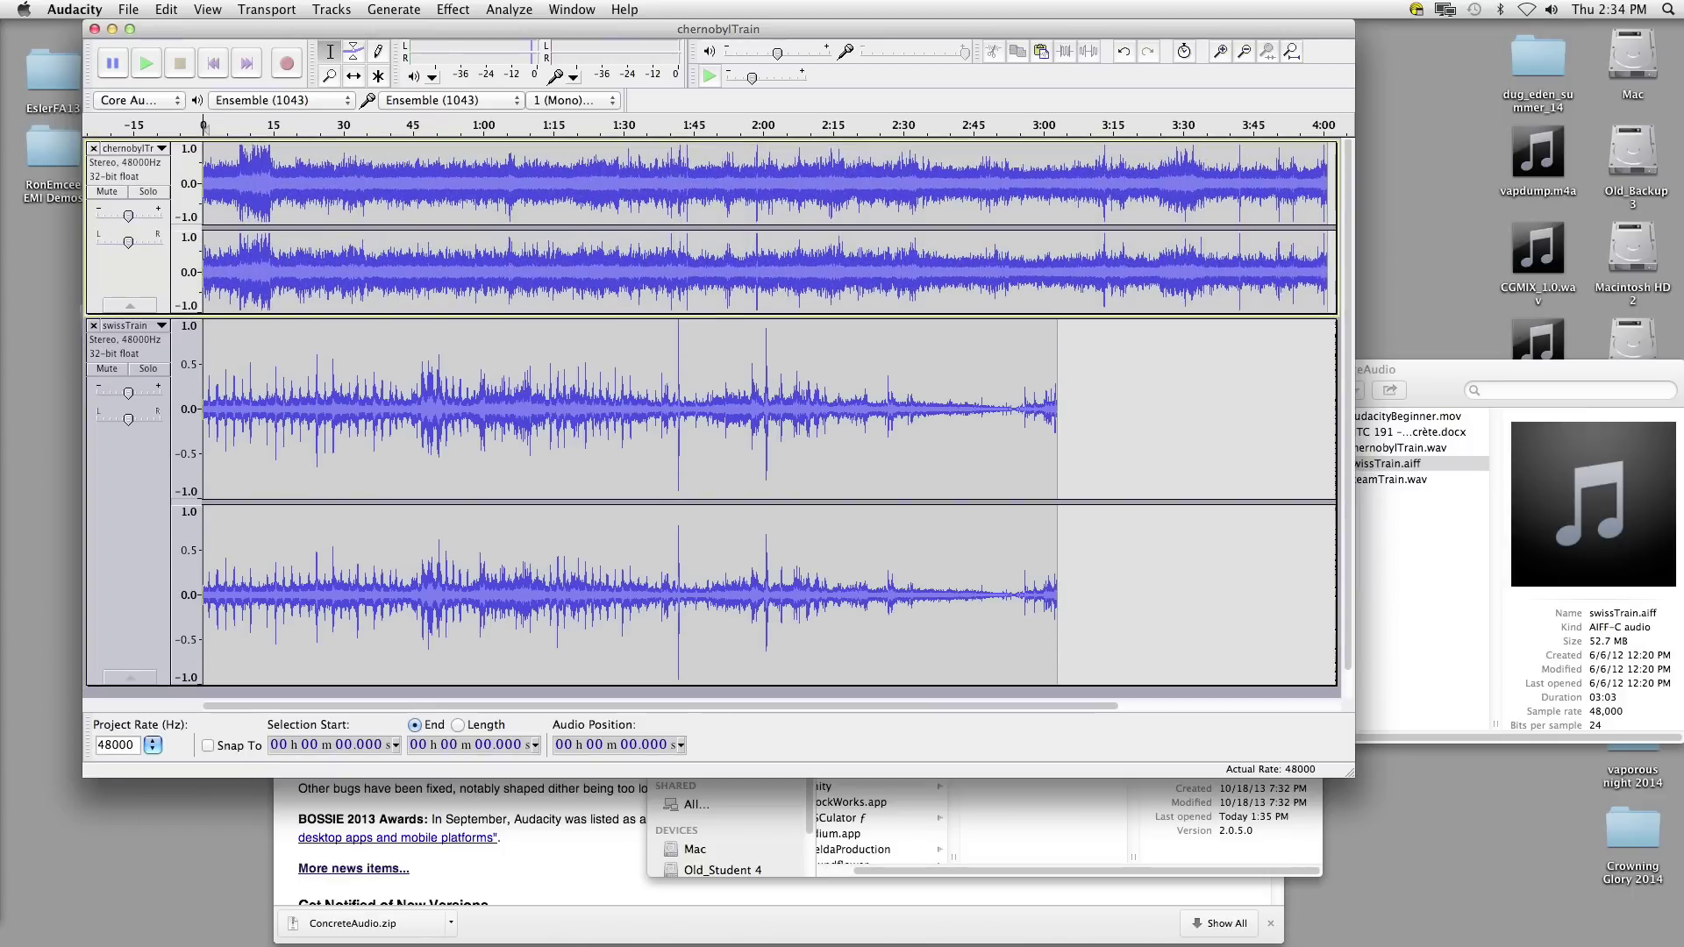
{"action": "left_click", "coordinate": [208, 8]}
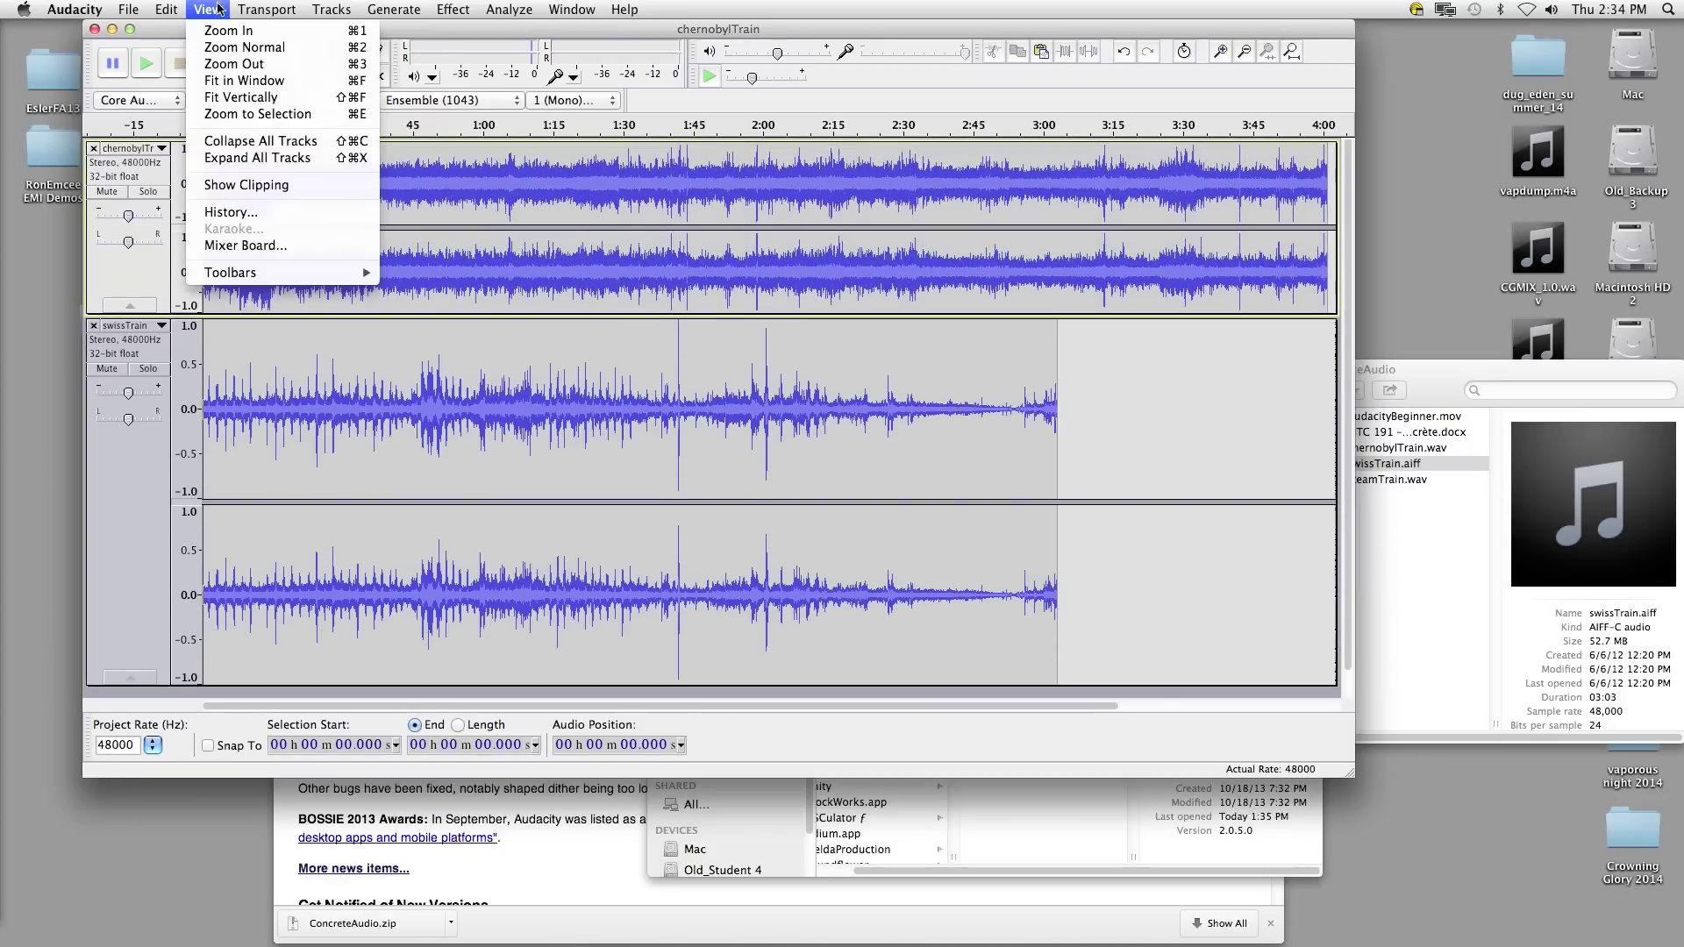
{"action": "left_click", "coordinate": [326, 100]}
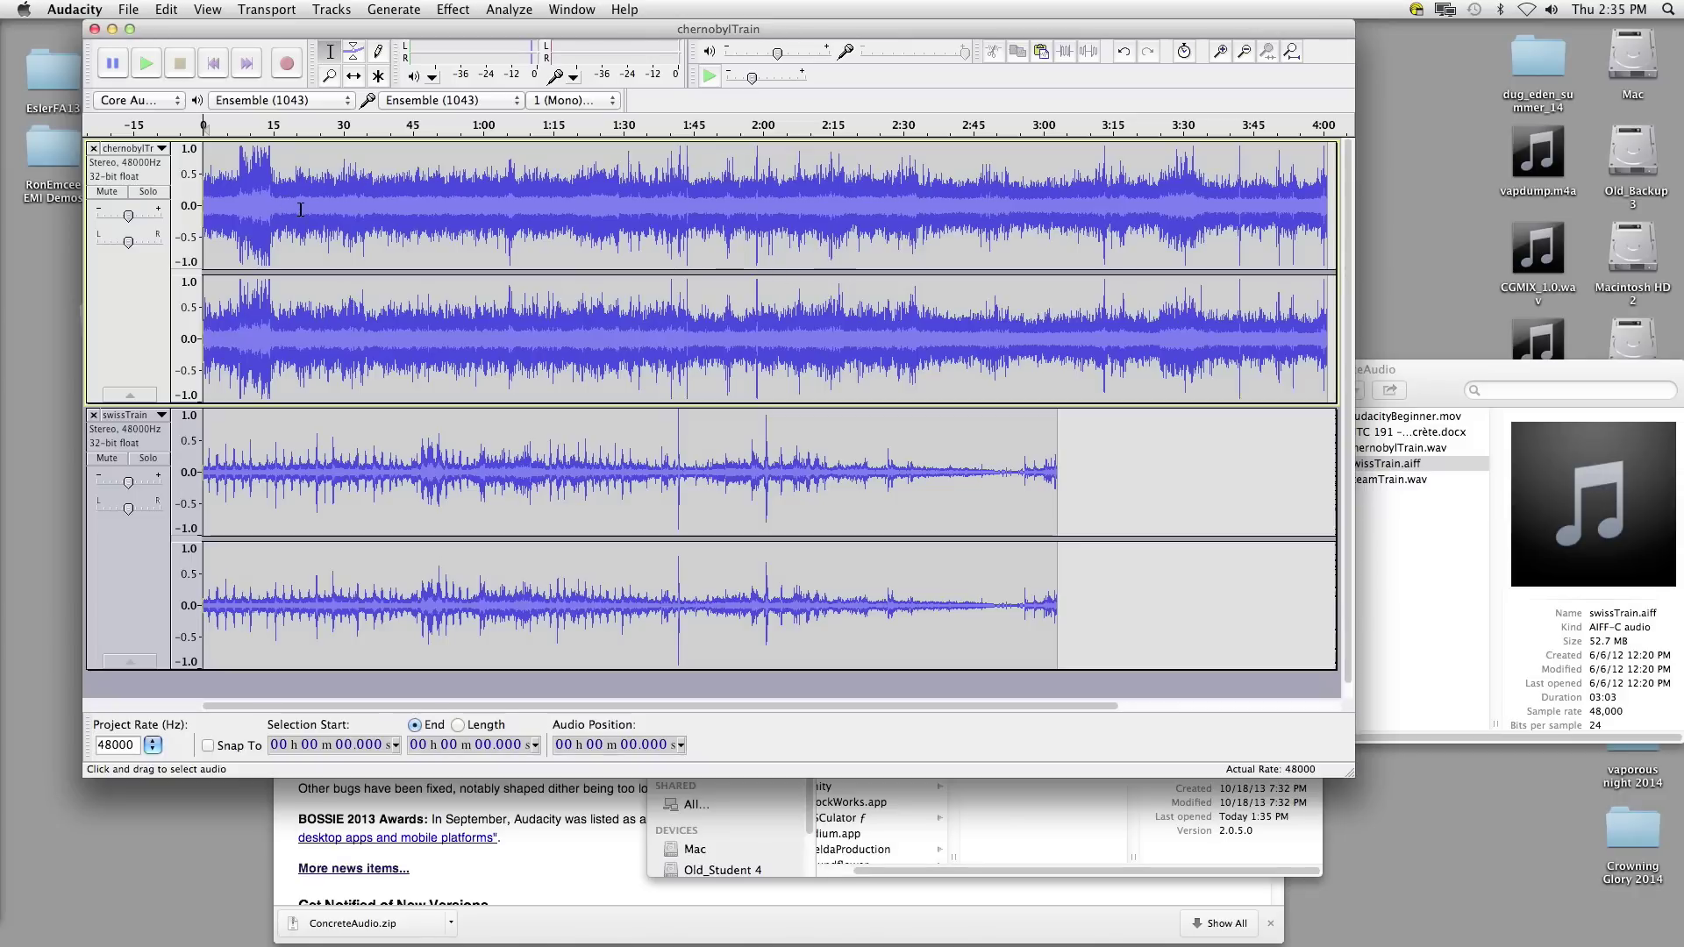
Step: Remove the swissTrain track and try selecting the chernobylTrain audio from about 13 to 54 seconds
{"action": "left_click", "coordinate": [93, 416]}
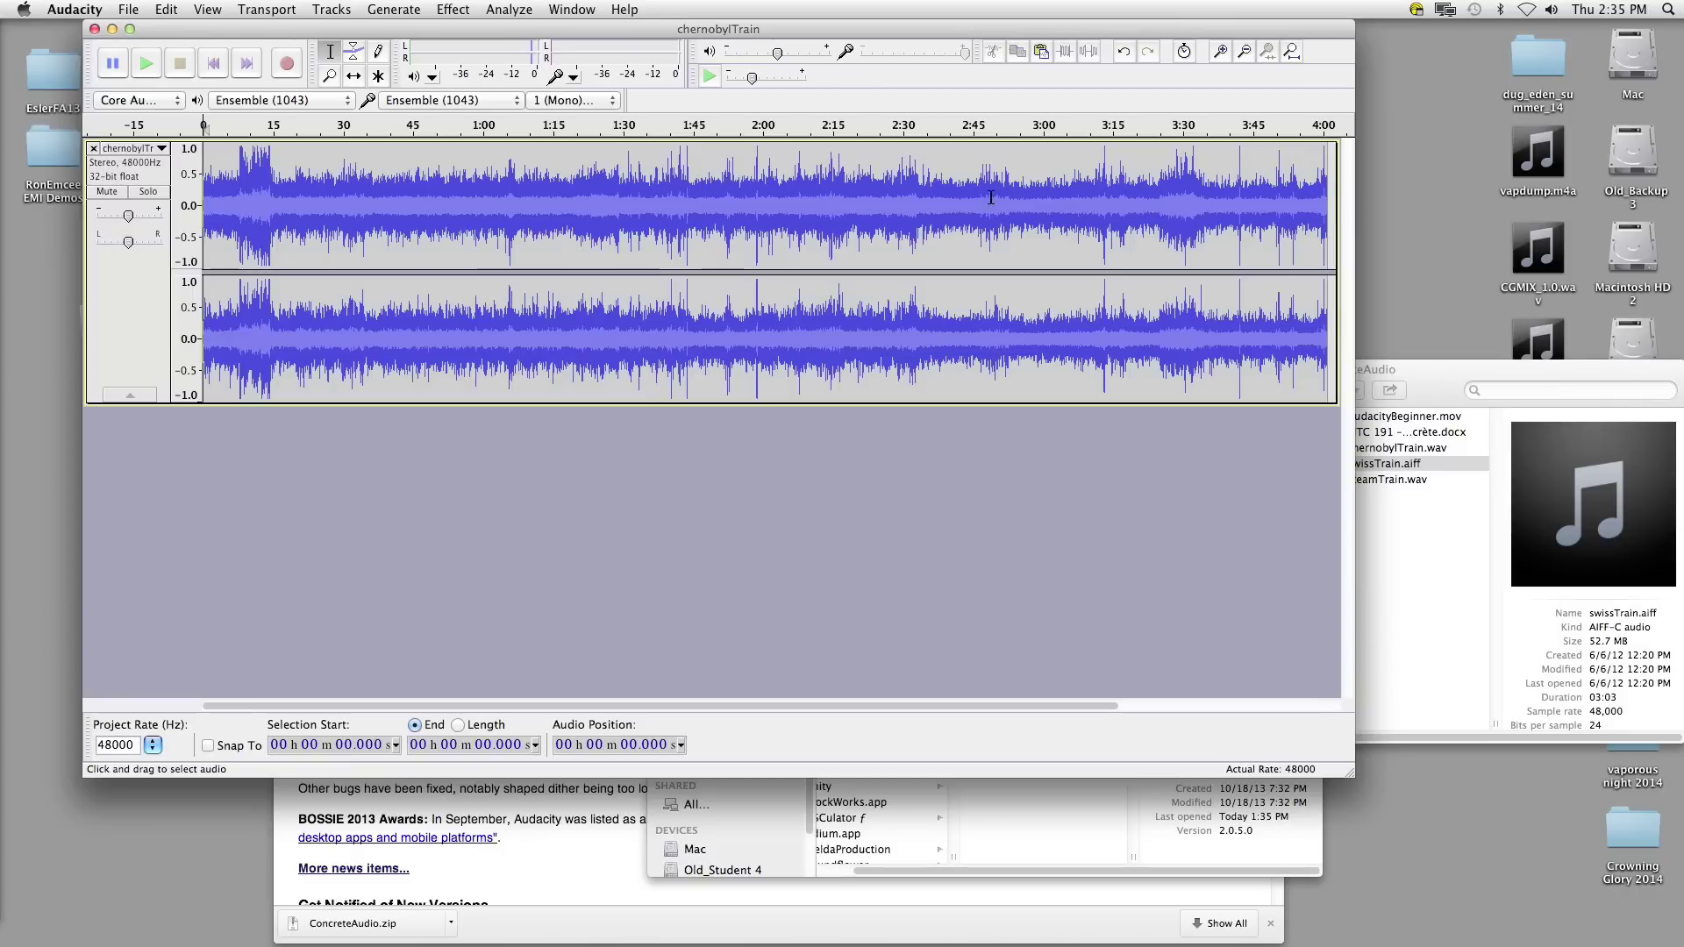
{"action": "left_click_drag", "start_coordinate": [262, 212], "coordinate": [620, 224]}
{"action": "mouse_move", "coordinate": [470, 231]}
{"action": "left_mouse_down"}
{"action": "mouse_move", "coordinate": [230, 231]}
{"action": "mouse_move", "coordinate": [579, 233]}
{"action": "mouse_move", "coordinate": [455, 239]}
{"action": "left_mouse_up"}
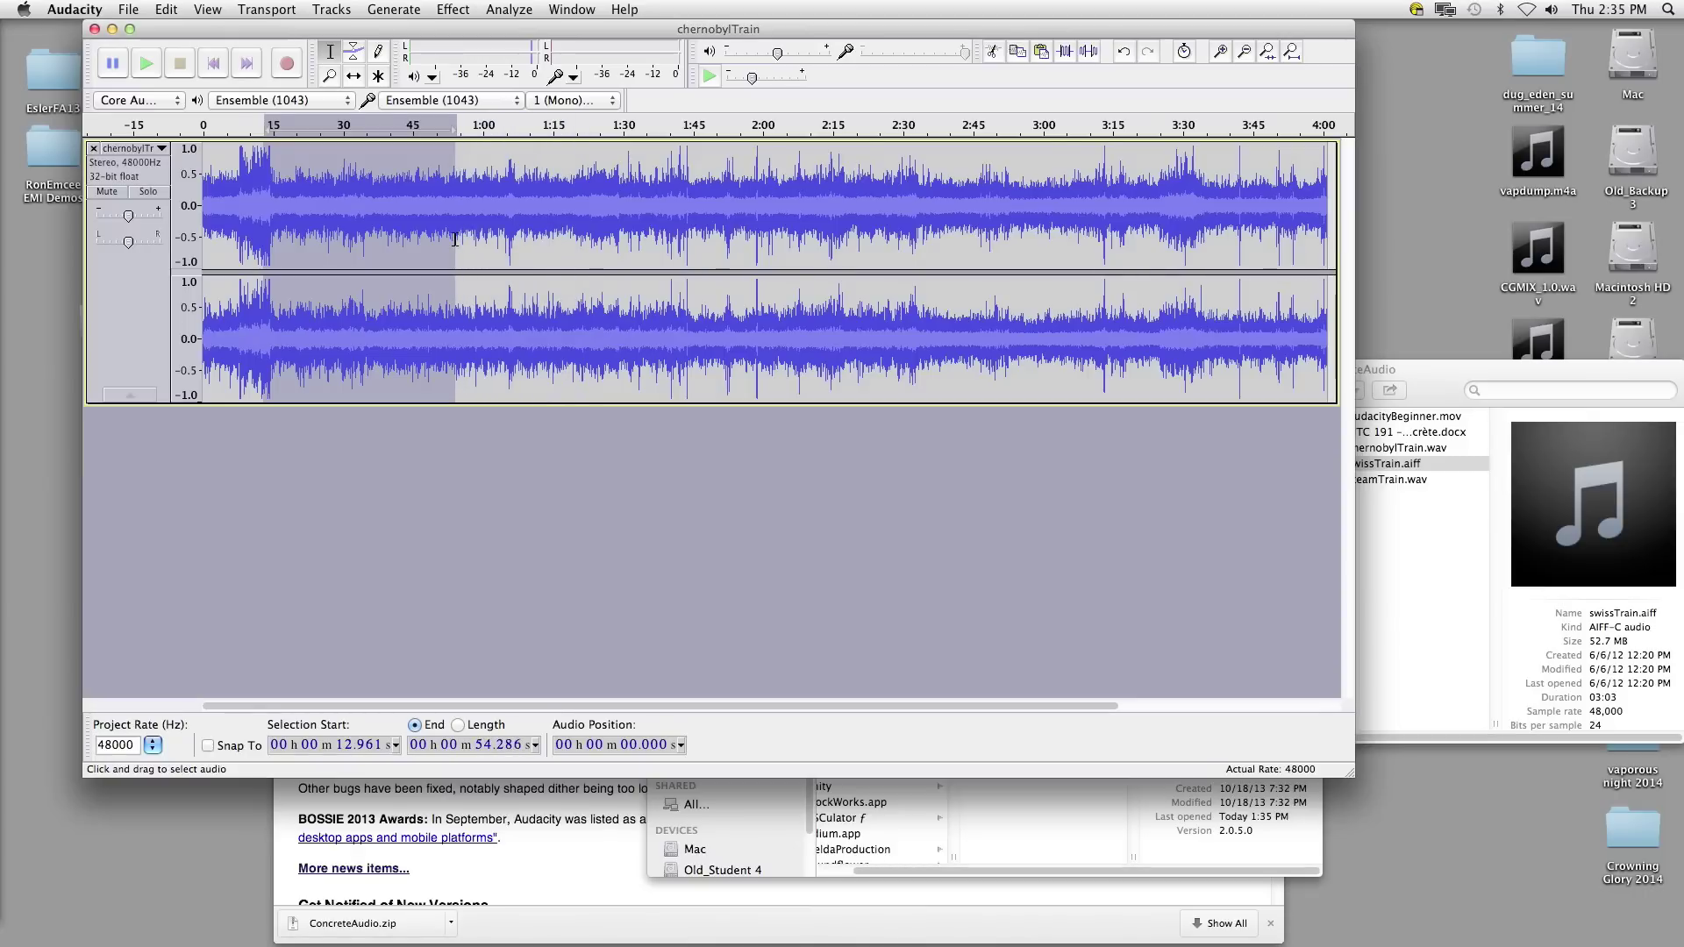
{"action": "left_click", "coordinate": [290, 226]}
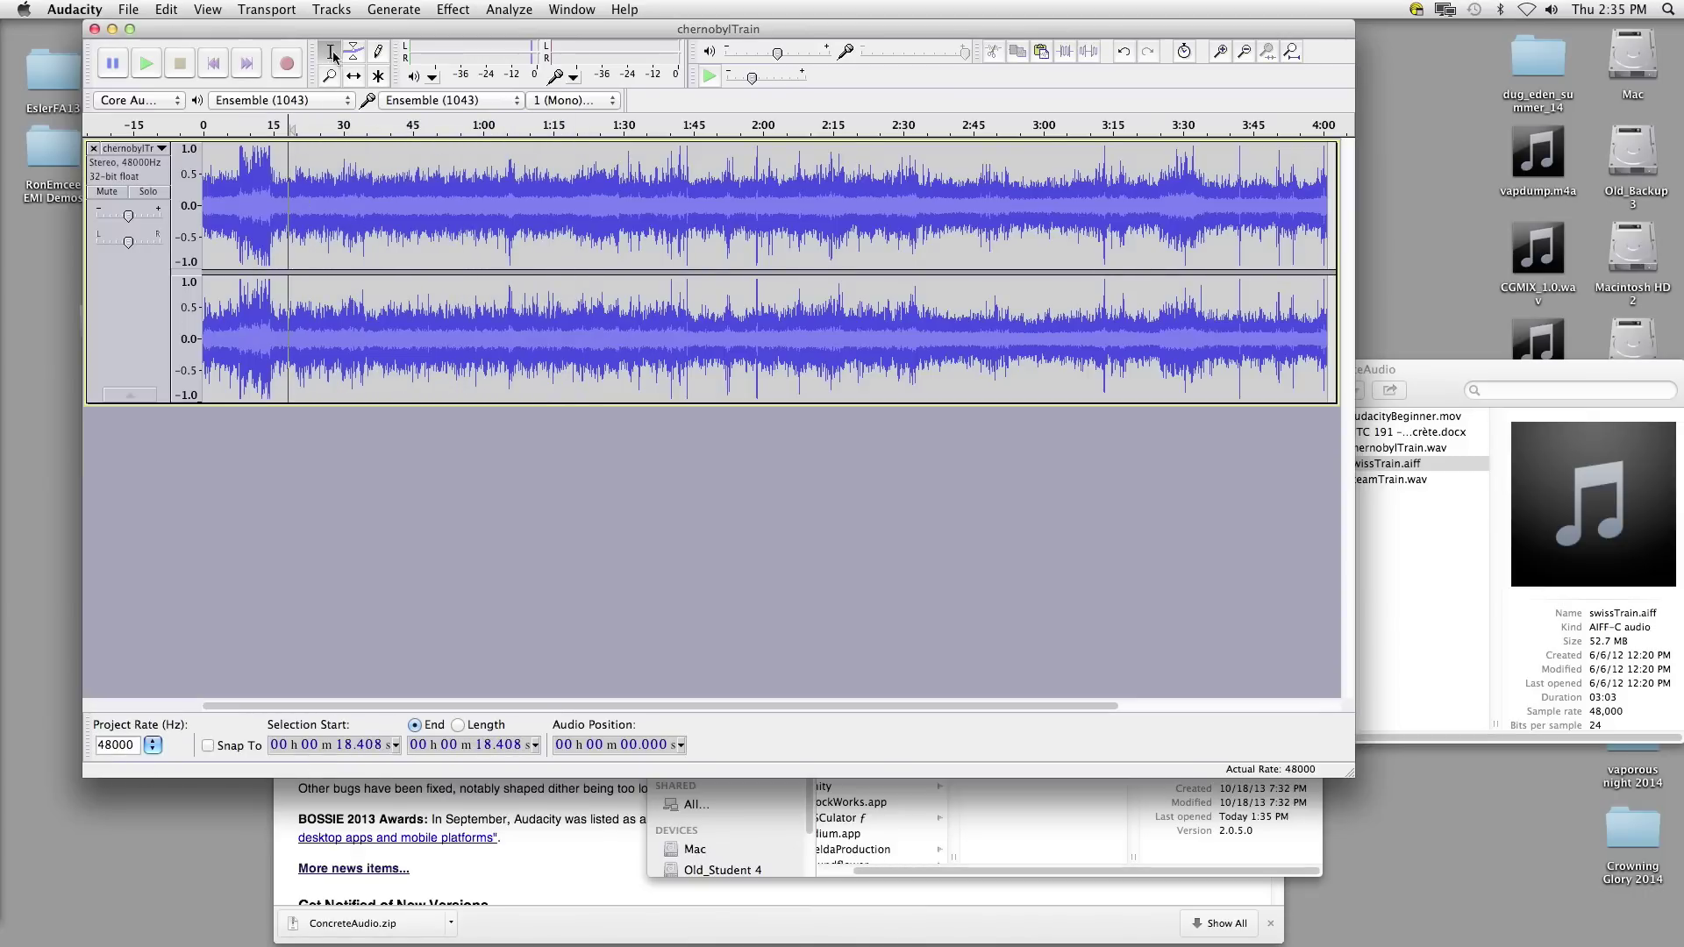
Step: Cut the chernobylTrain audio from about 0:27 to 1:18
{"action": "left_click_drag", "start_coordinate": [301, 220], "coordinate": [794, 246]}
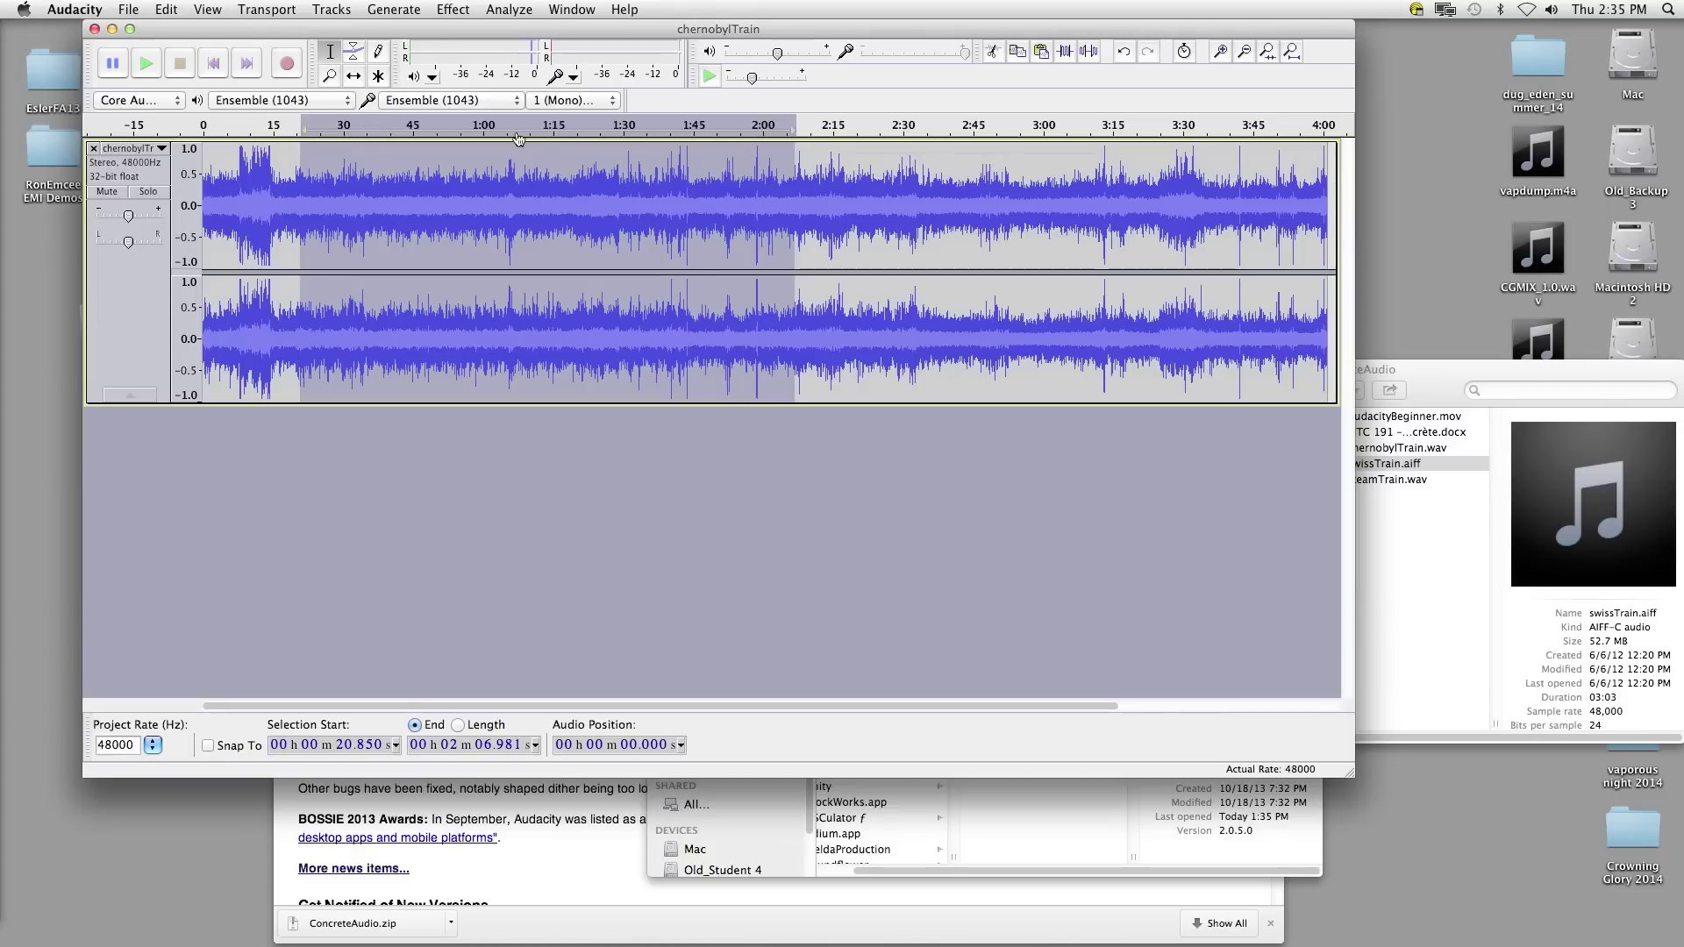
{"action": "left_click", "coordinate": [306, 157]}
{"action": "left_click_drag", "start_coordinate": [330, 158], "coordinate": [566, 171]}
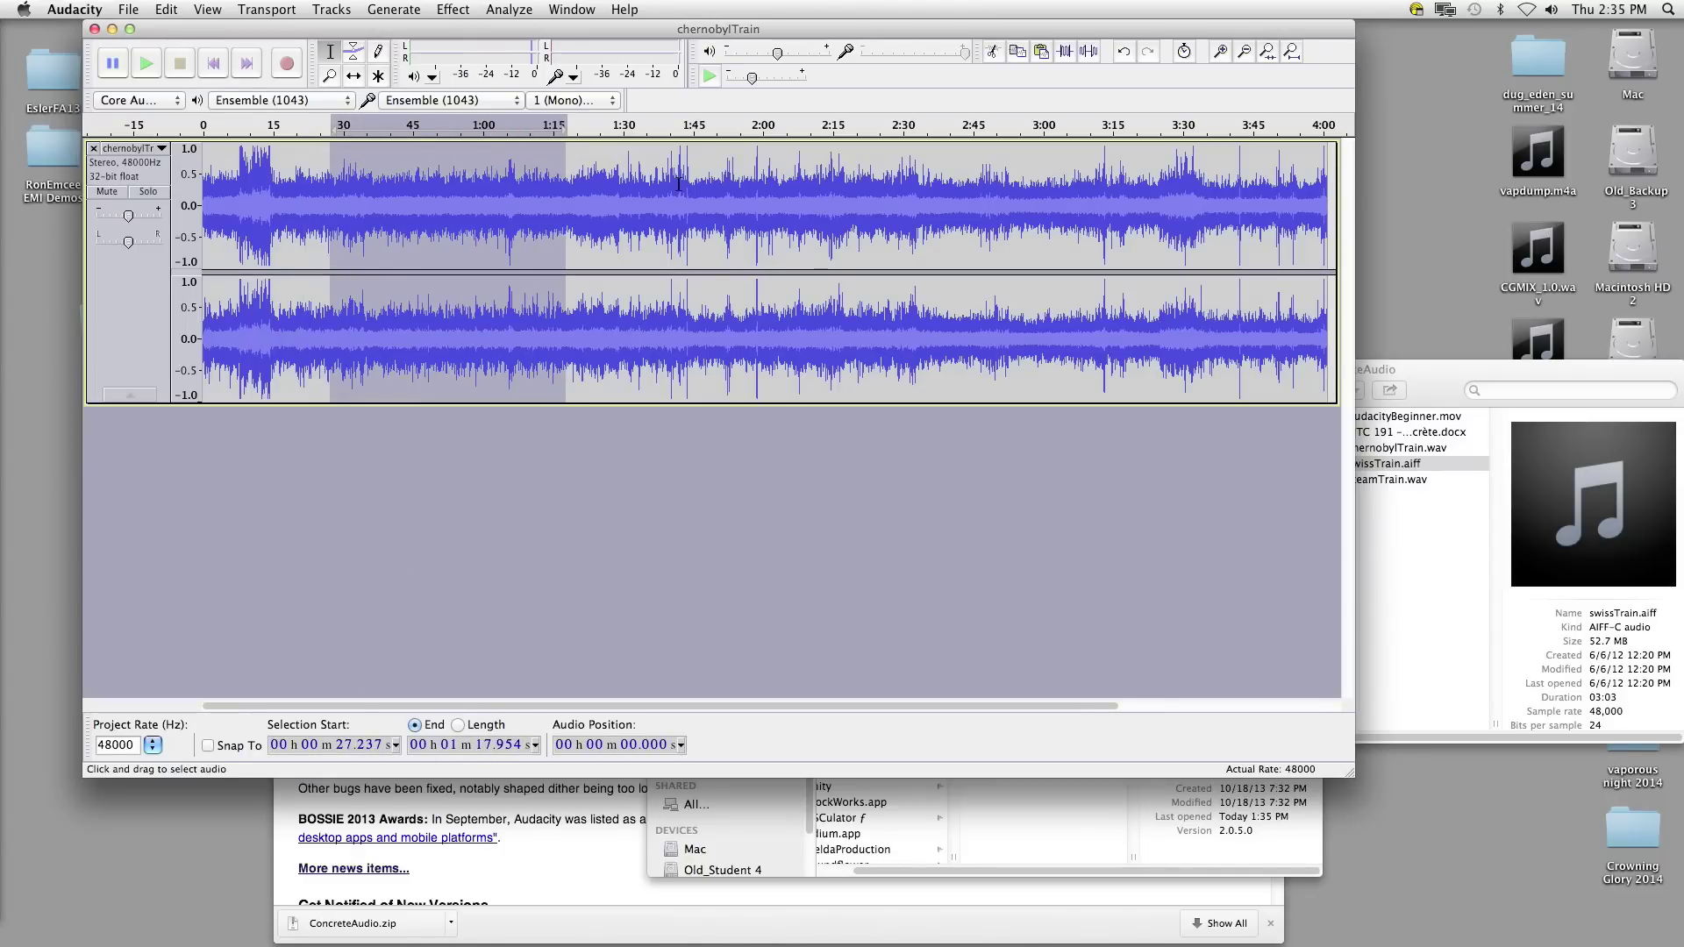
{"action": "left_click", "coordinate": [997, 51]}
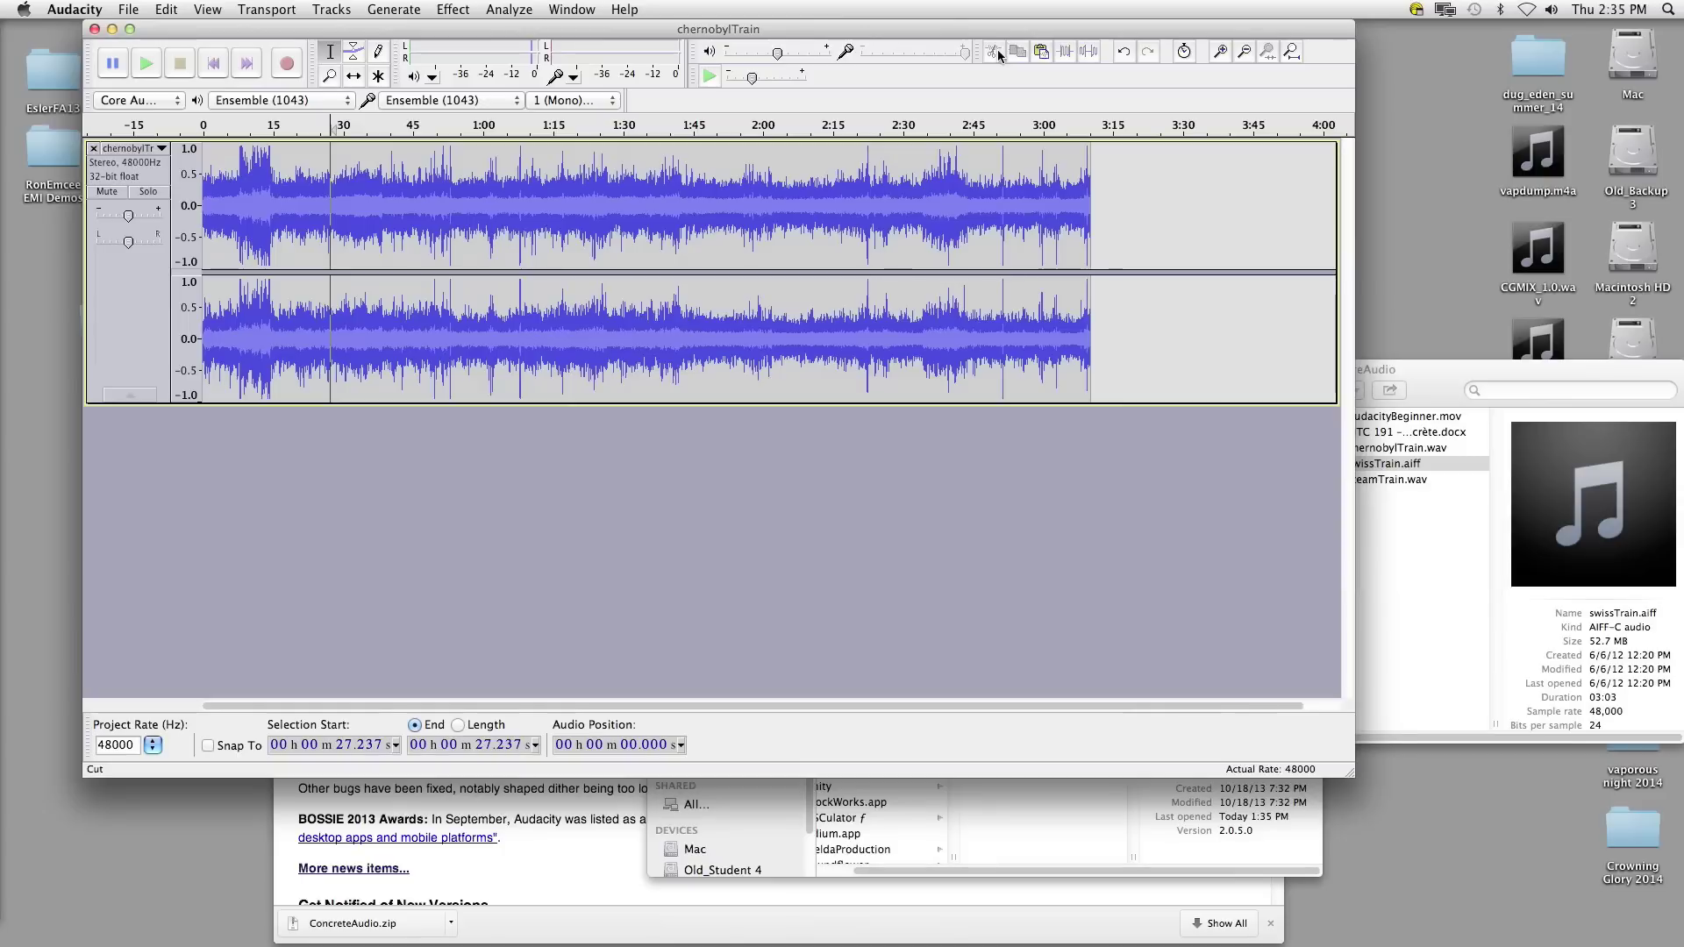
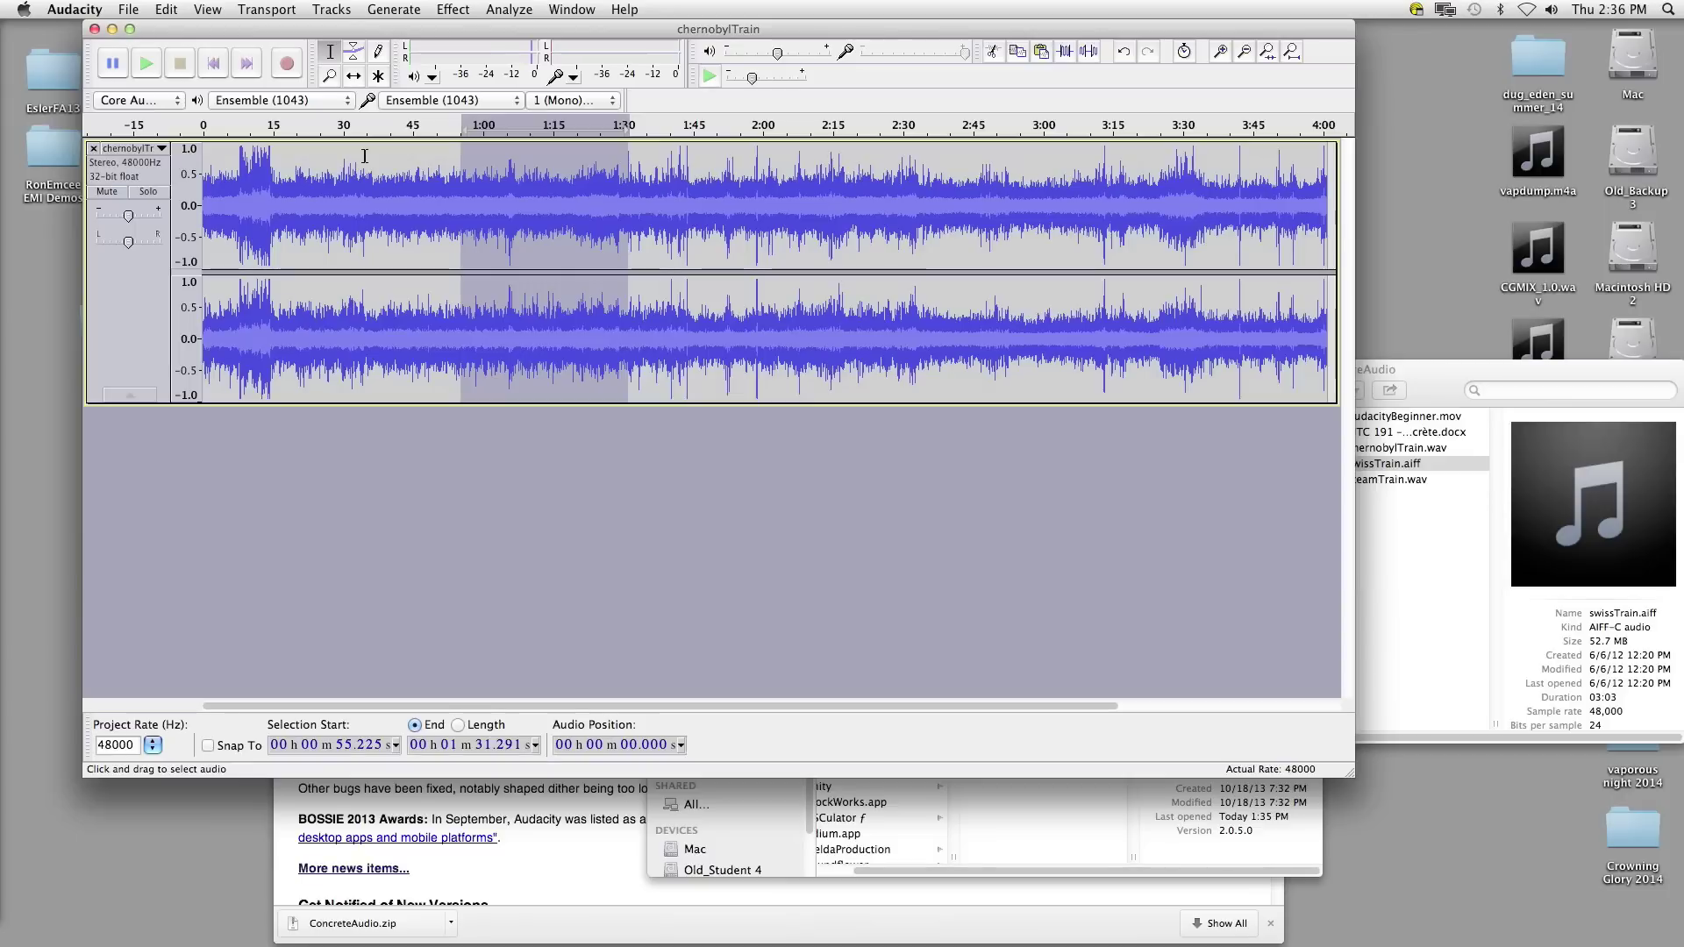
Step: Paste a copy of the chernobylTrain audio from about 0:43 to 1:20 at about 2:32, and undo the paste
{"action": "left_click_drag", "start_coordinate": [405, 221], "coordinate": [571, 230]}
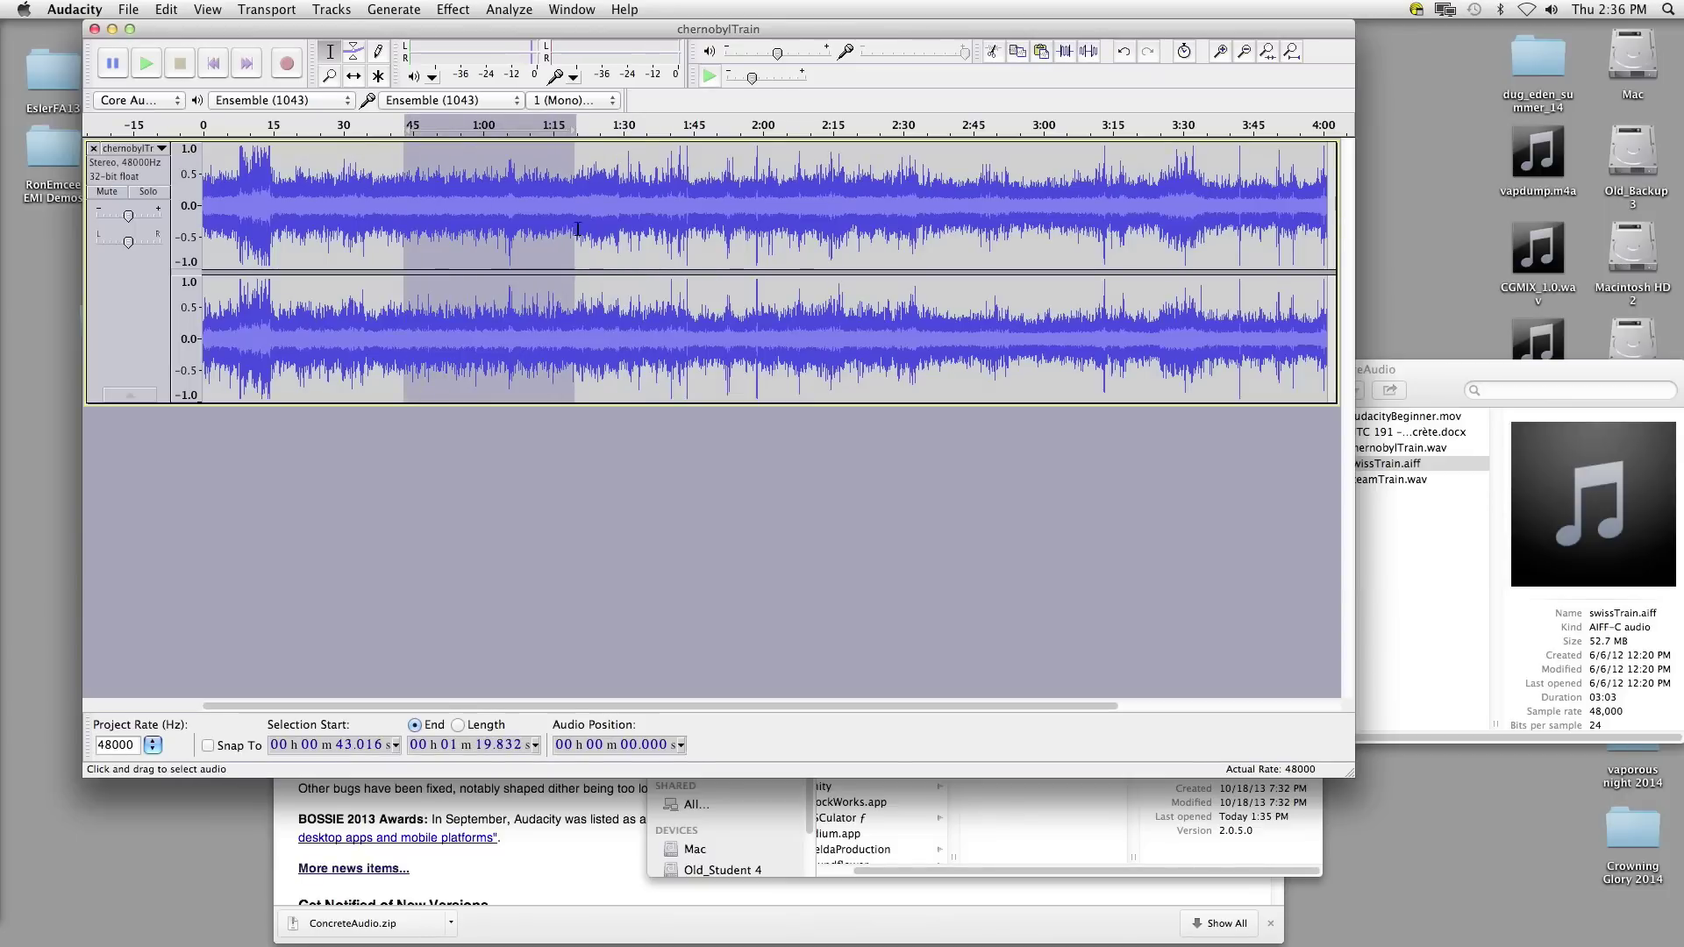
{"action": "left_click", "coordinate": [695, 210]}
{"action": "left_click", "coordinate": [911, 221]}
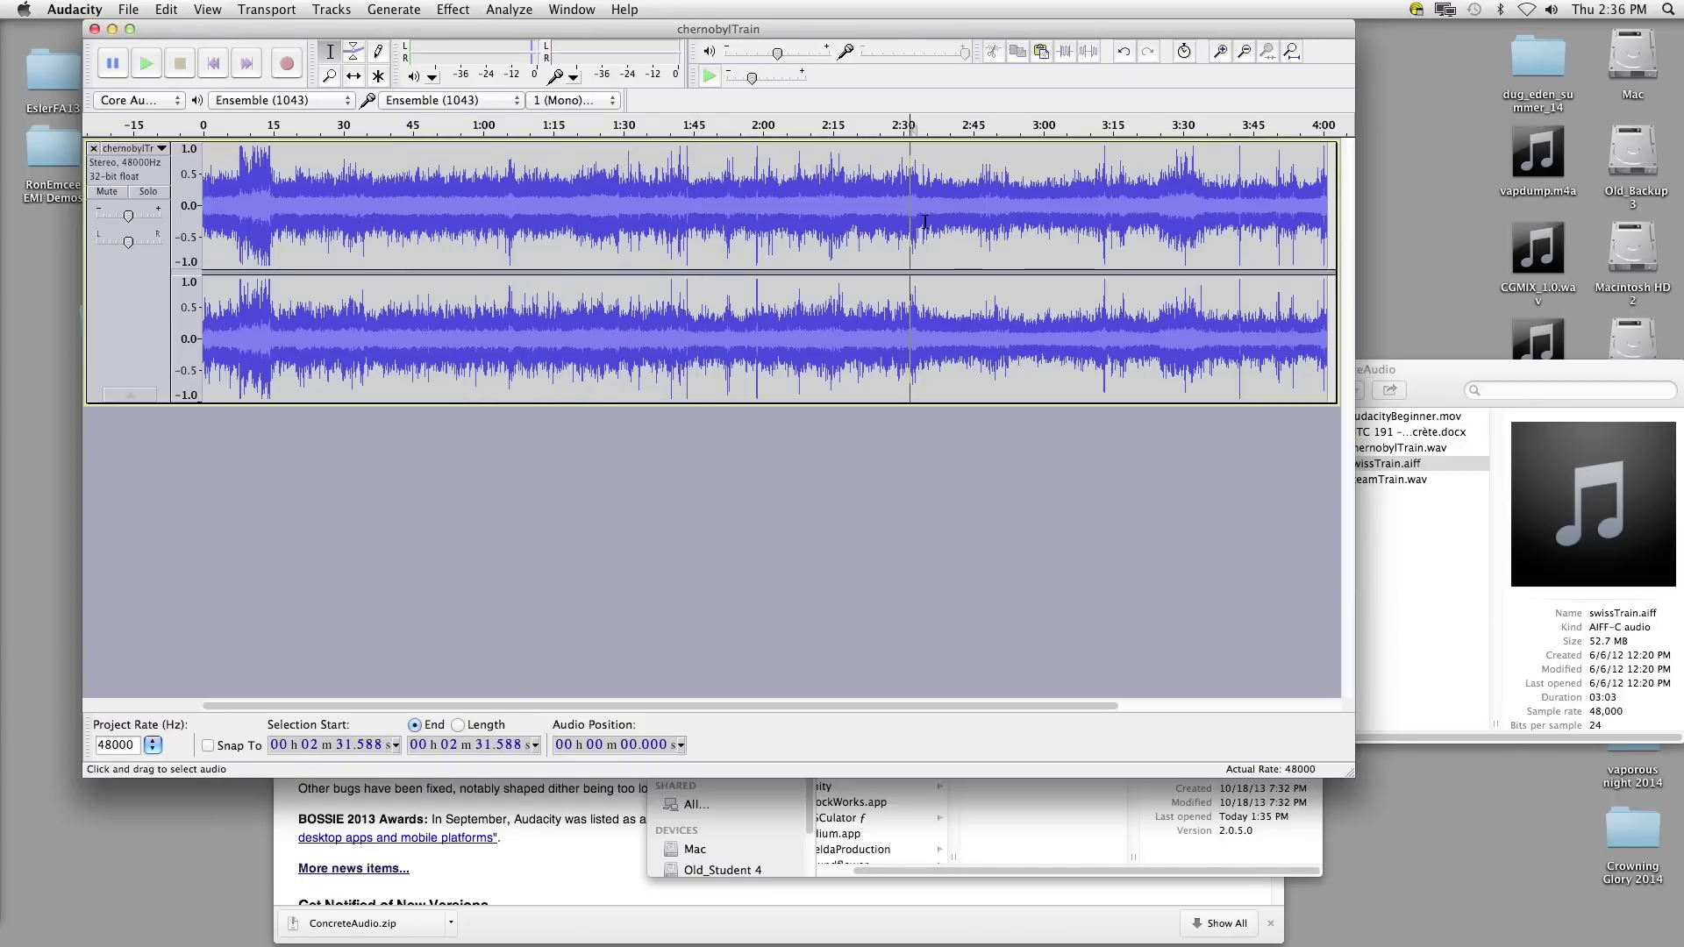
{"action": "key", "text": "super+v"}
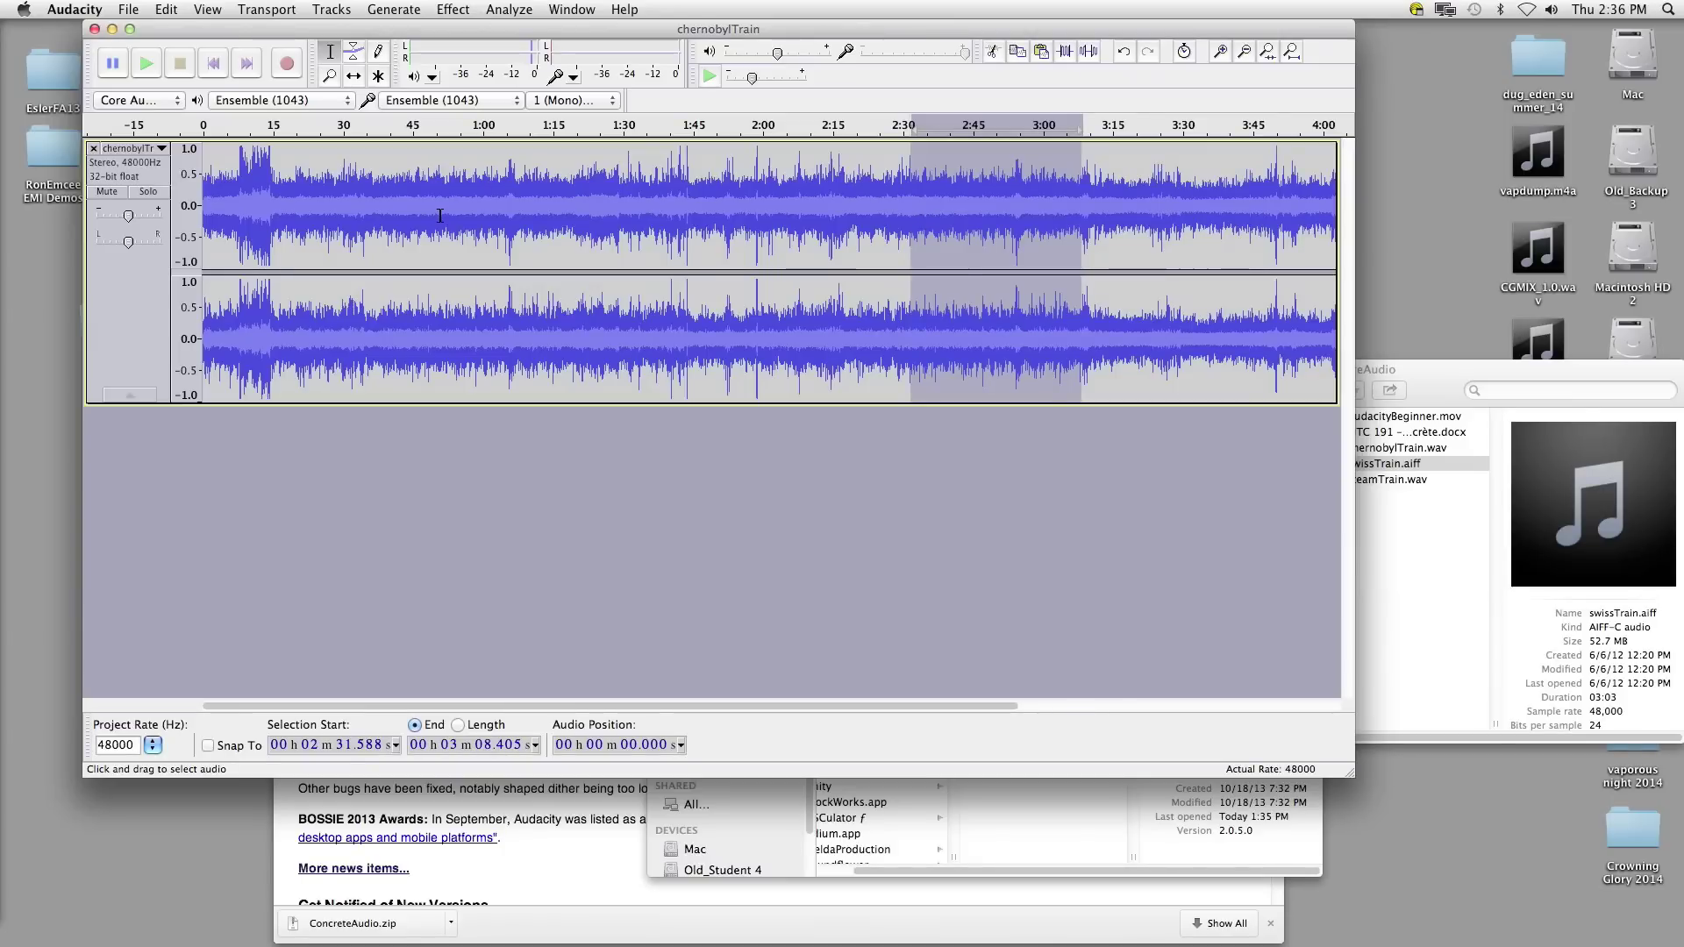
{"action": "key", "text": "super+z"}
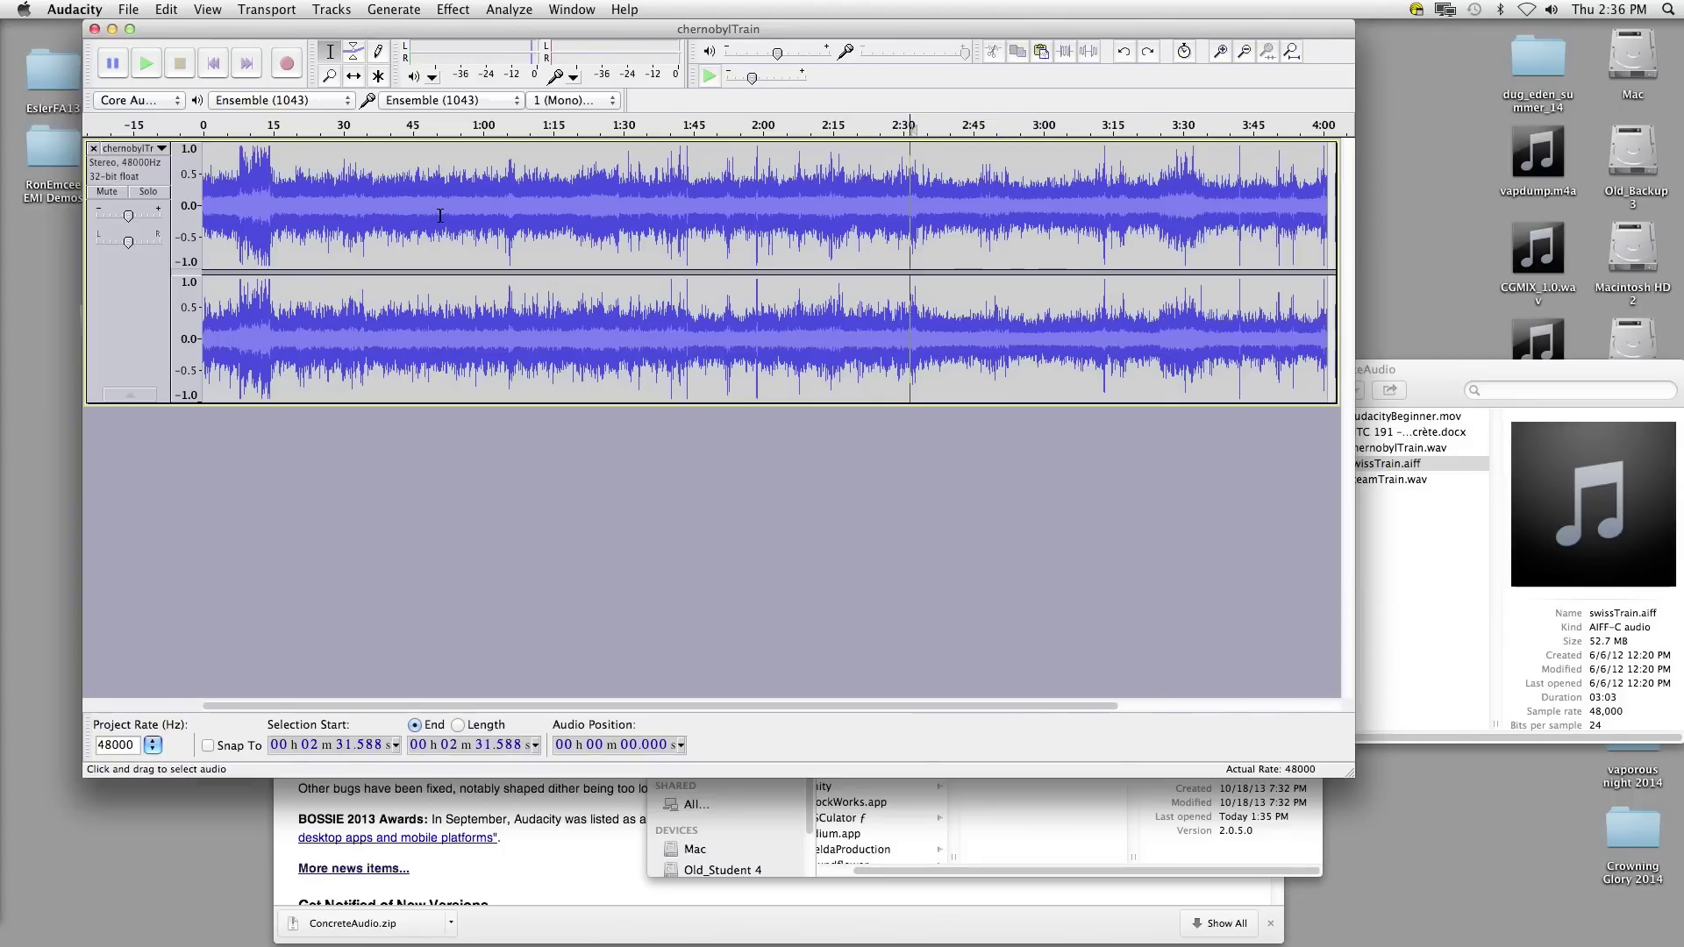
Step: Delete the chernobylTrain audio from about 0:56 to 1:19, and undo the deletion
{"action": "left_click_drag", "start_coordinate": [464, 213], "coordinate": [570, 217]}
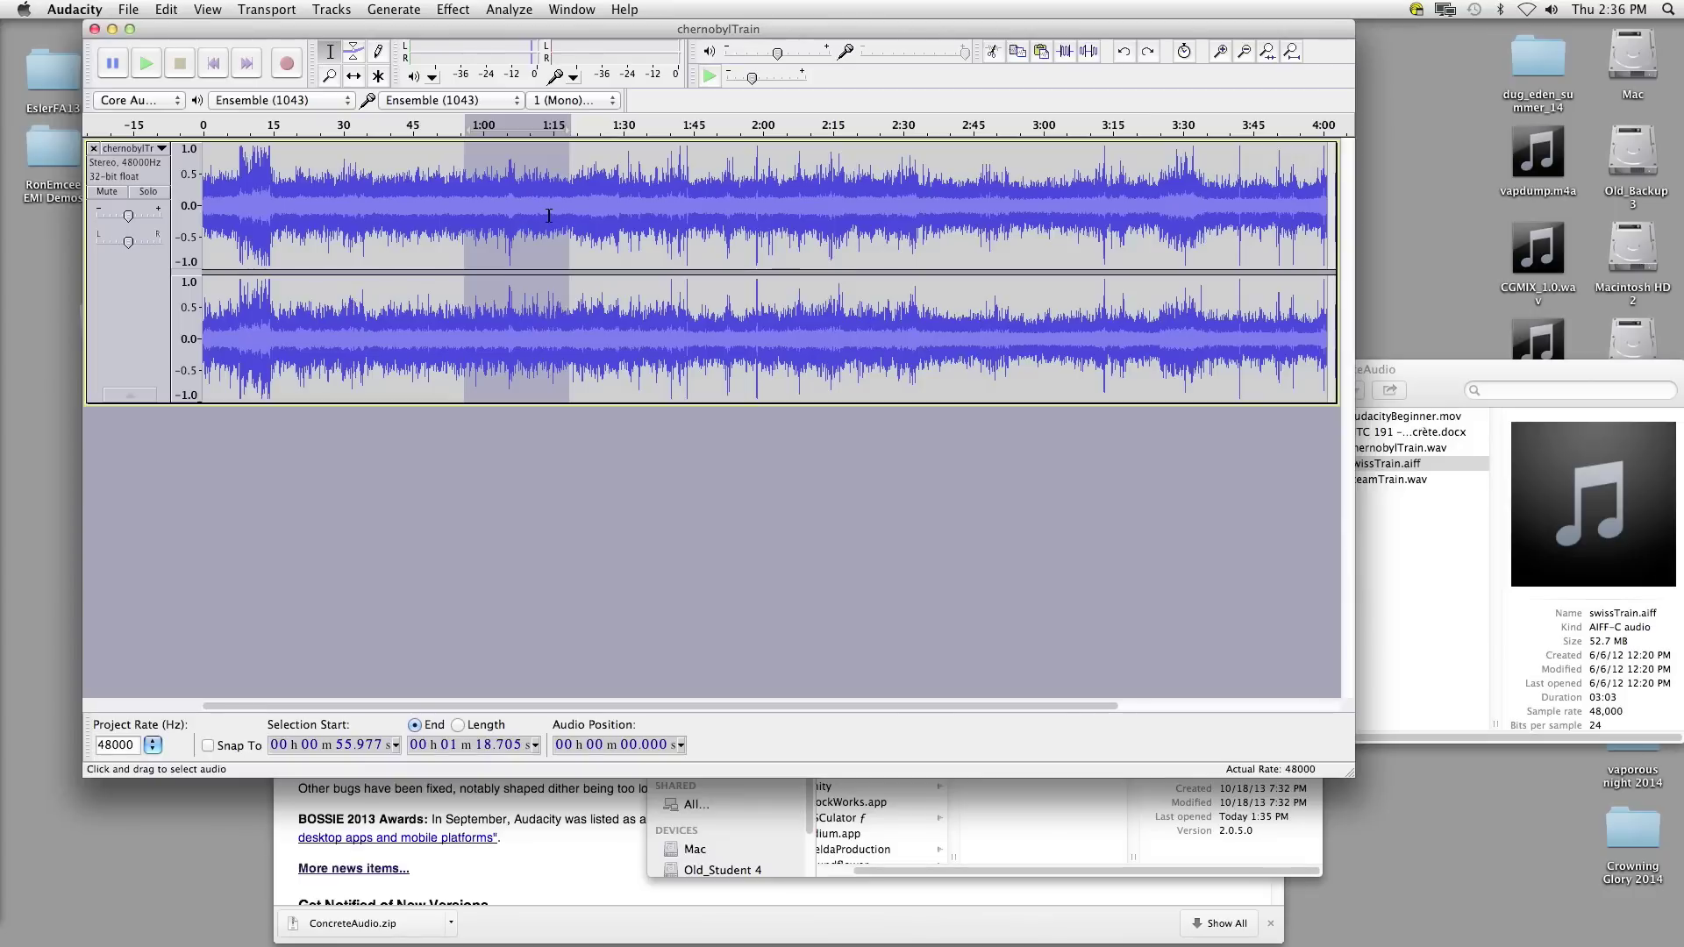
{"action": "key", "text": "Delete"}
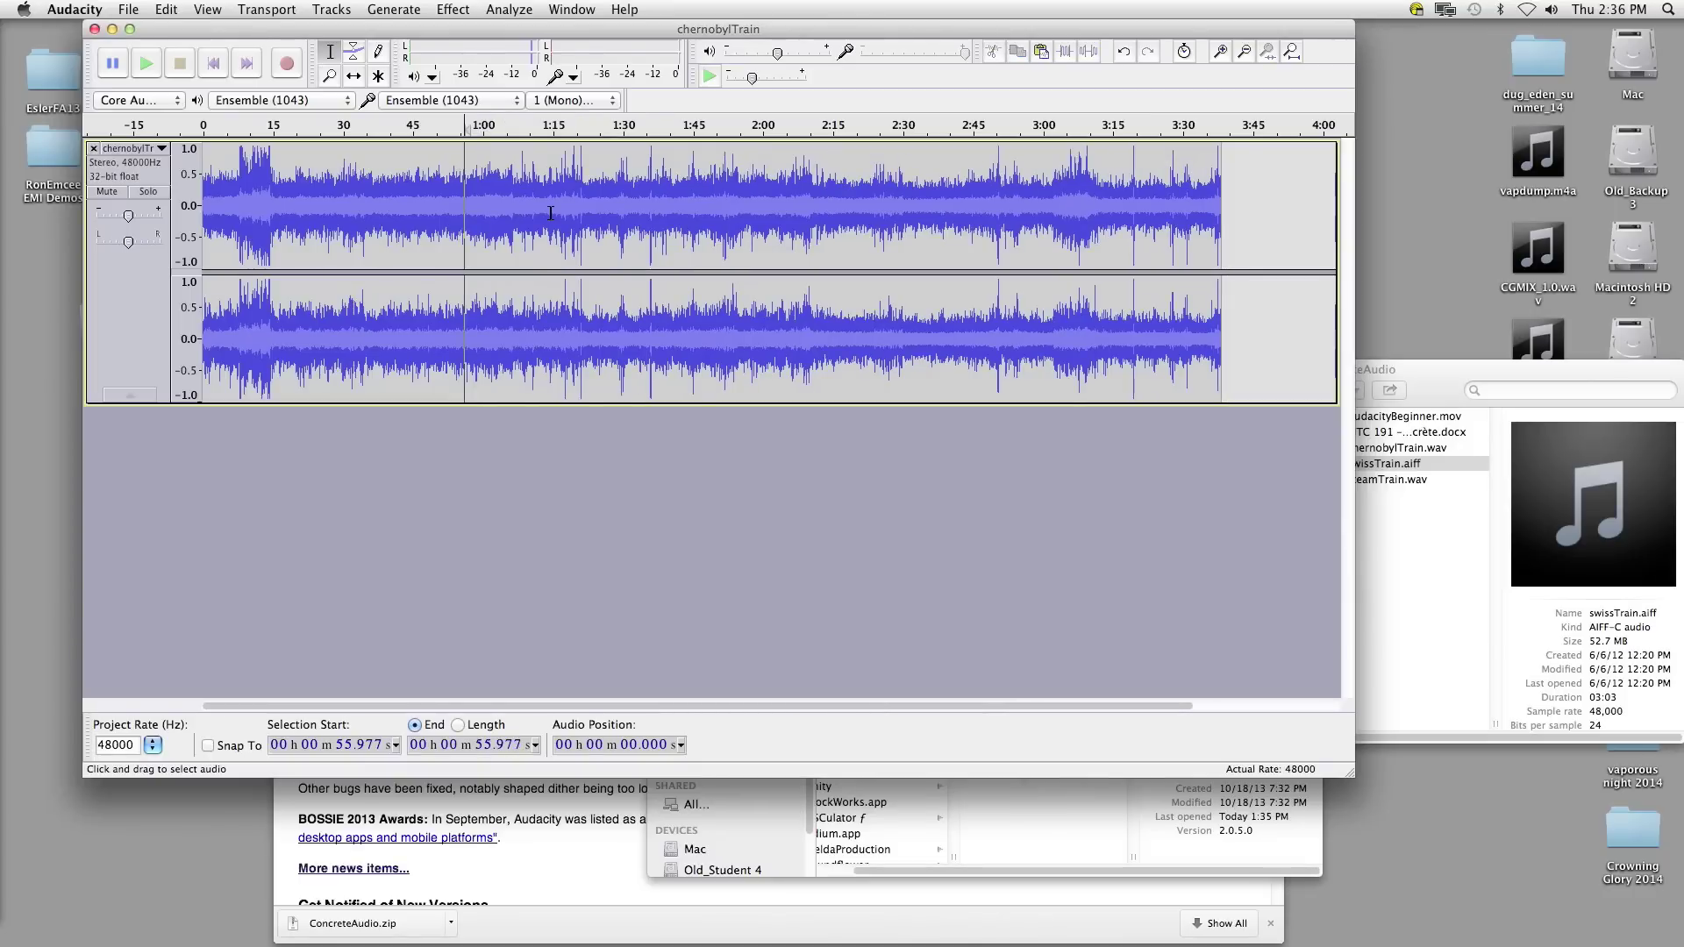
{"action": "key", "text": "super+z"}
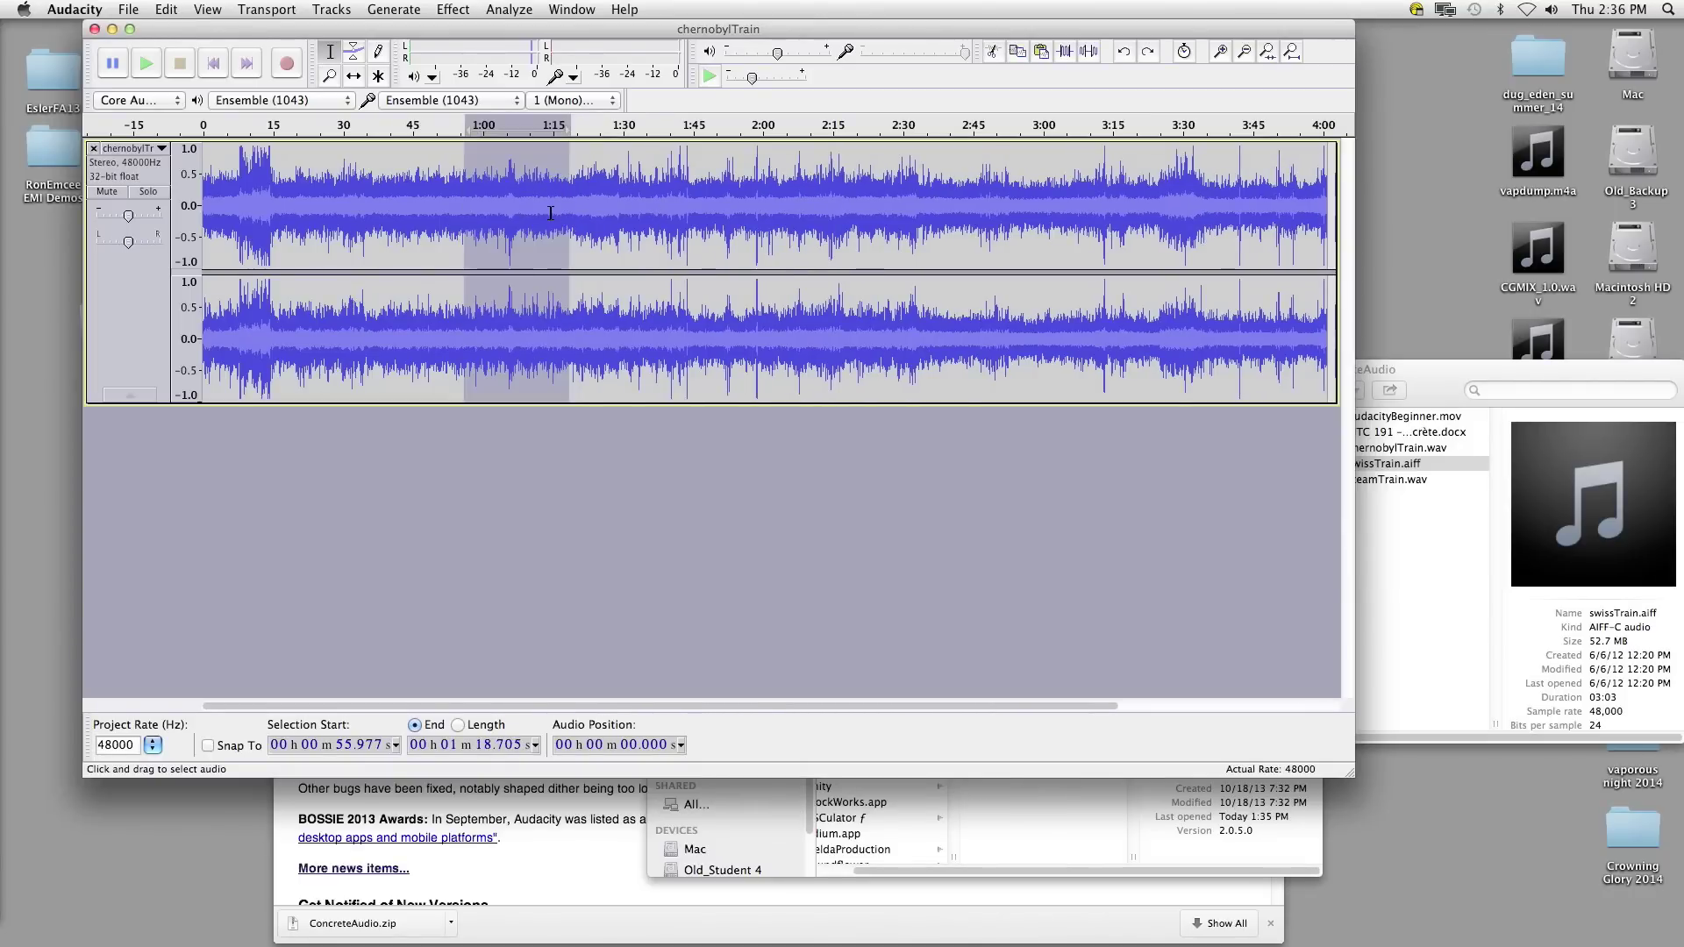
Step: Select the chernobylTrain audio between about 1:21 and 2:01, and replace the selection with a cursor at about 1:11
{"action": "left_click", "coordinate": [765, 223]}
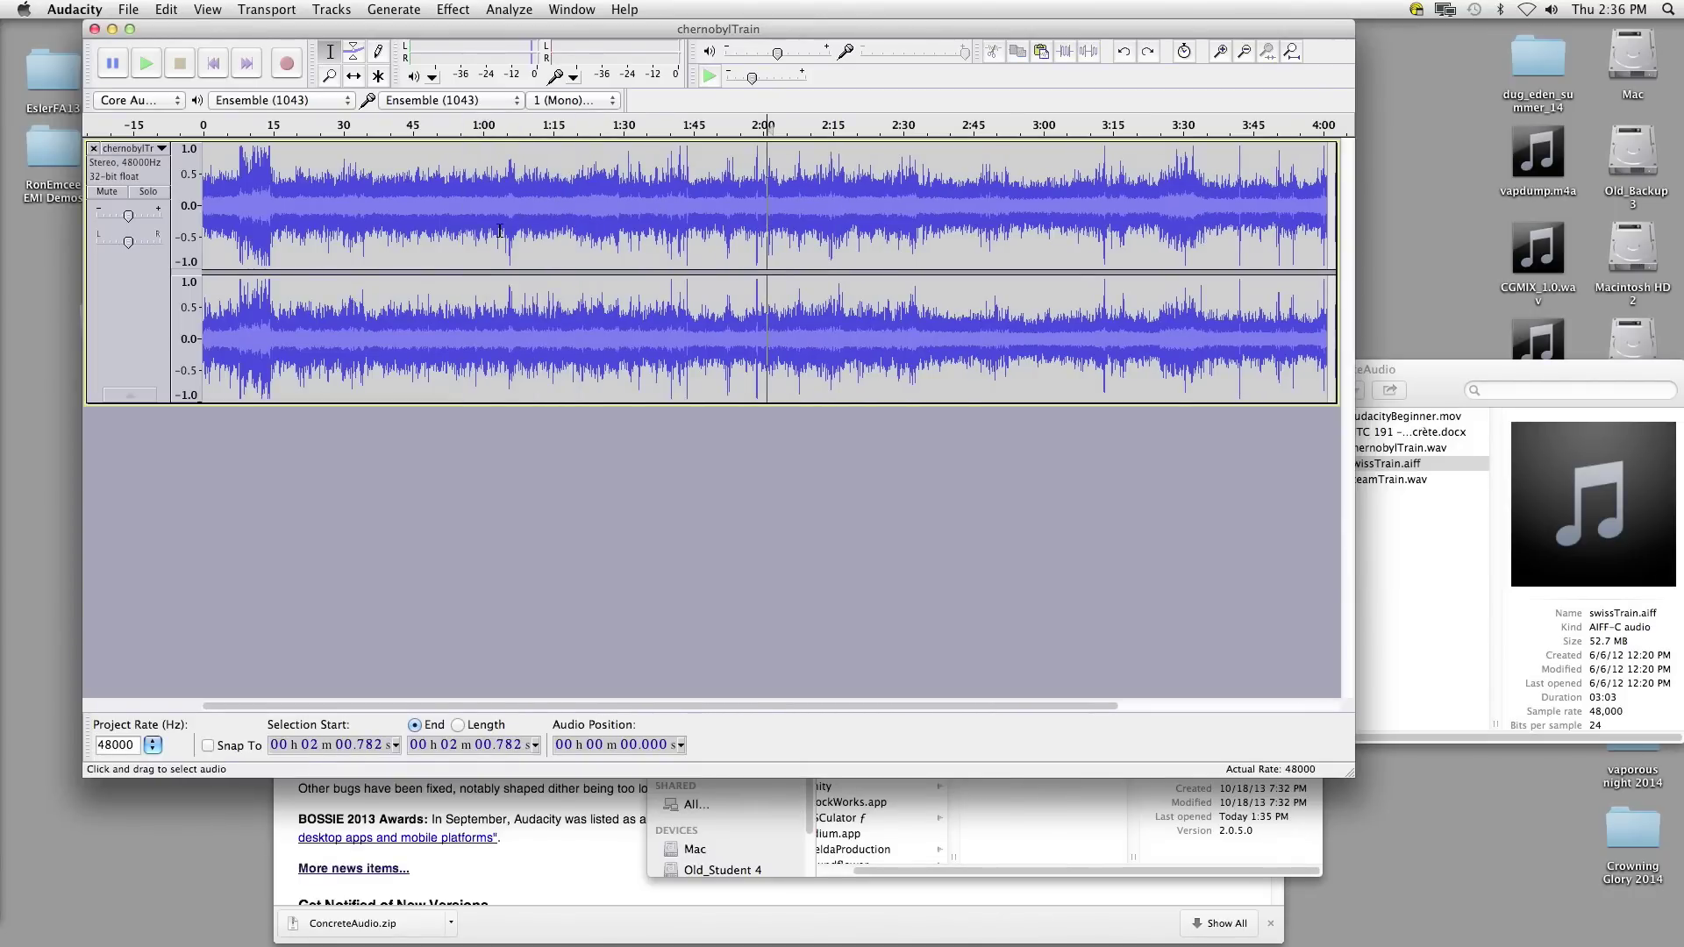
{"action": "left_click", "coordinate": [583, 237], "text": "shift"}
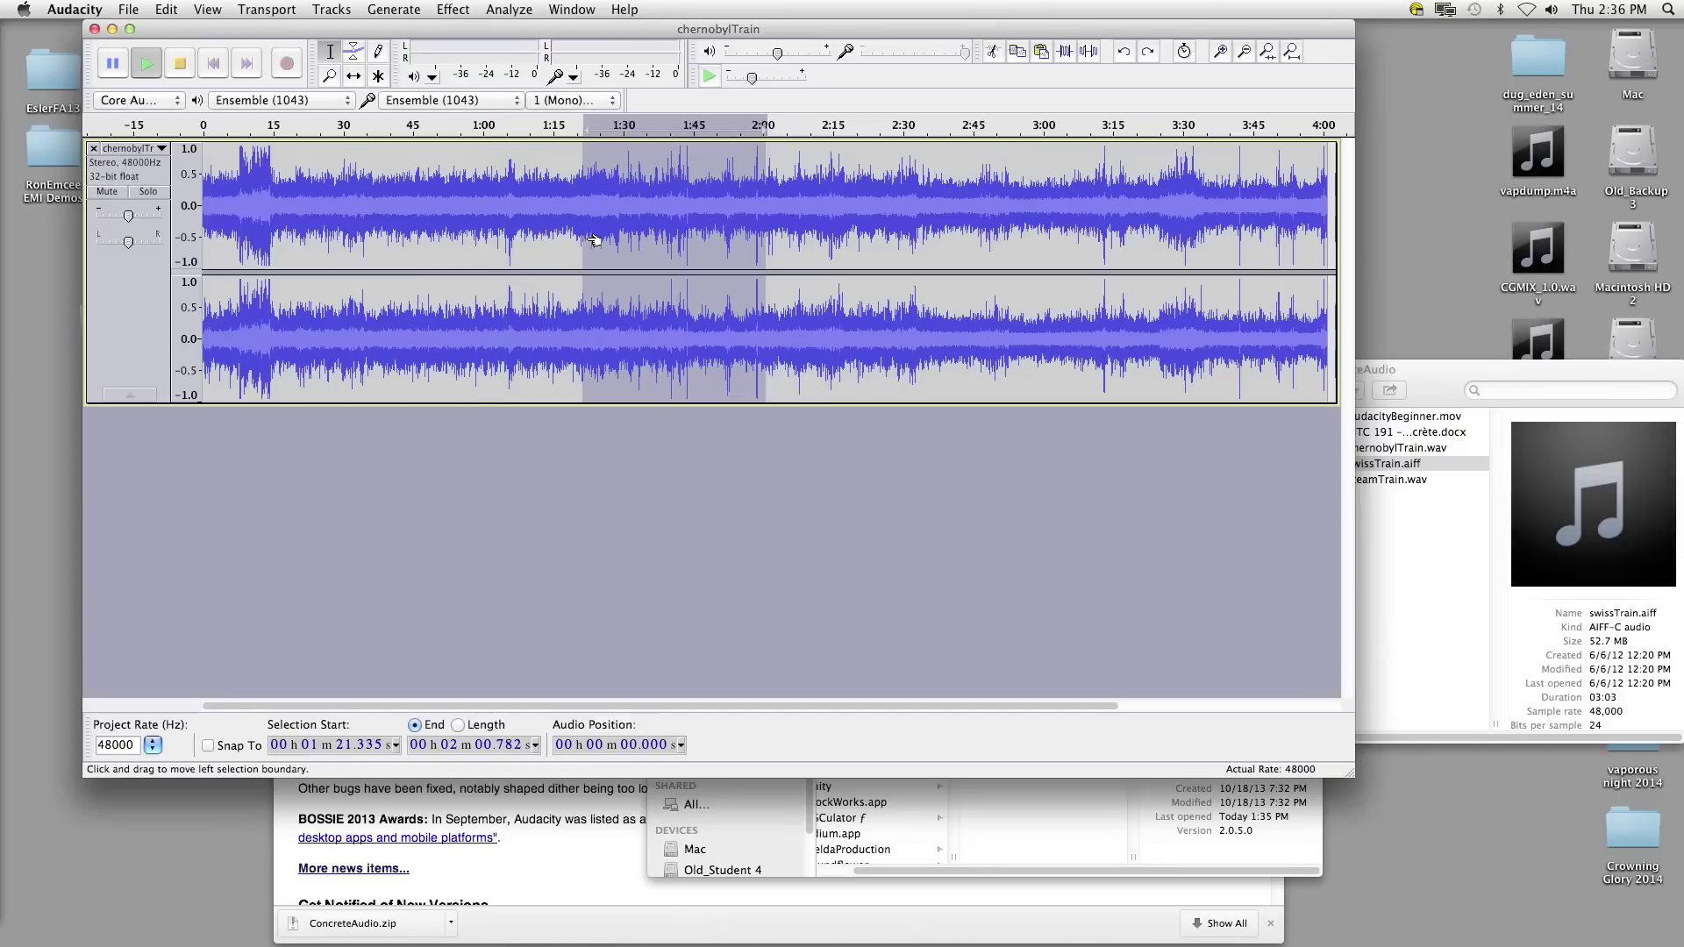
{"action": "left_click", "coordinate": [537, 238]}
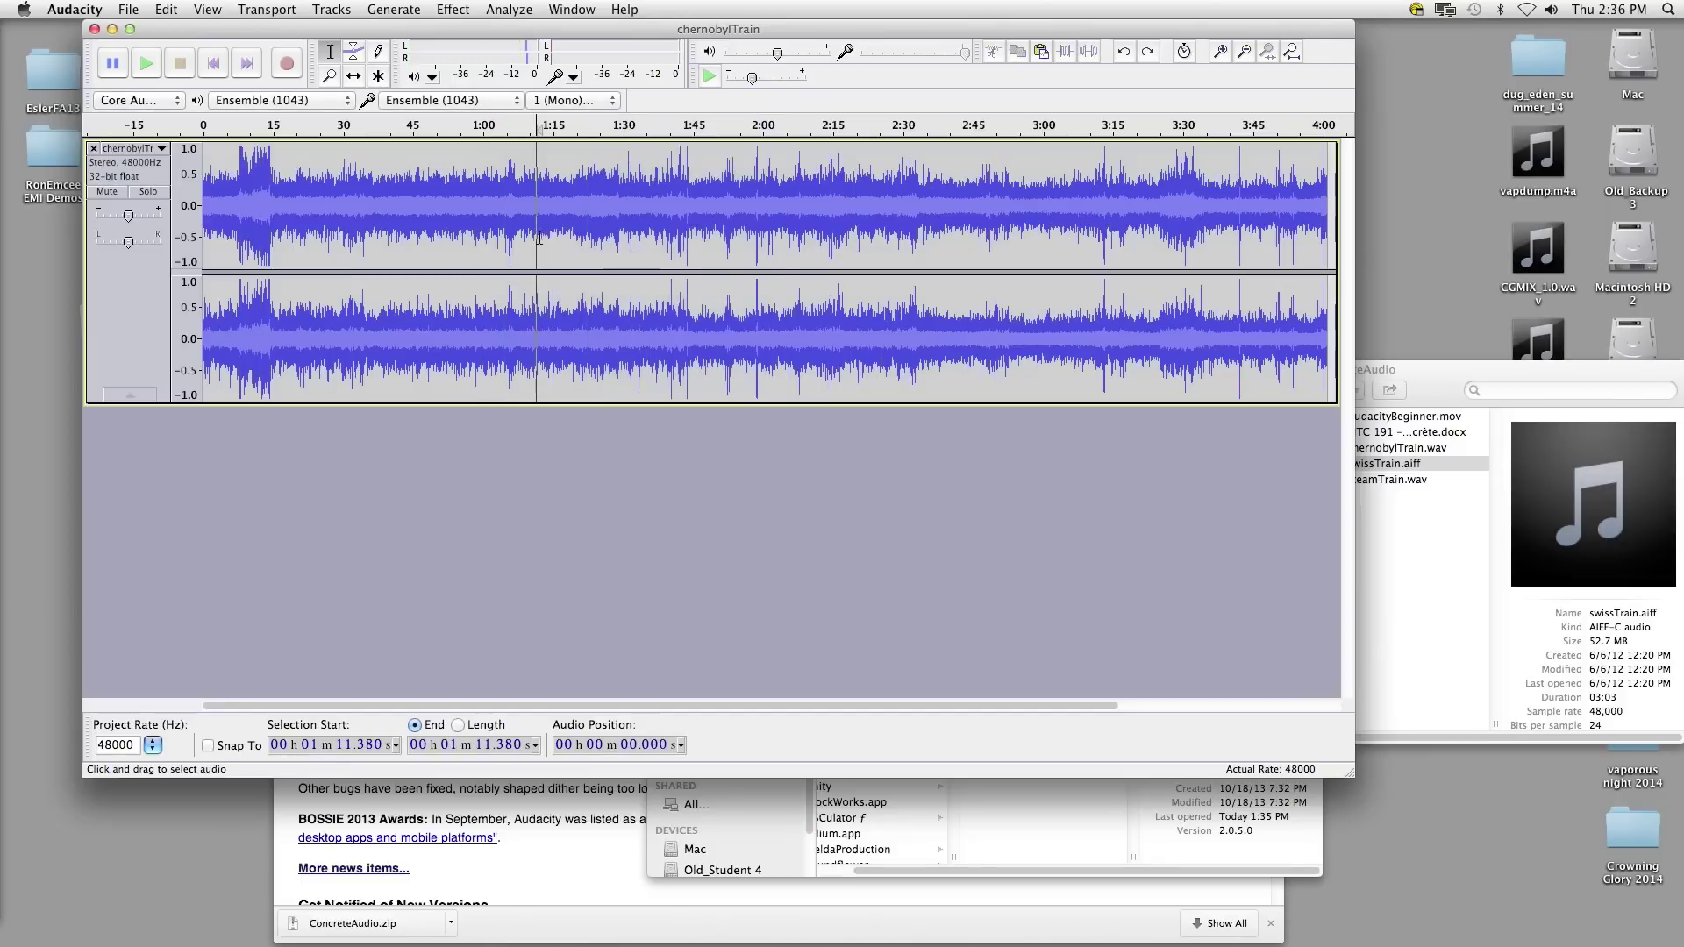
Step: Paste a copy of a stretch about 12 seconds long at about 1:23 in chernobylTrain, and undo and redo the paste
{"action": "left_click_drag", "start_coordinate": [367, 205], "coordinate": [424, 209]}
{"action": "left_click", "coordinate": [594, 212]}
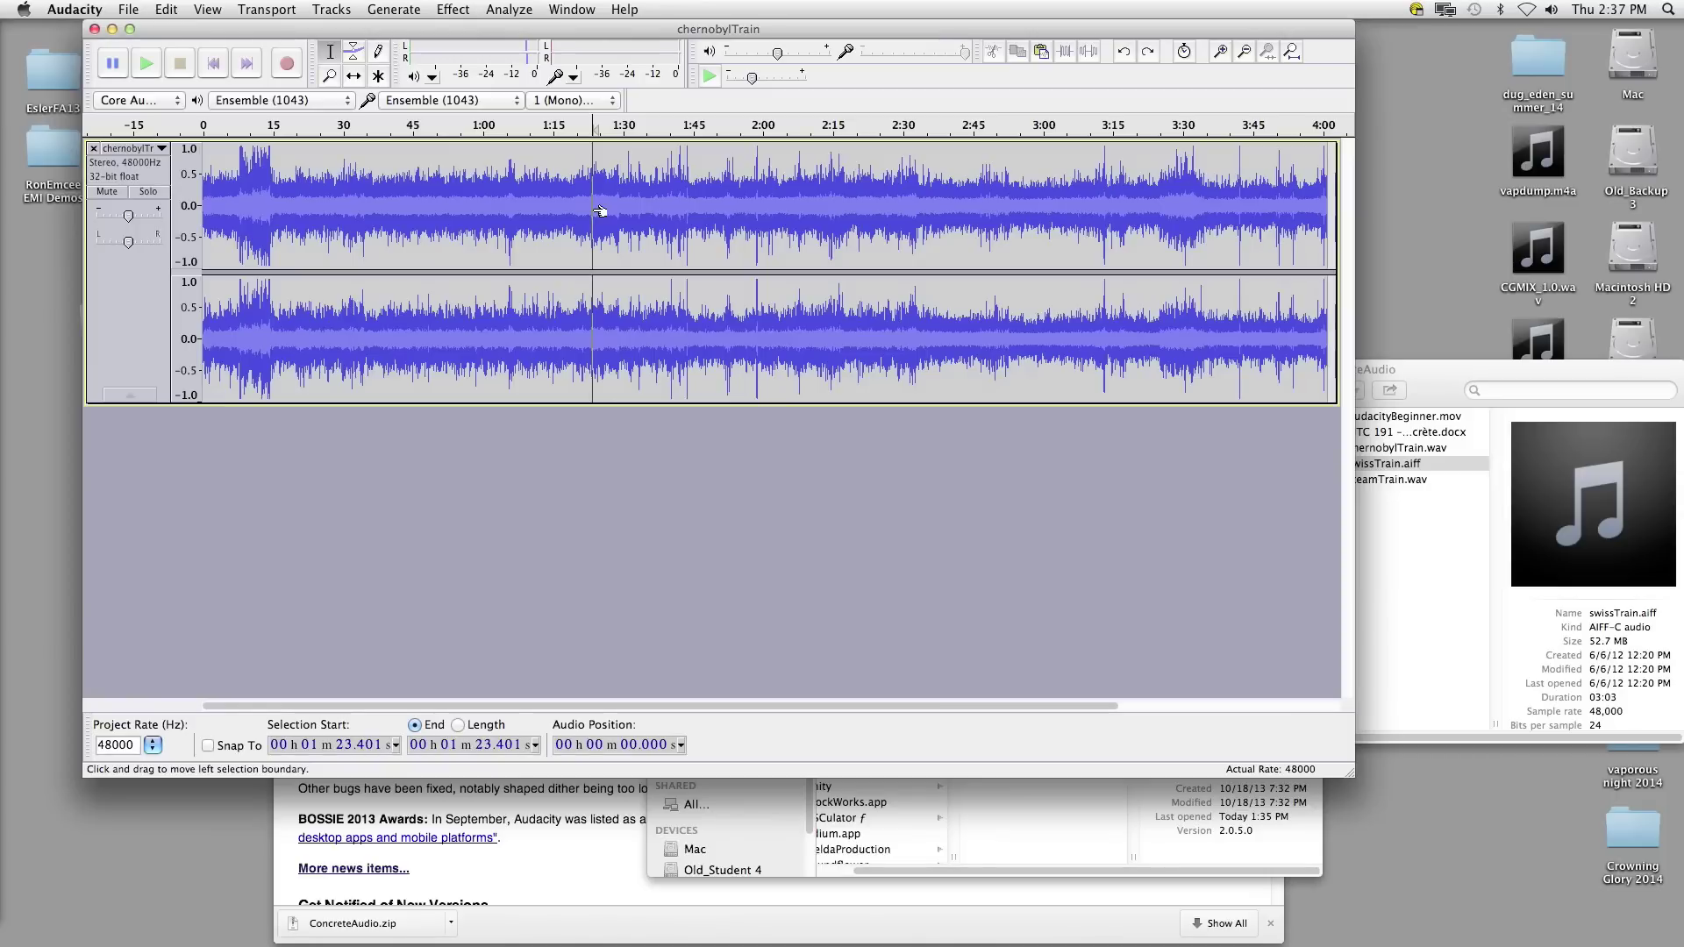
{"action": "key", "text": "cmd+v"}
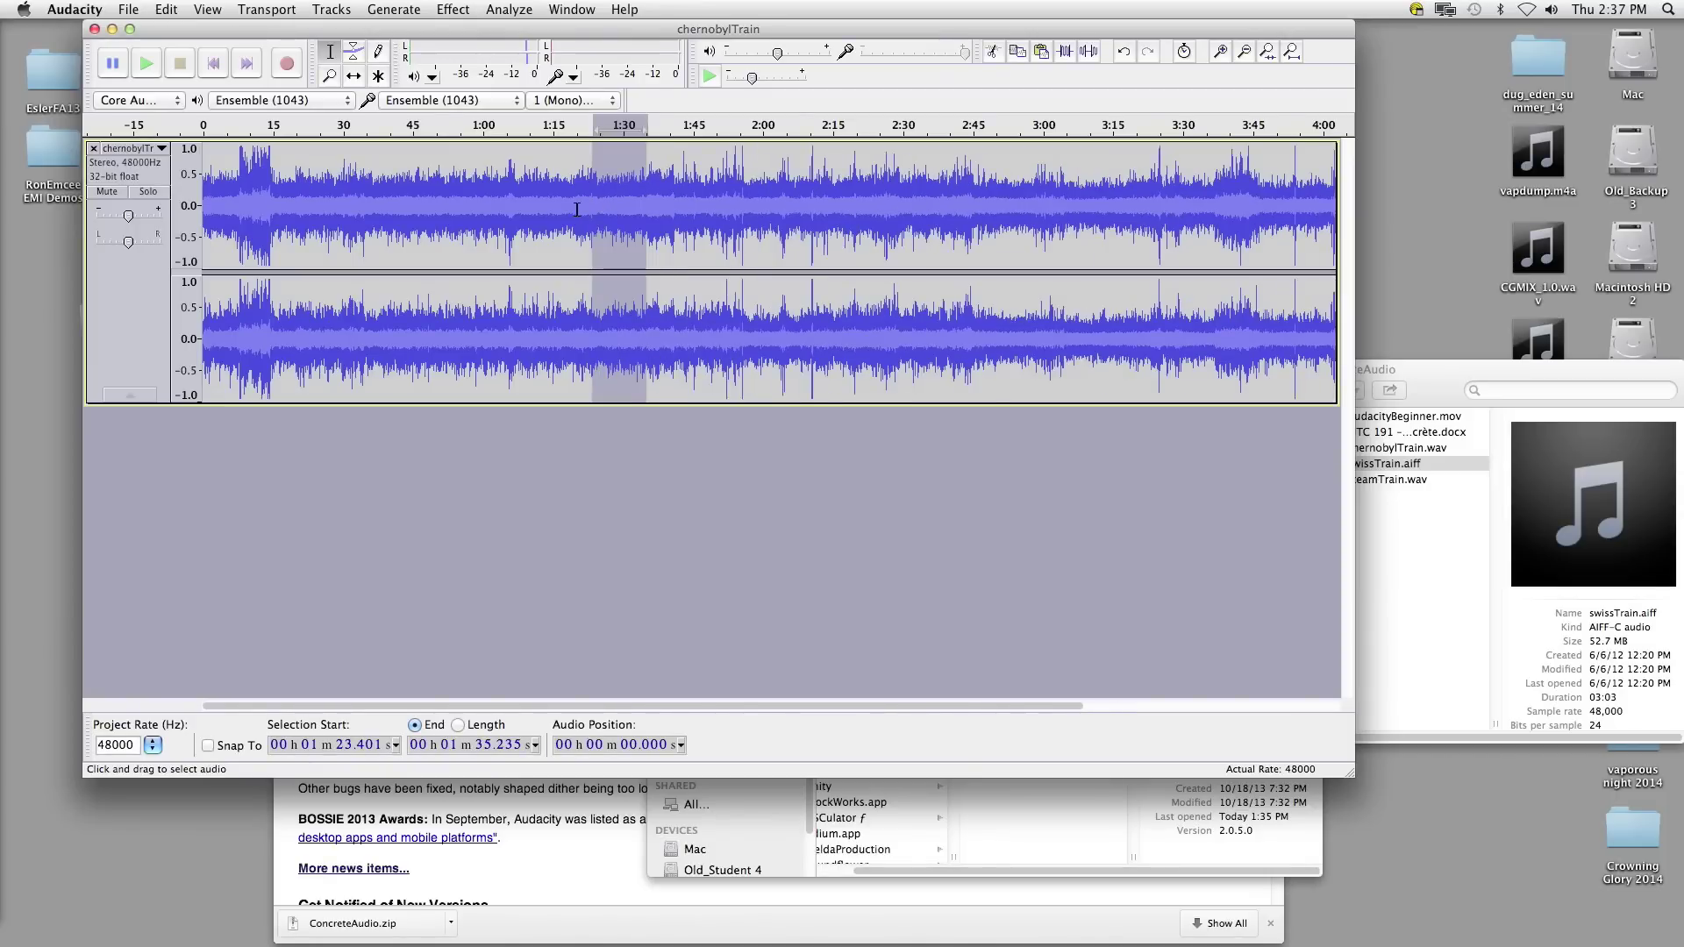
{"action": "key", "text": "super+z"}
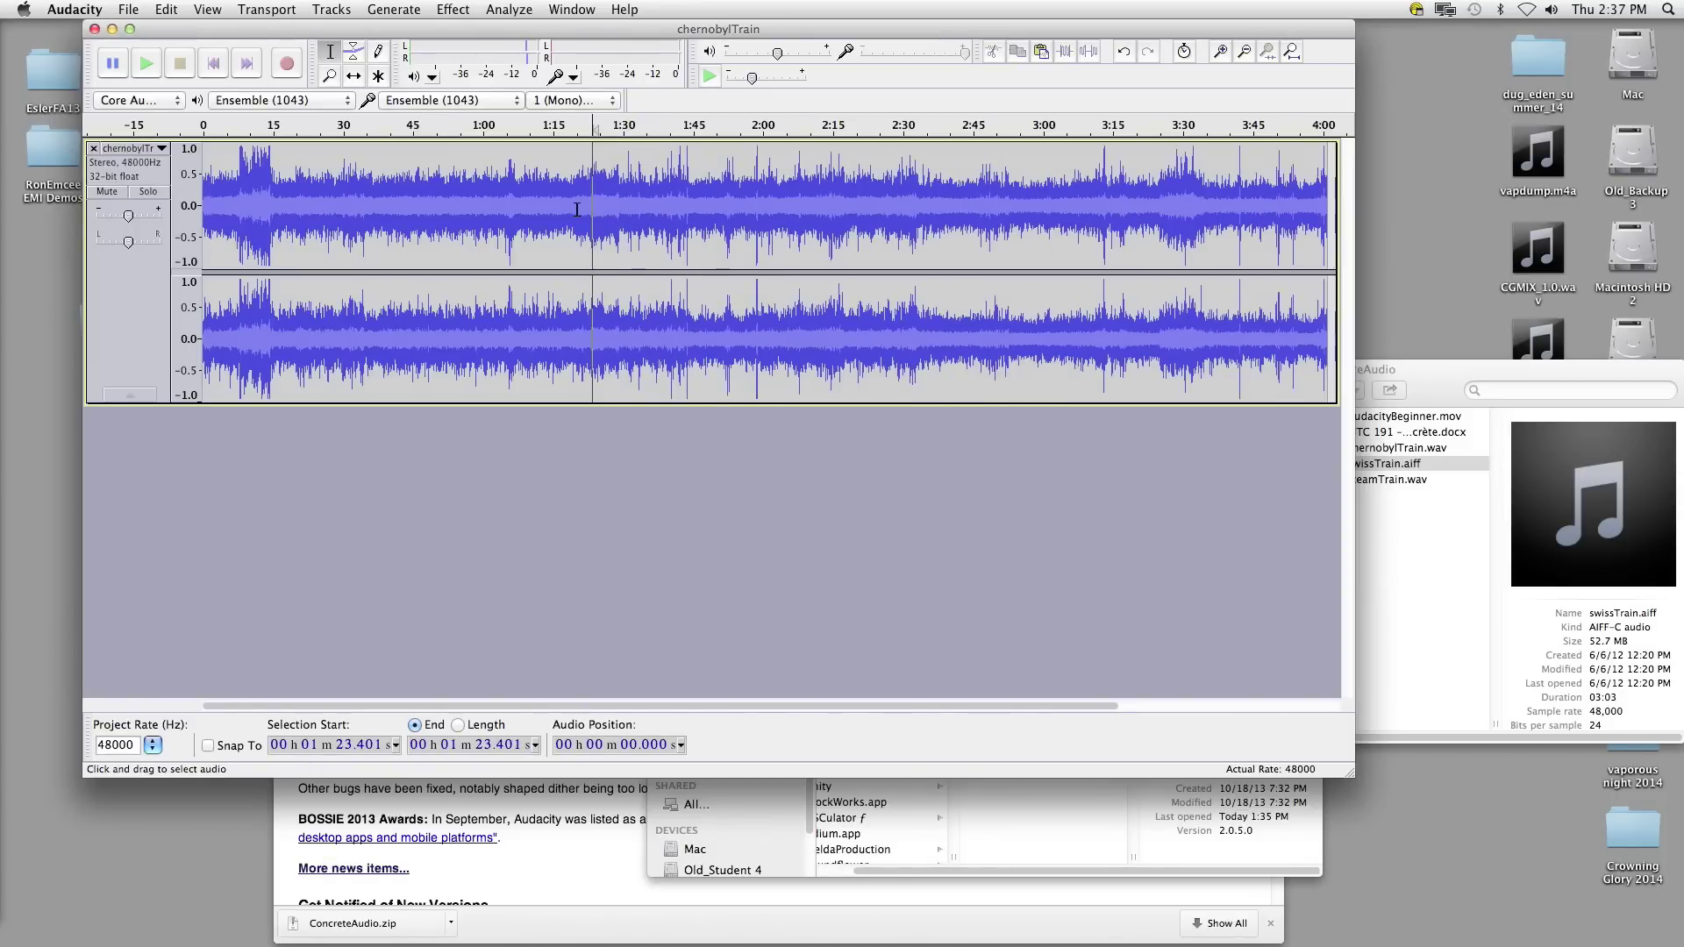
{"action": "key", "text": "super+shift+z"}
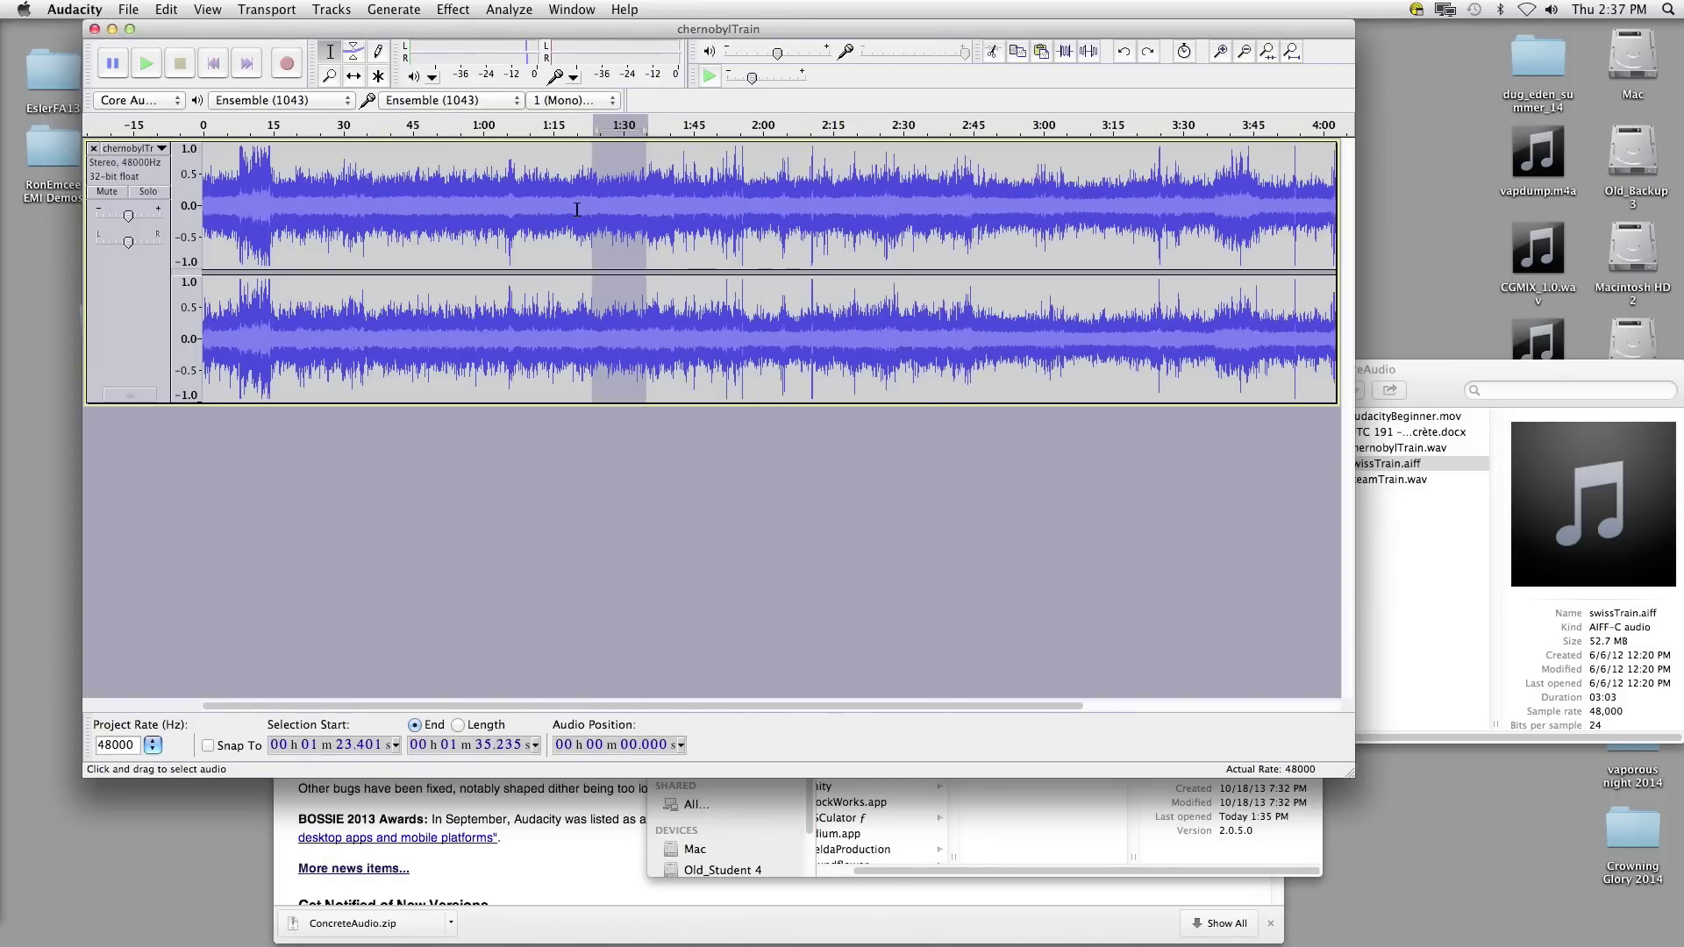
Step: Undo the last two edits and remove the short second chernobylTrain track
{"action": "key", "text": "super+z"}
{"action": "key", "text": "super+z"}
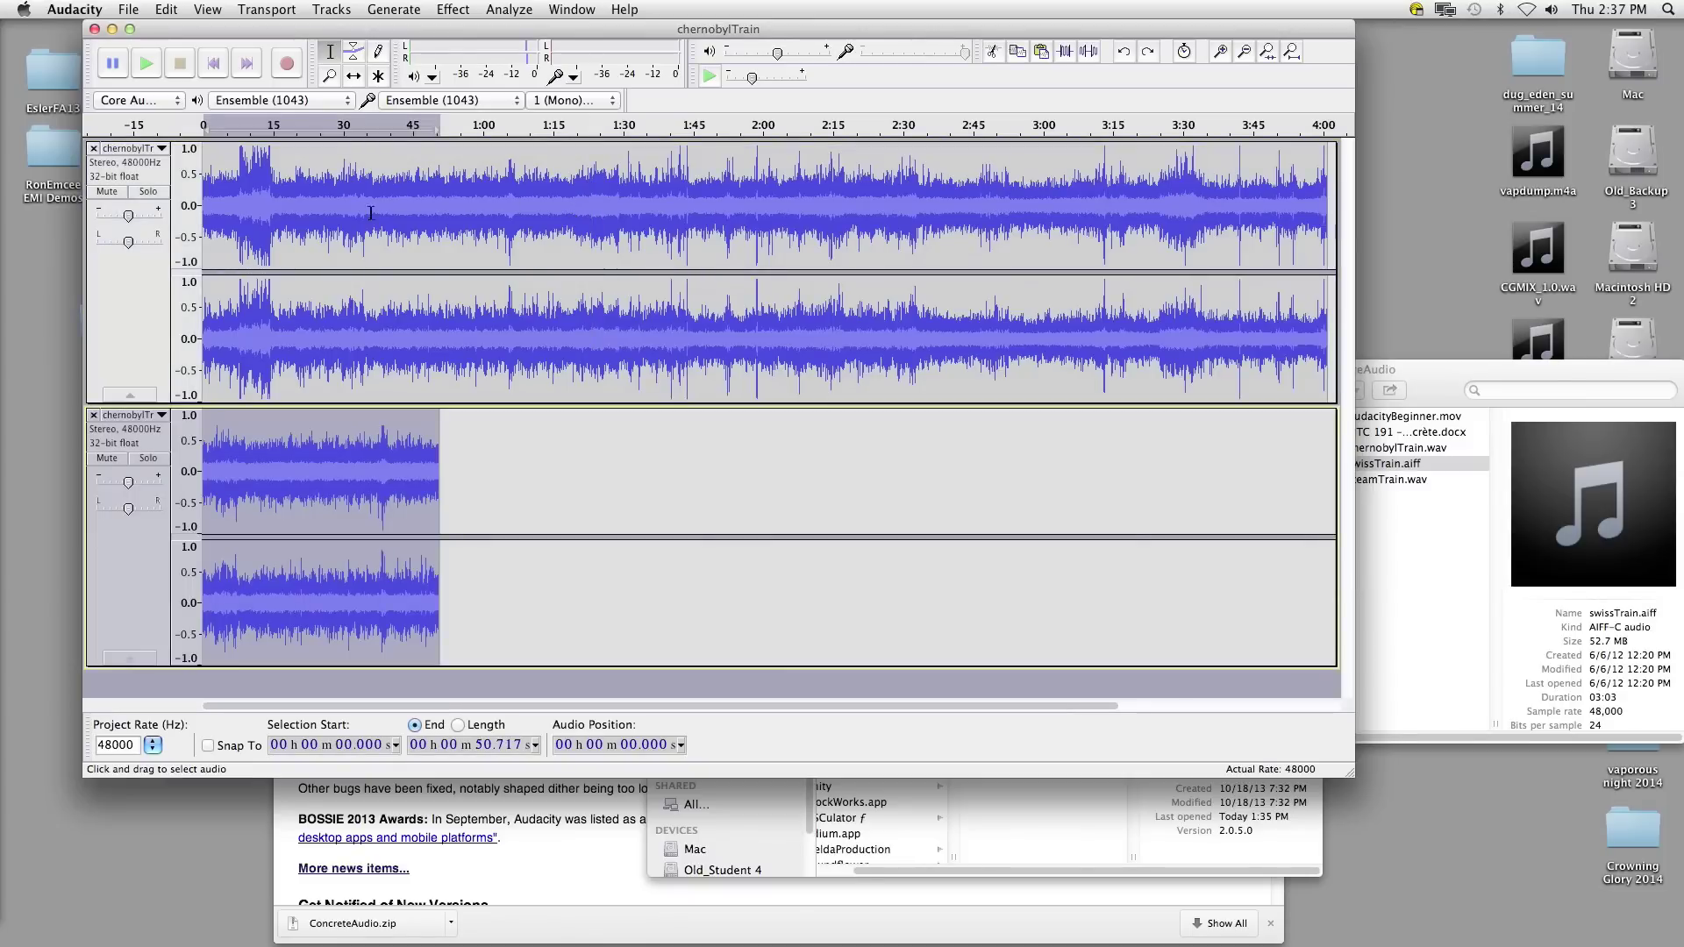
{"action": "left_click", "coordinate": [93, 416]}
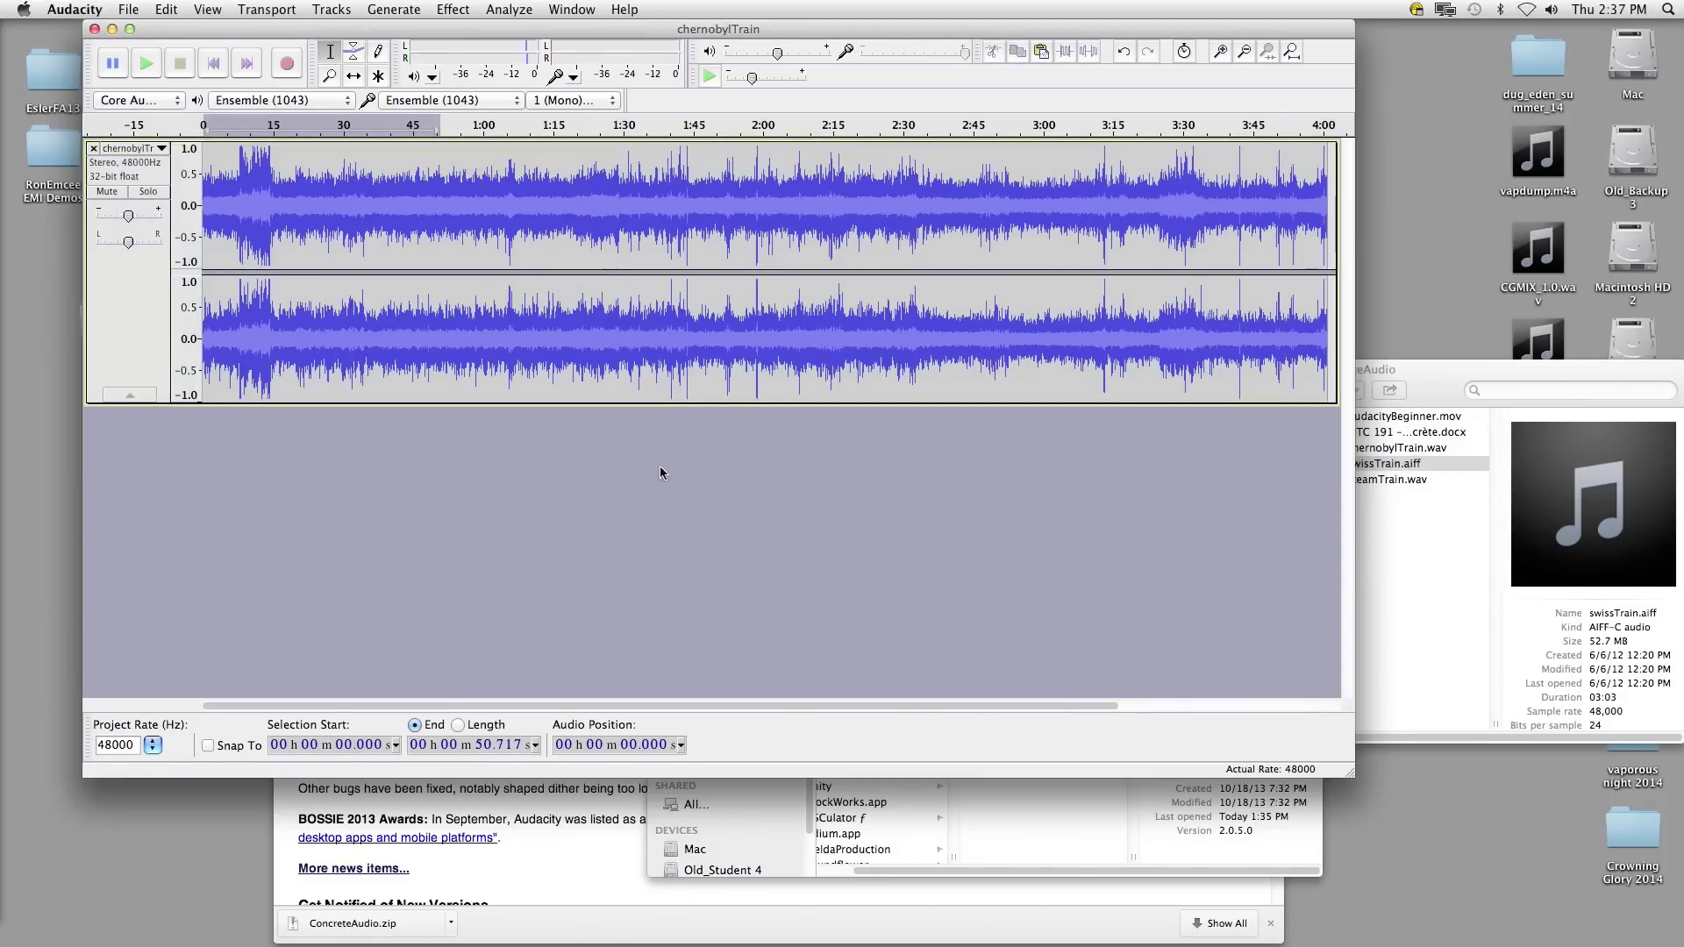
Step: Play the chernobylTrain audio from about 1:38.4 to 1:40.5, and shorten the selection's end to about 1:39.4
{"action": "left_click", "coordinate": [546, 235]}
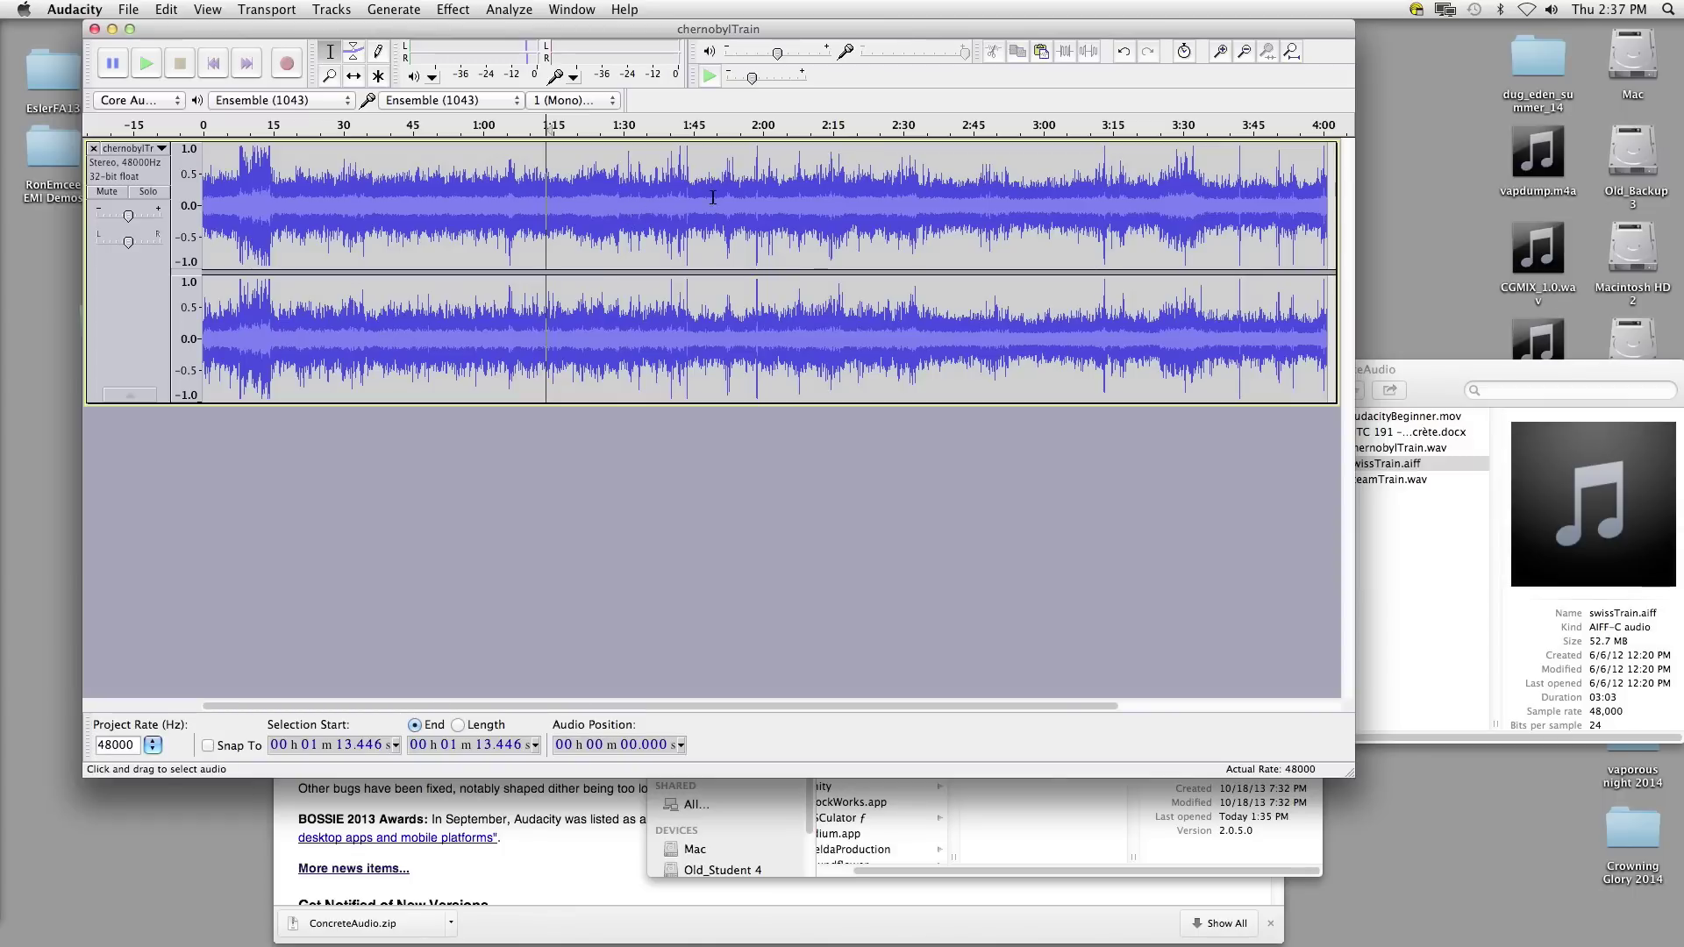
{"action": "left_click_drag", "start_coordinate": [664, 200], "coordinate": [671, 200]}
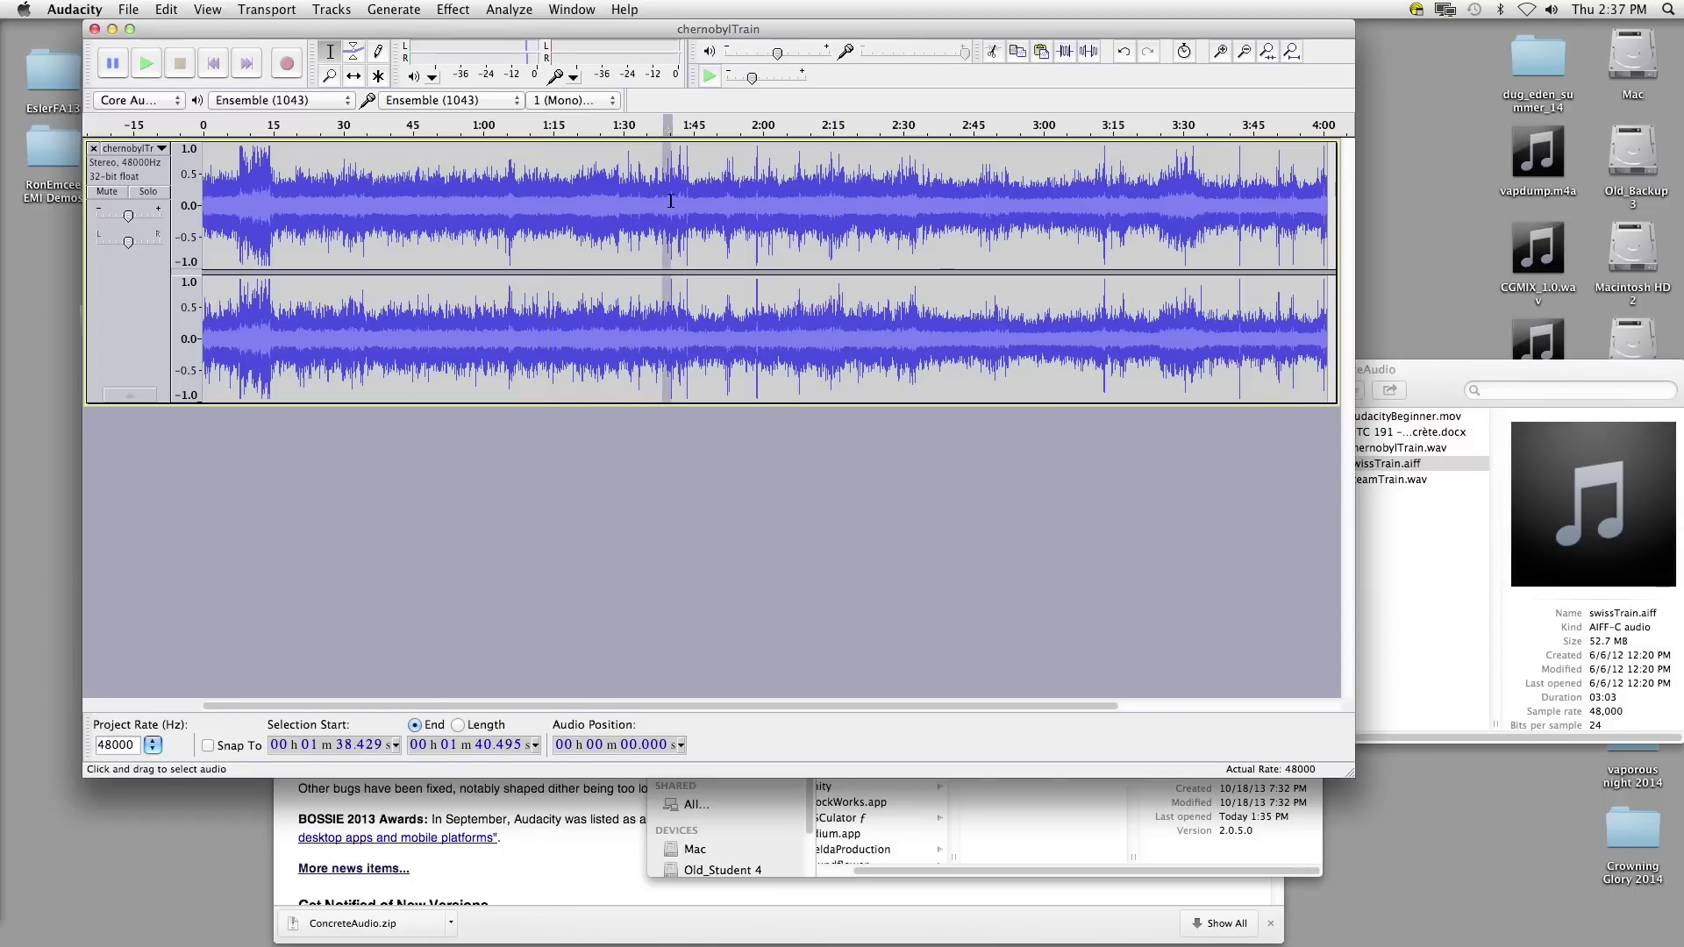
{"action": "key", "text": "space"}
{"action": "key", "text": "space"}
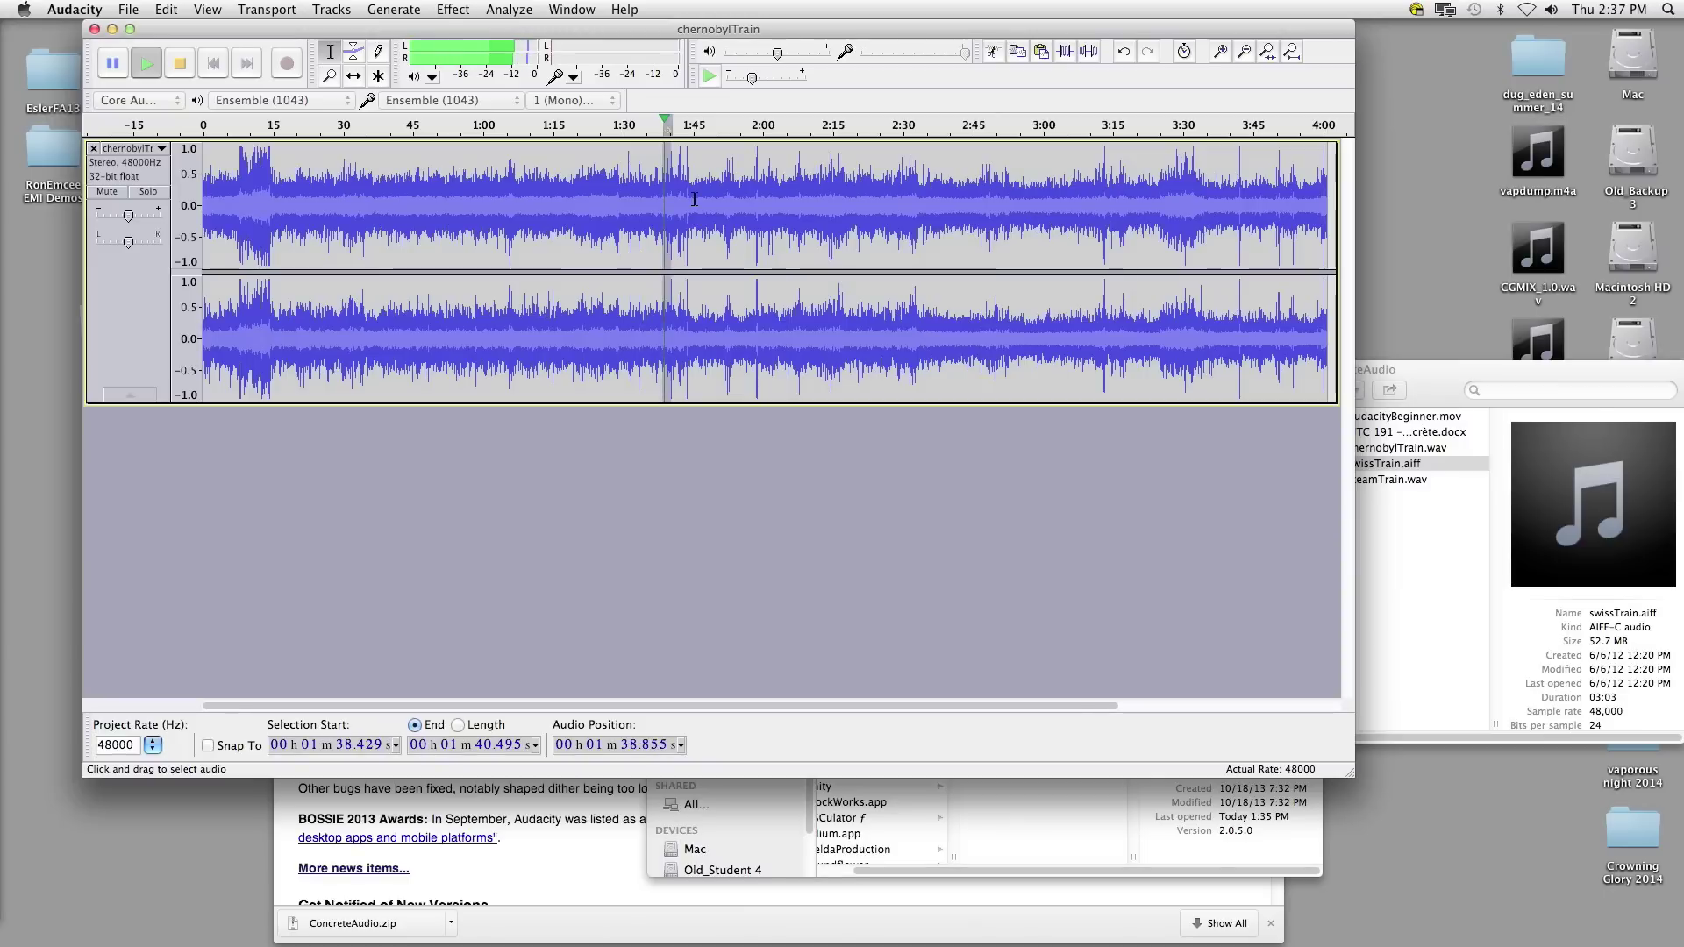
{"action": "left_click_drag", "start_coordinate": [666, 203], "coordinate": [660, 206]}
{"action": "key", "text": "space"}
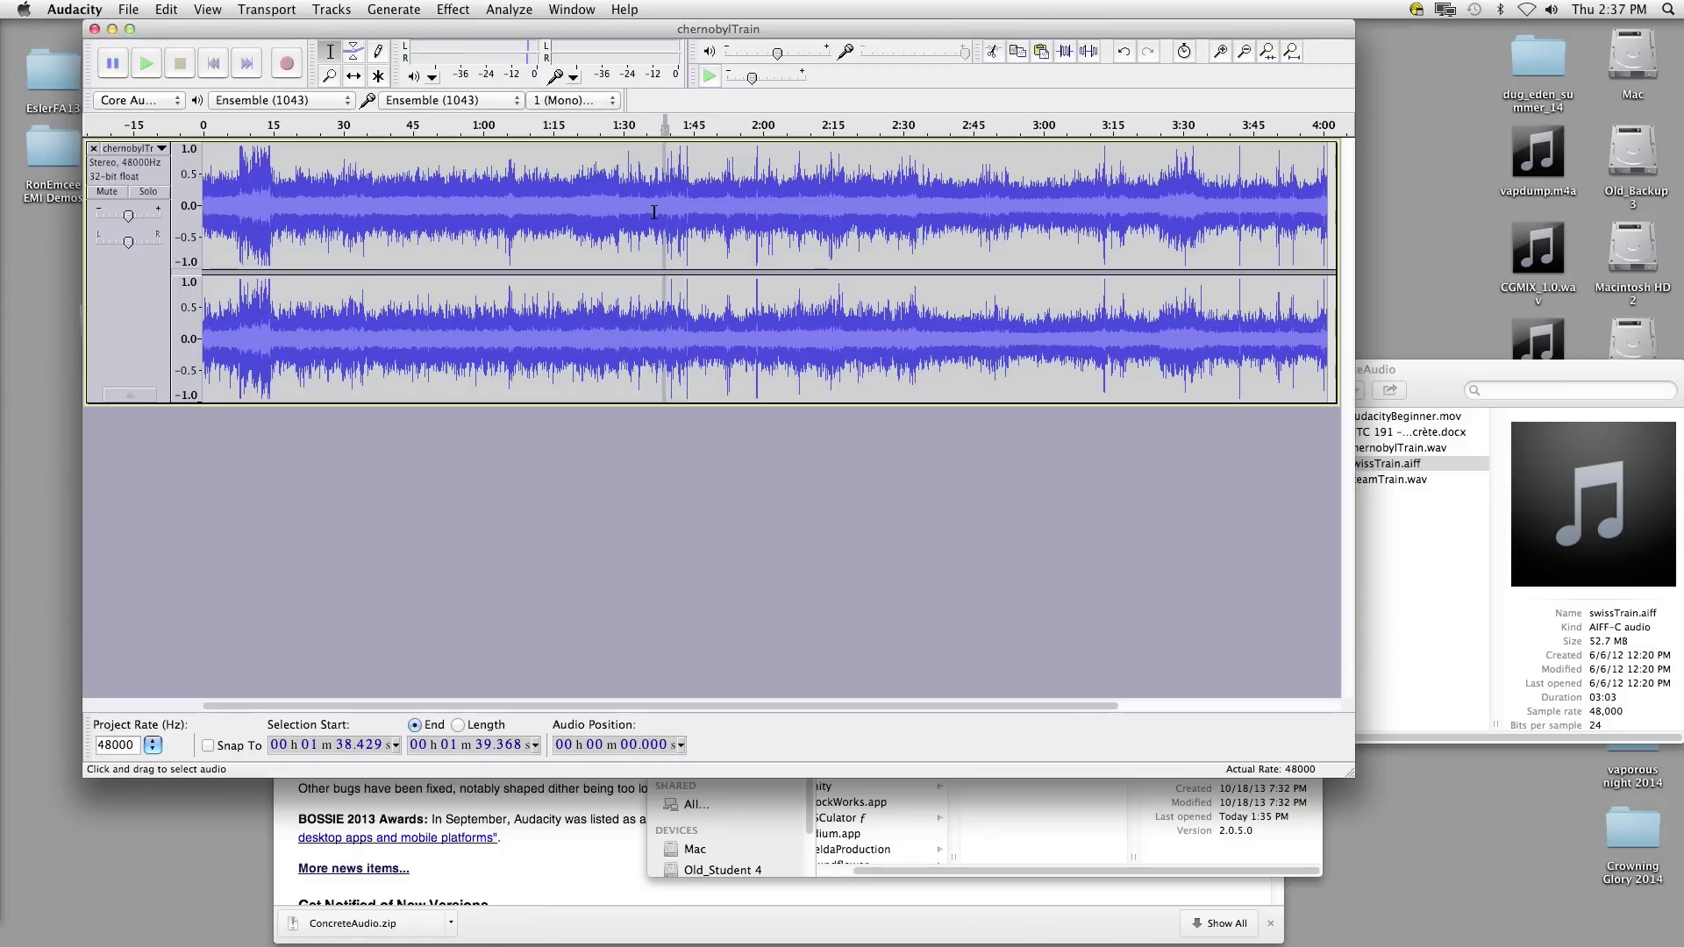
Step: Shorten the selection to end at about 1:38.9, and trim away the chernobylTrain audio outside it
{"action": "left_click", "coordinate": [329, 77]}
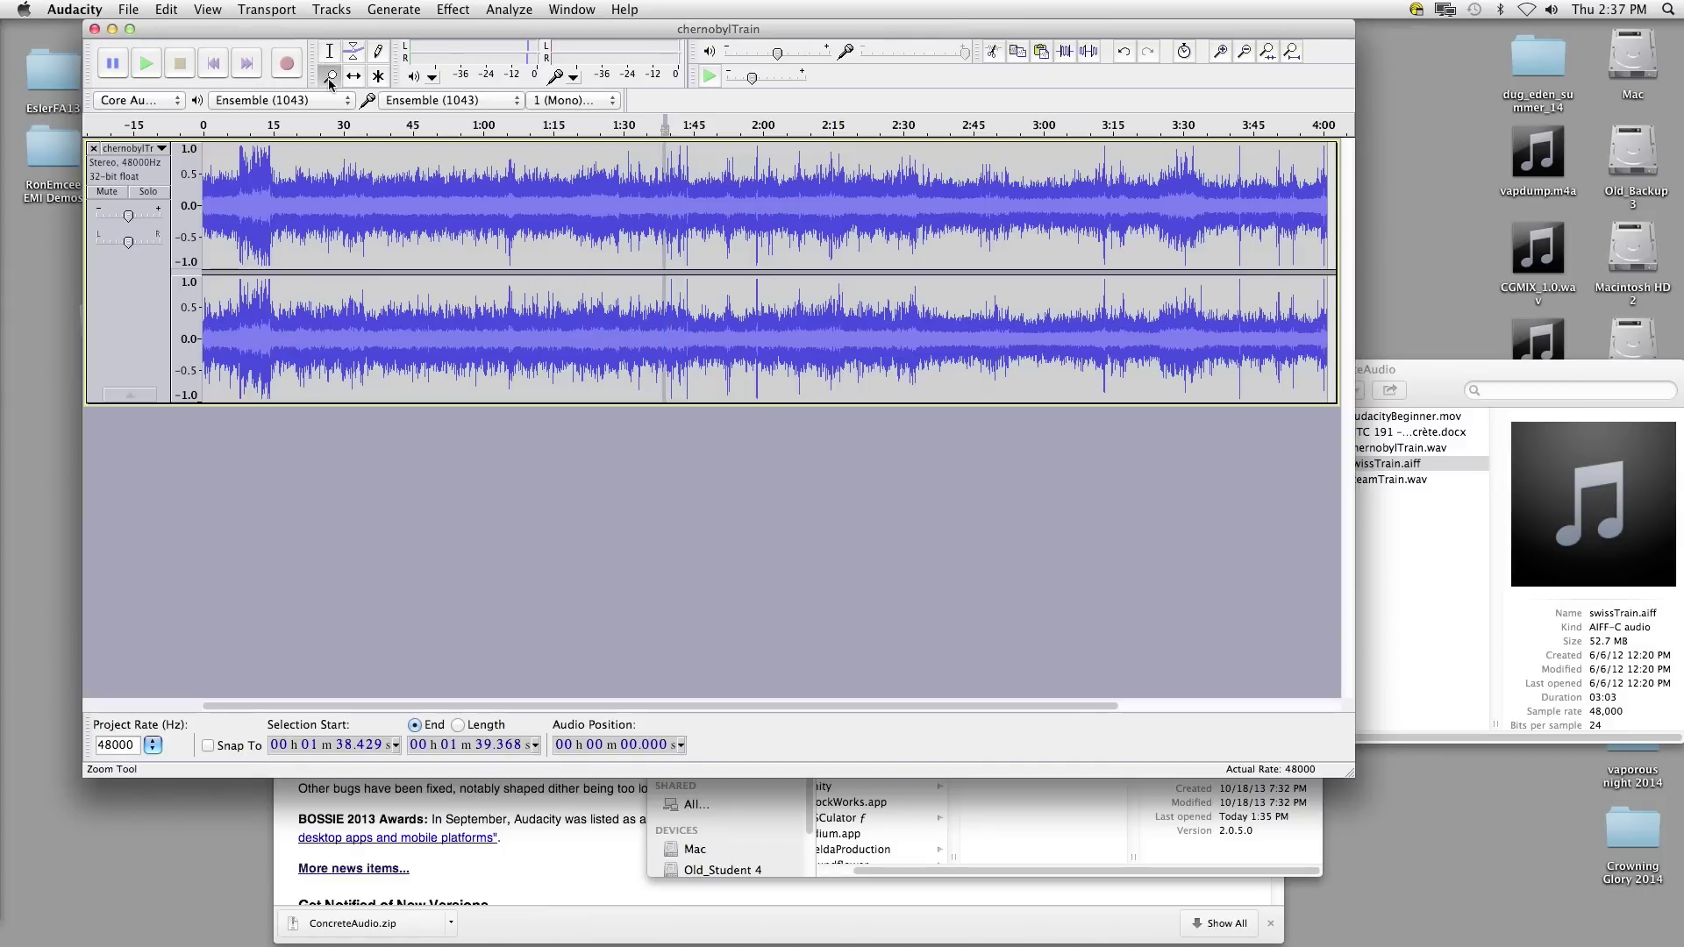
{"action": "left_click", "coordinate": [663, 237]}
{"action": "left_click", "coordinate": [663, 237]}
{"action": "left_click", "coordinate": [659, 235]}
{"action": "left_click", "coordinate": [668, 235]}
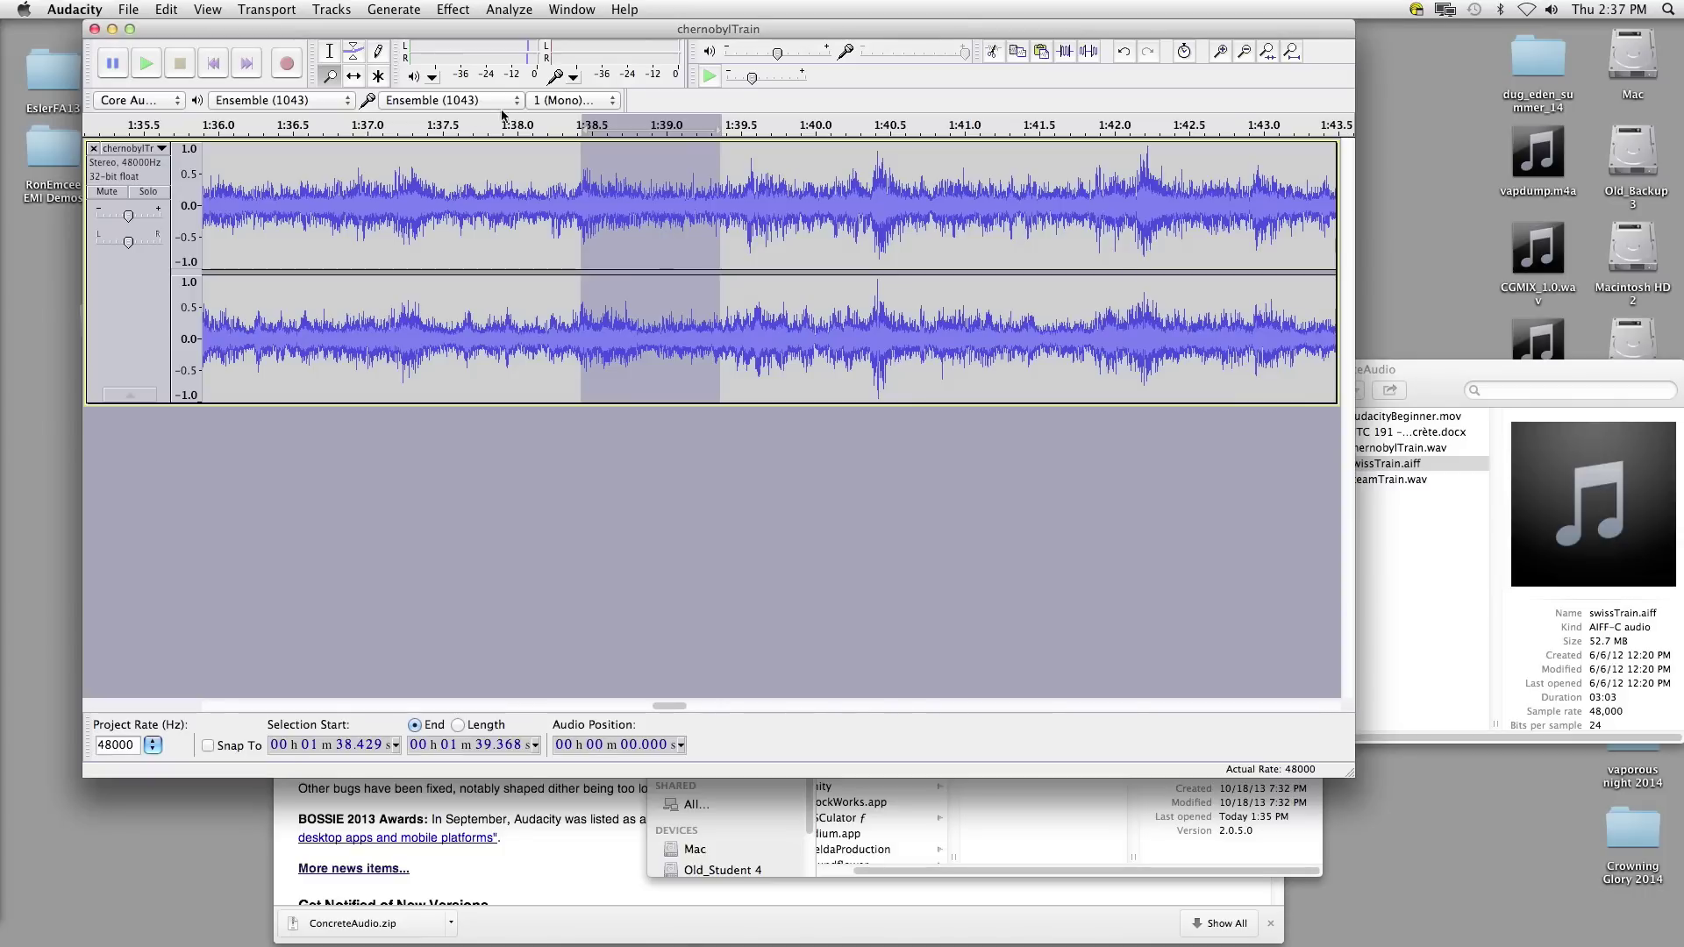
{"action": "left_click", "coordinate": [329, 51]}
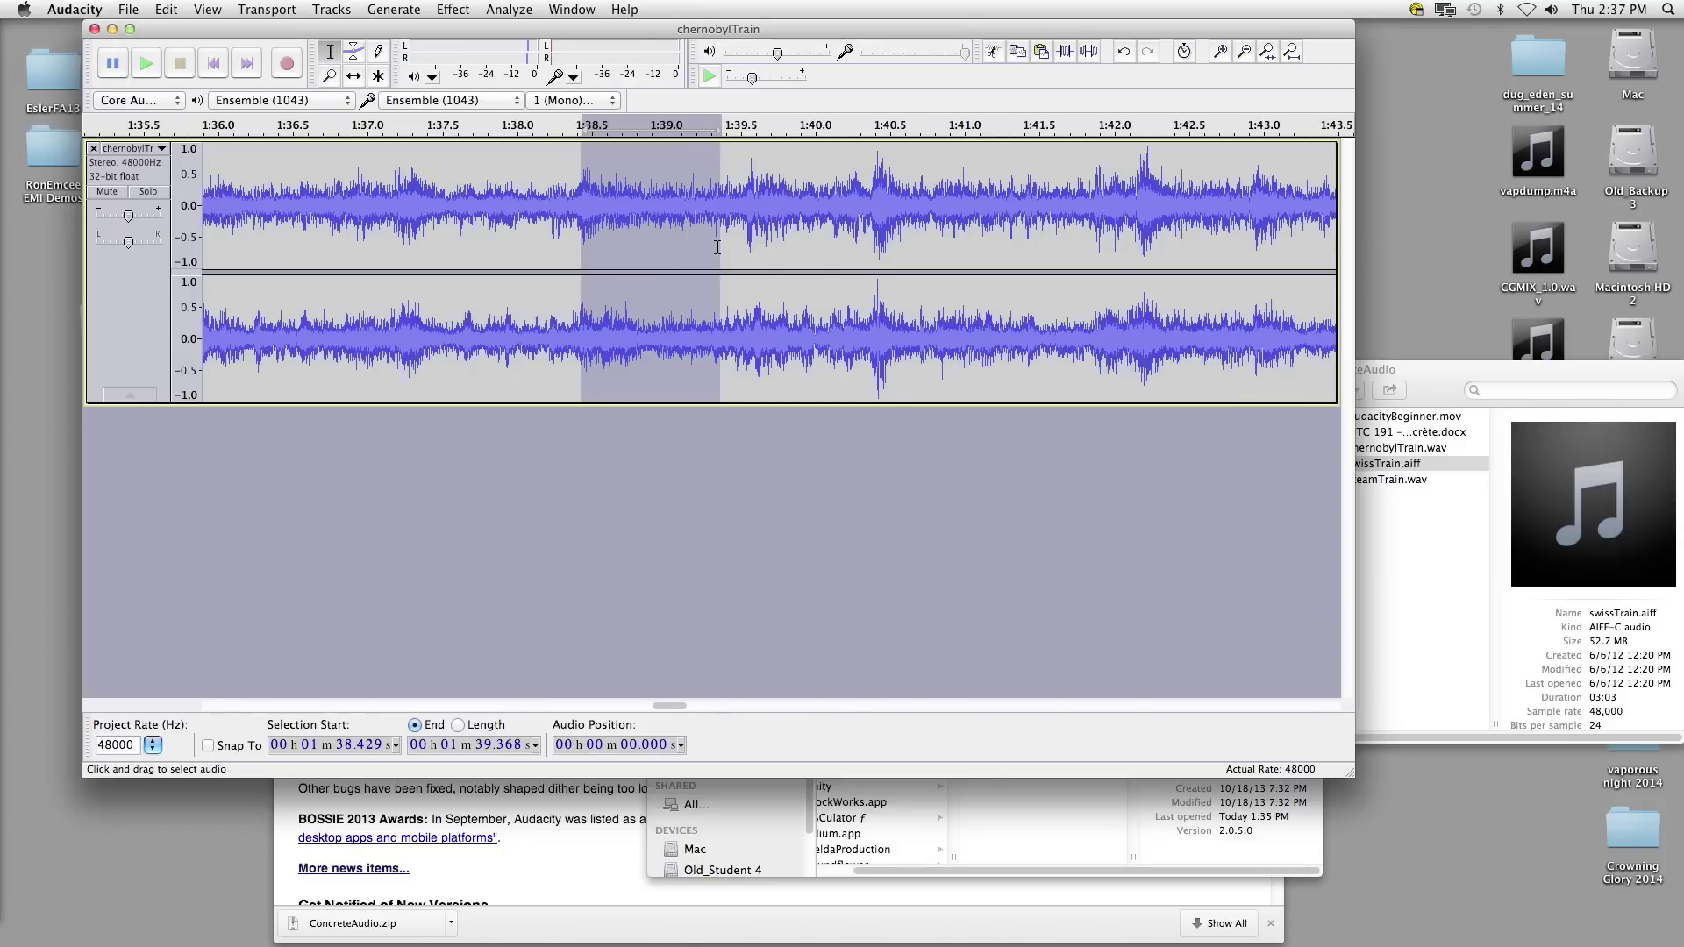
{"action": "left_click_drag", "start_coordinate": [714, 249], "coordinate": [643, 251]}
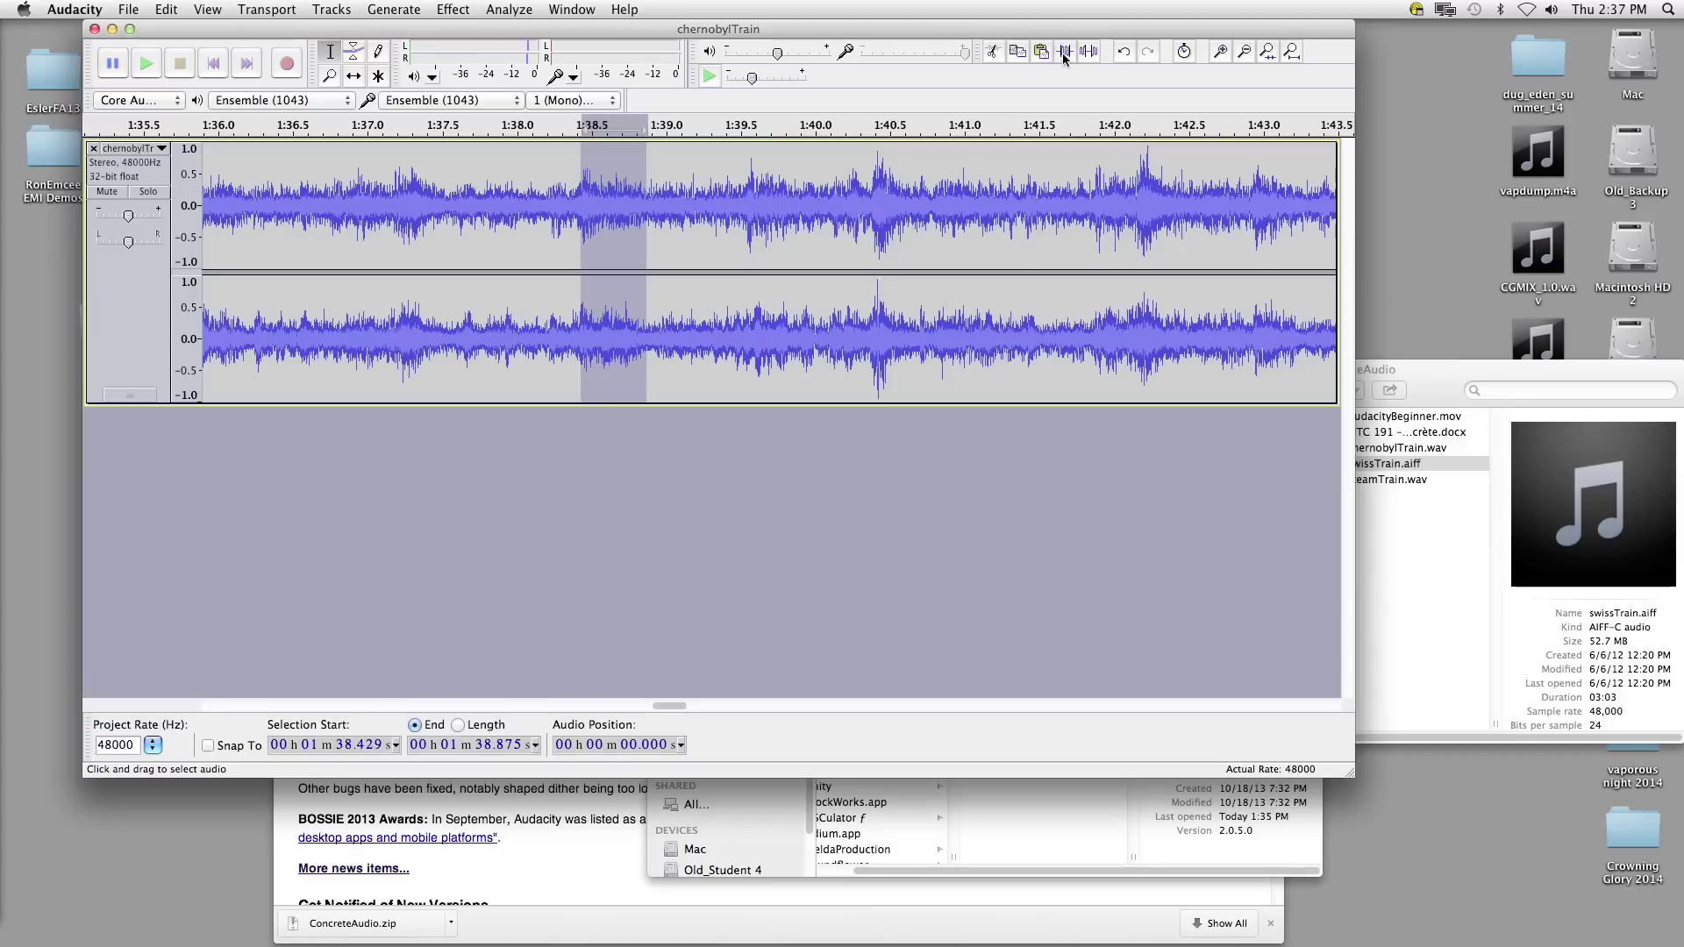
{"action": "left_click", "coordinate": [1293, 52]}
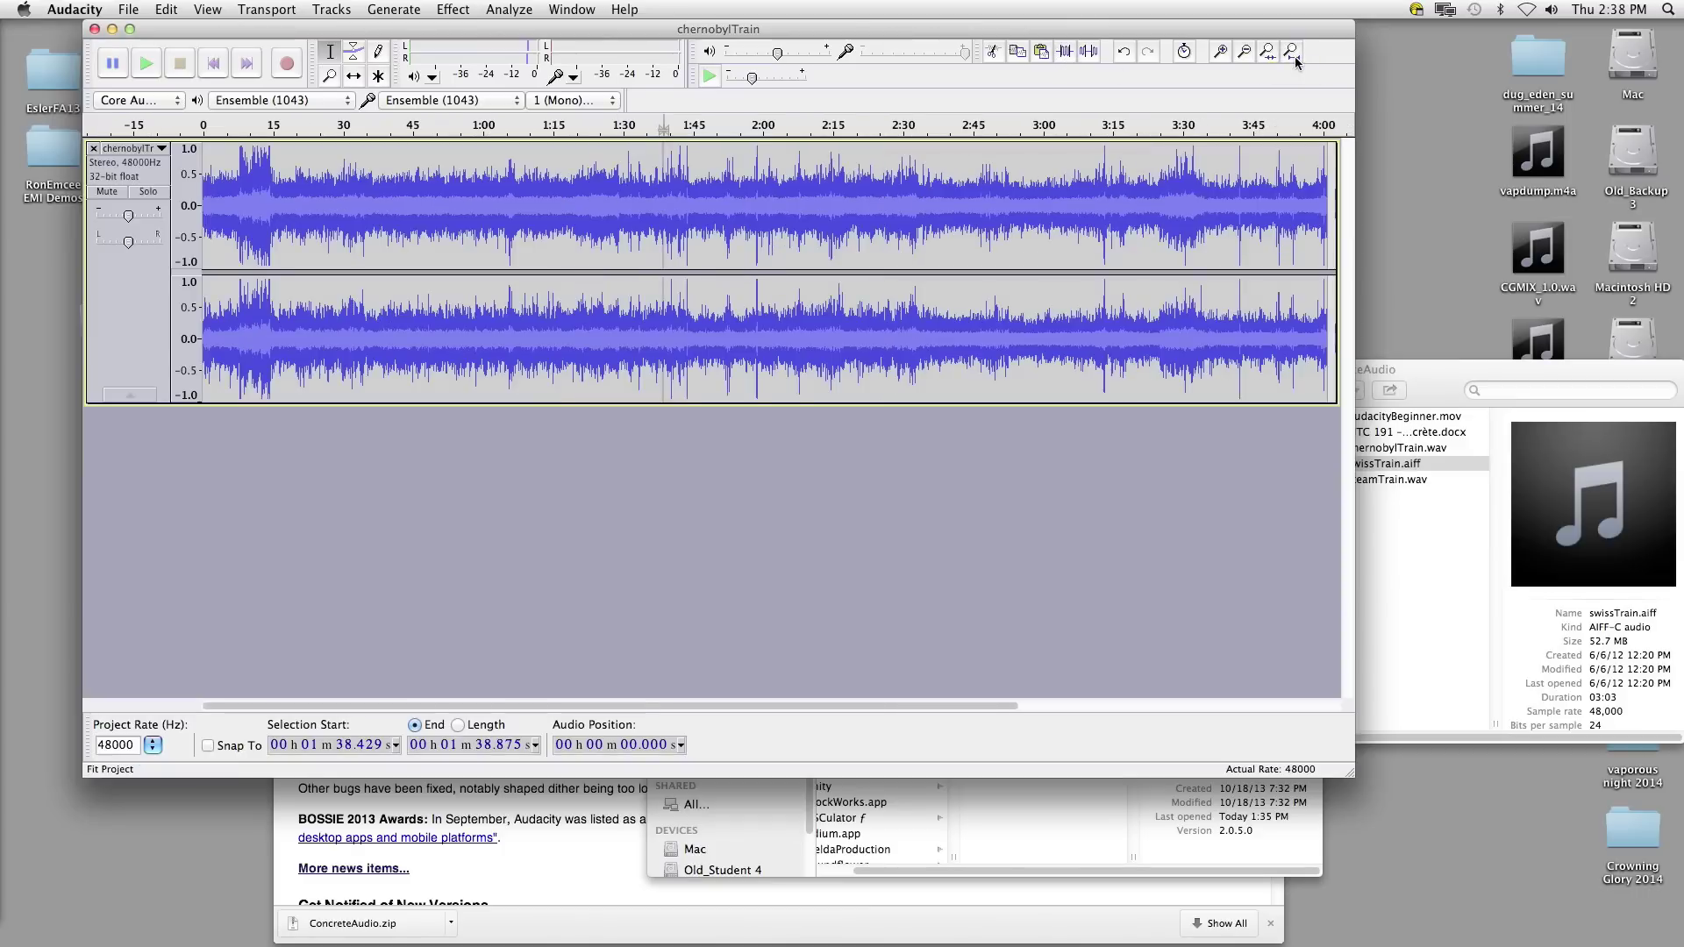
{"action": "left_click", "coordinate": [1066, 52]}
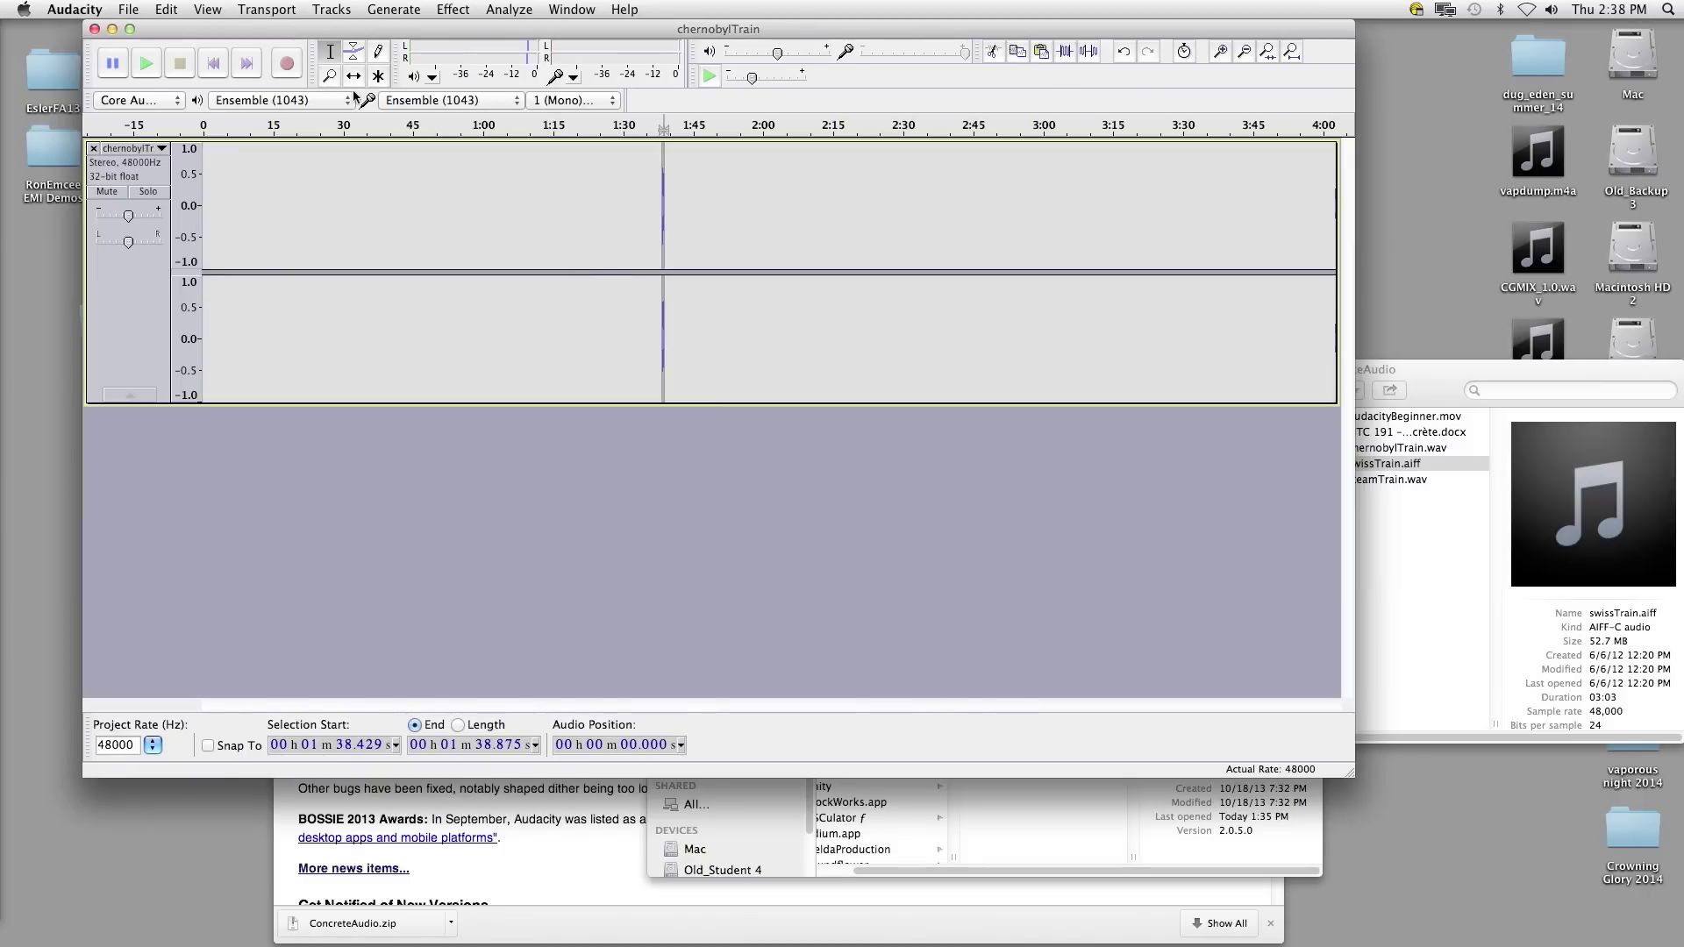
Step: Time-shift the remaining chernobylTrain clip to start at about 0.37 s
{"action": "left_click", "coordinate": [328, 76]}
{"action": "left_click", "coordinate": [599, 240]}
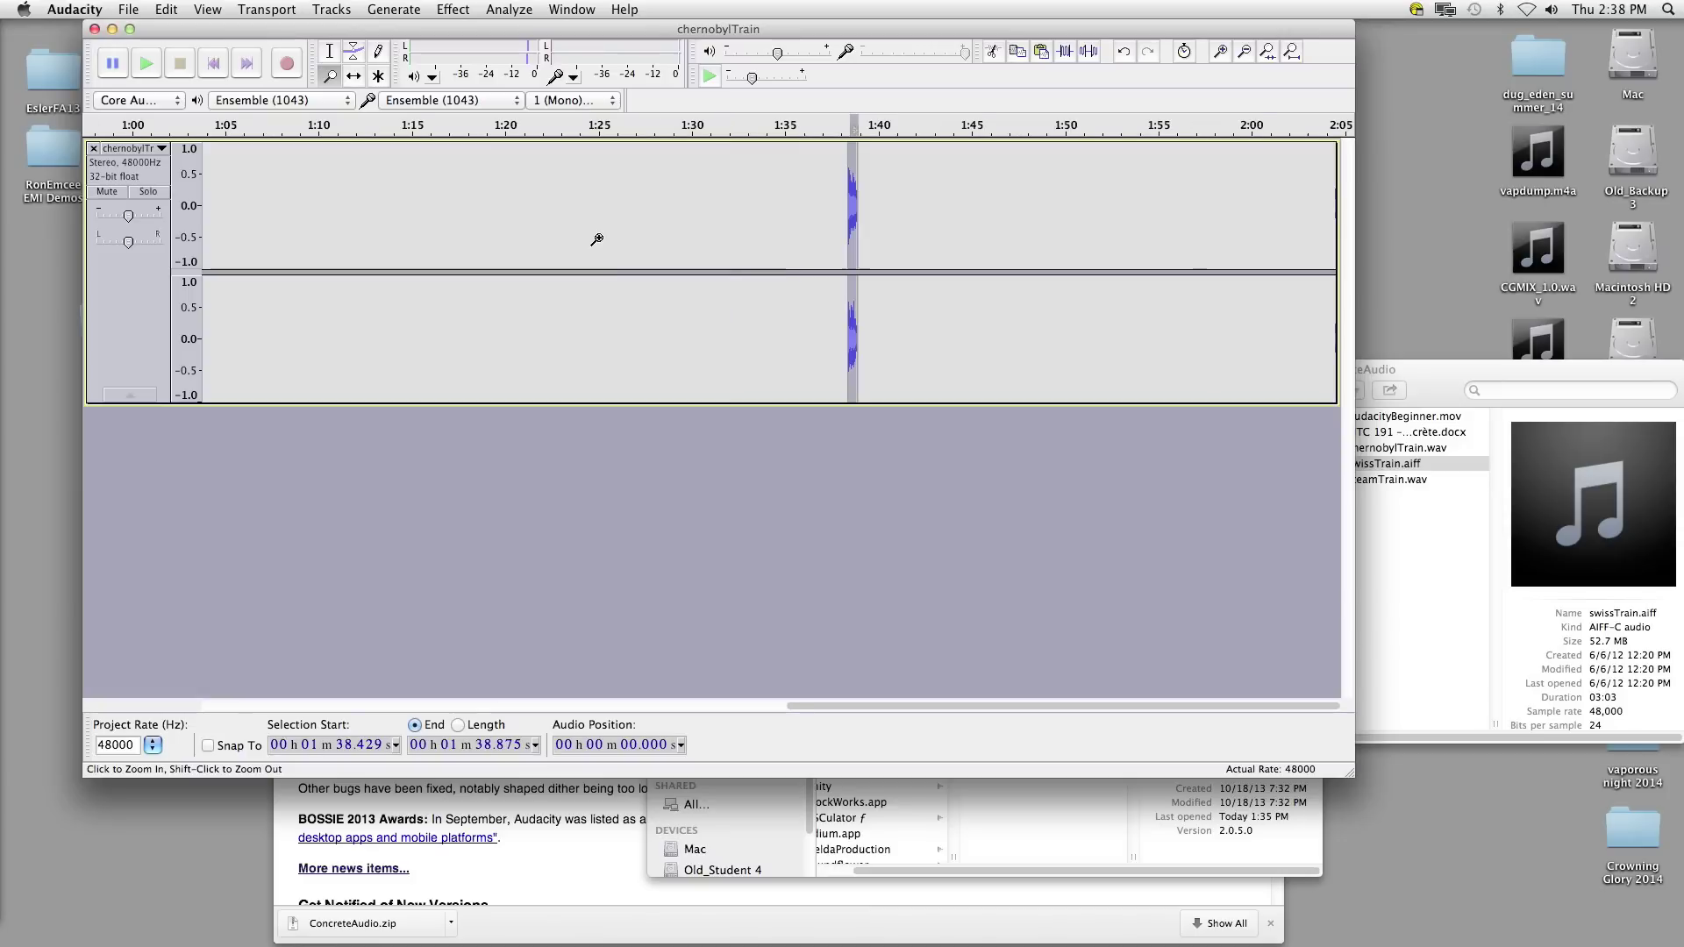
{"action": "left_click", "coordinate": [601, 239]}
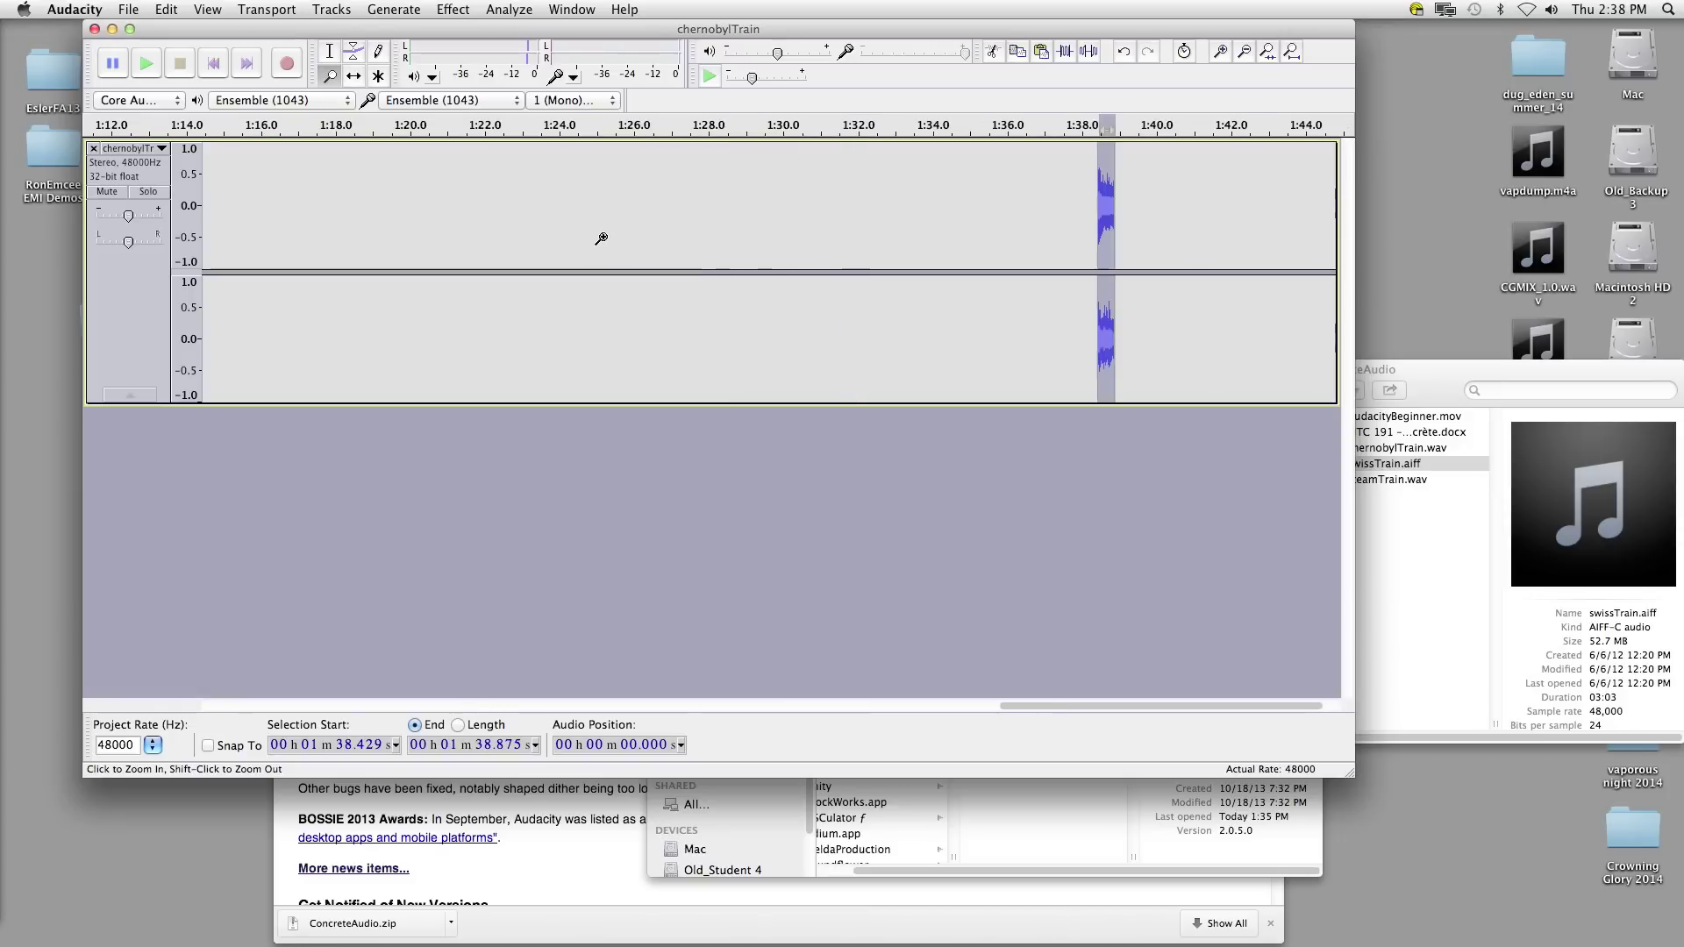
{"action": "left_click", "coordinate": [354, 78]}
{"action": "left_click_drag", "start_coordinate": [1101, 184], "coordinate": [259, 219]}
{"action": "left_click_drag", "start_coordinate": [133, 236], "coordinate": [108, 213]}
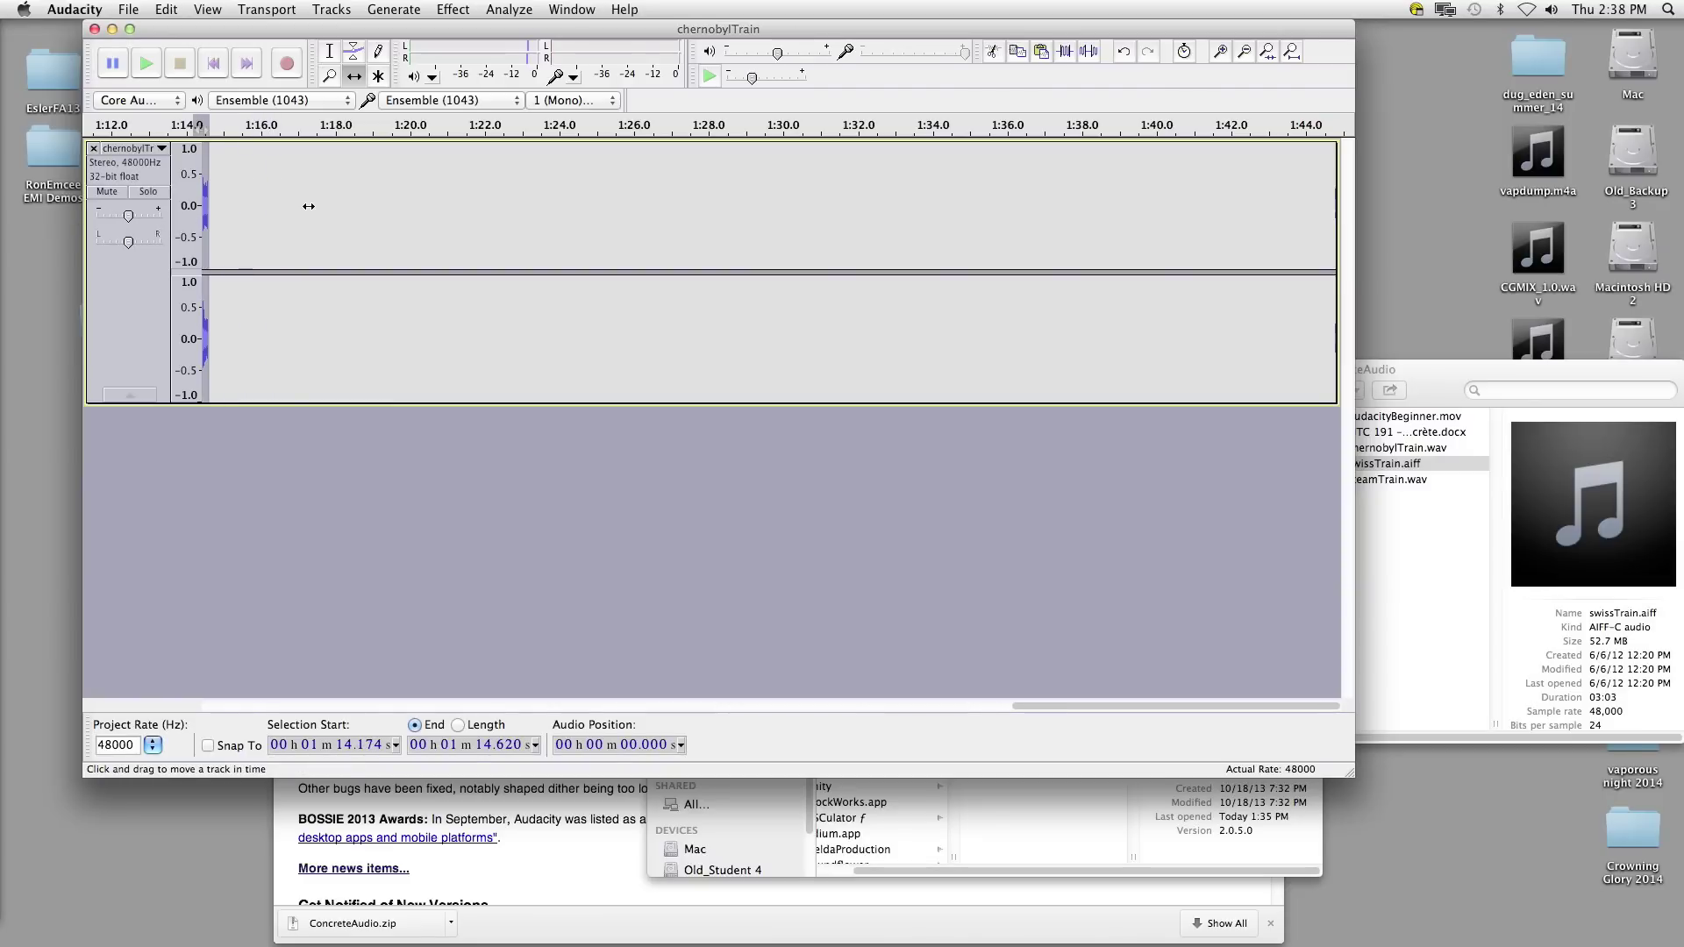
{"action": "left_click", "coordinate": [1295, 51]}
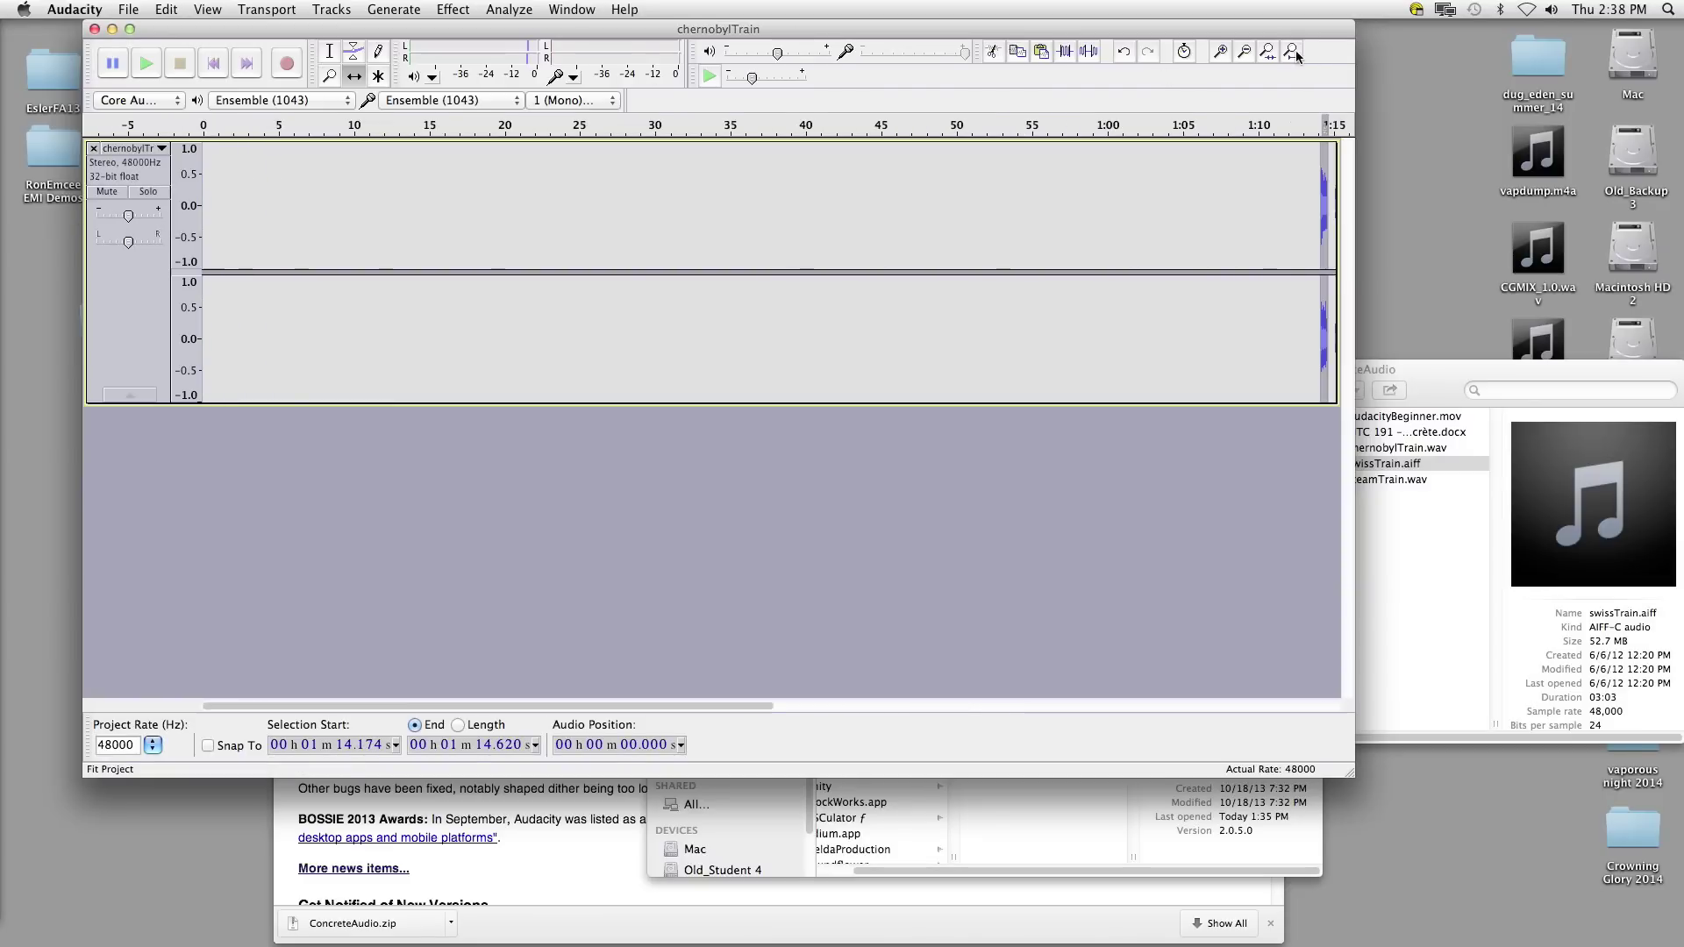
{"action": "left_click_drag", "start_coordinate": [1323, 199], "coordinate": [213, 217]}
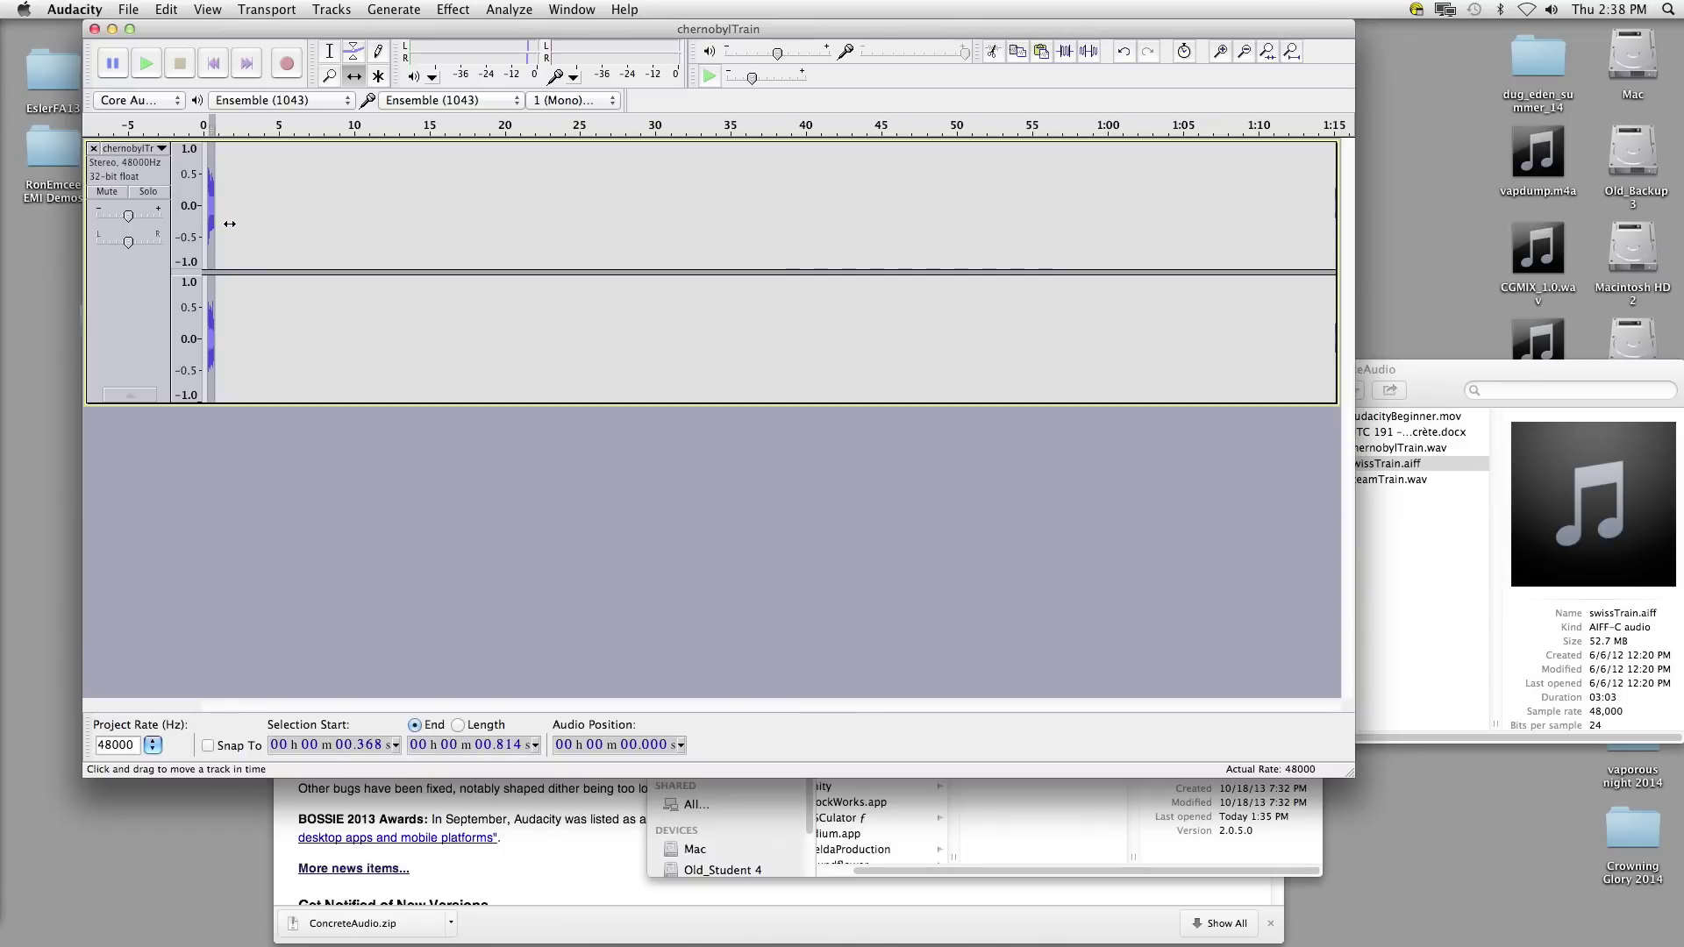
Step: Paste three copies of the short clip into the track at about 1.2, 2.4 and 3.6 s
{"action": "left_click", "coordinate": [330, 51]}
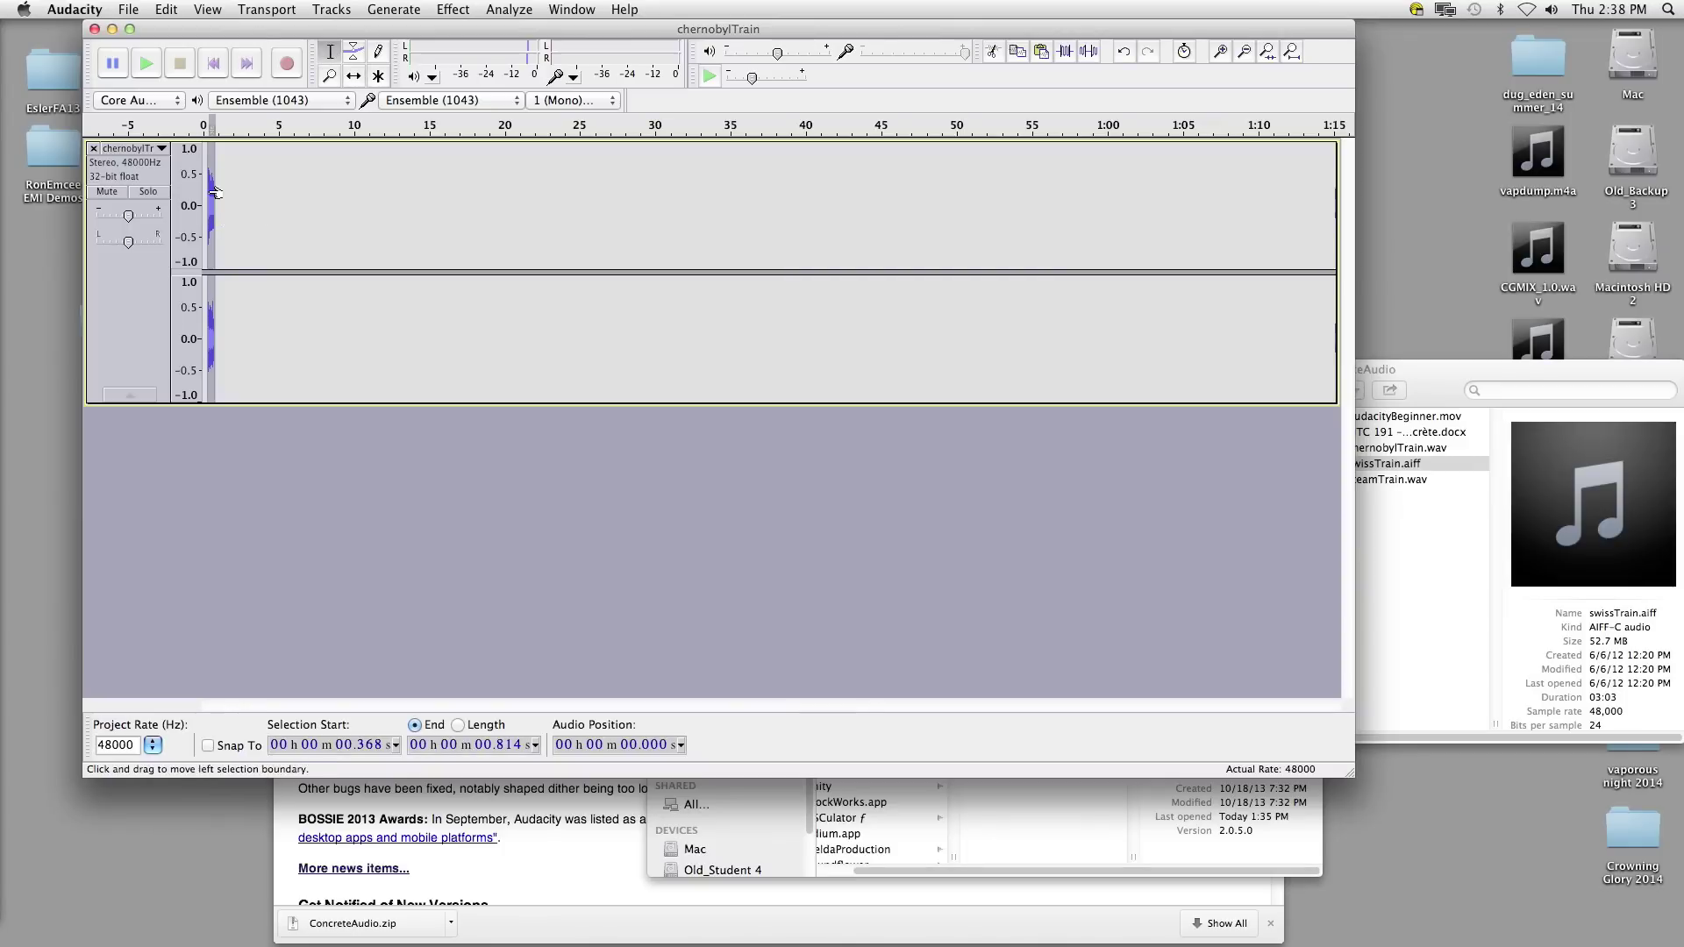
{"action": "left_click", "coordinate": [221, 194]}
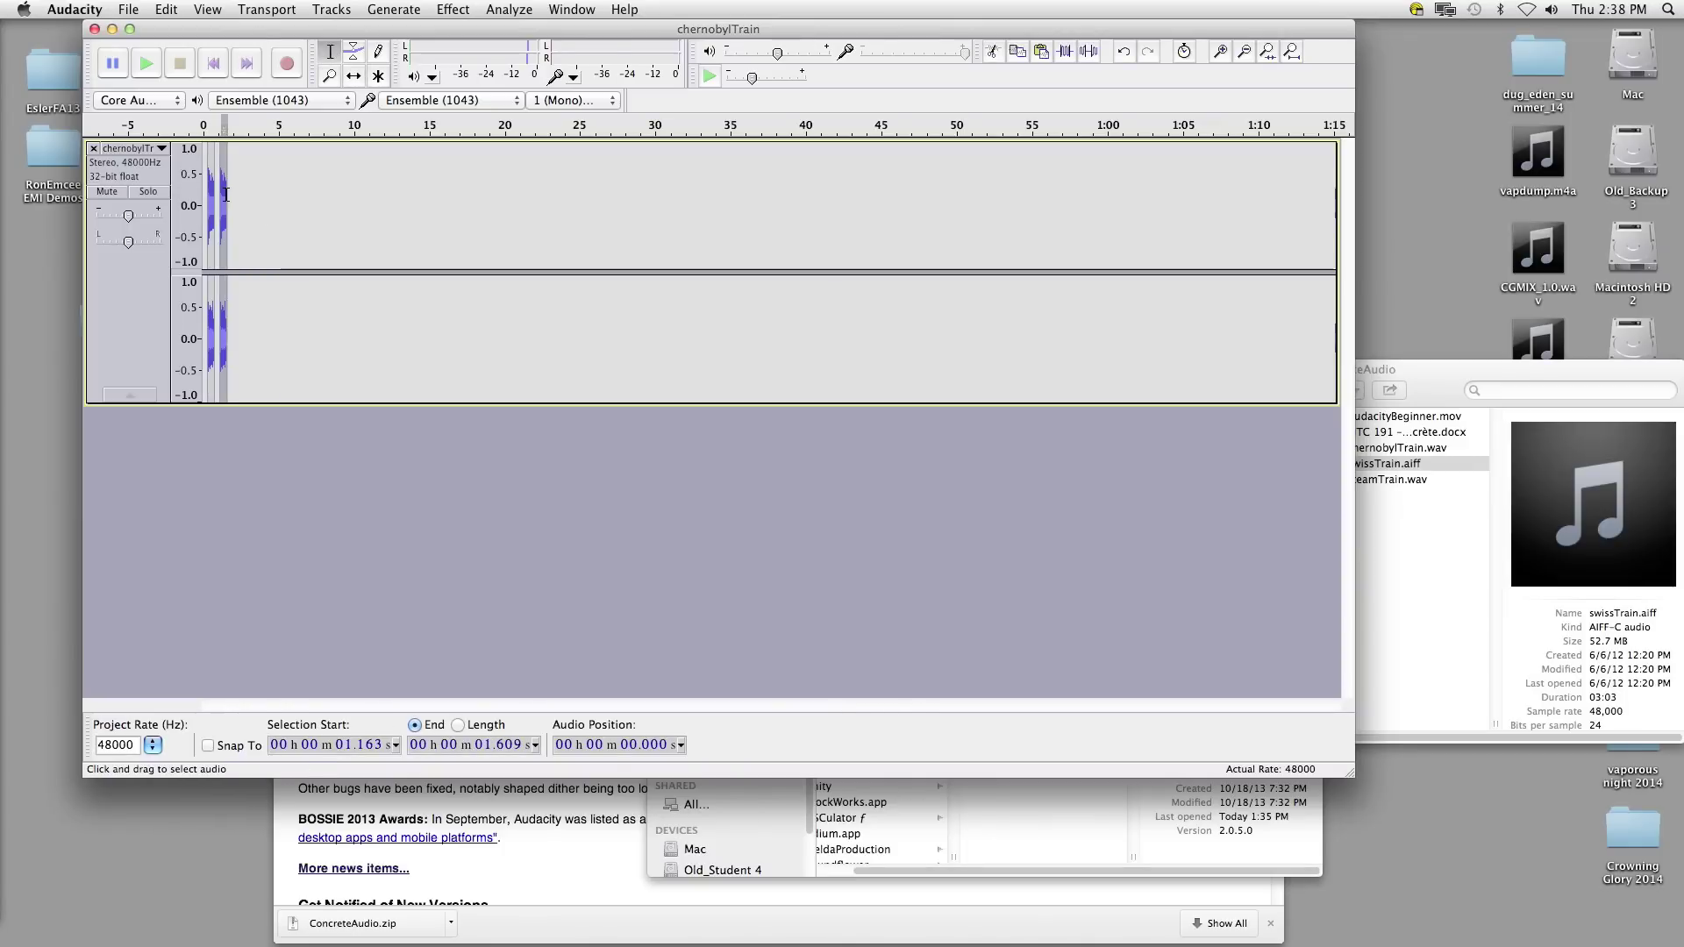
{"action": "left_click_drag", "start_coordinate": [239, 195], "coordinate": [246, 197]}
{"action": "key", "text": "ctrl+c"}
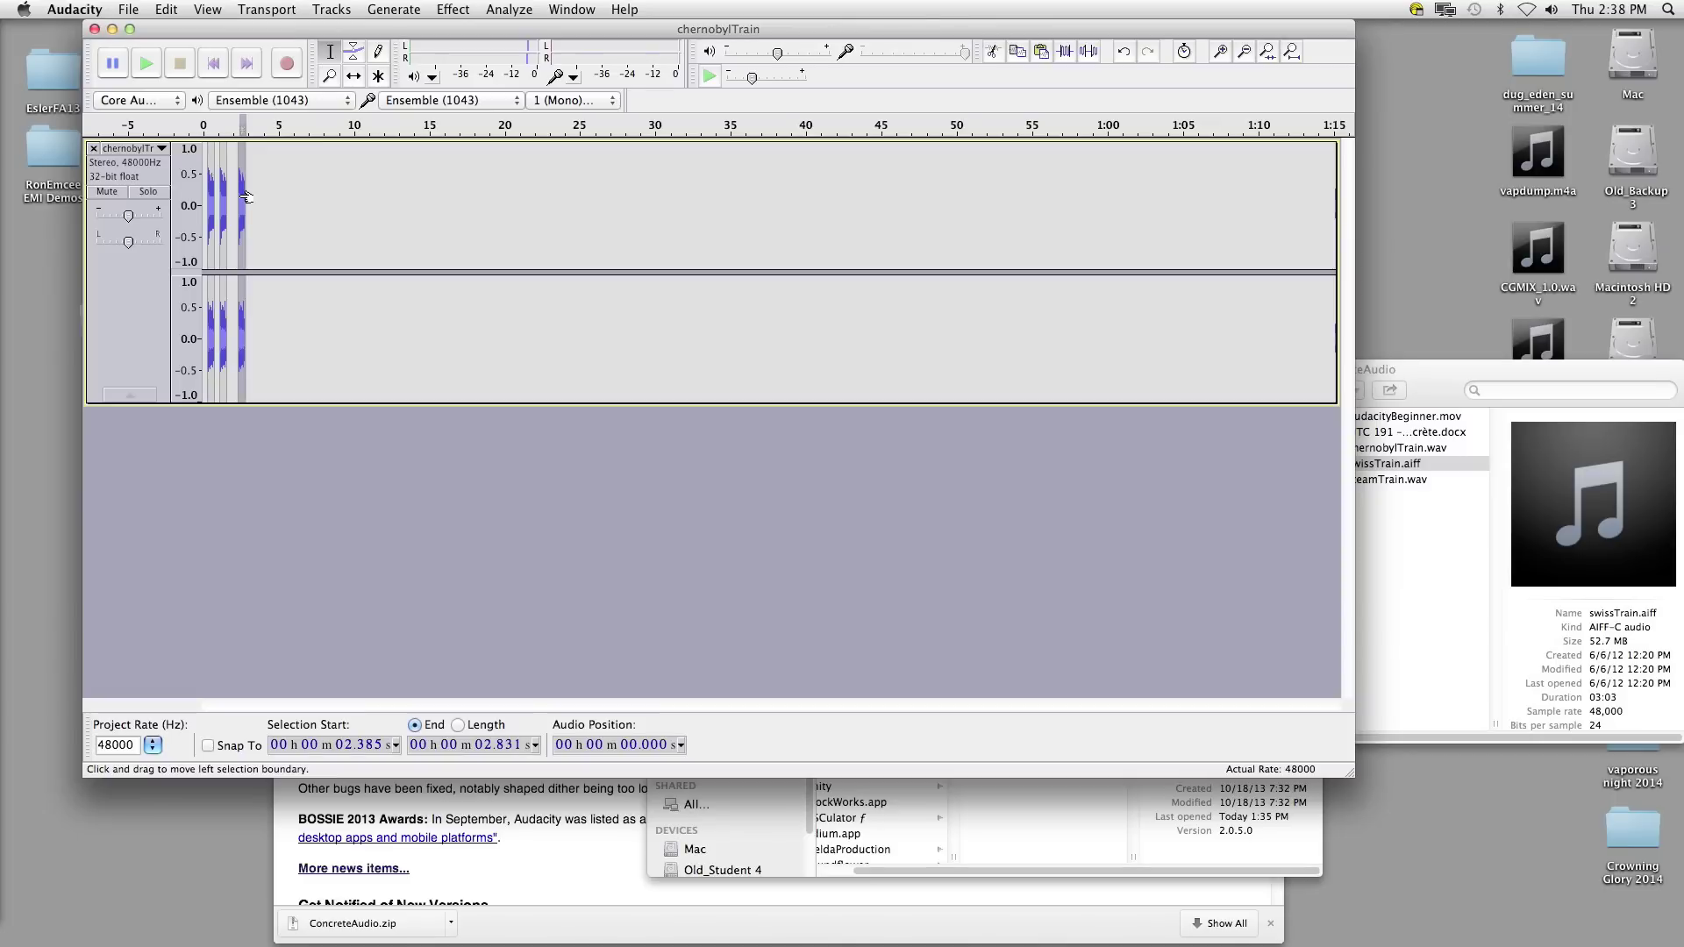
{"action": "left_click", "coordinate": [257, 198]}
{"action": "key", "text": "ctrl+v"}
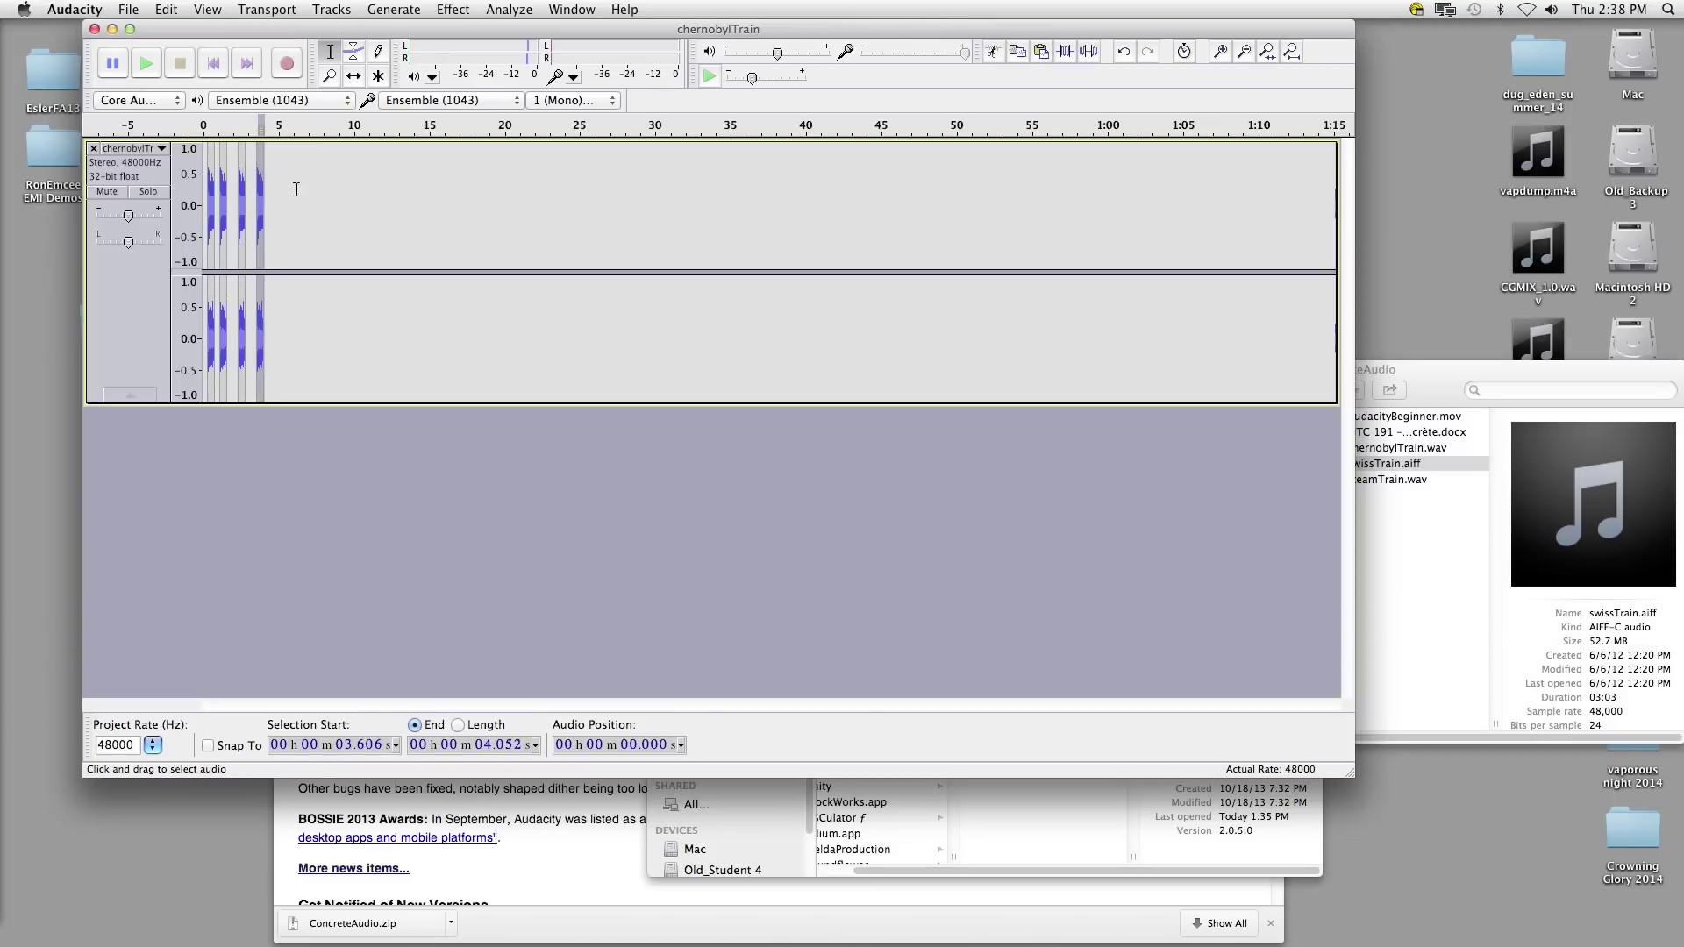
Step: Time-shift the third and fourth clips earlier, to about 2.1 s and 2.9 s, spacing the four clips roughly evenly
{"action": "left_click", "coordinate": [353, 77]}
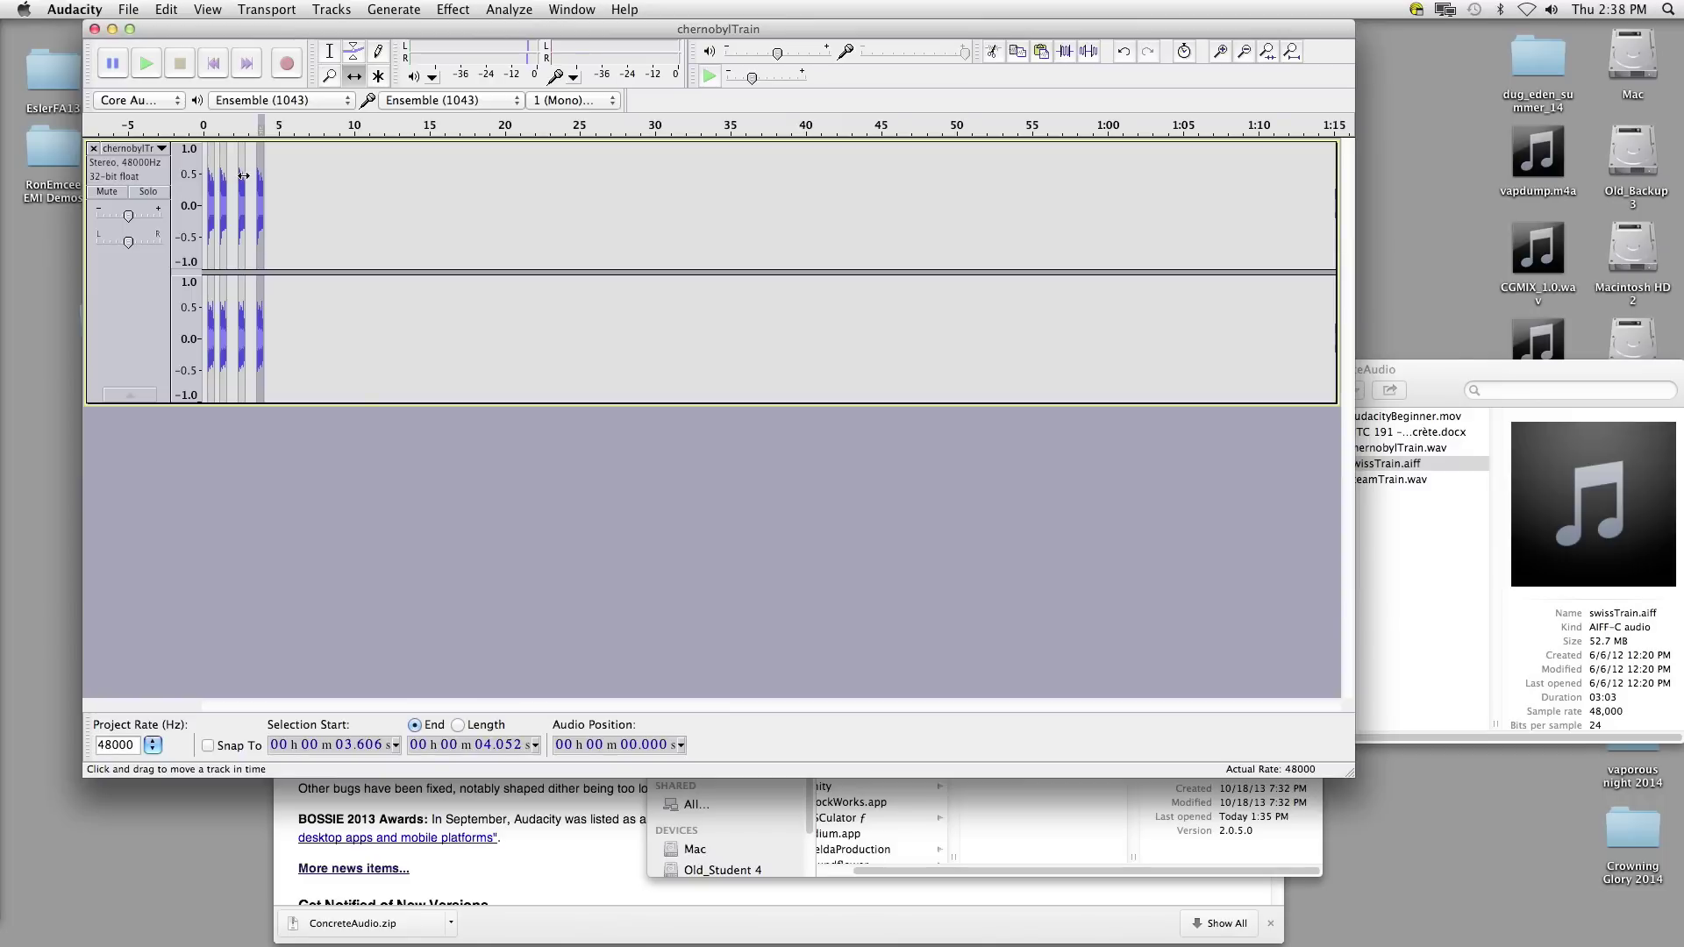
{"action": "left_click_drag", "start_coordinate": [259, 205], "coordinate": [255, 205]}
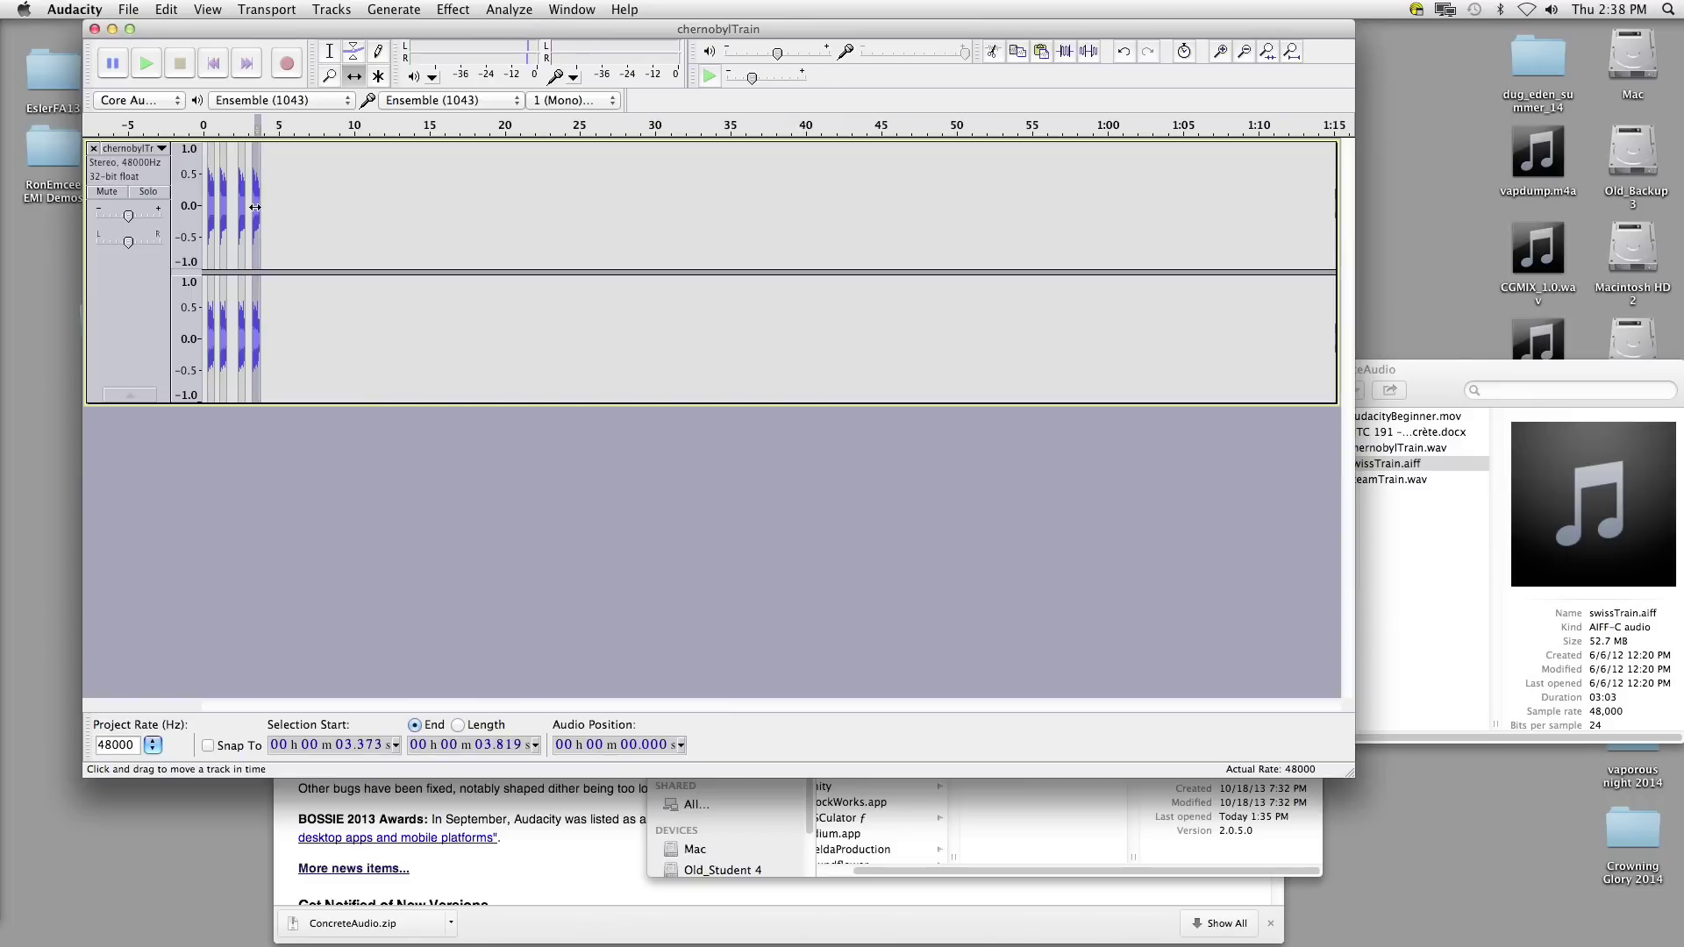
{"action": "left_click", "coordinate": [329, 51]}
{"action": "left_click", "coordinate": [316, 202]}
{"action": "left_click", "coordinate": [354, 77]}
{"action": "left_click_drag", "start_coordinate": [244, 194], "coordinate": [253, 203]}
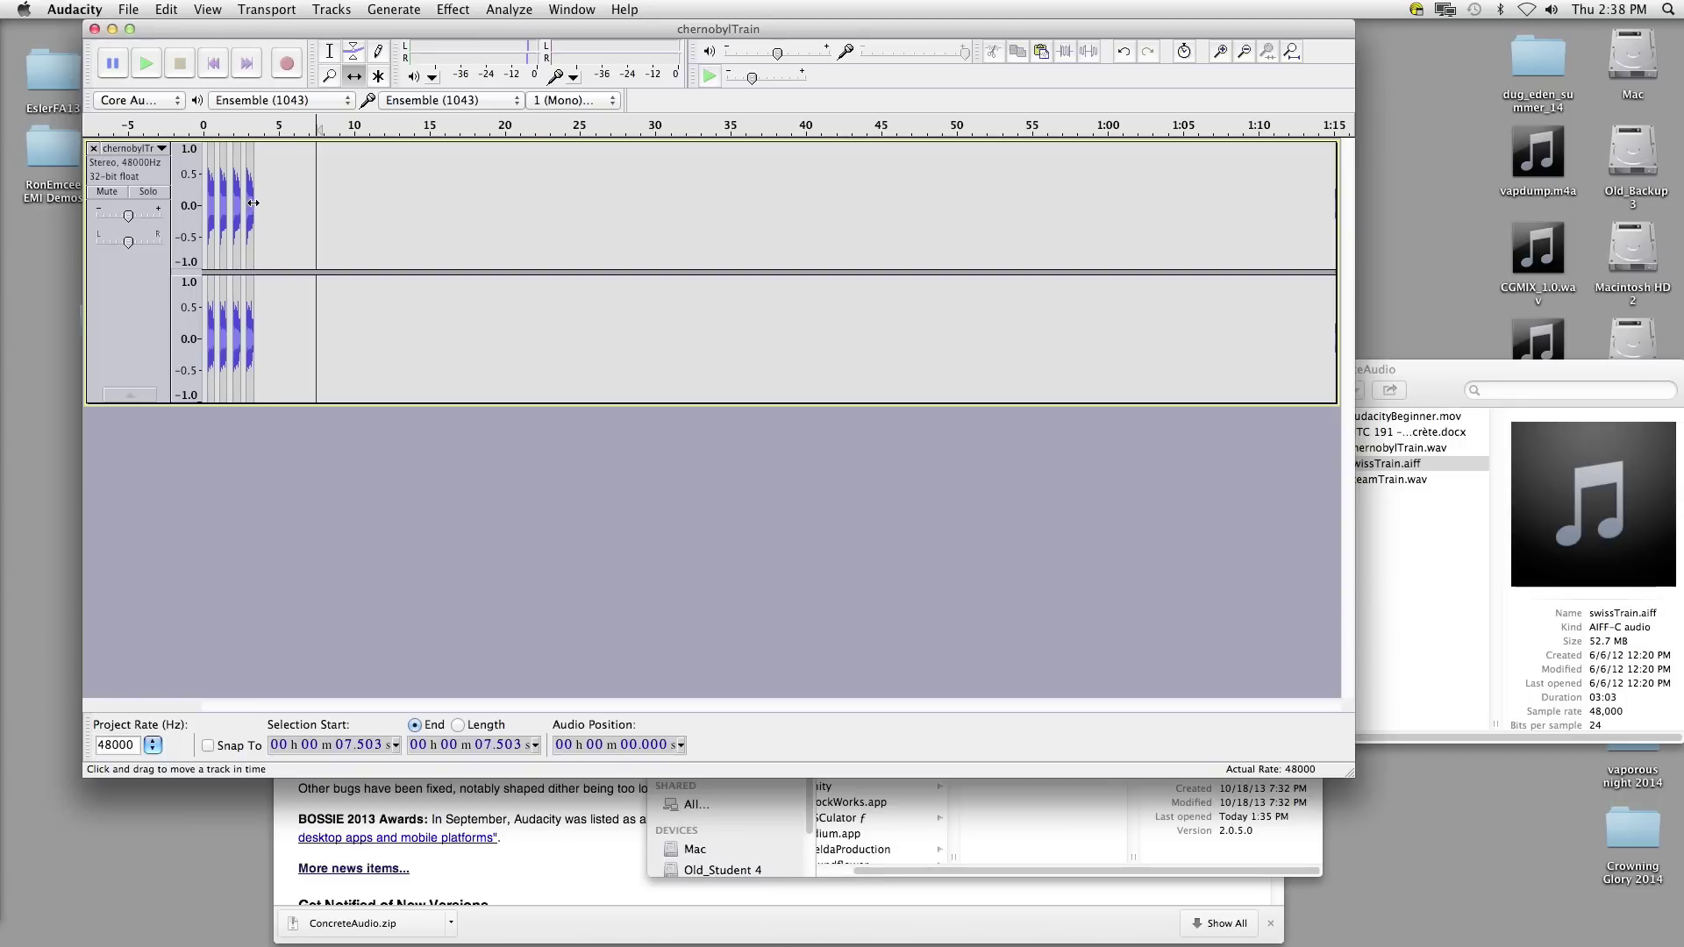
Step: Play the four clips from the start of the track, replay them from the start, and stop playback
{"action": "left_click", "coordinate": [214, 63]}
{"action": "key", "text": "space"}
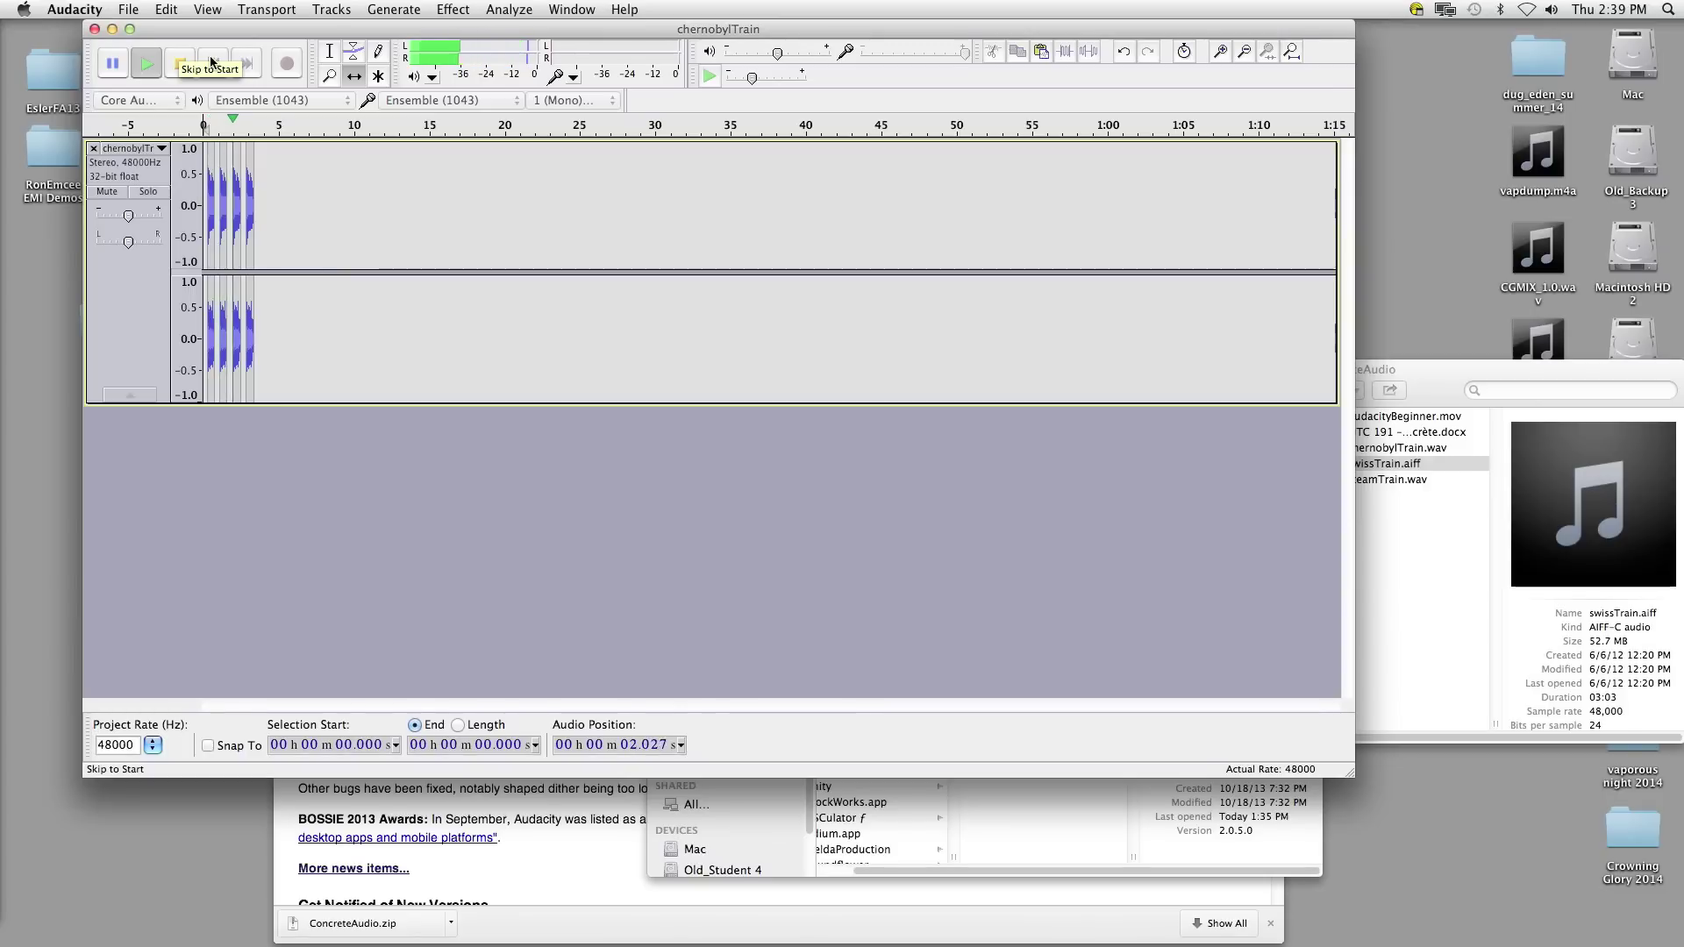
{"action": "left_click", "coordinate": [211, 64]}
{"action": "key", "text": "space"}
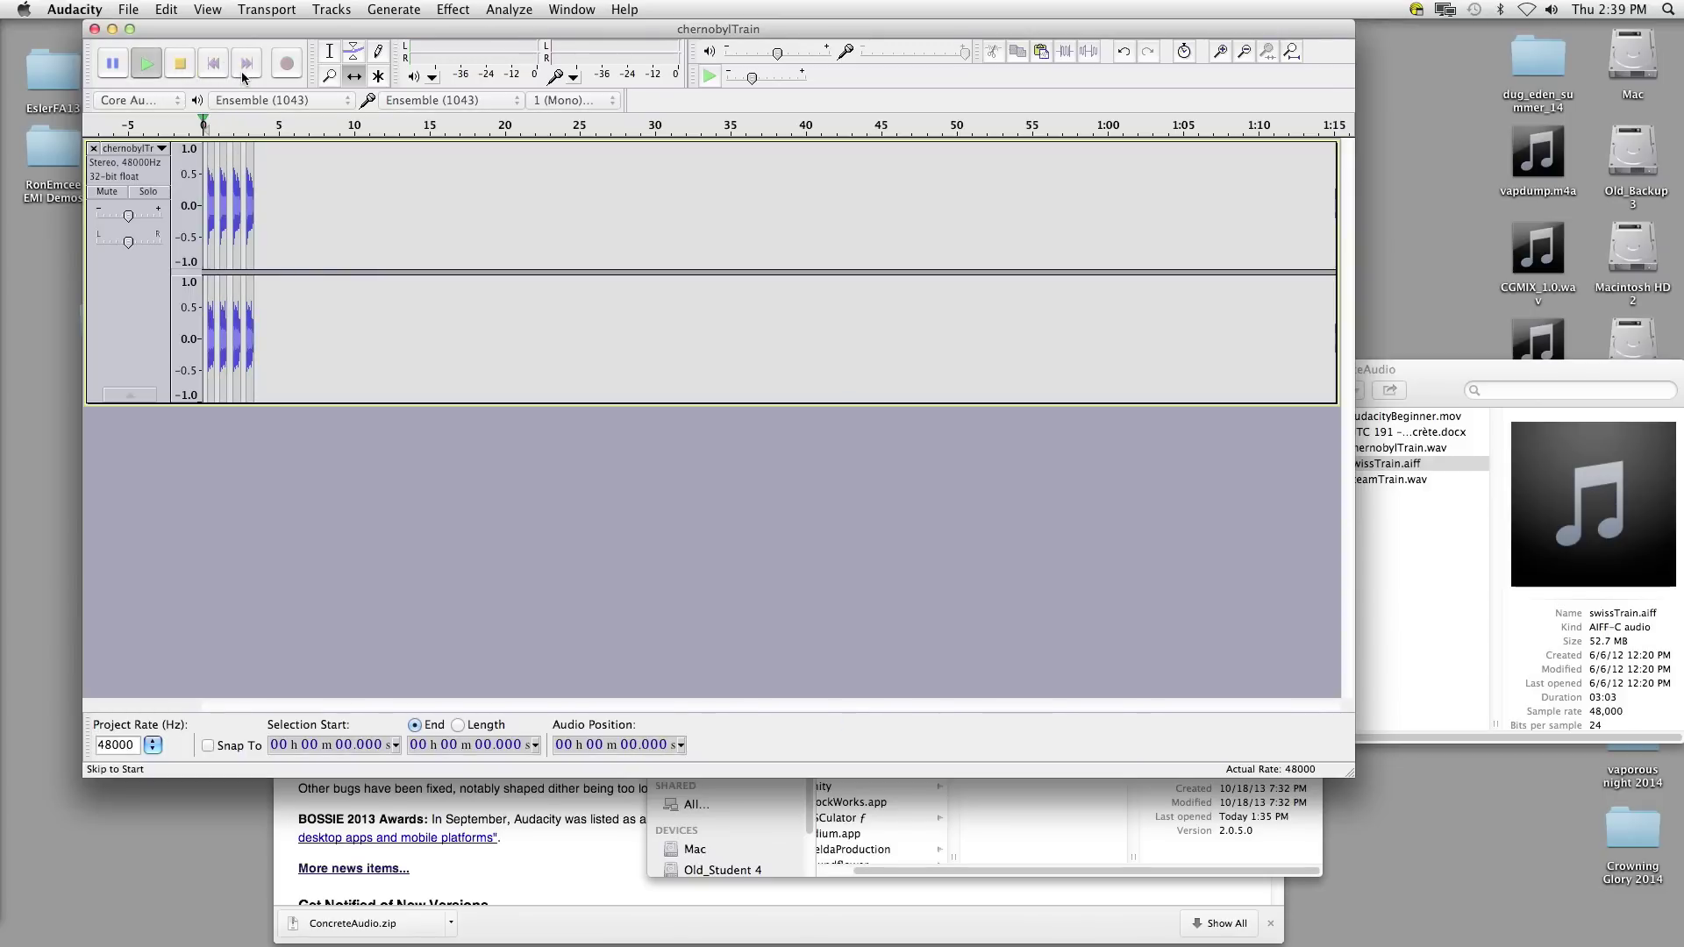
{"action": "key", "text": "space"}
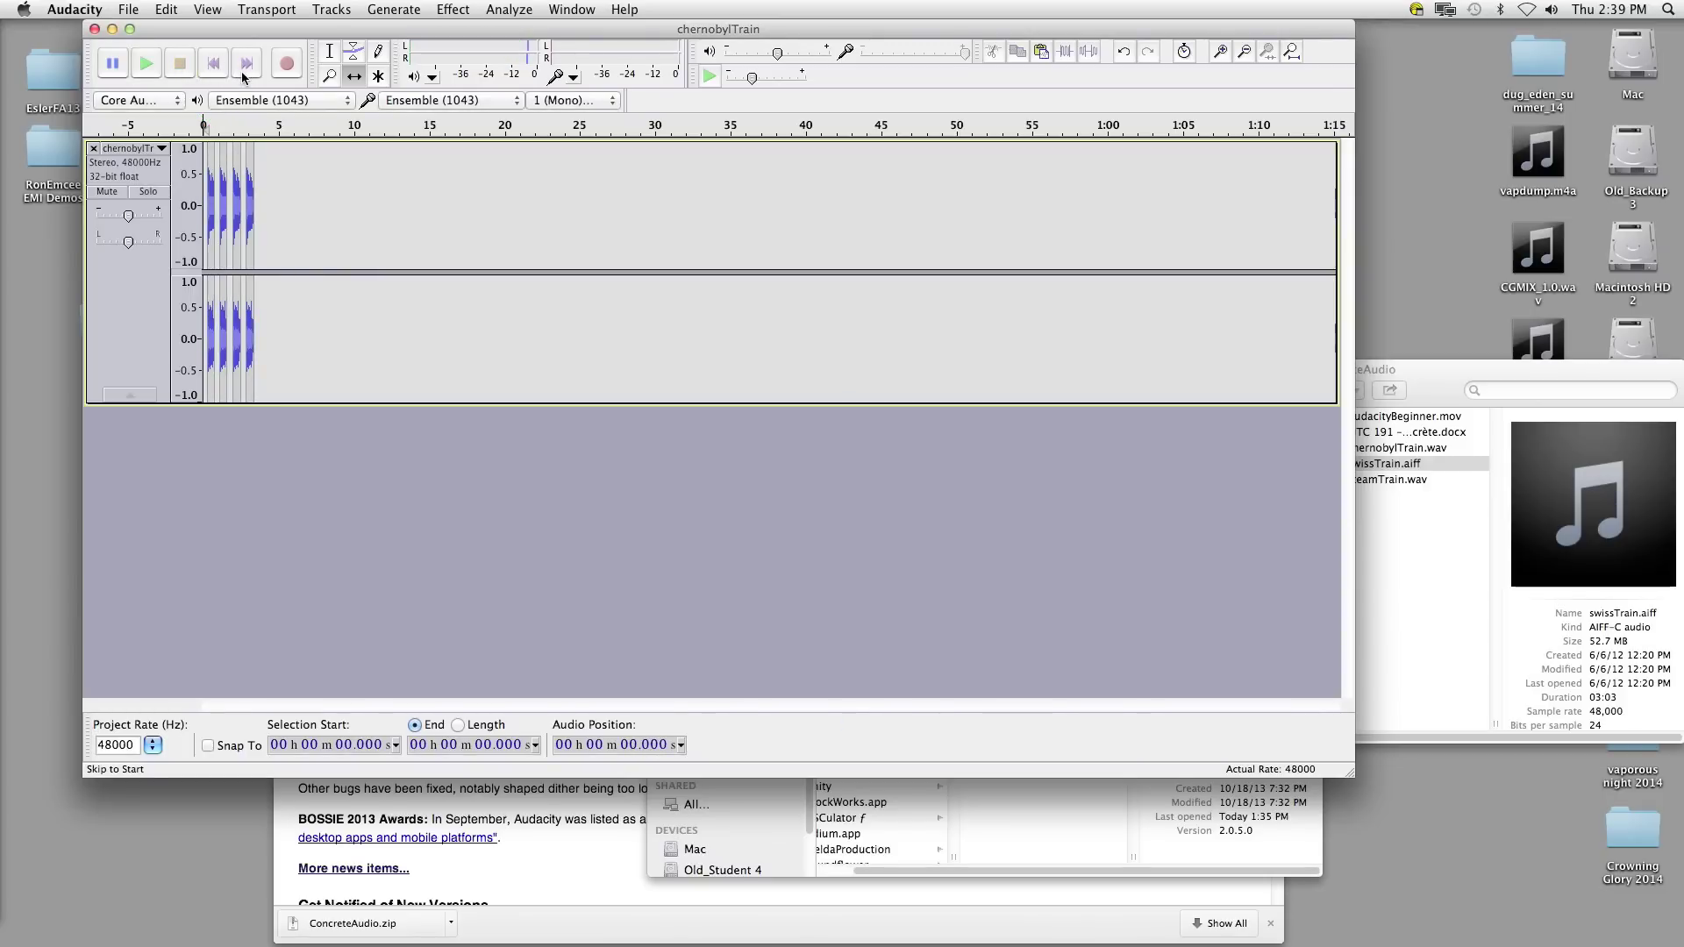
Step: Zoom in on the four clips and play them from about 0.26 s
{"action": "left_click", "coordinate": [331, 79]}
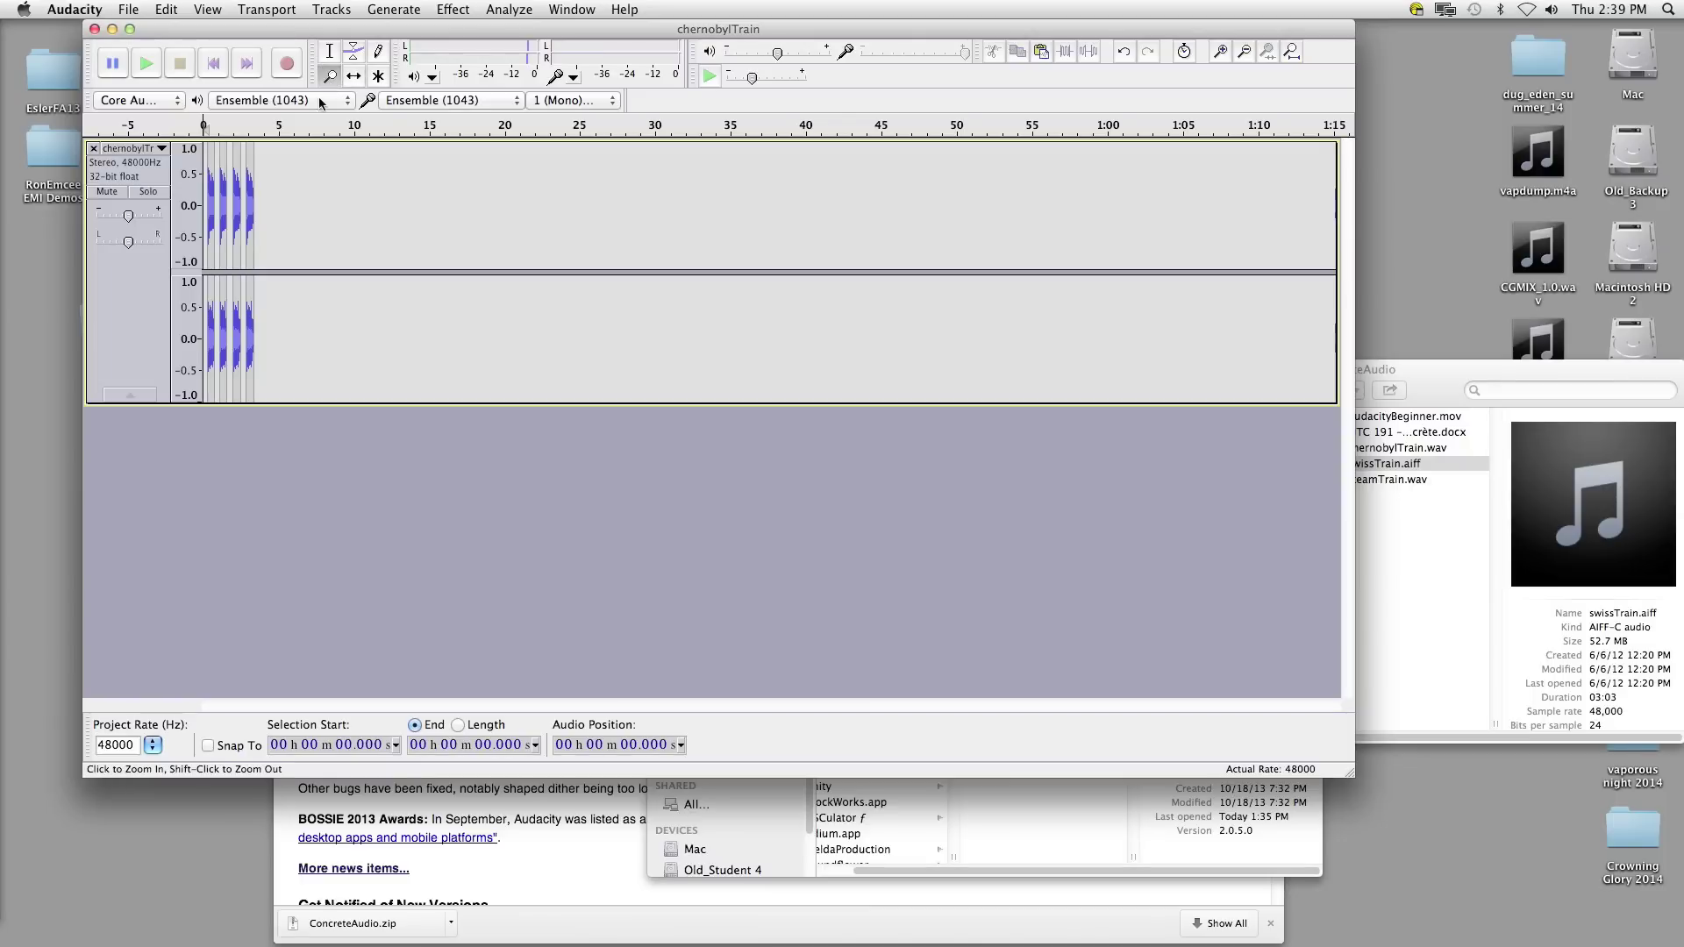
{"action": "left_click", "coordinate": [276, 225]}
{"action": "left_click", "coordinate": [275, 225]}
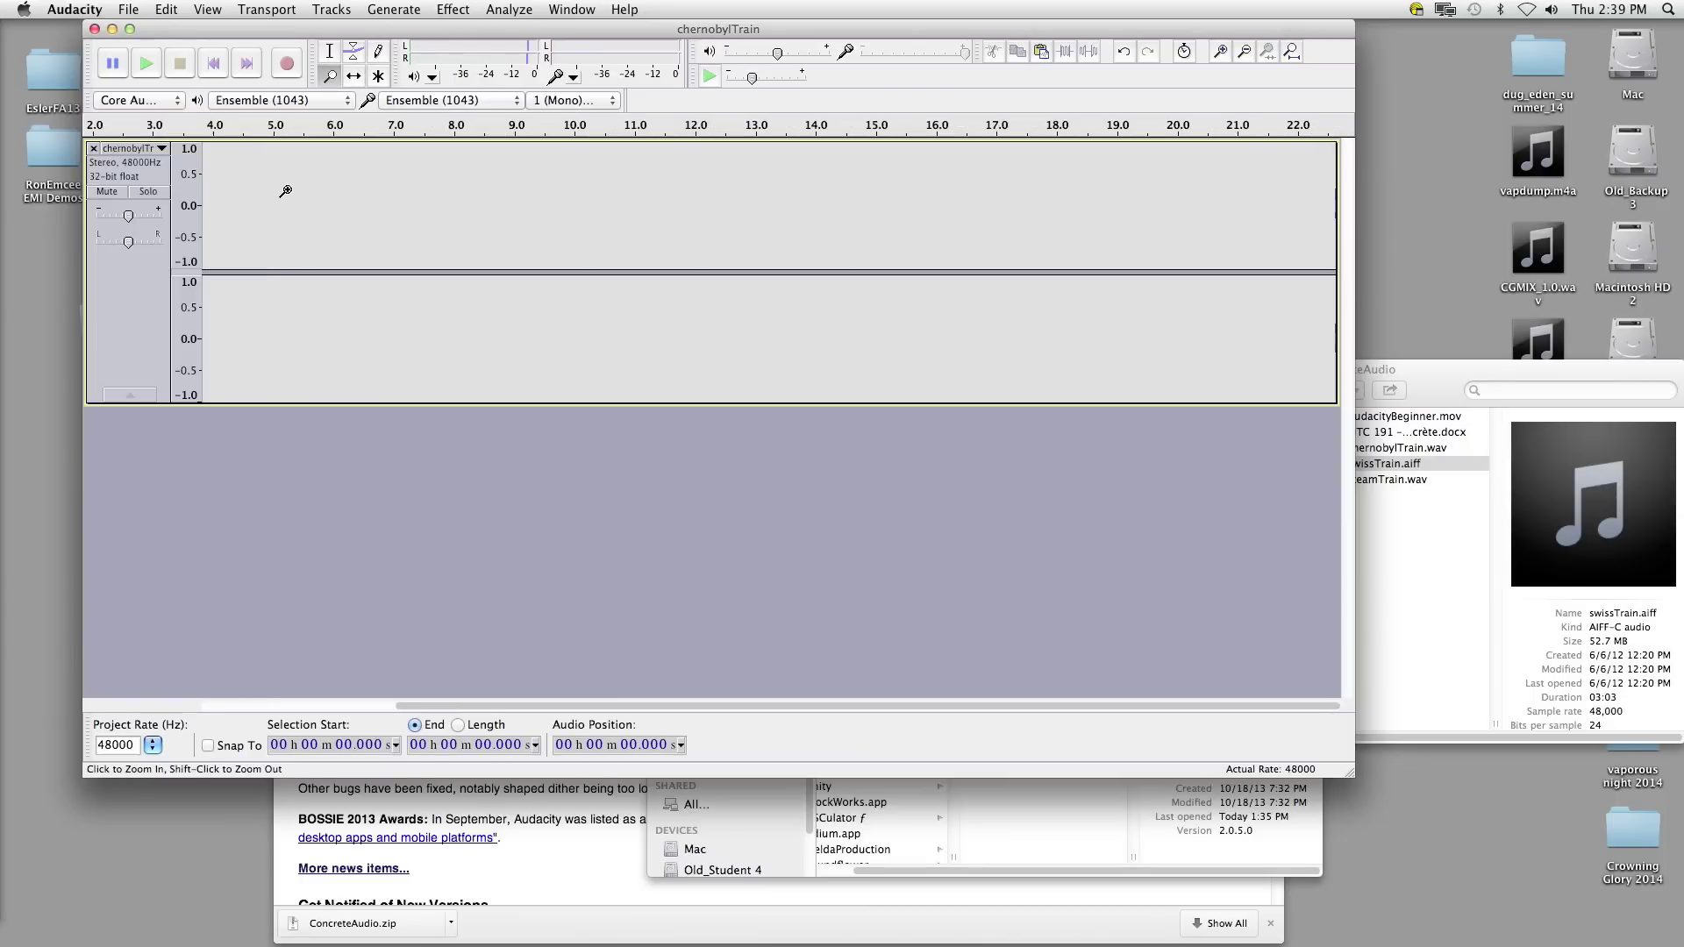
{"action": "left_click_drag", "start_coordinate": [817, 707], "coordinate": [514, 693]}
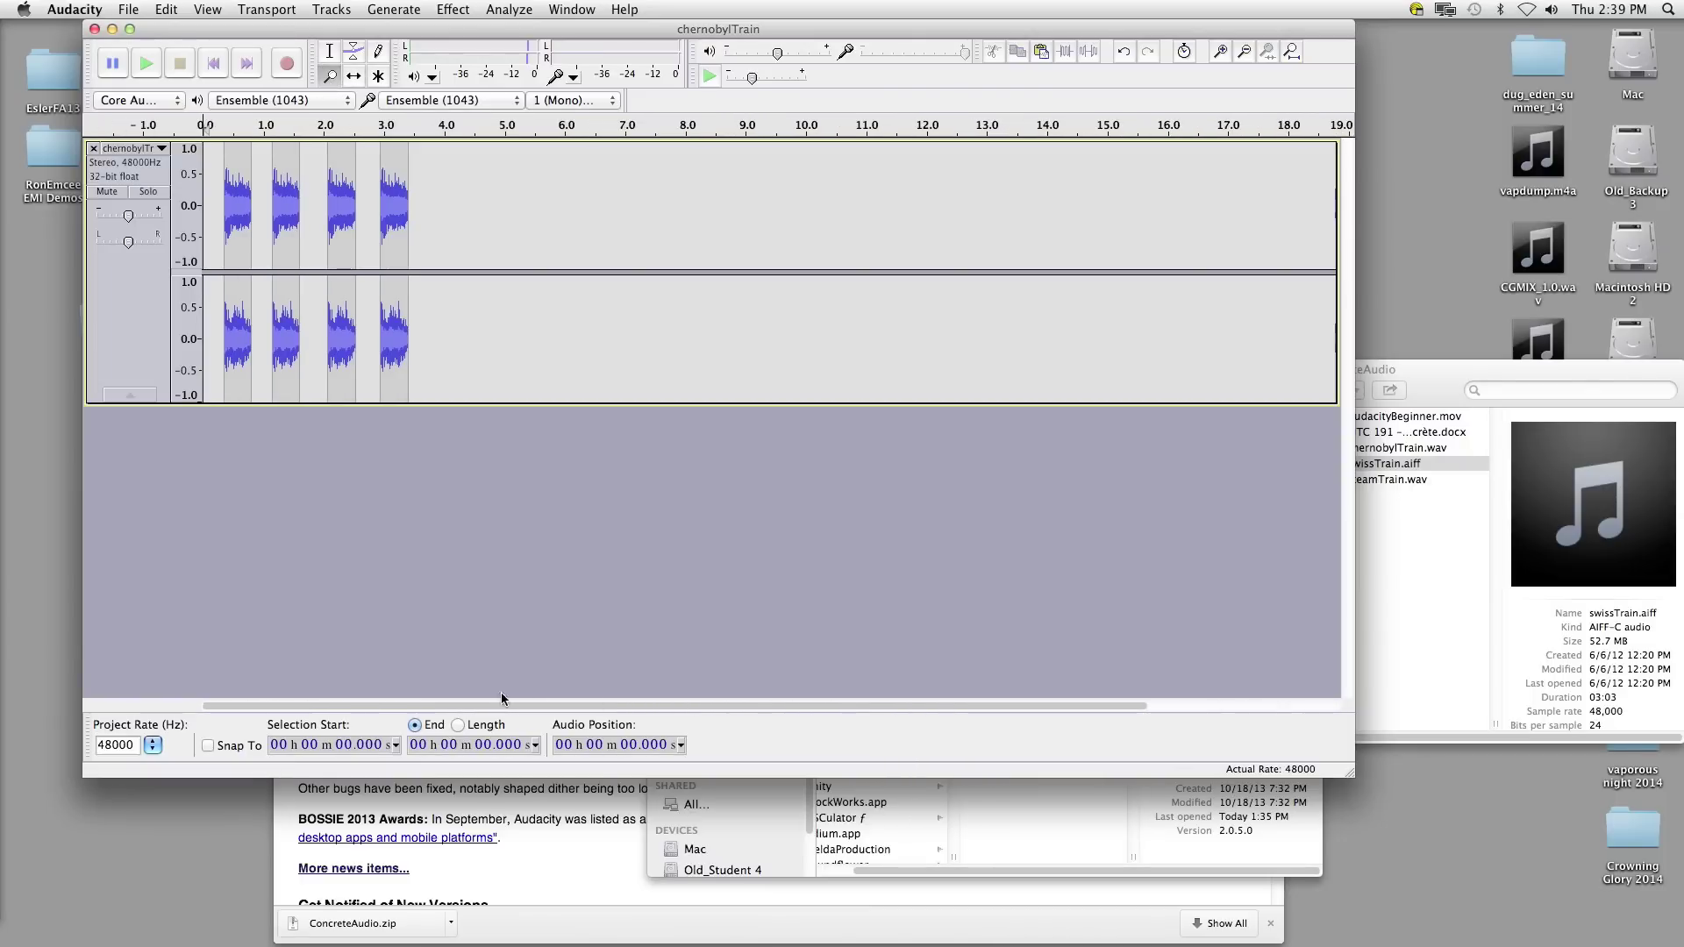
{"action": "left_click", "coordinate": [440, 300]}
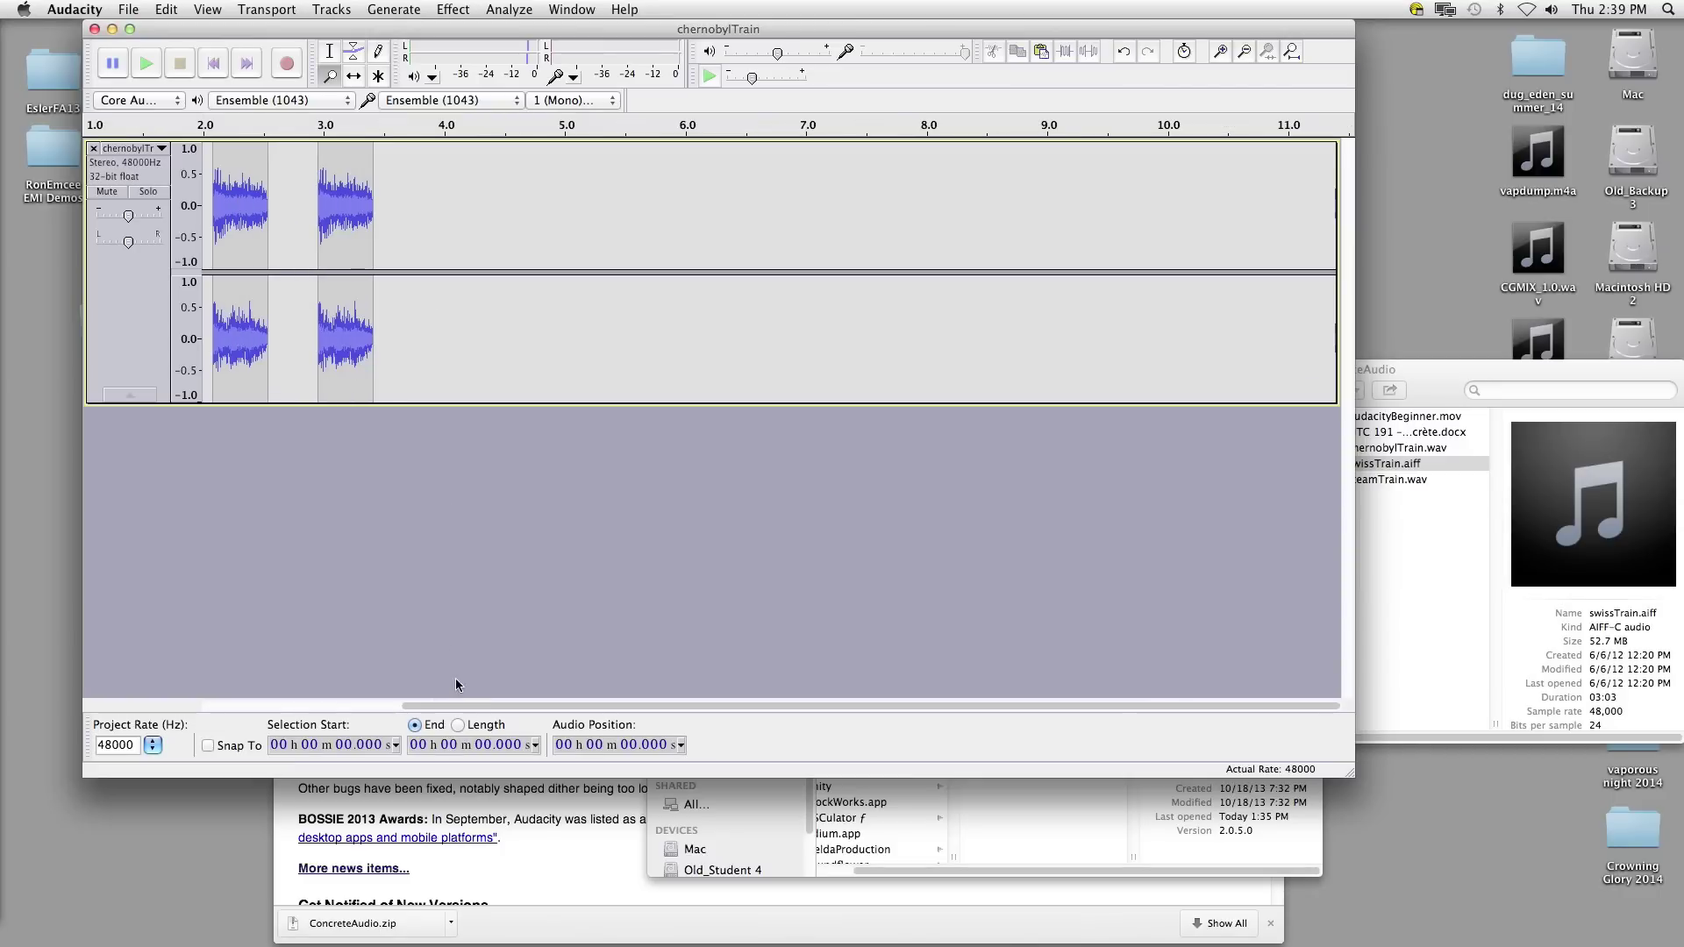
{"action": "left_click_drag", "start_coordinate": [481, 707], "coordinate": [172, 689]}
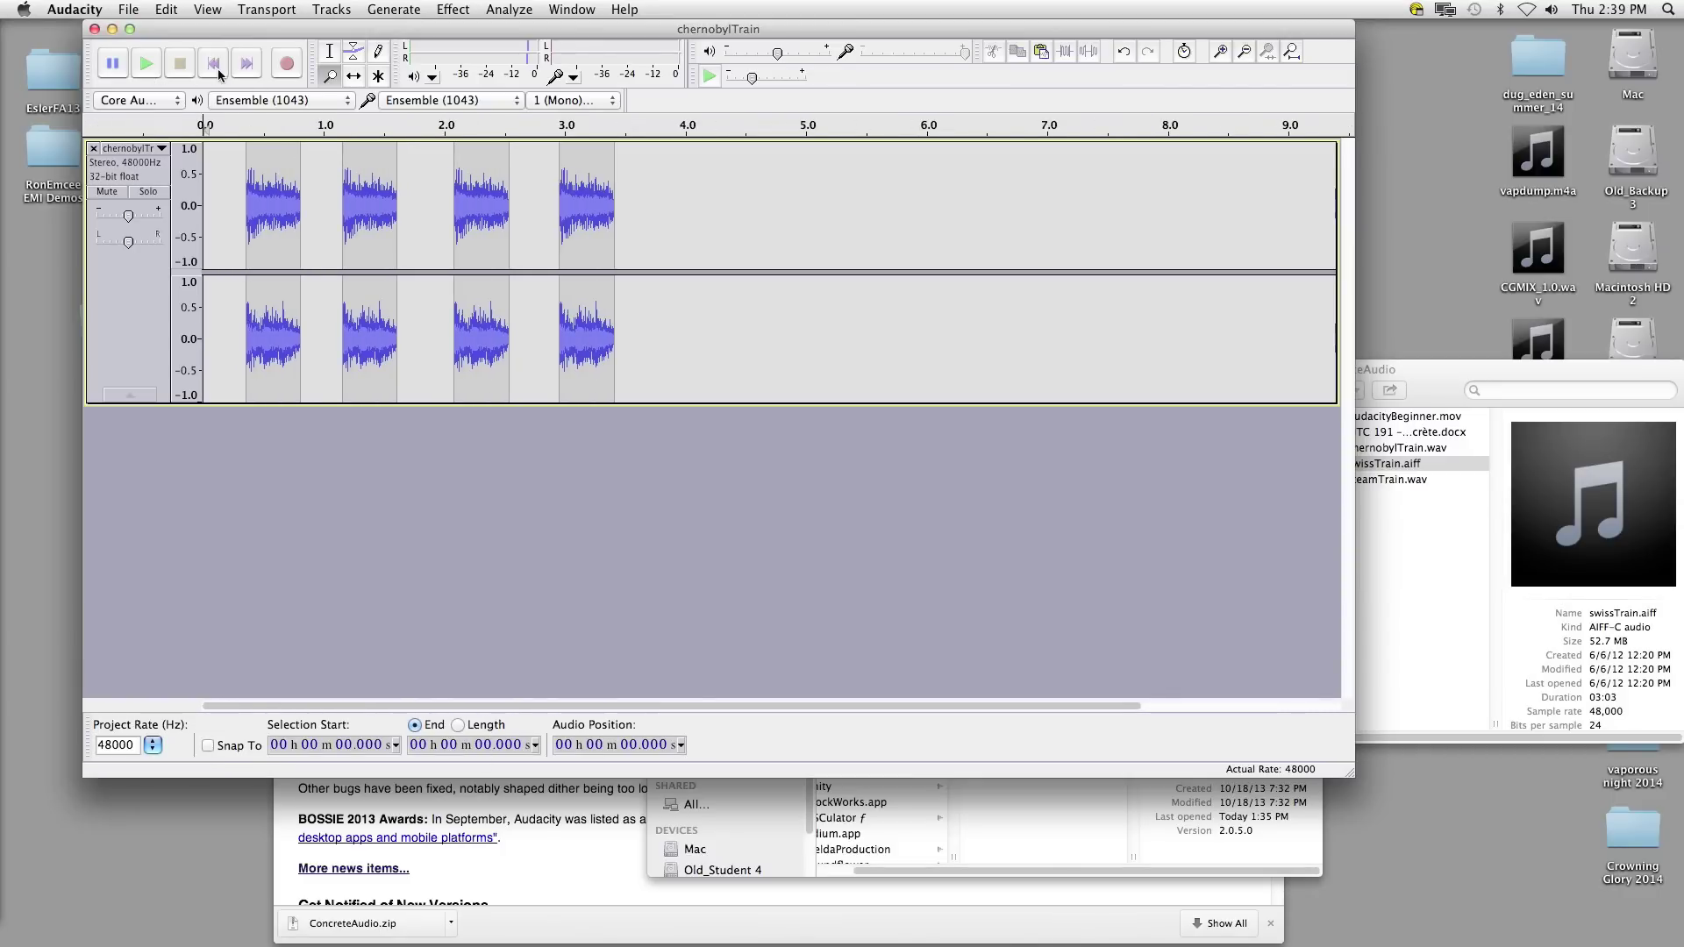
{"action": "left_click", "coordinate": [330, 51]}
{"action": "left_click", "coordinate": [235, 225]}
{"action": "key", "text": "space"}
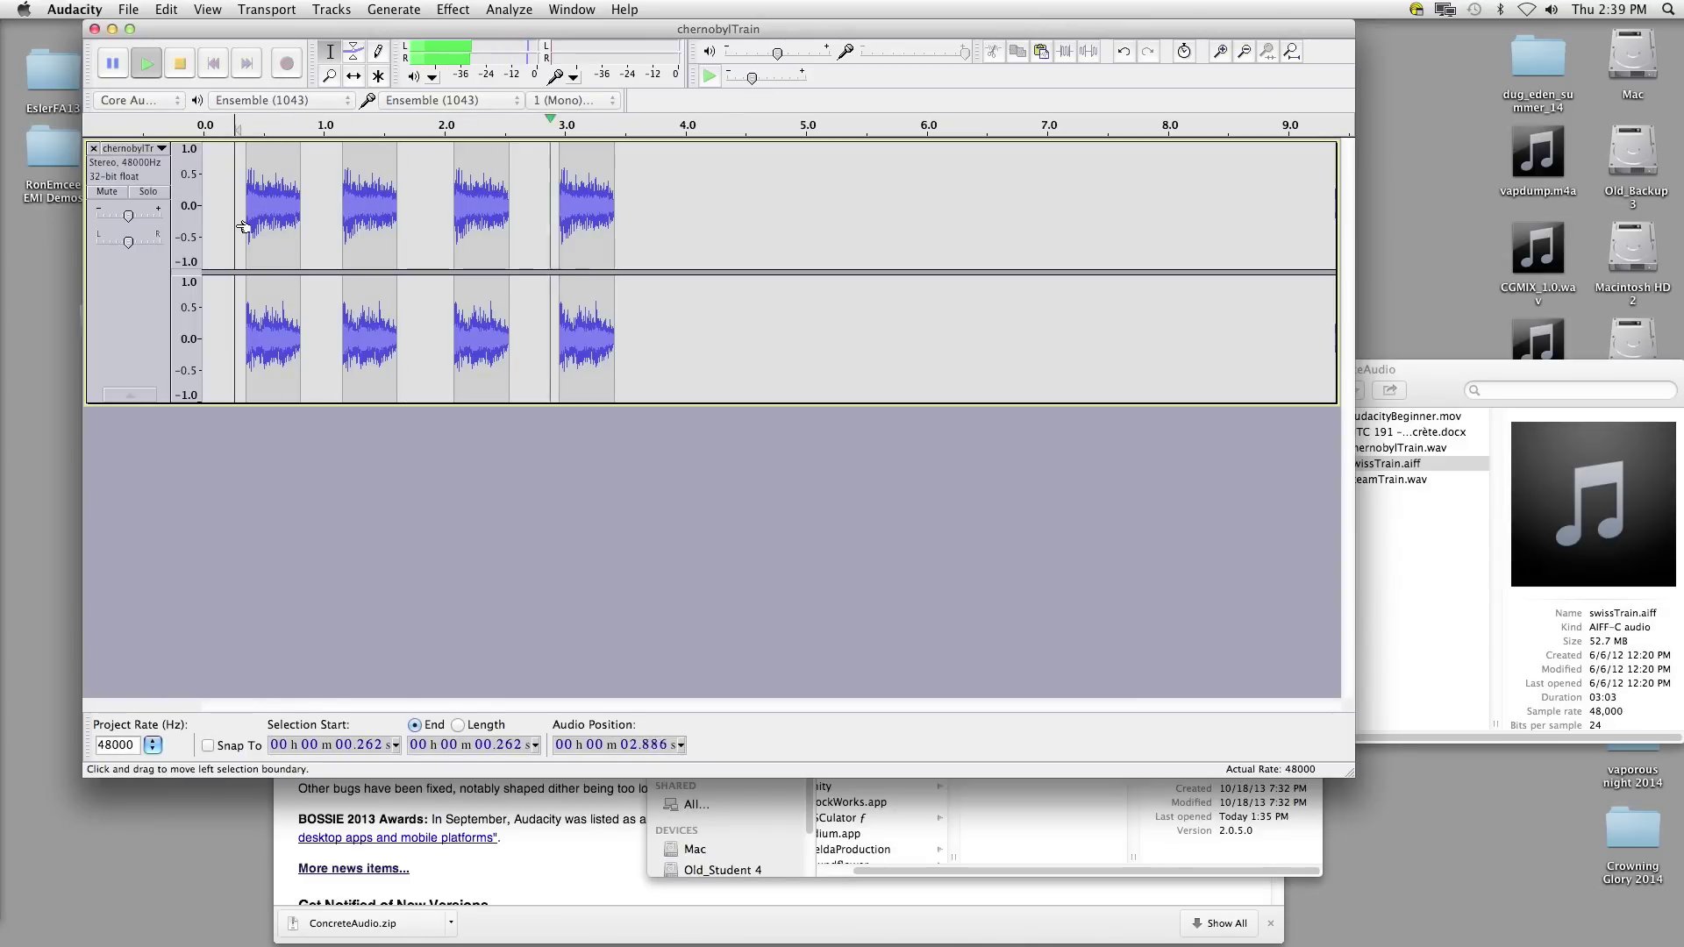
Step: Time-shift the four clips to start at about 0, 0.5, 1.0 and 1.5 s, leaving small gaps between them
{"action": "left_click", "coordinate": [353, 76]}
{"action": "left_click_drag", "start_coordinate": [465, 179], "coordinate": [457, 179]}
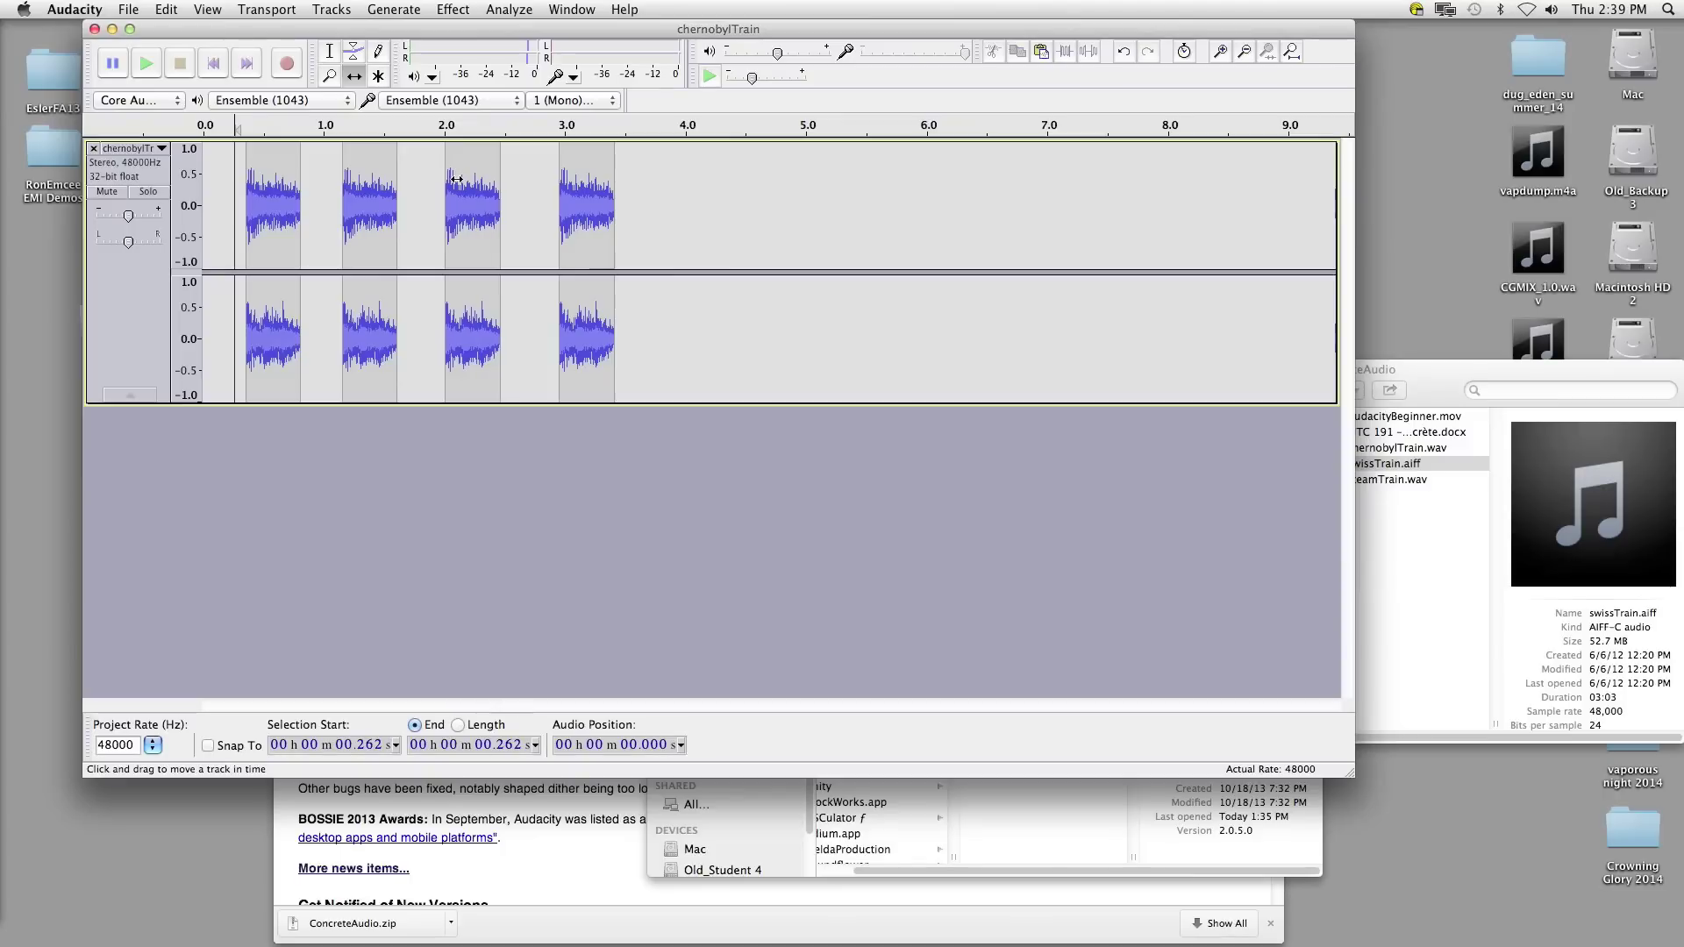
{"action": "left_click_drag", "start_coordinate": [260, 178], "coordinate": [217, 179]}
{"action": "left_click_drag", "start_coordinate": [394, 179], "coordinate": [298, 190]}
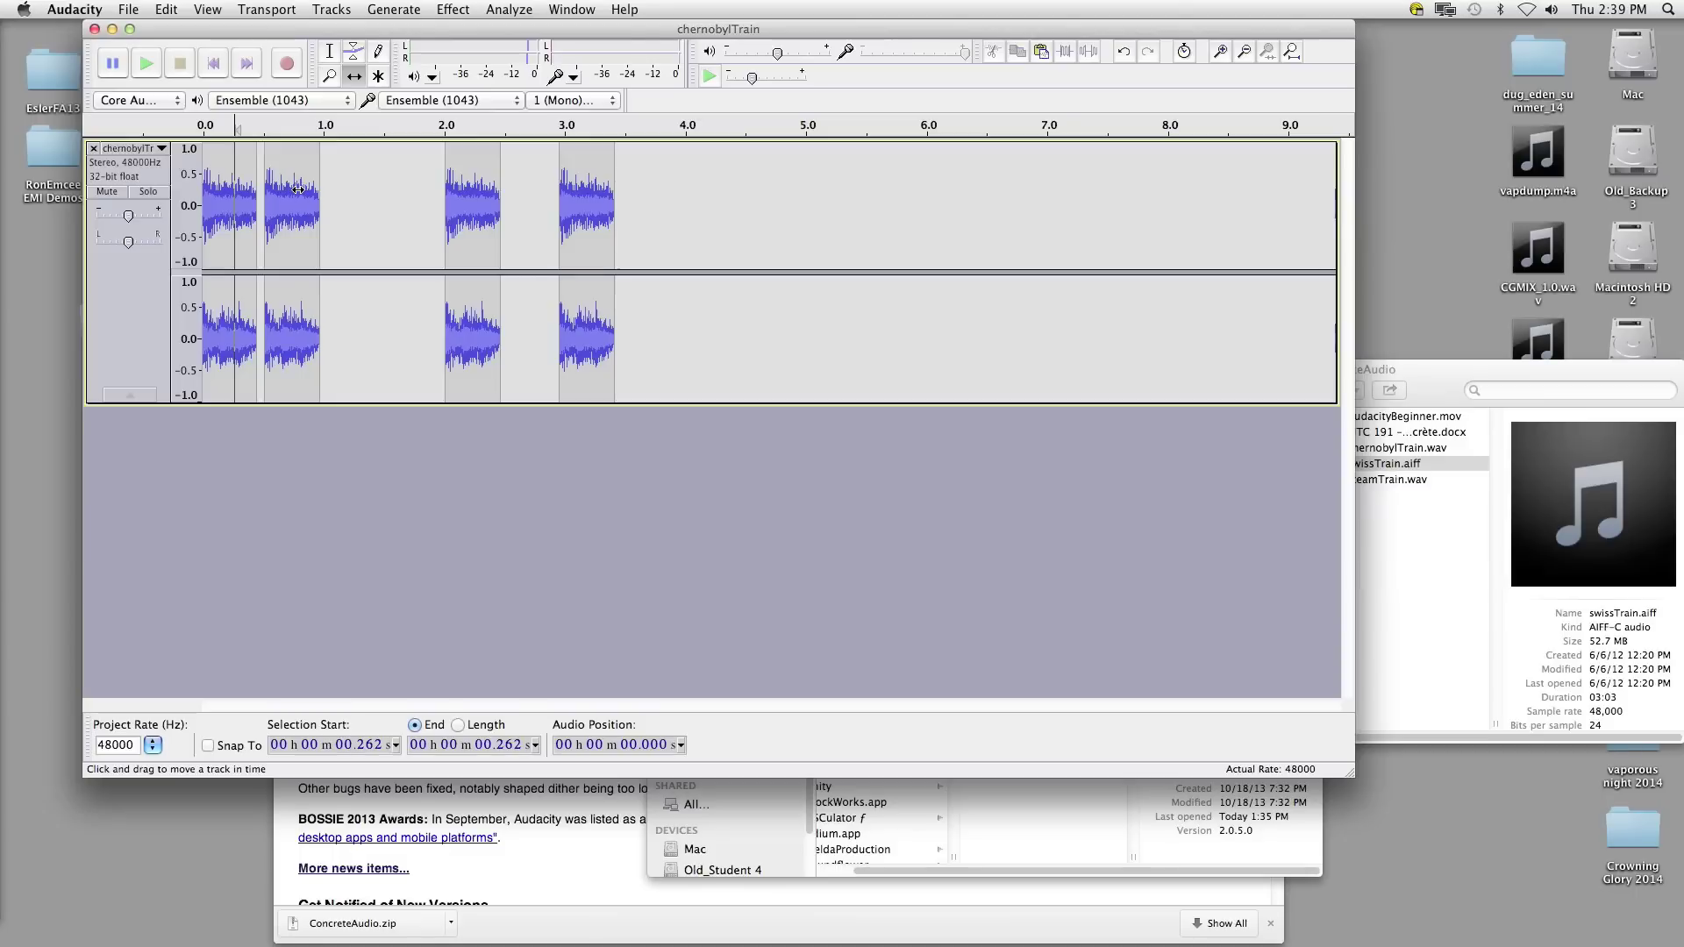
{"action": "left_click_drag", "start_coordinate": [444, 193], "coordinate": [343, 201]}
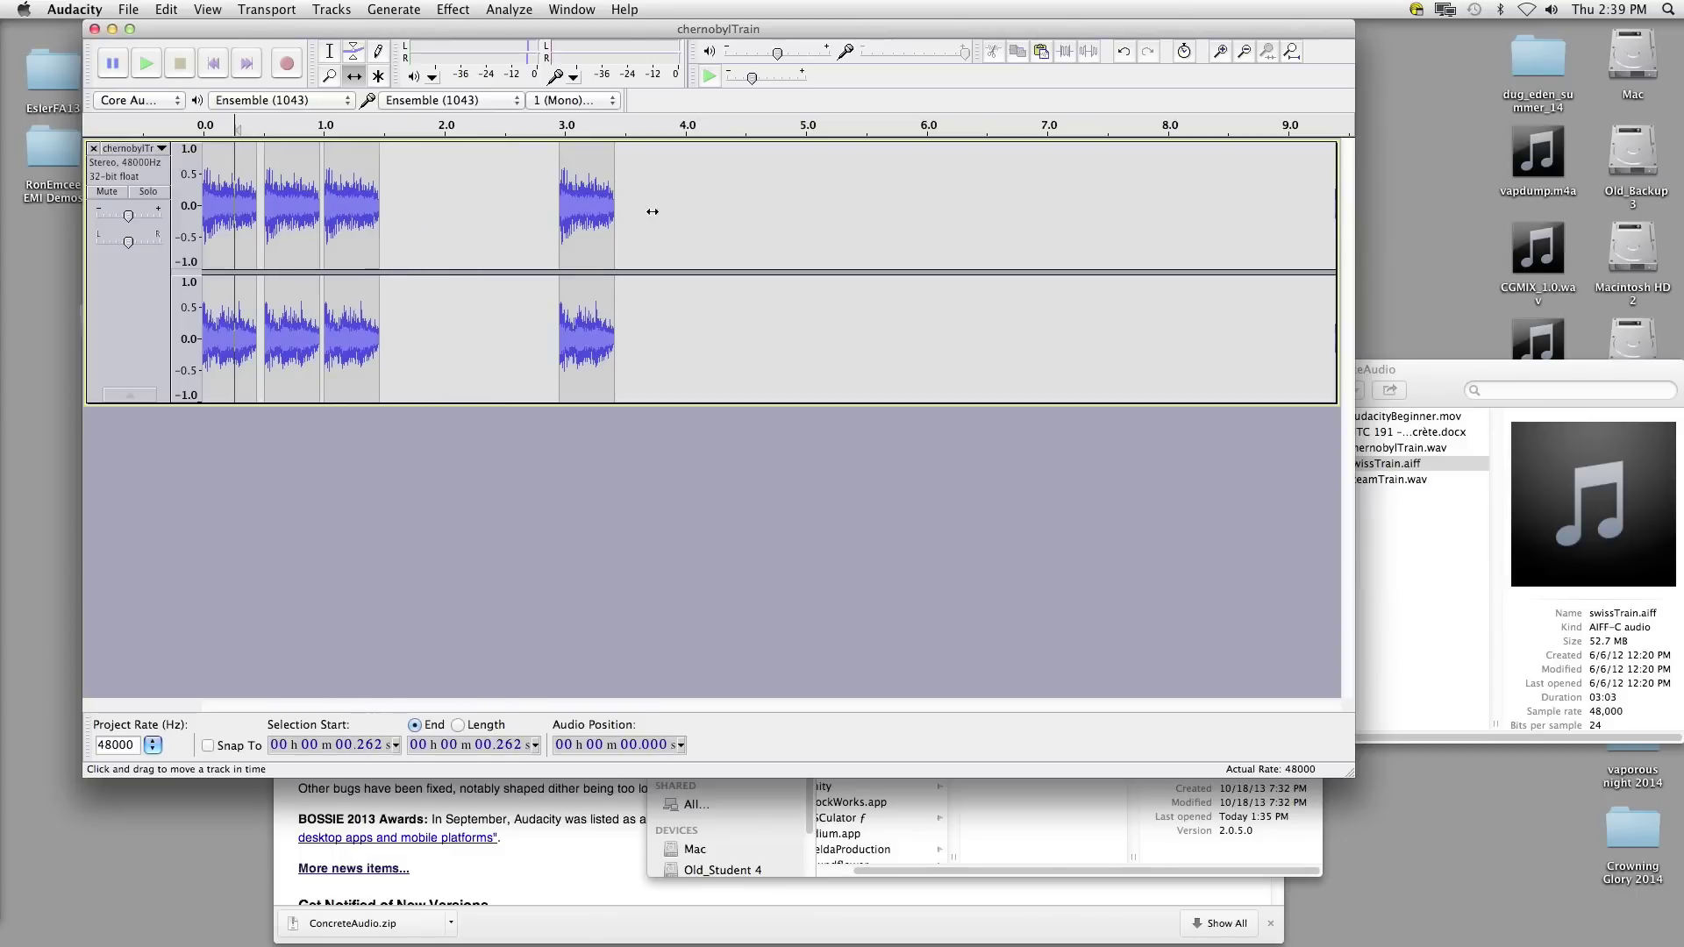
{"action": "left_click_drag", "start_coordinate": [584, 212], "coordinate": [412, 213]}
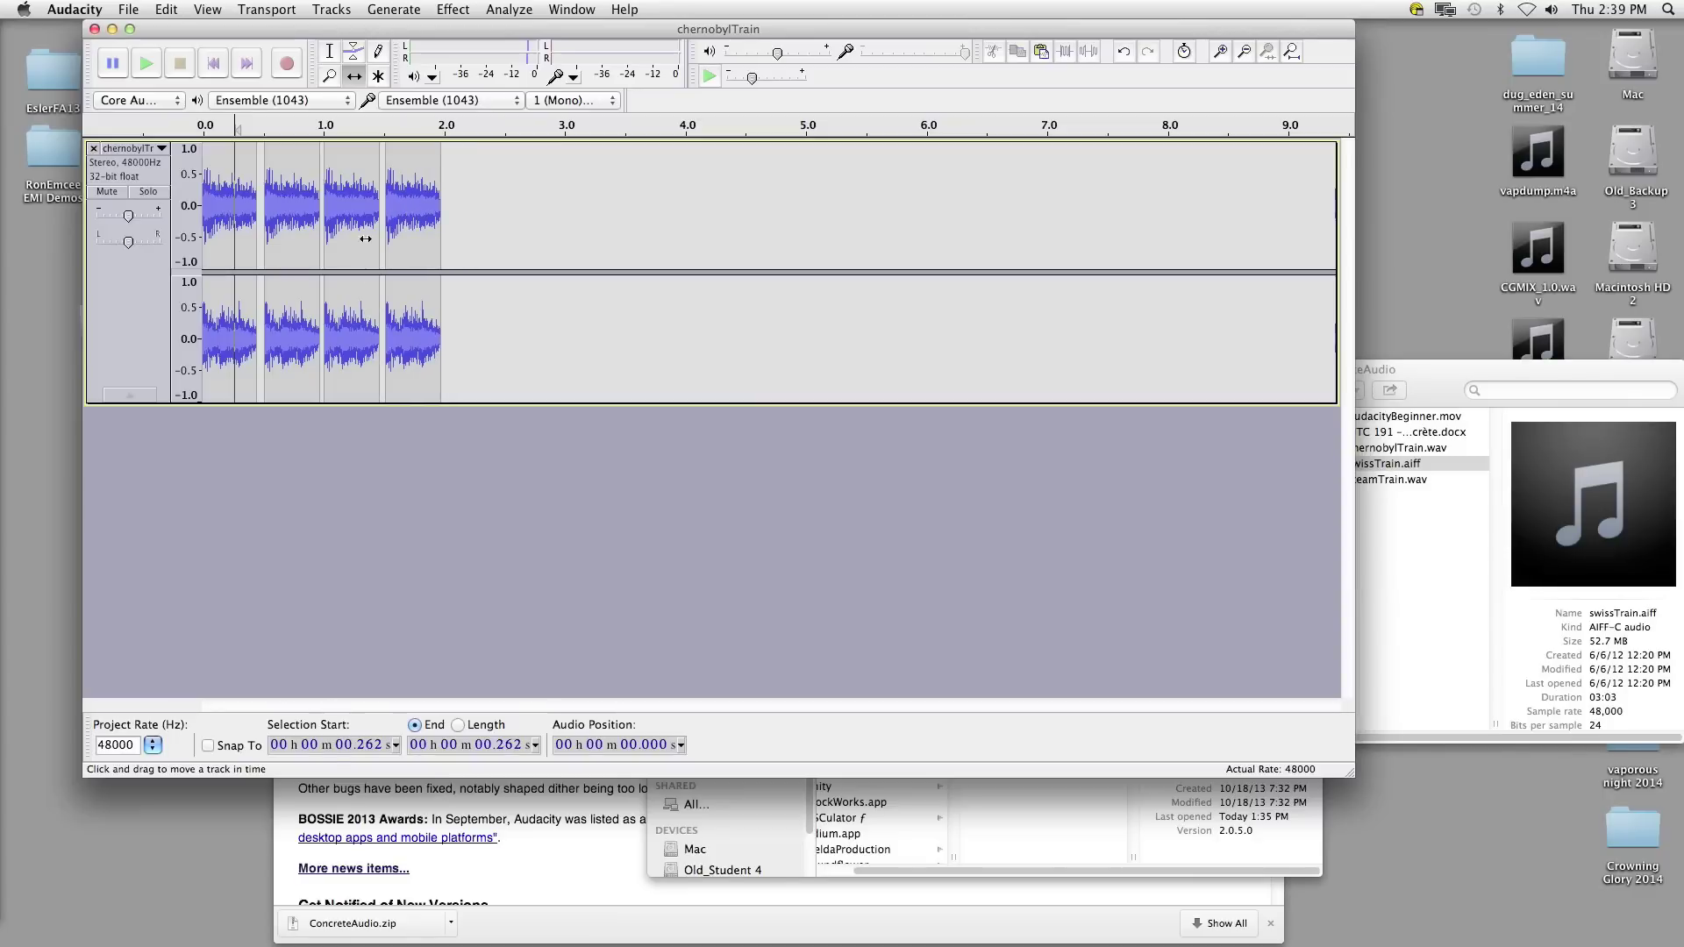
Step: Apply a Fade Out to the end of the fourth clip, from about 1.91 to 2.04 s
{"action": "left_click", "coordinate": [330, 51]}
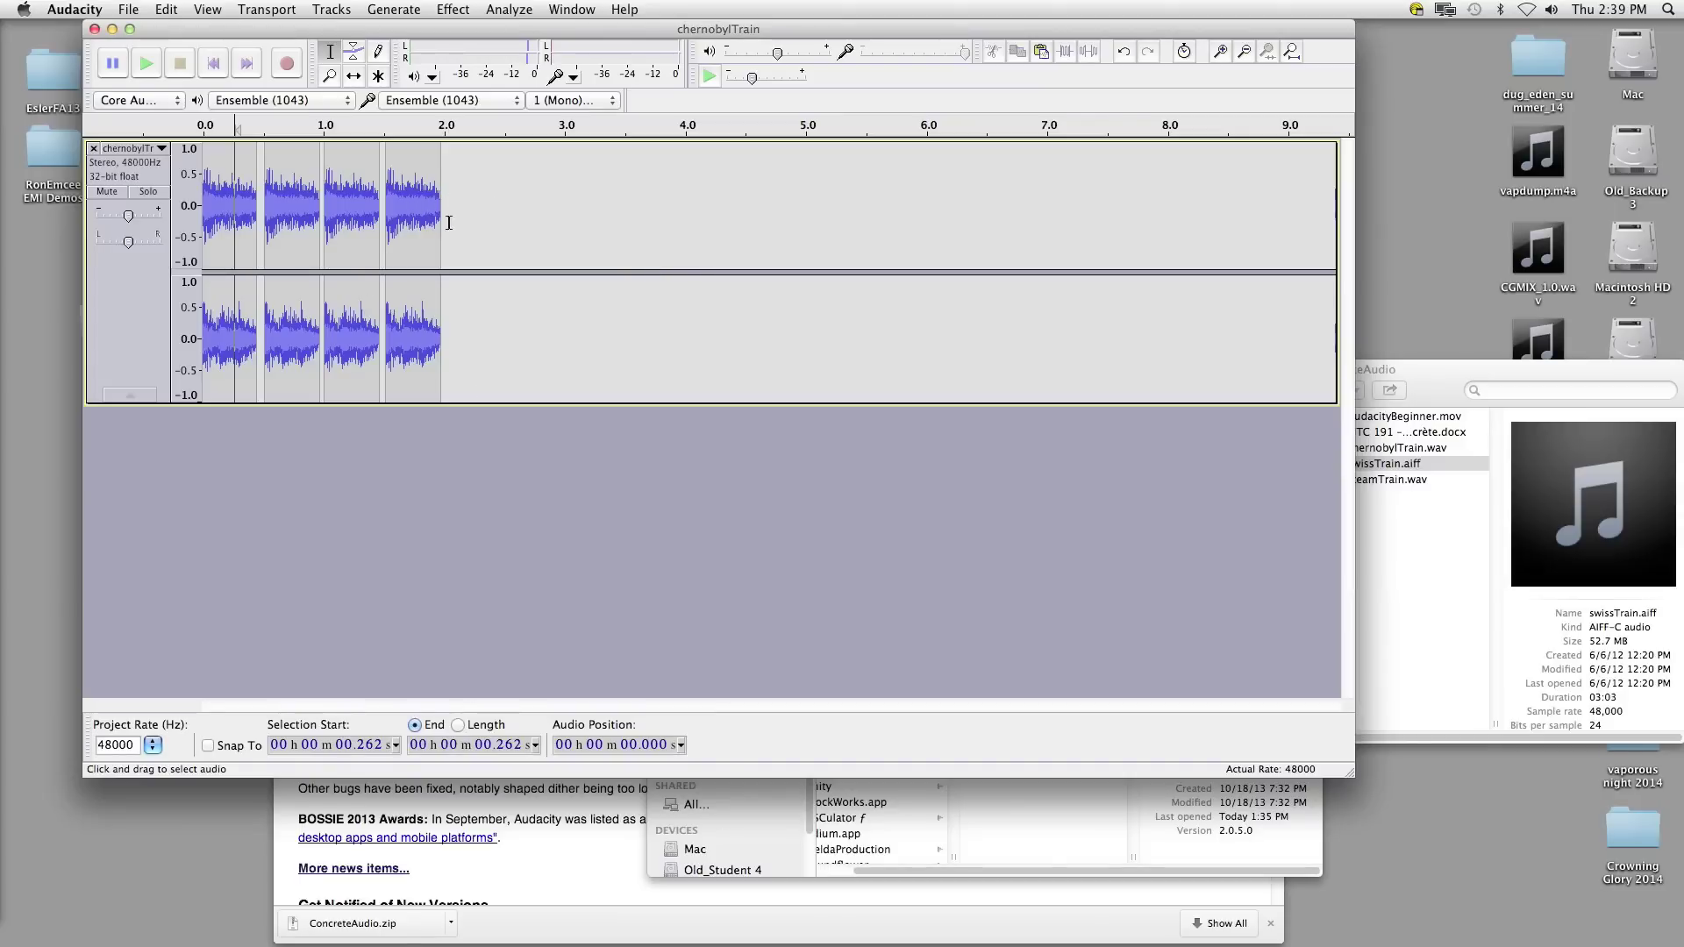
{"action": "left_click_drag", "start_coordinate": [441, 344], "coordinate": [435, 347]}
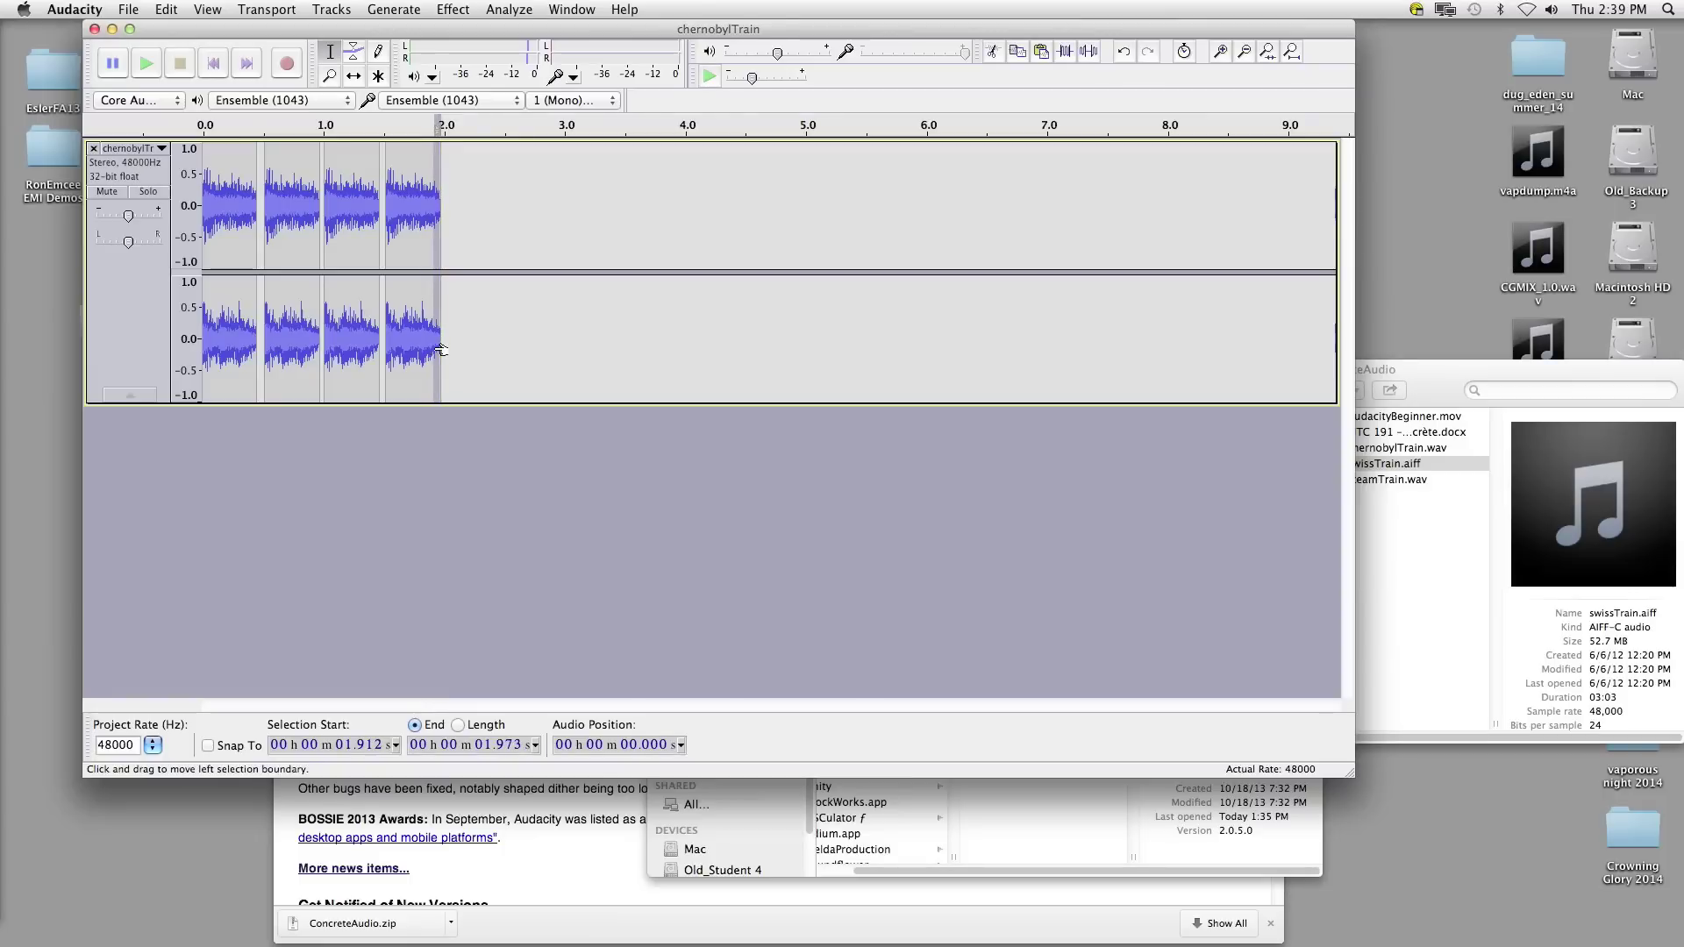
{"action": "left_click_drag", "start_coordinate": [443, 344], "coordinate": [451, 344]}
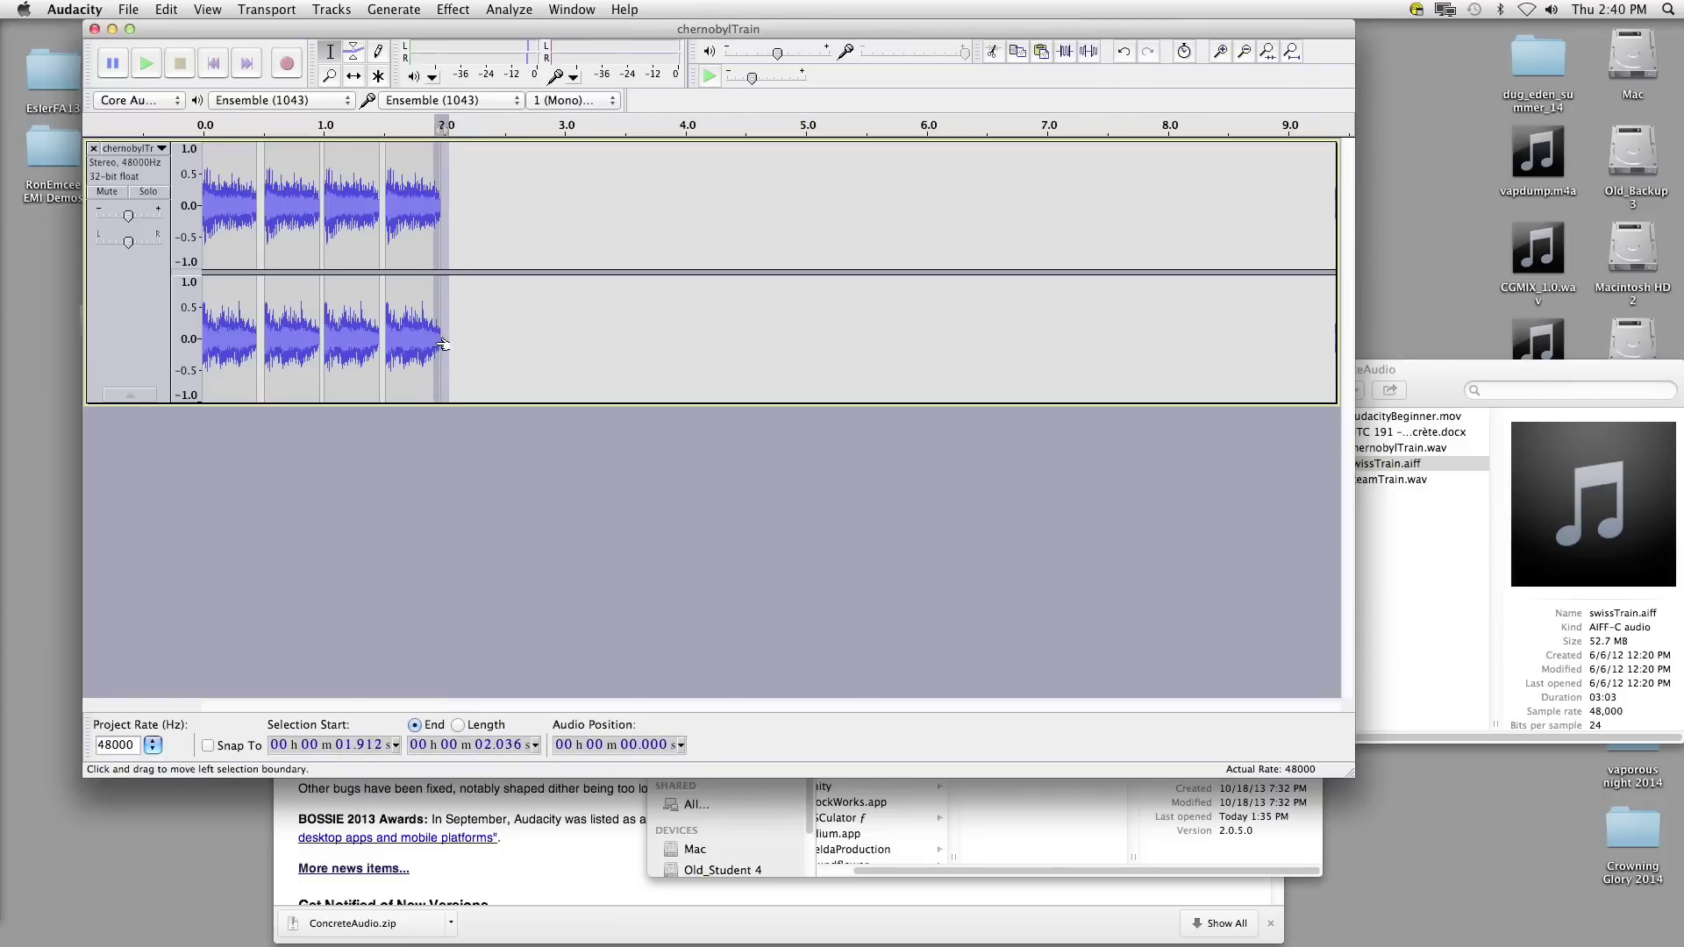
{"action": "left_click", "coordinate": [454, 8]}
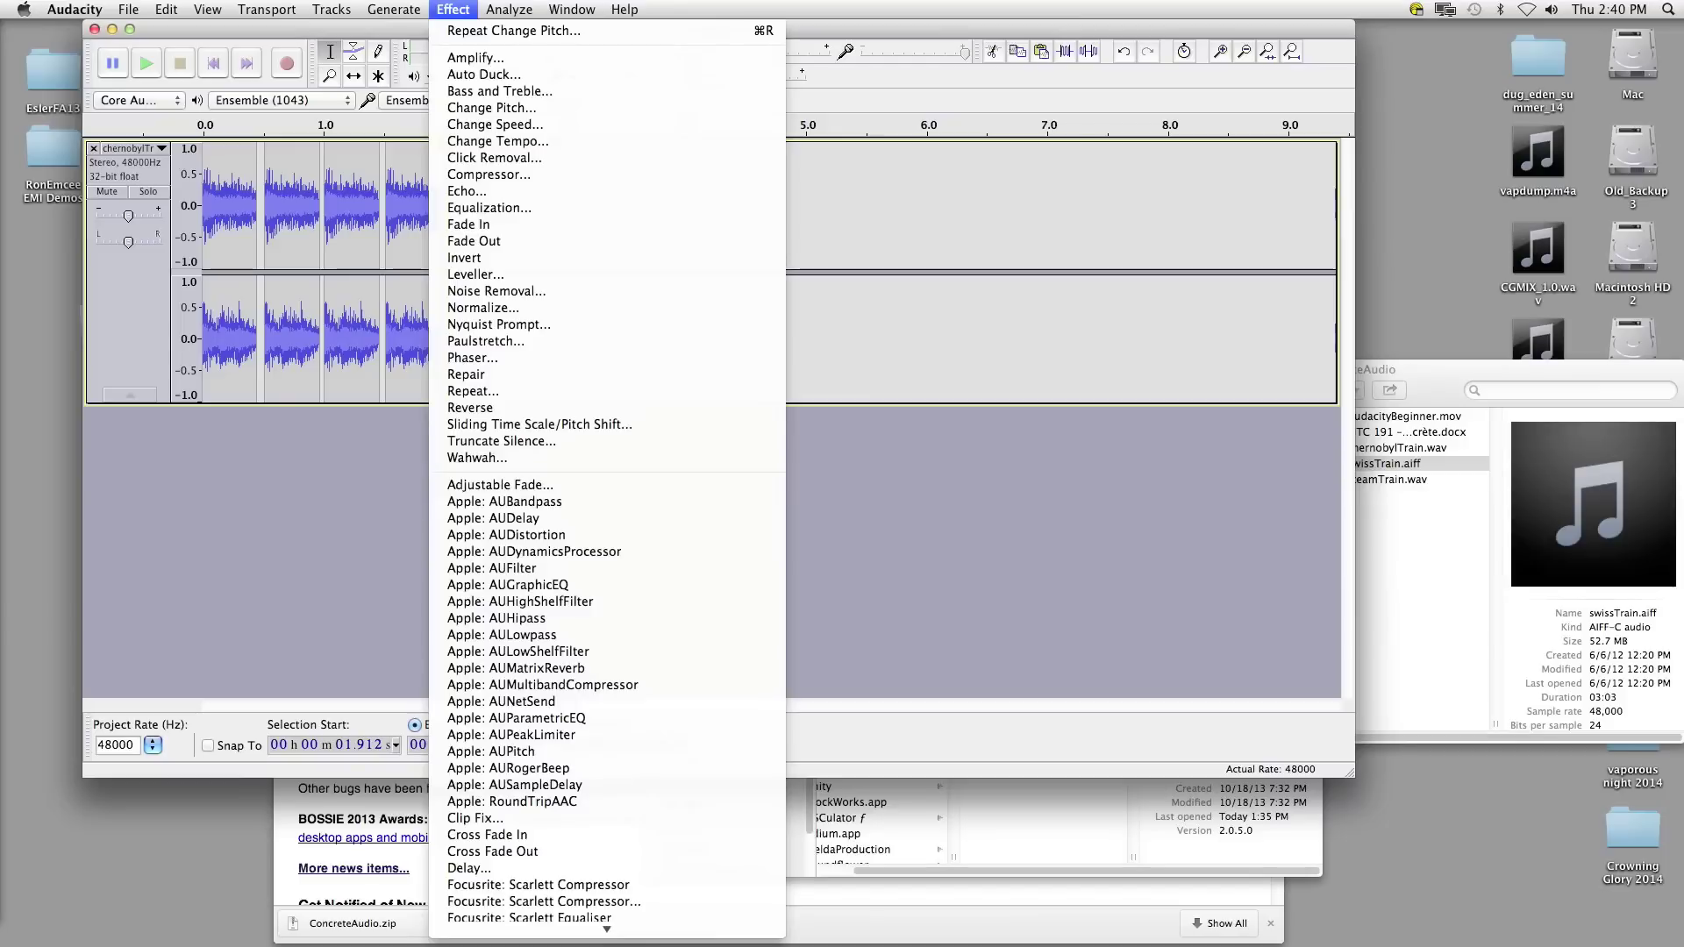
{"action": "left_click", "coordinate": [531, 241]}
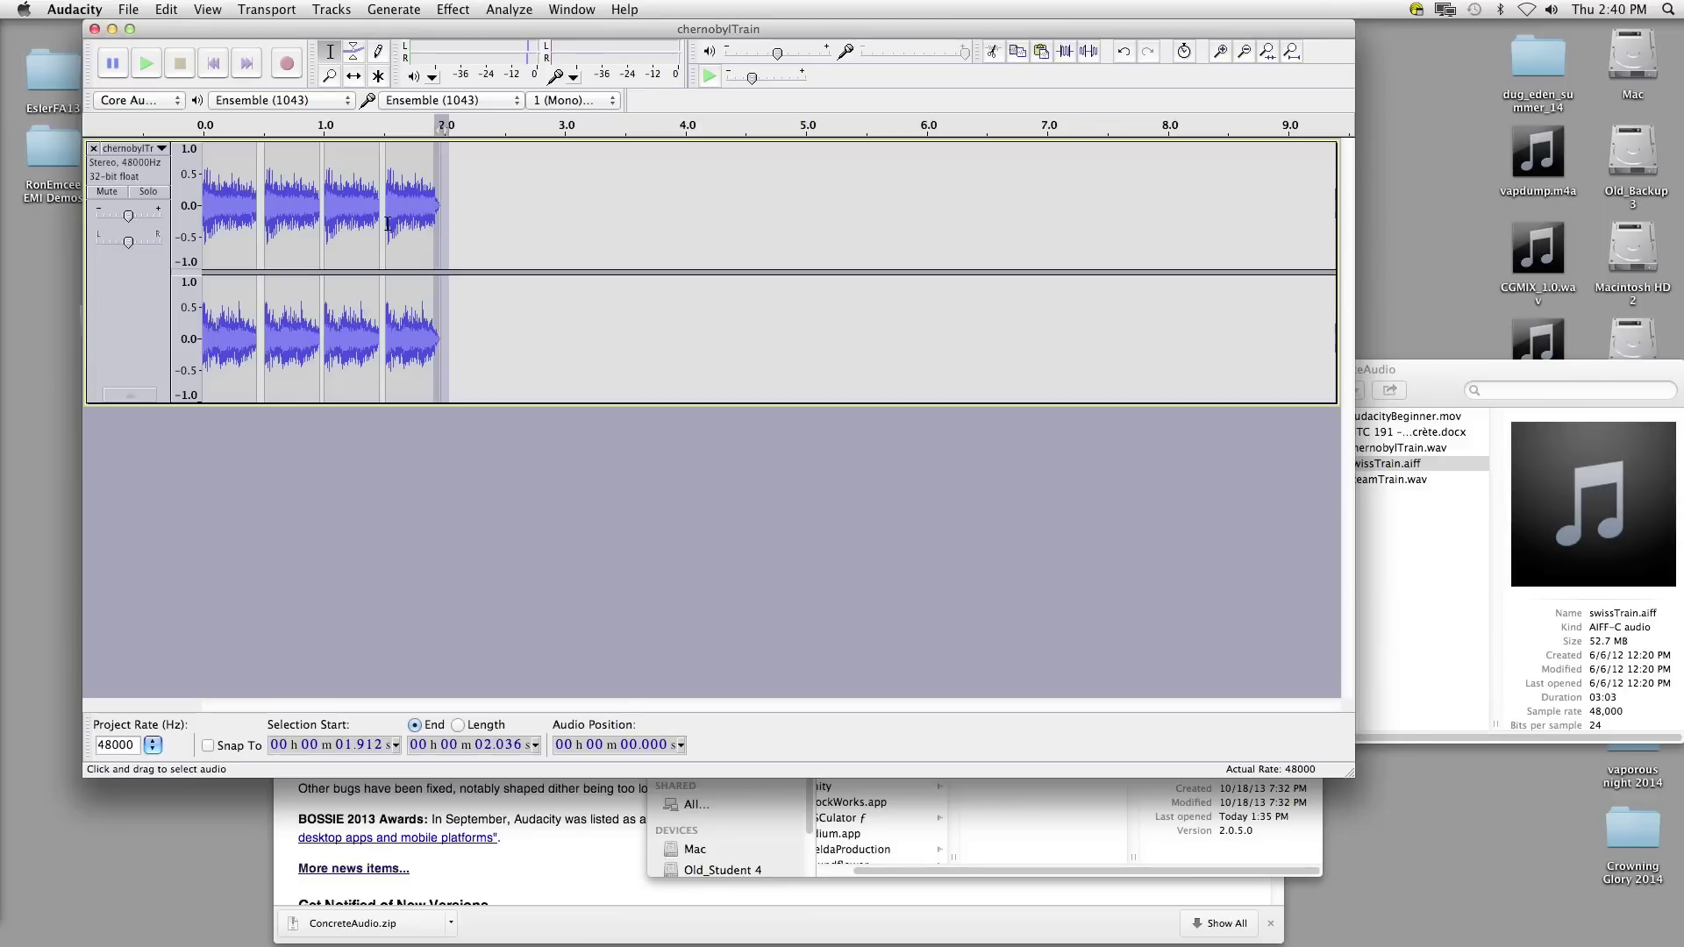
Step: Apply a Fade Out to the end of the third clip, from about 1.39 to 1.46 s
{"action": "left_click_drag", "start_coordinate": [387, 230], "coordinate": [189, 240]}
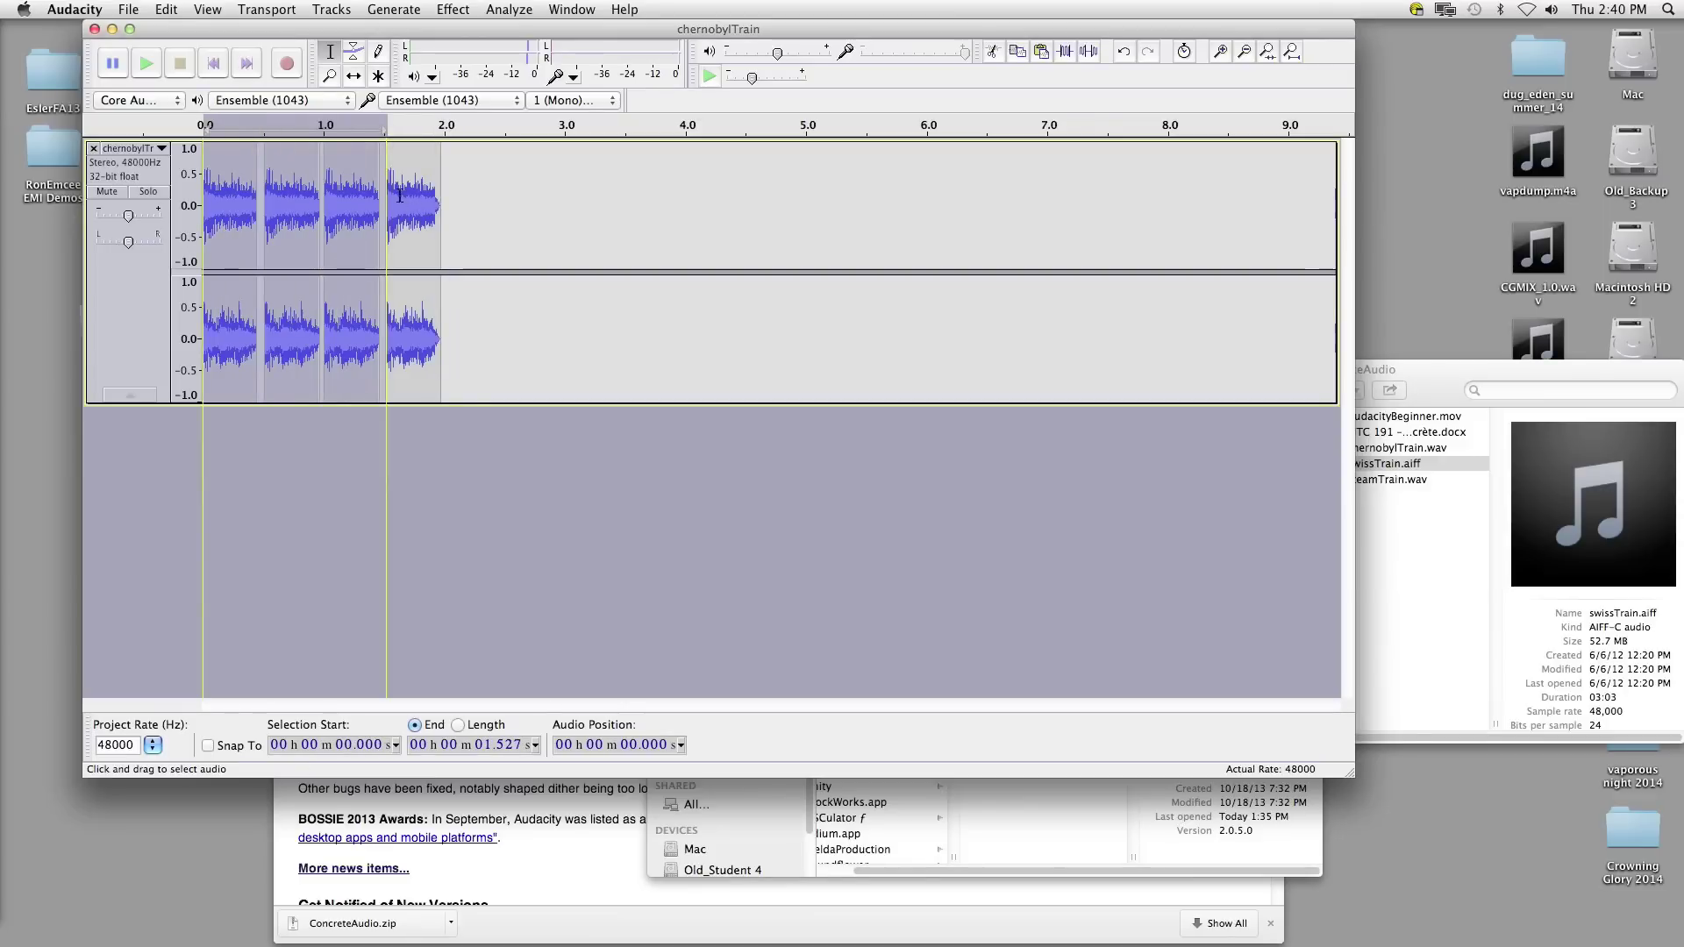
{"action": "left_click", "coordinate": [472, 233]}
{"action": "left_click_drag", "start_coordinate": [382, 242], "coordinate": [373, 250]}
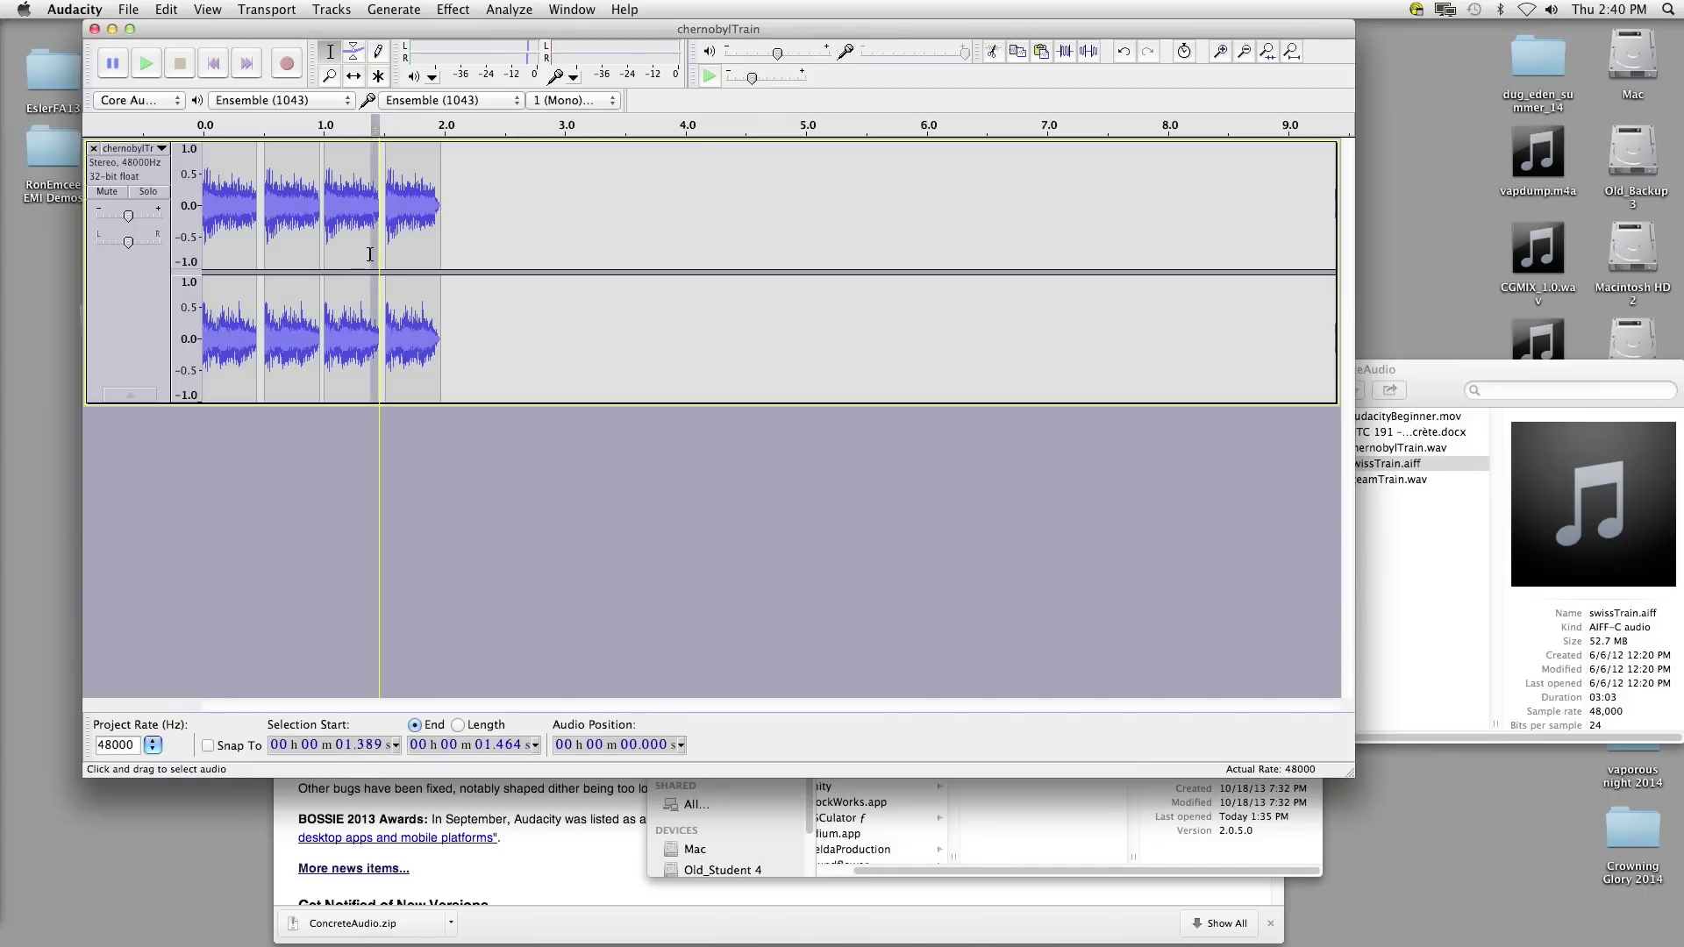
{"action": "left_click", "coordinate": [454, 10]}
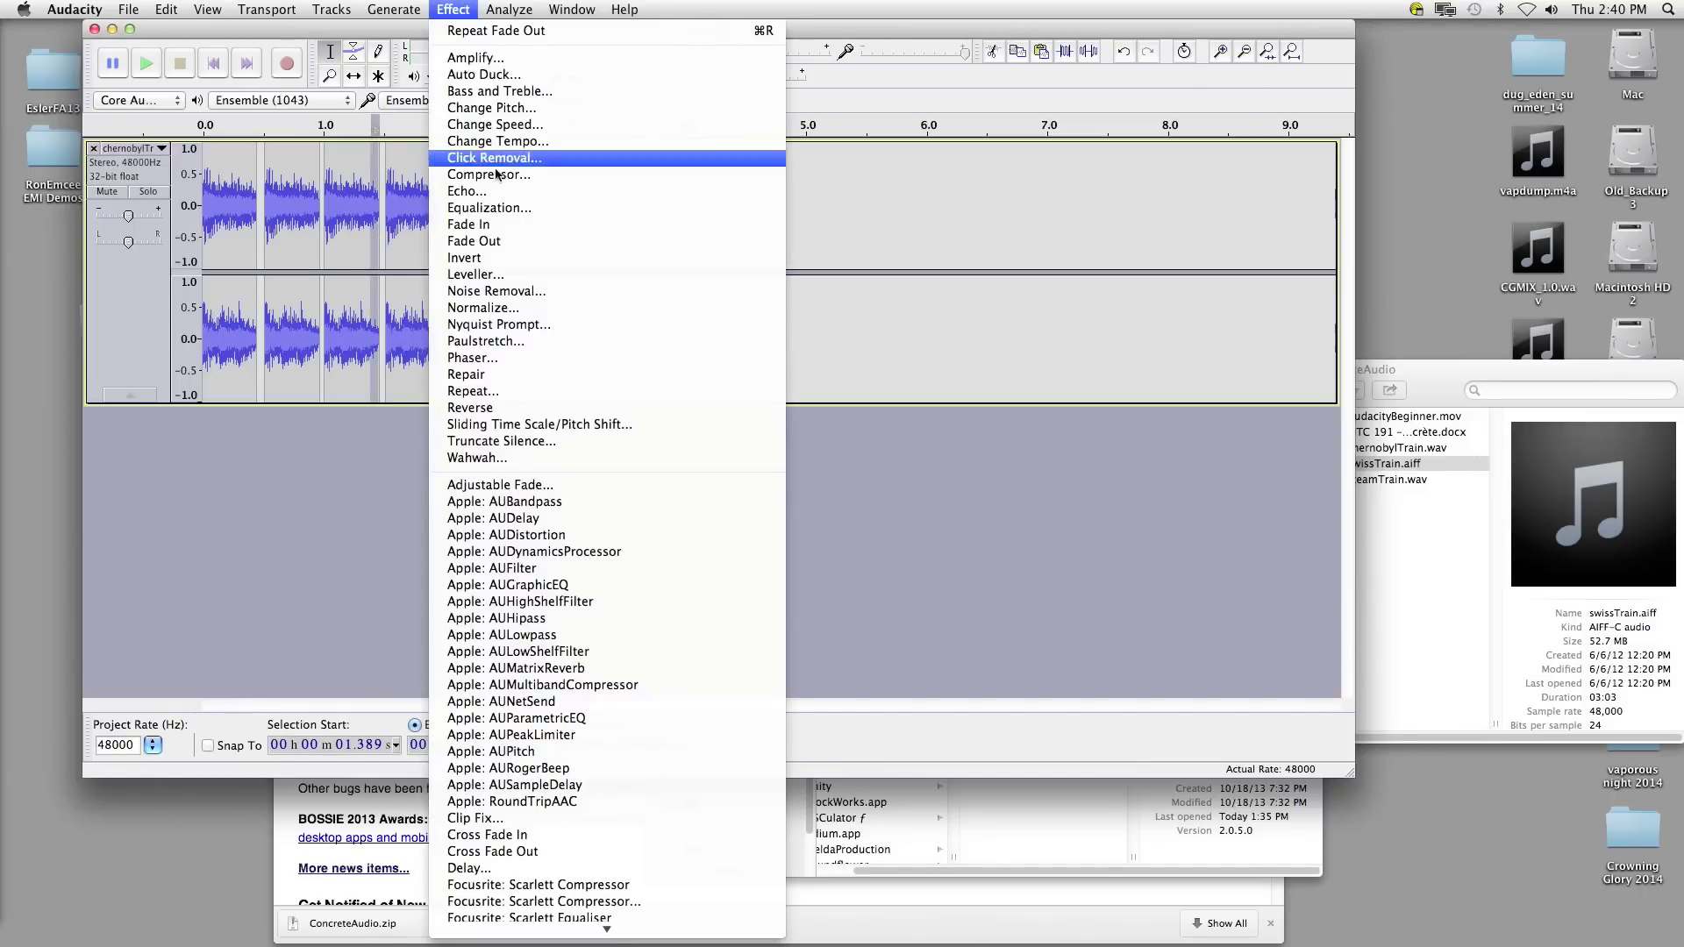
{"action": "left_click", "coordinate": [501, 241]}
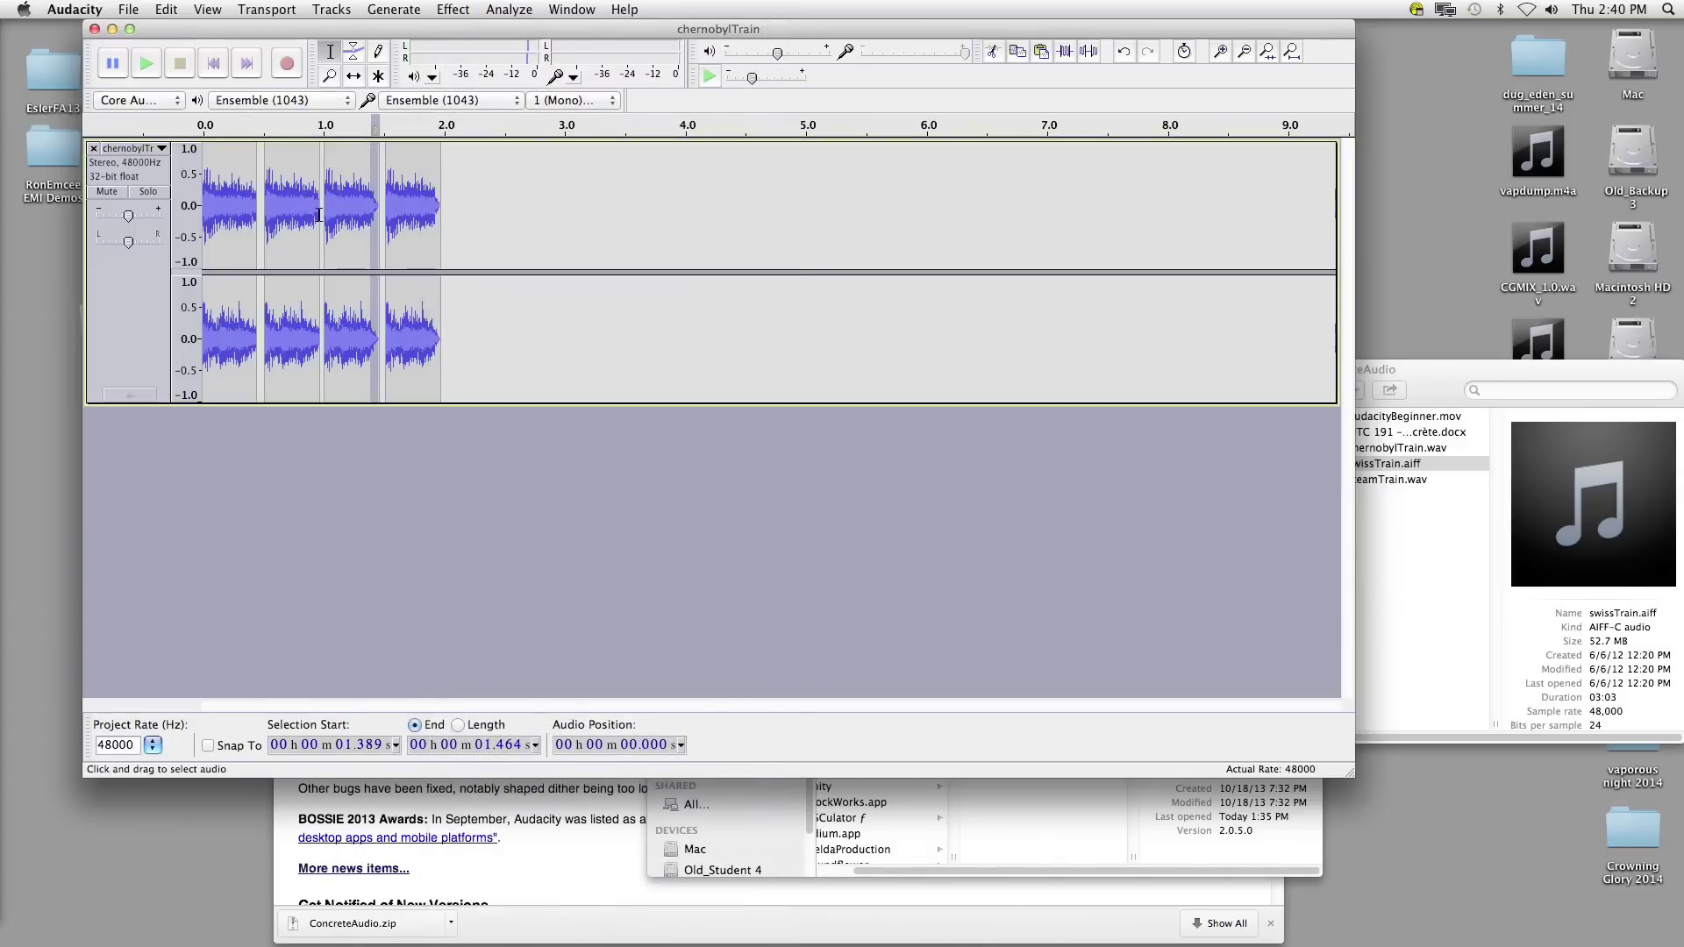
Step: Fade out the ends of the second clip, about 0.91 to 0.97 s, and the first clip, about 0.39 to 0.48 s
{"action": "left_click_drag", "start_coordinate": [322, 215], "coordinate": [313, 218]}
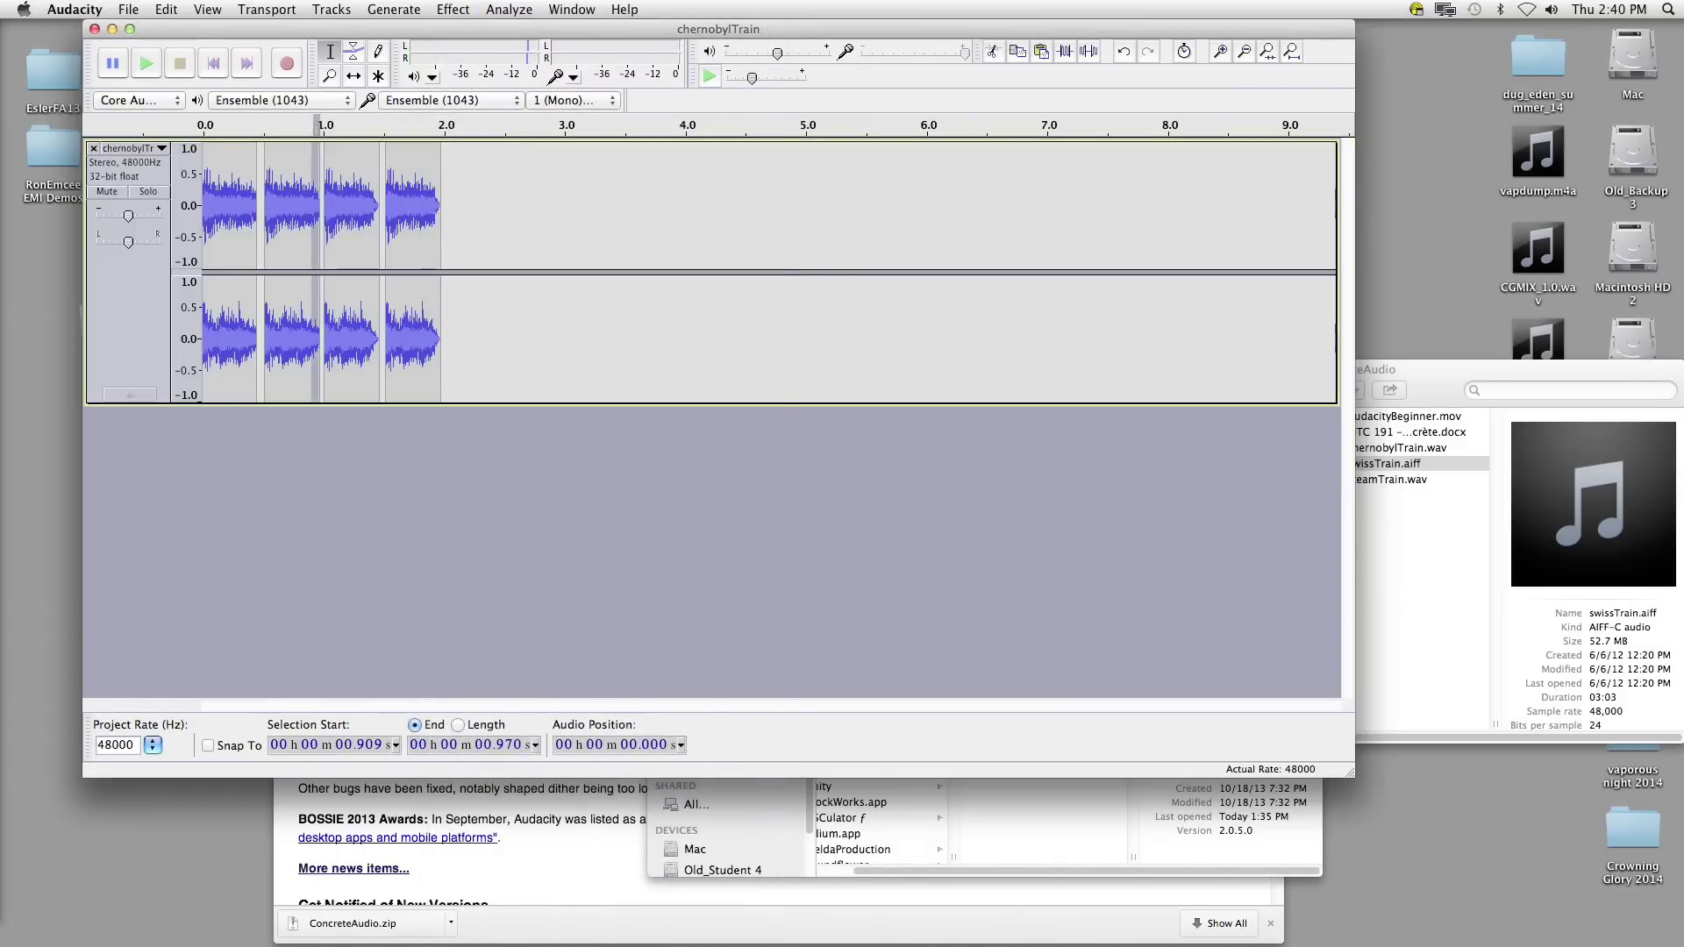
{"action": "left_click", "coordinate": [453, 9]}
{"action": "left_click", "coordinate": [536, 245]}
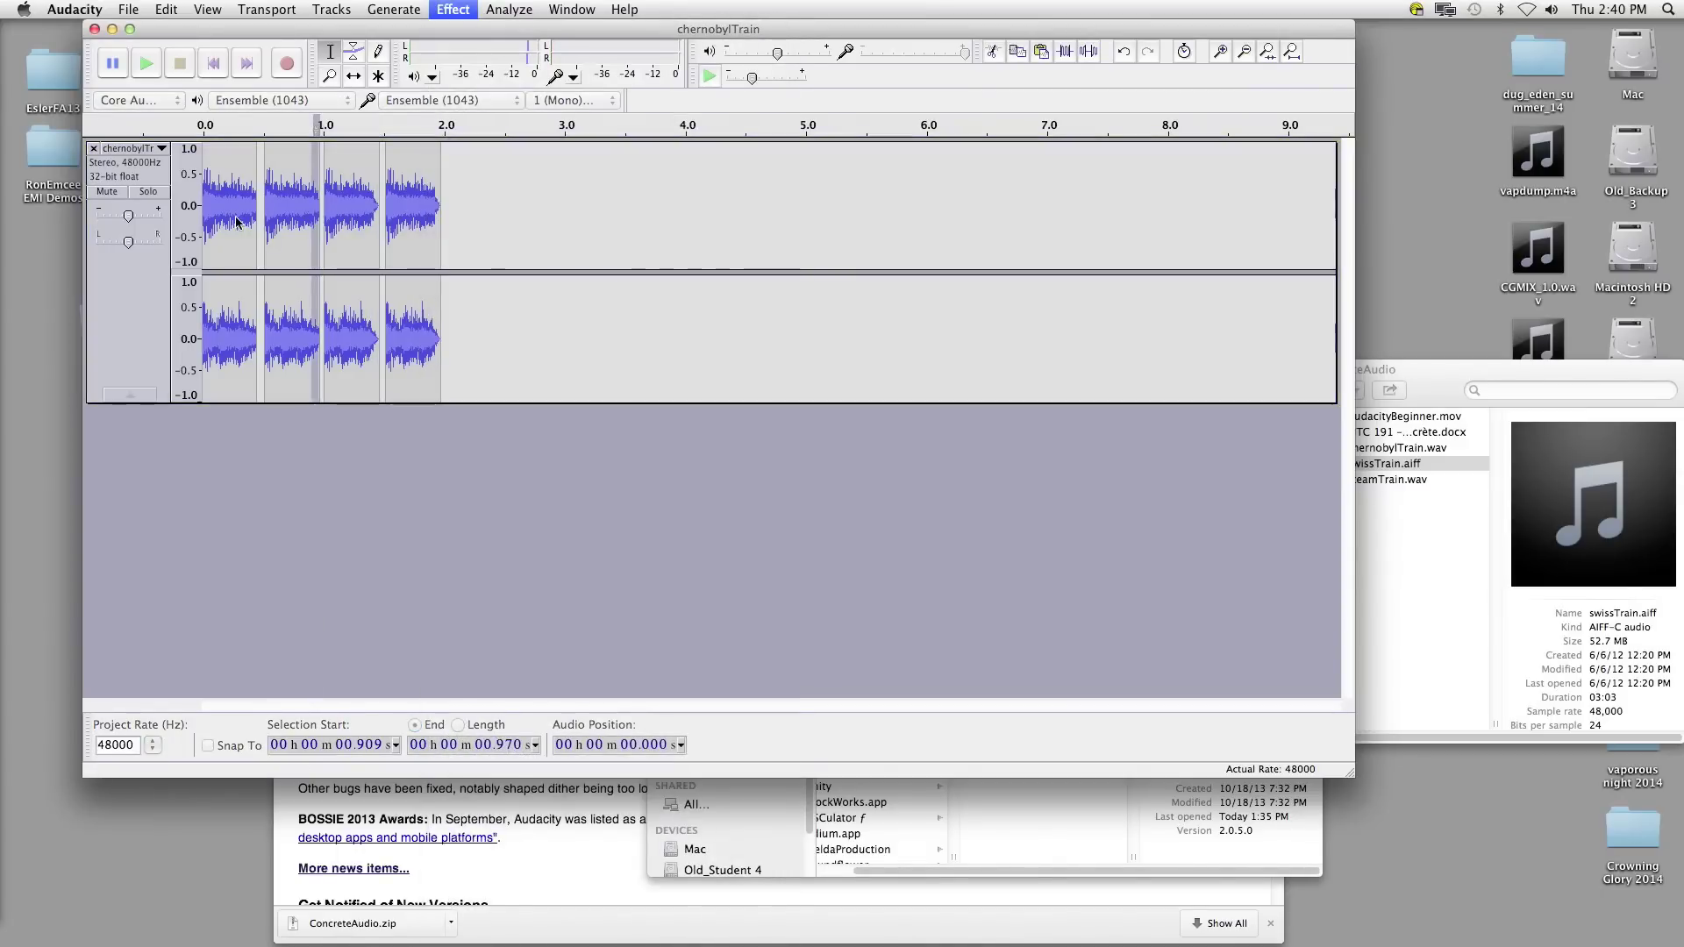
{"action": "left_click_drag", "start_coordinate": [262, 218], "coordinate": [250, 222]}
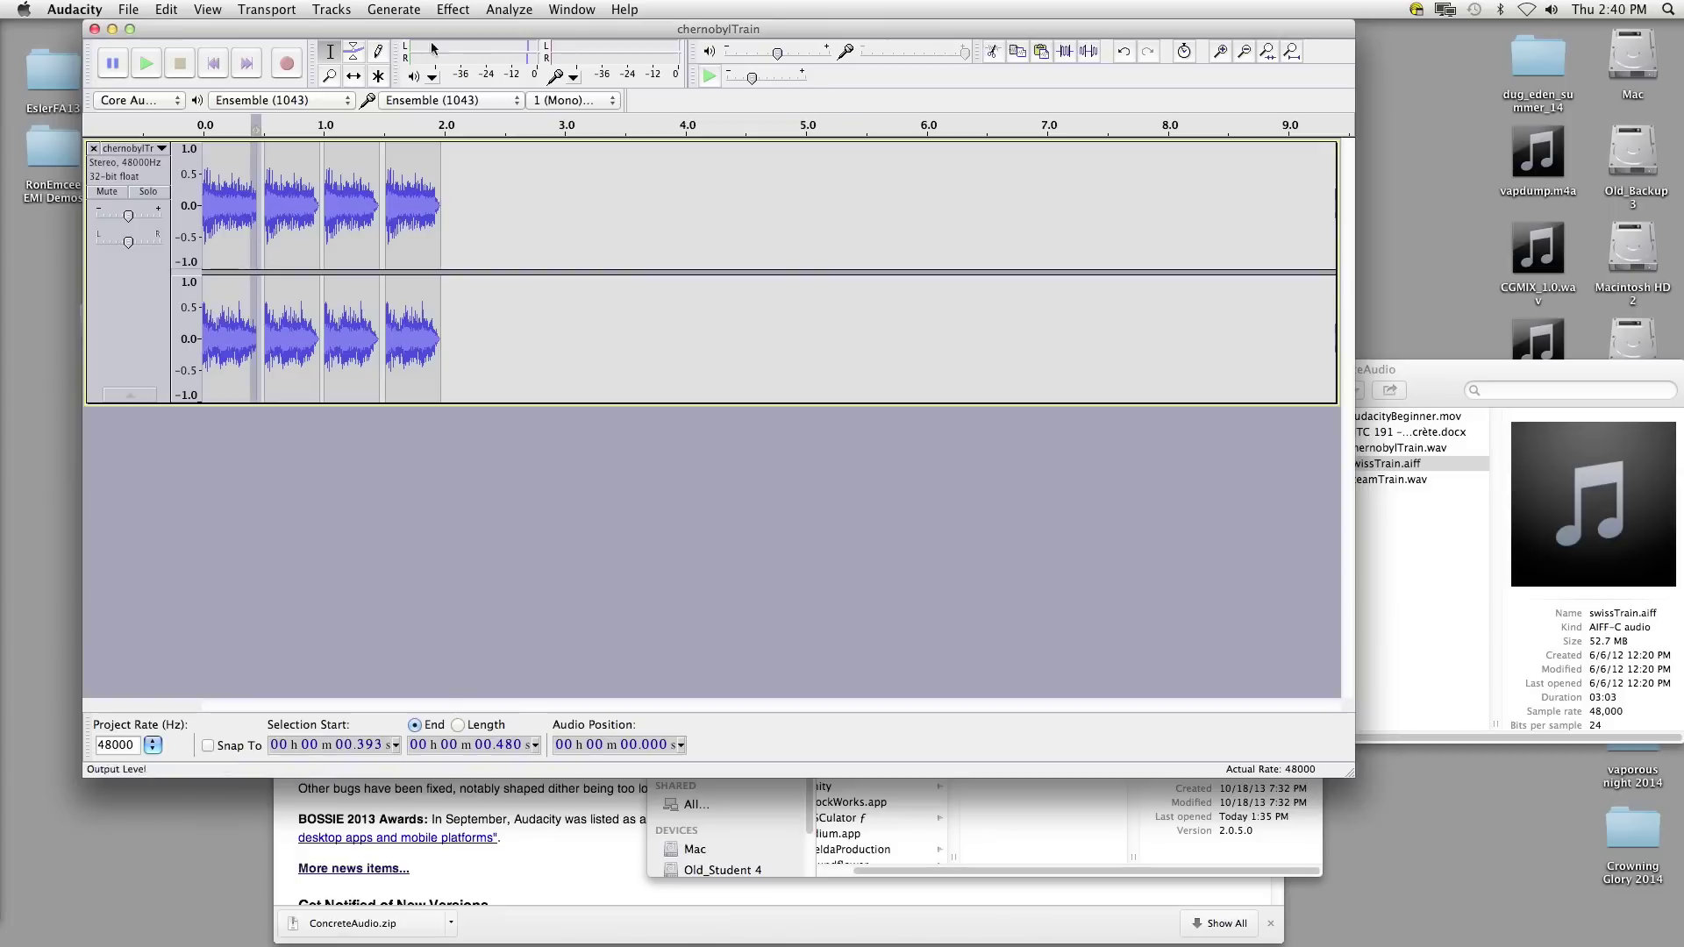
{"action": "left_click", "coordinate": [453, 9]}
{"action": "left_click", "coordinate": [489, 242]}
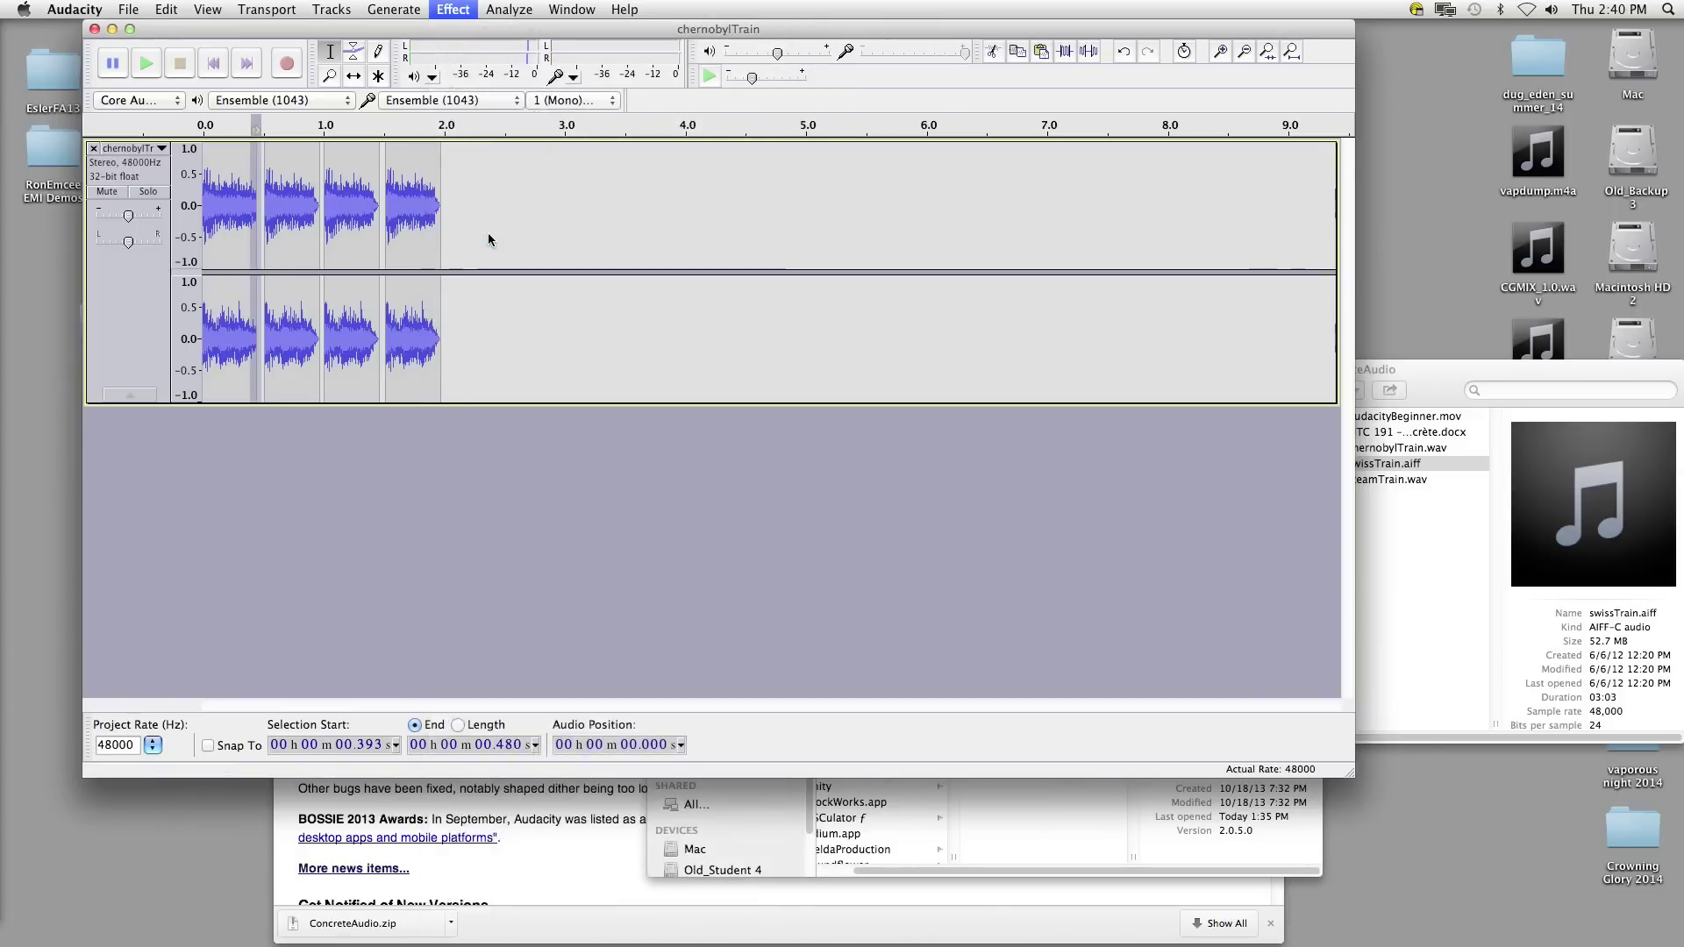
Step: Play the four faded-out clips from the start of the track
{"action": "left_click", "coordinate": [488, 233]}
{"action": "left_click", "coordinate": [213, 63]}
{"action": "left_click", "coordinate": [146, 65]}
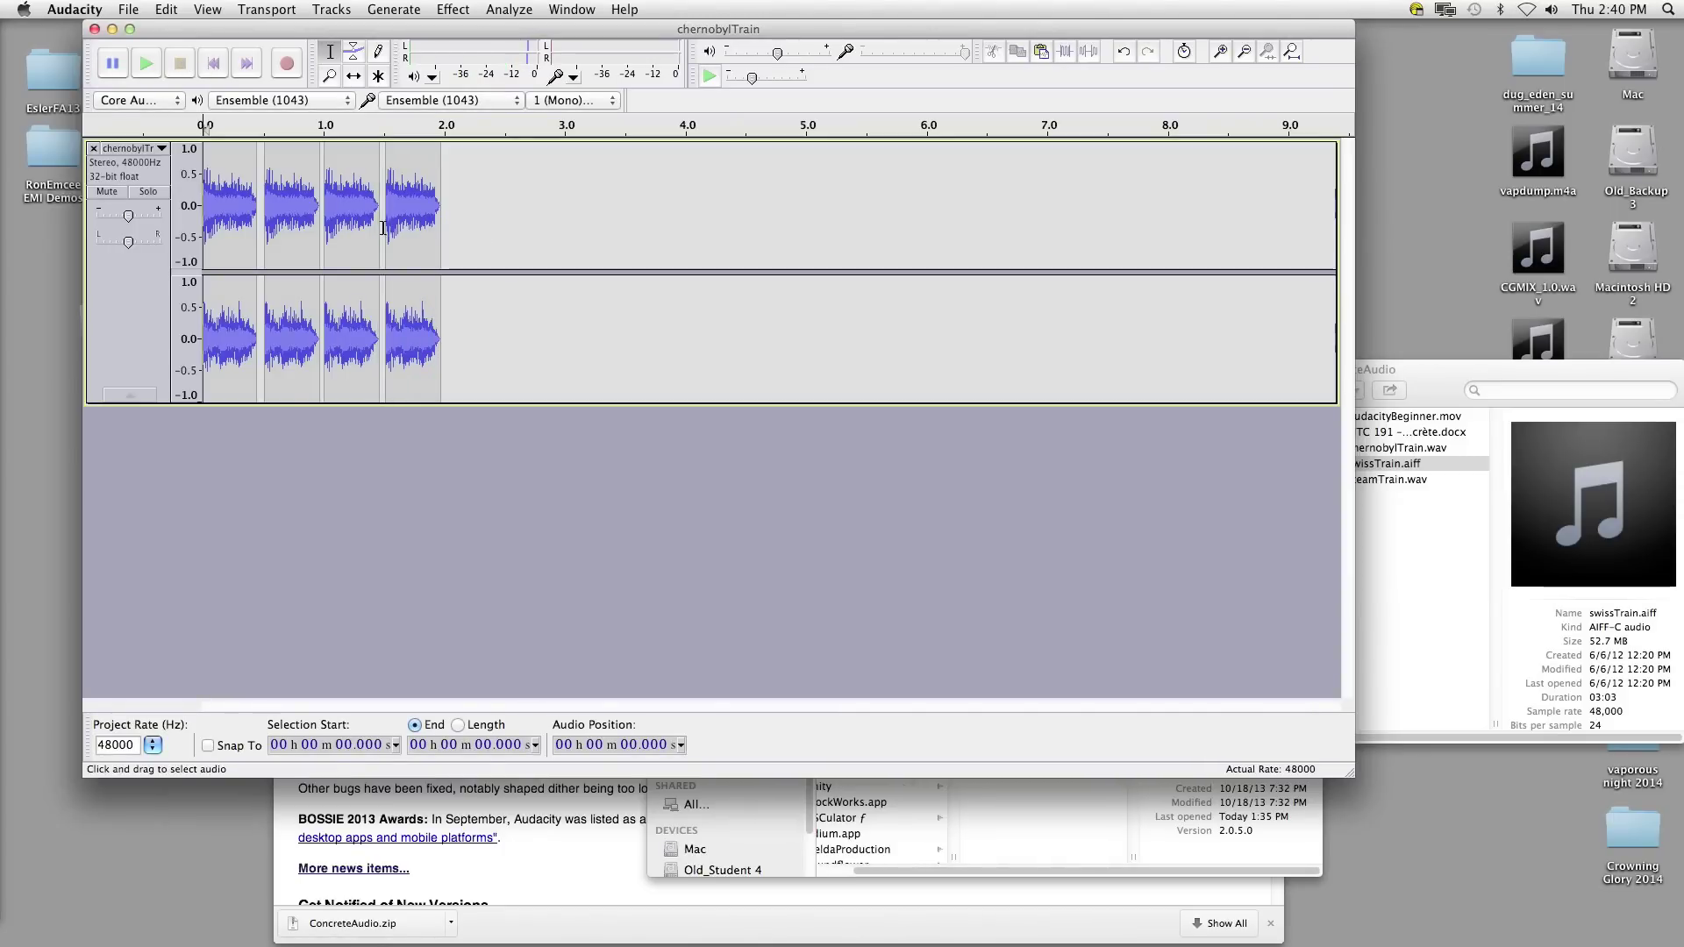
Step: Apply a Fade In to the very beginning of the first clip, from 0 to about 0.015 s
{"action": "left_click", "coordinate": [330, 77]}
{"action": "left_click", "coordinate": [466, 213]}
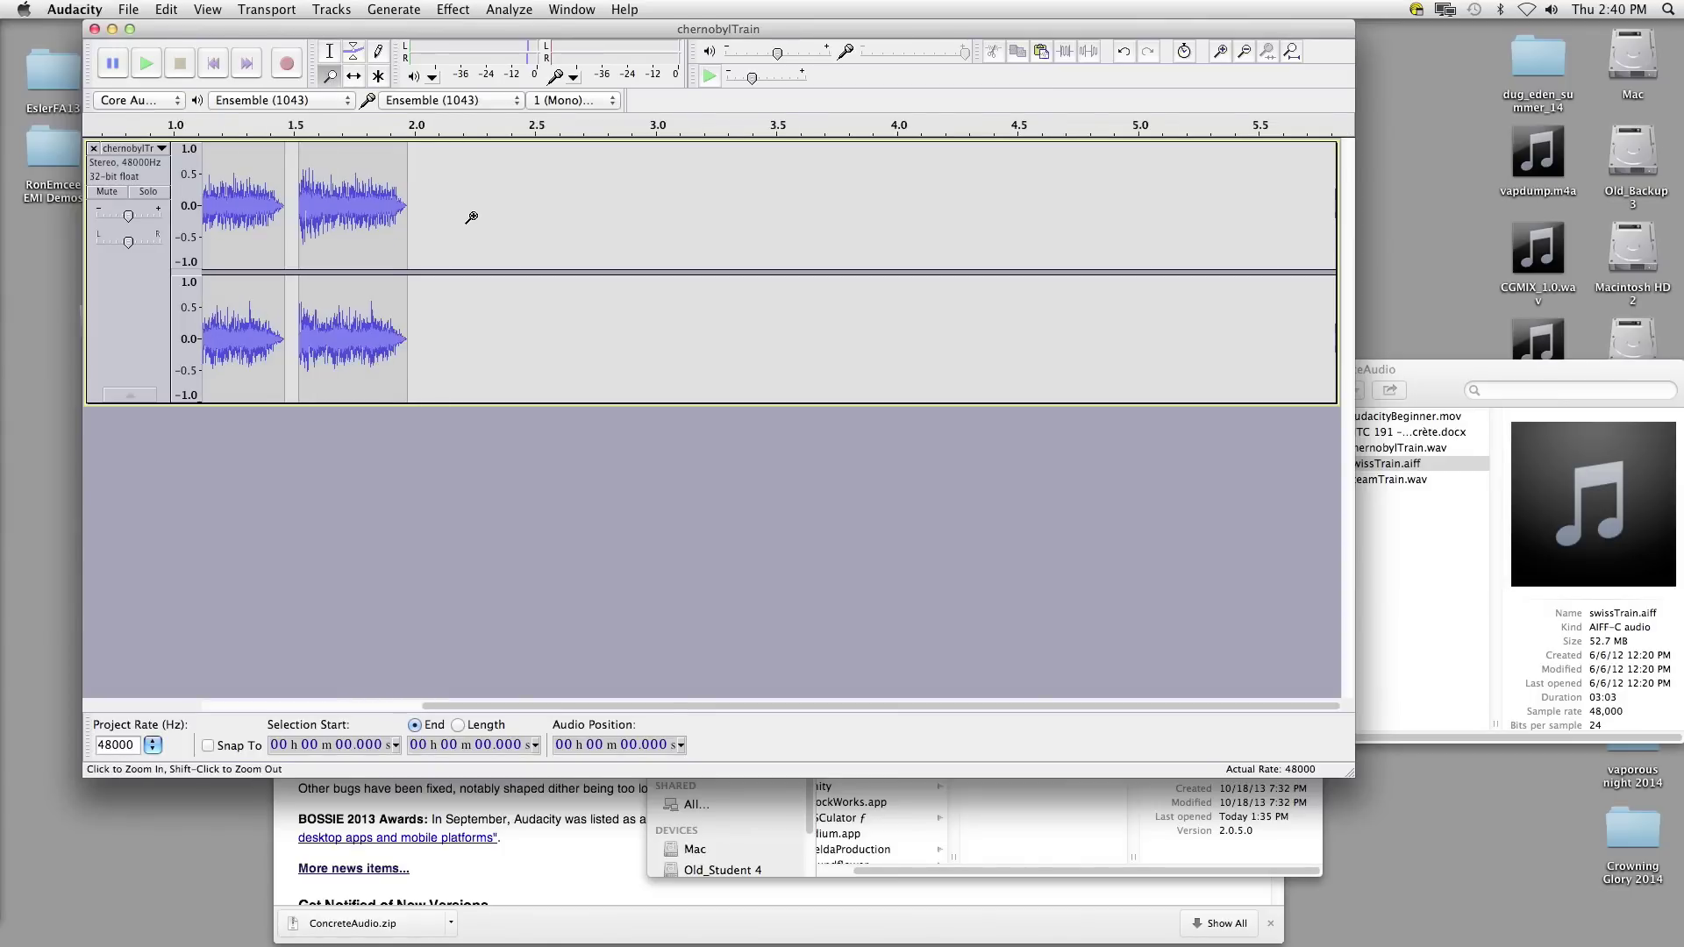
{"action": "left_click", "coordinate": [466, 214]}
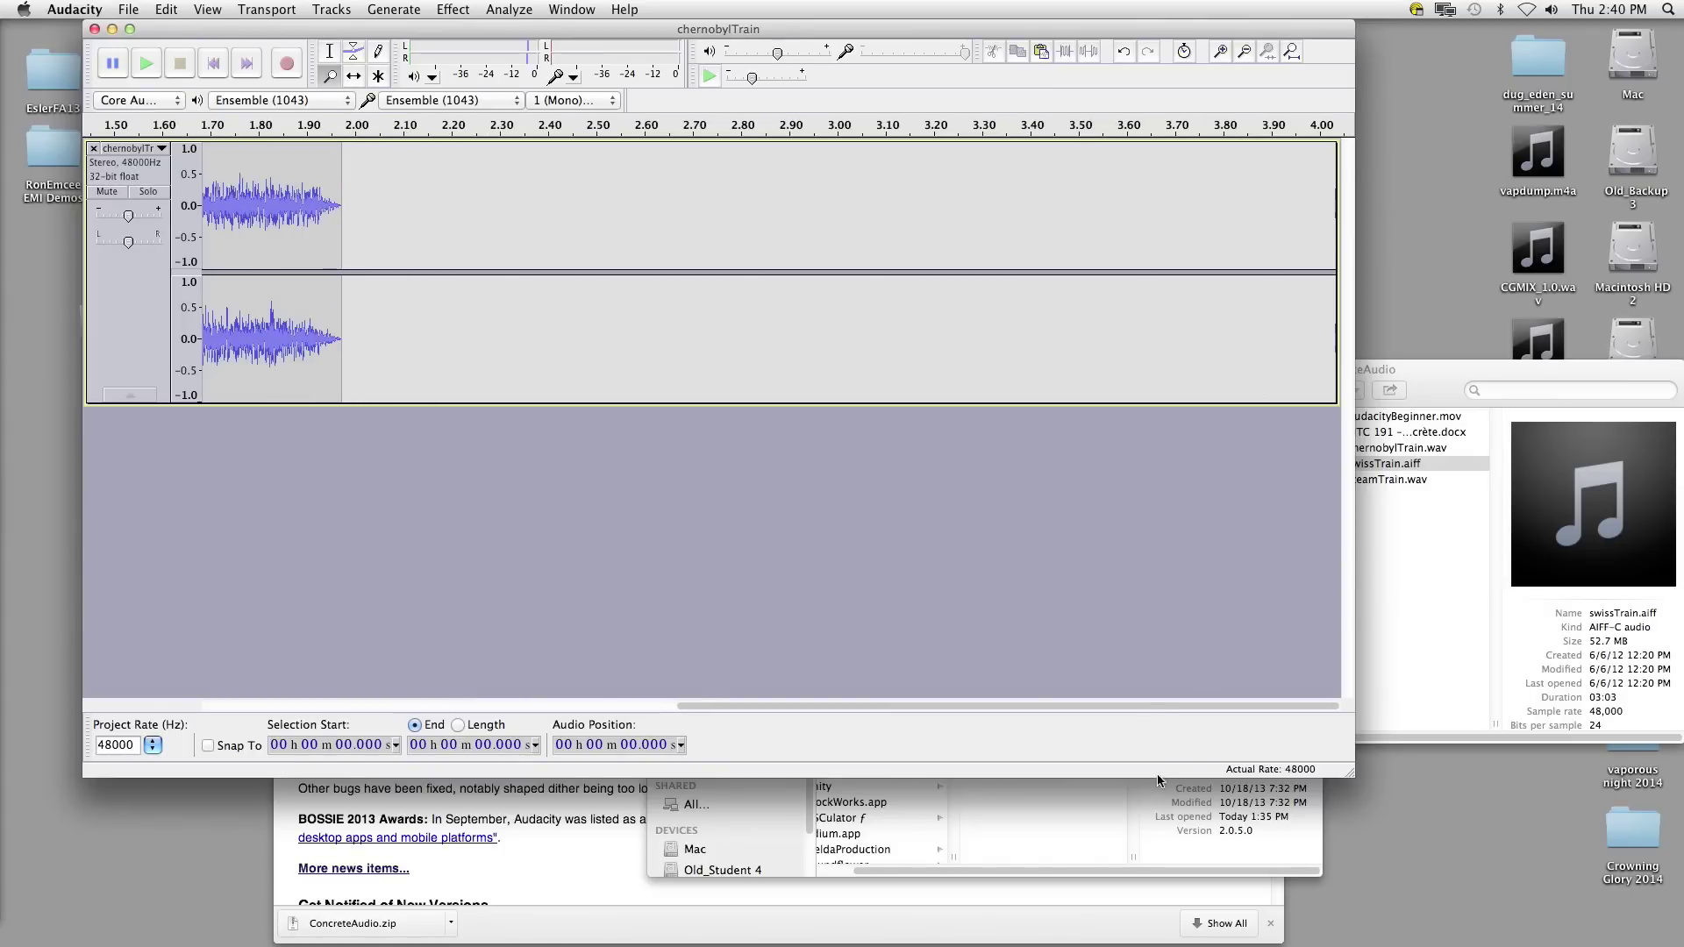
{"action": "left_click_drag", "start_coordinate": [1150, 705], "coordinate": [419, 713]}
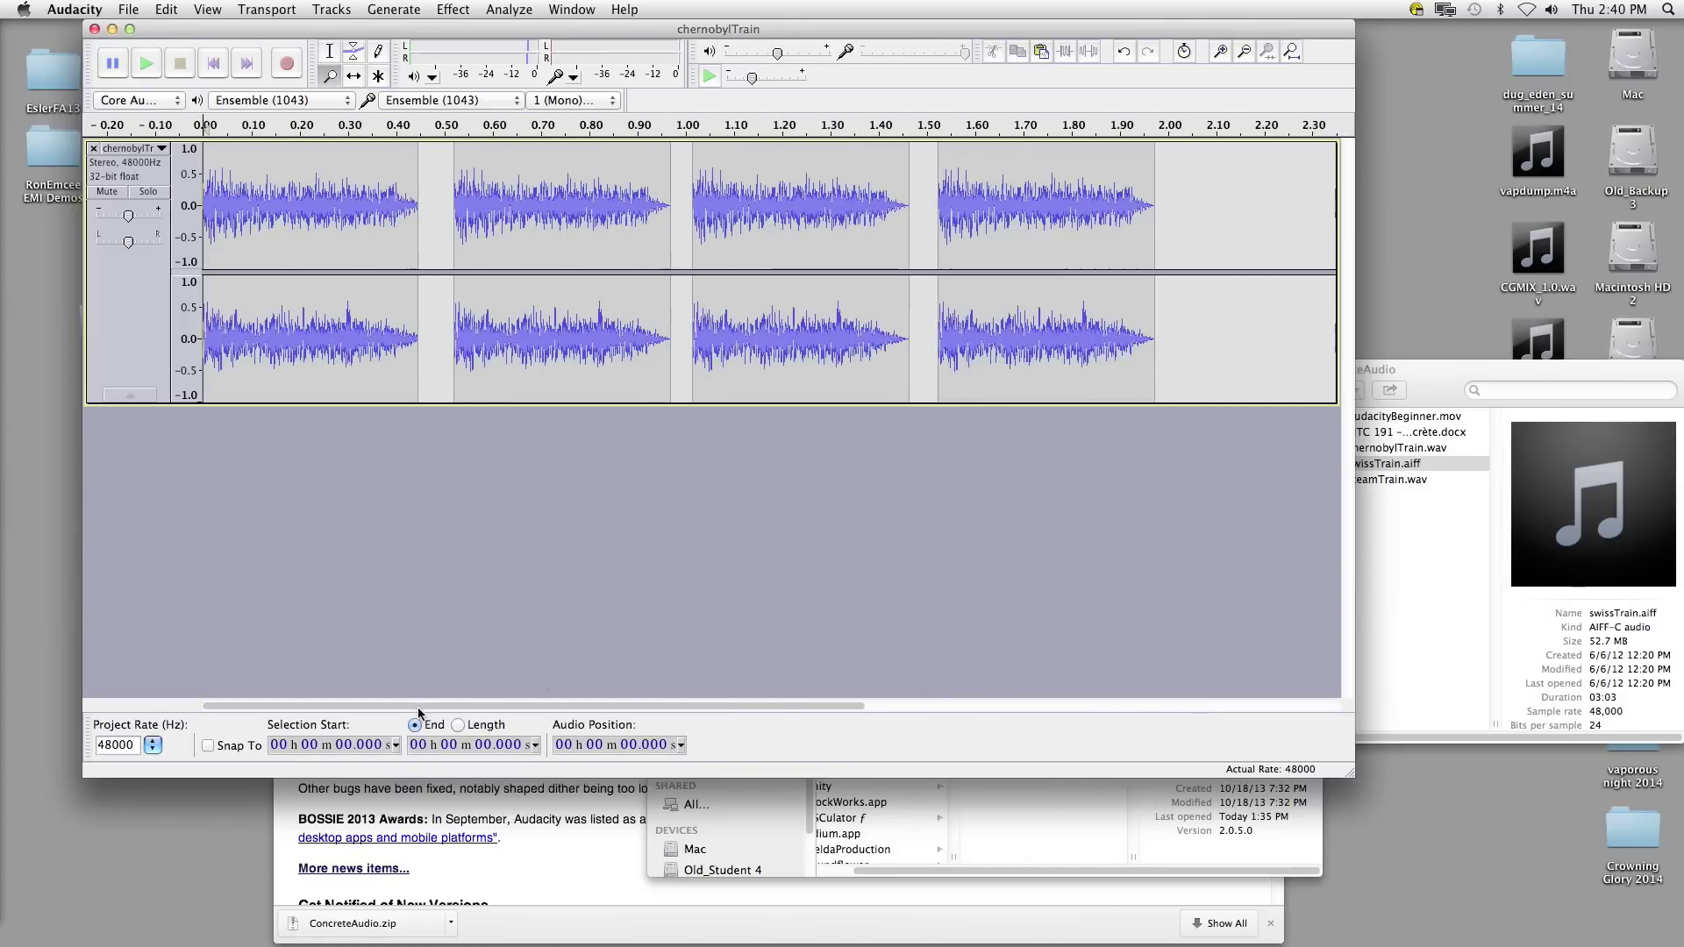
{"action": "left_click", "coordinate": [330, 51]}
{"action": "left_click", "coordinate": [204, 210]}
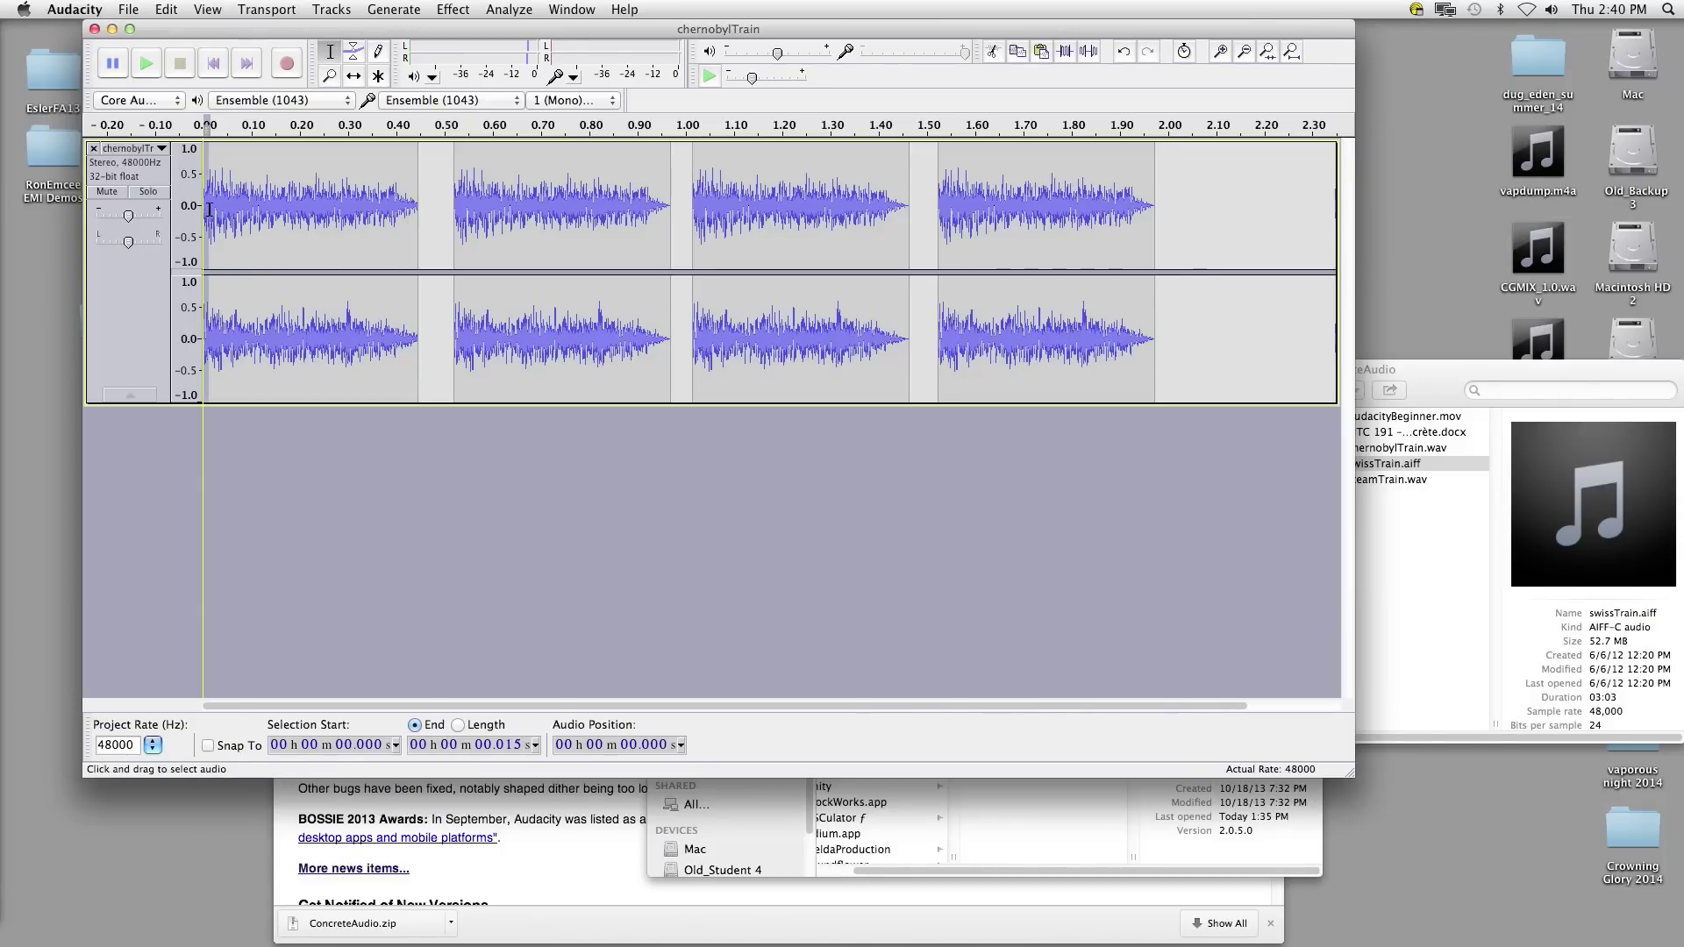
{"action": "left_click", "coordinate": [453, 10]}
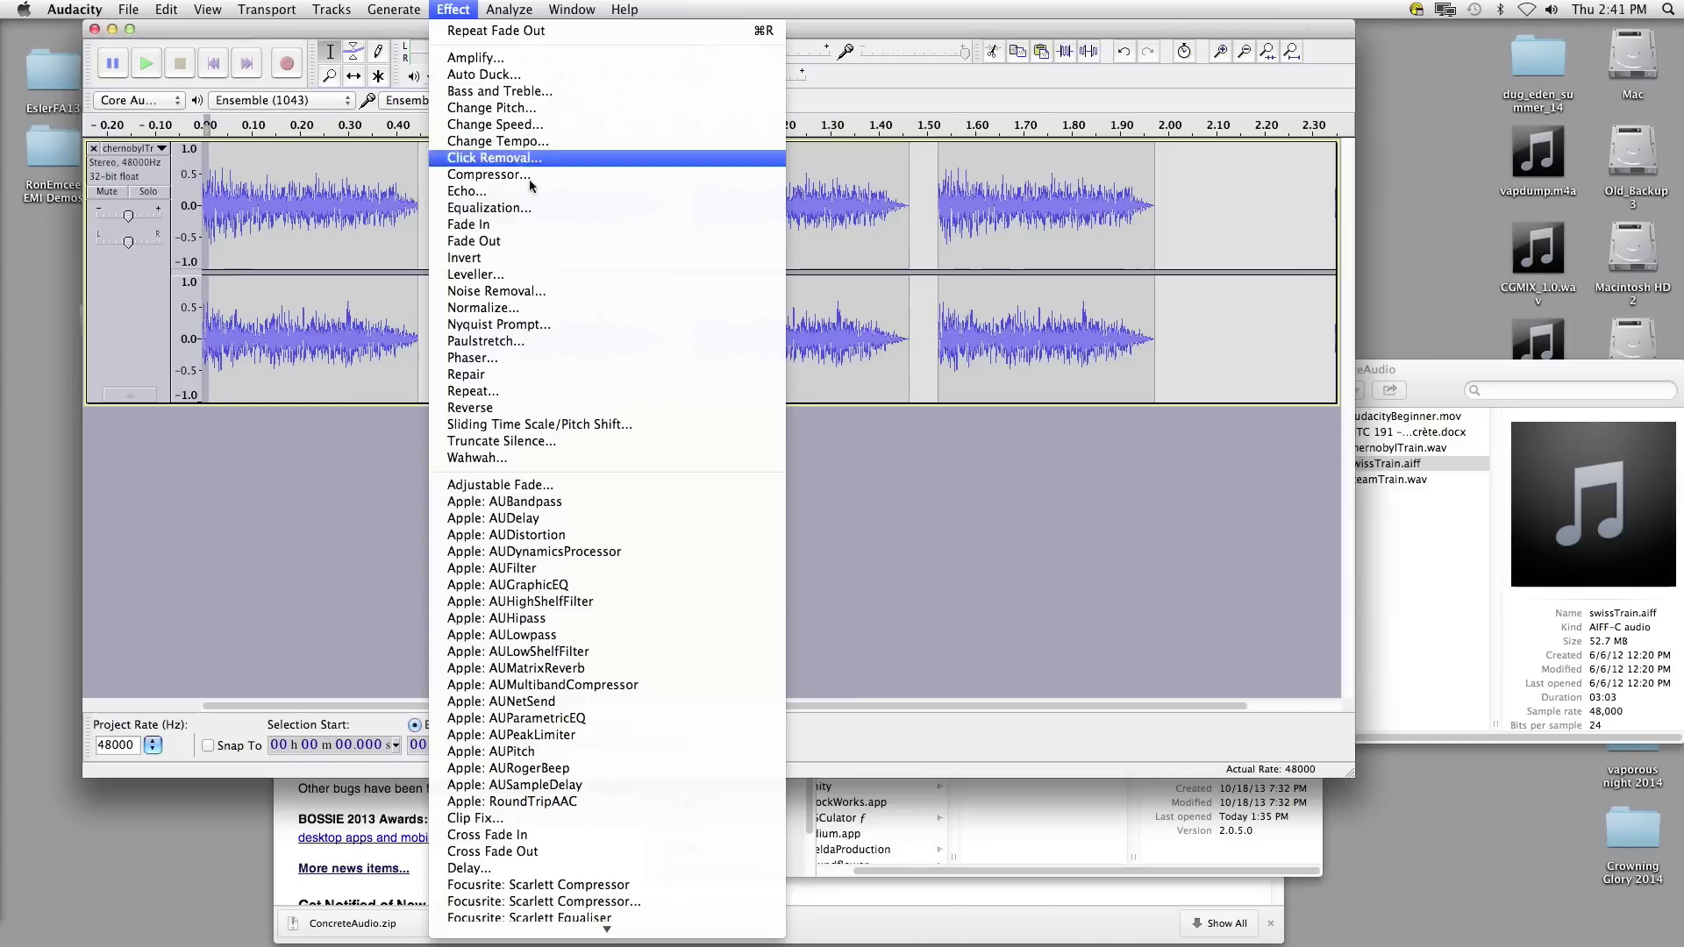
{"action": "left_click", "coordinate": [440, 223]}
Step: Fade in the beginnings of the second clip, about 0.51 to 0.53 s, and the third clip, about 1.02 to 1.03 s
{"action": "left_click_drag", "start_coordinate": [450, 215], "coordinate": [462, 216]}
{"action": "left_click", "coordinate": [453, 10]}
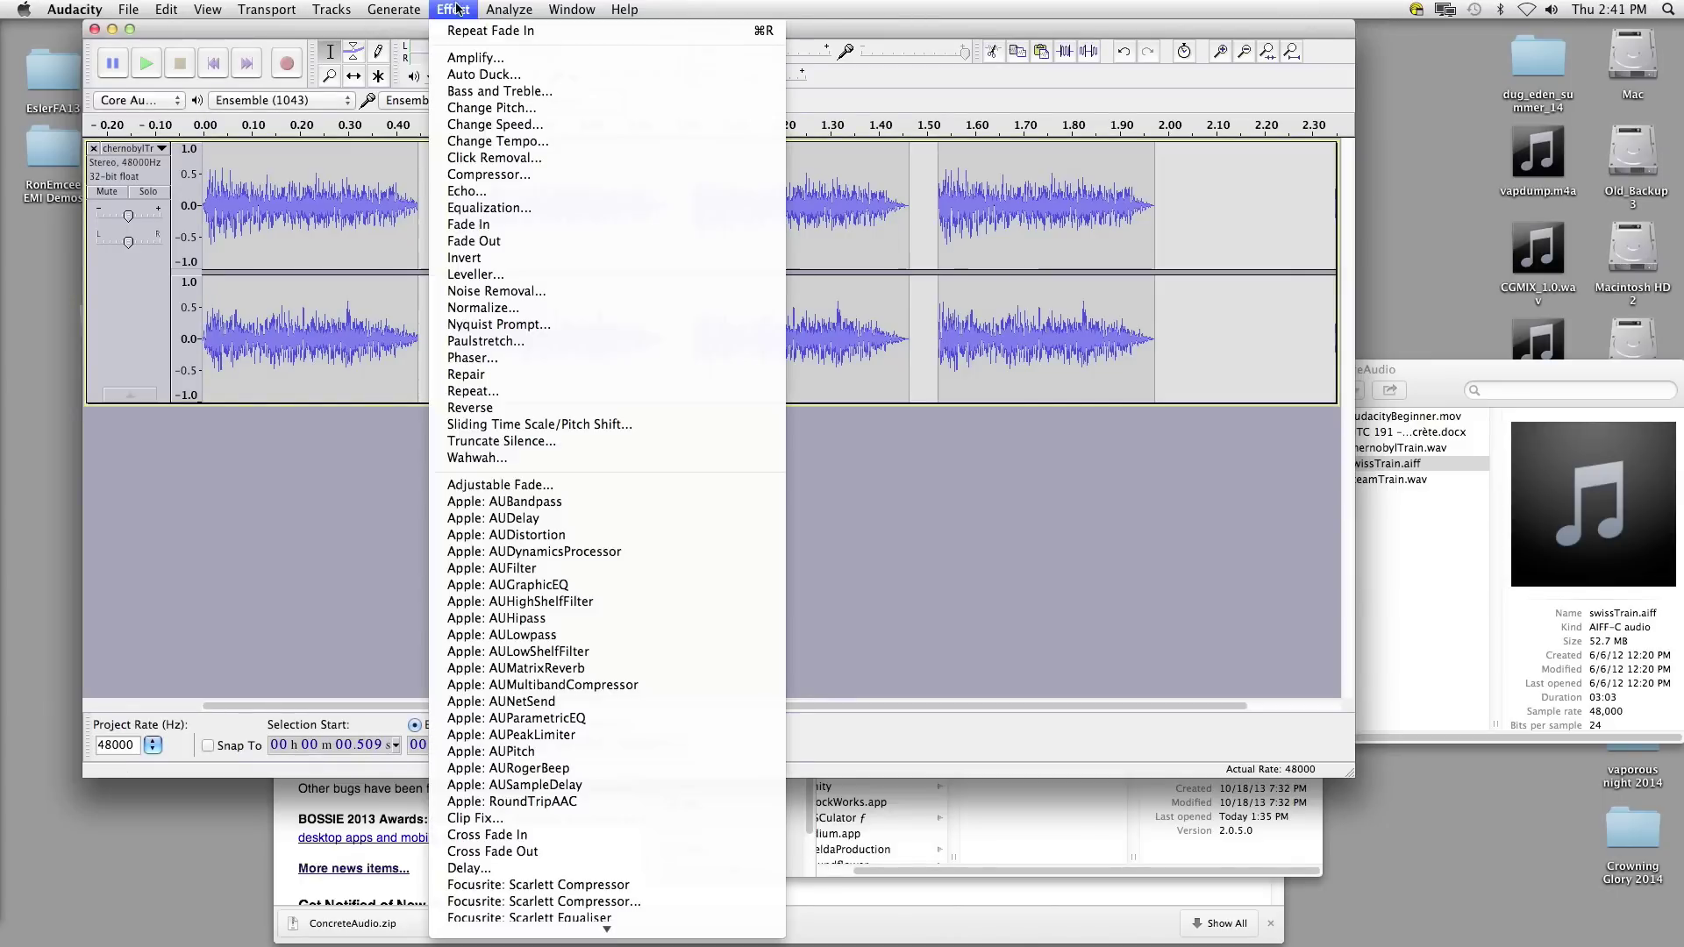
{"action": "left_click", "coordinate": [562, 220]}
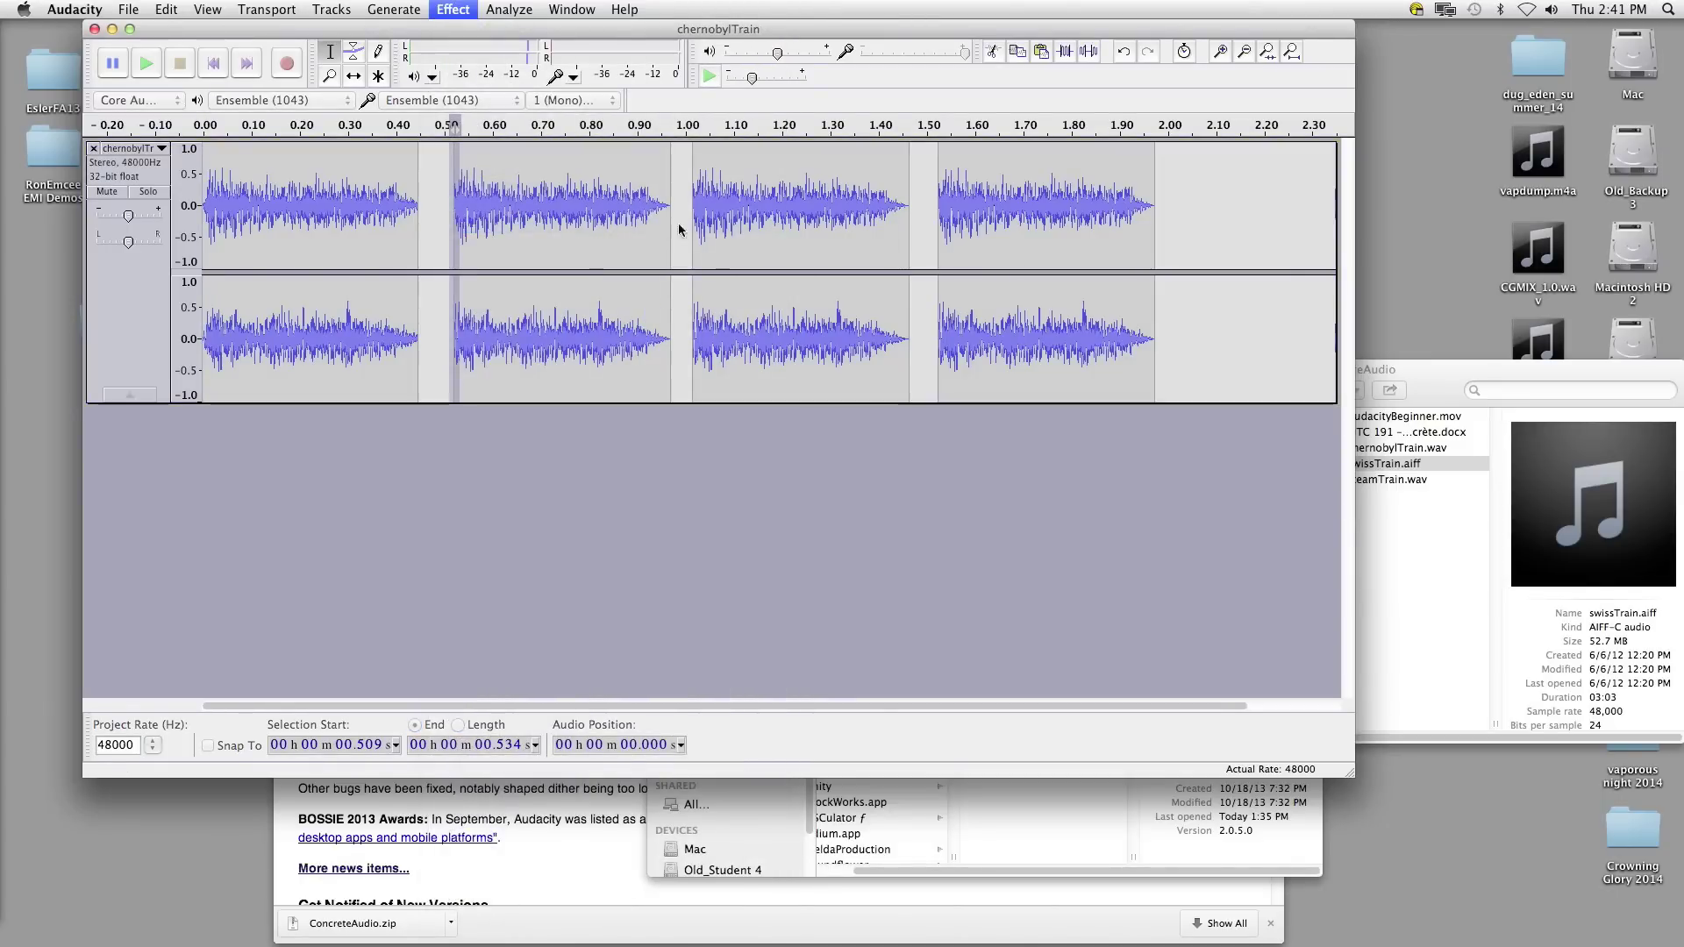
{"action": "left_click_drag", "start_coordinate": [696, 224], "coordinate": [701, 224]}
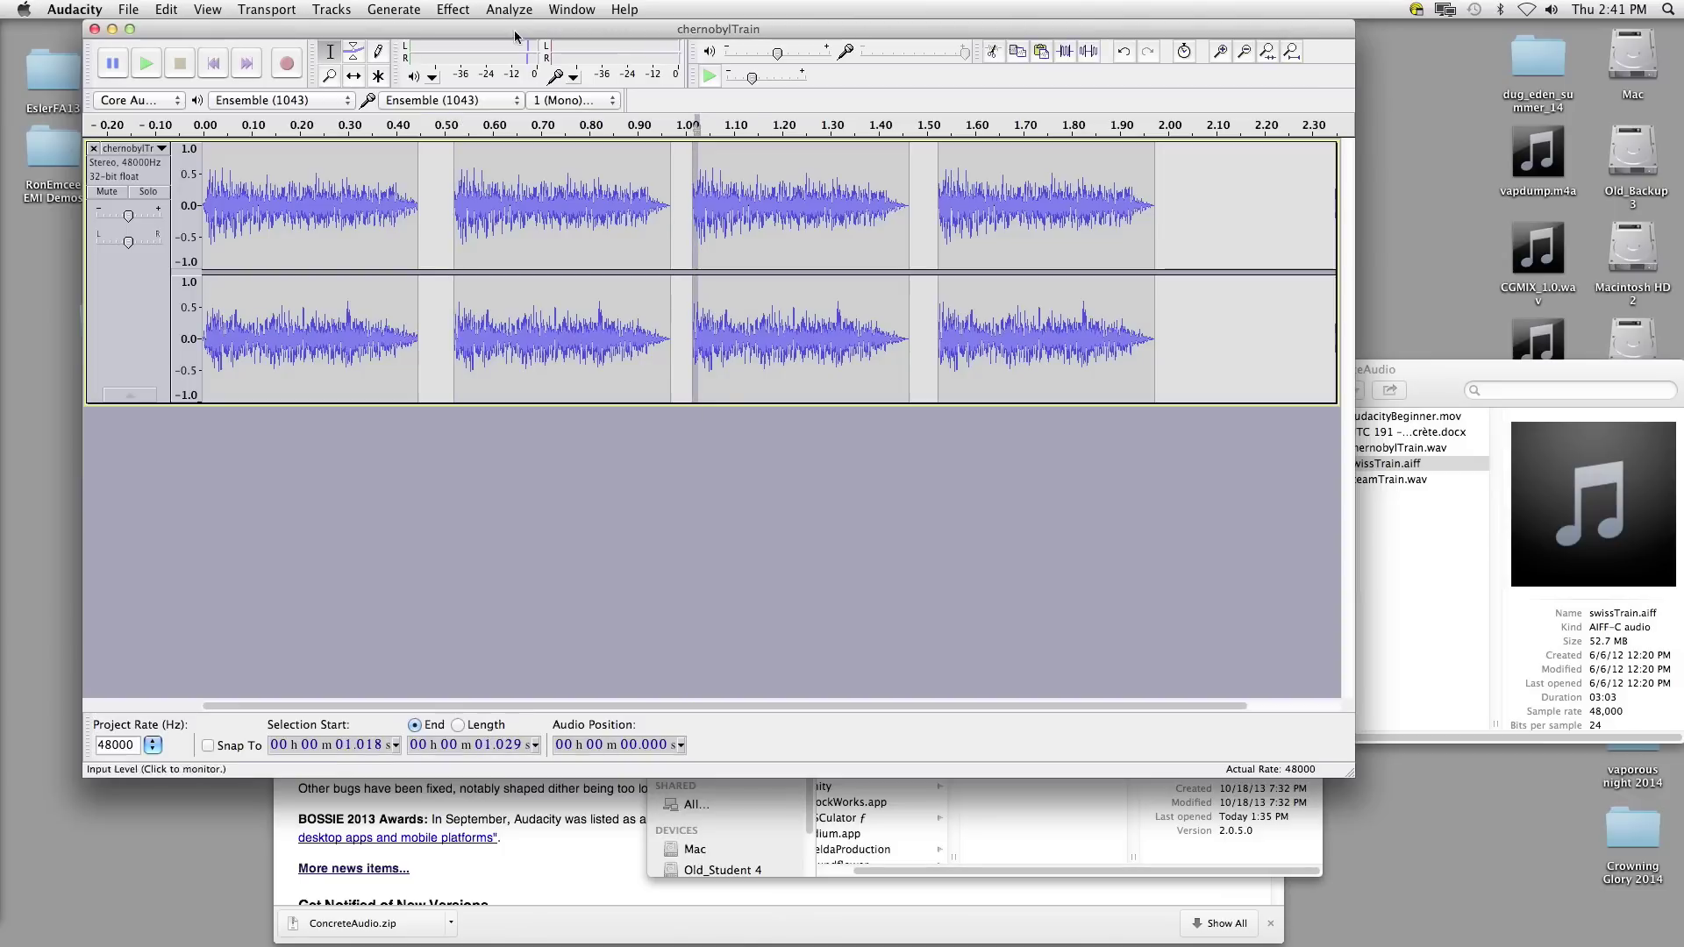
{"action": "left_click", "coordinate": [452, 9]}
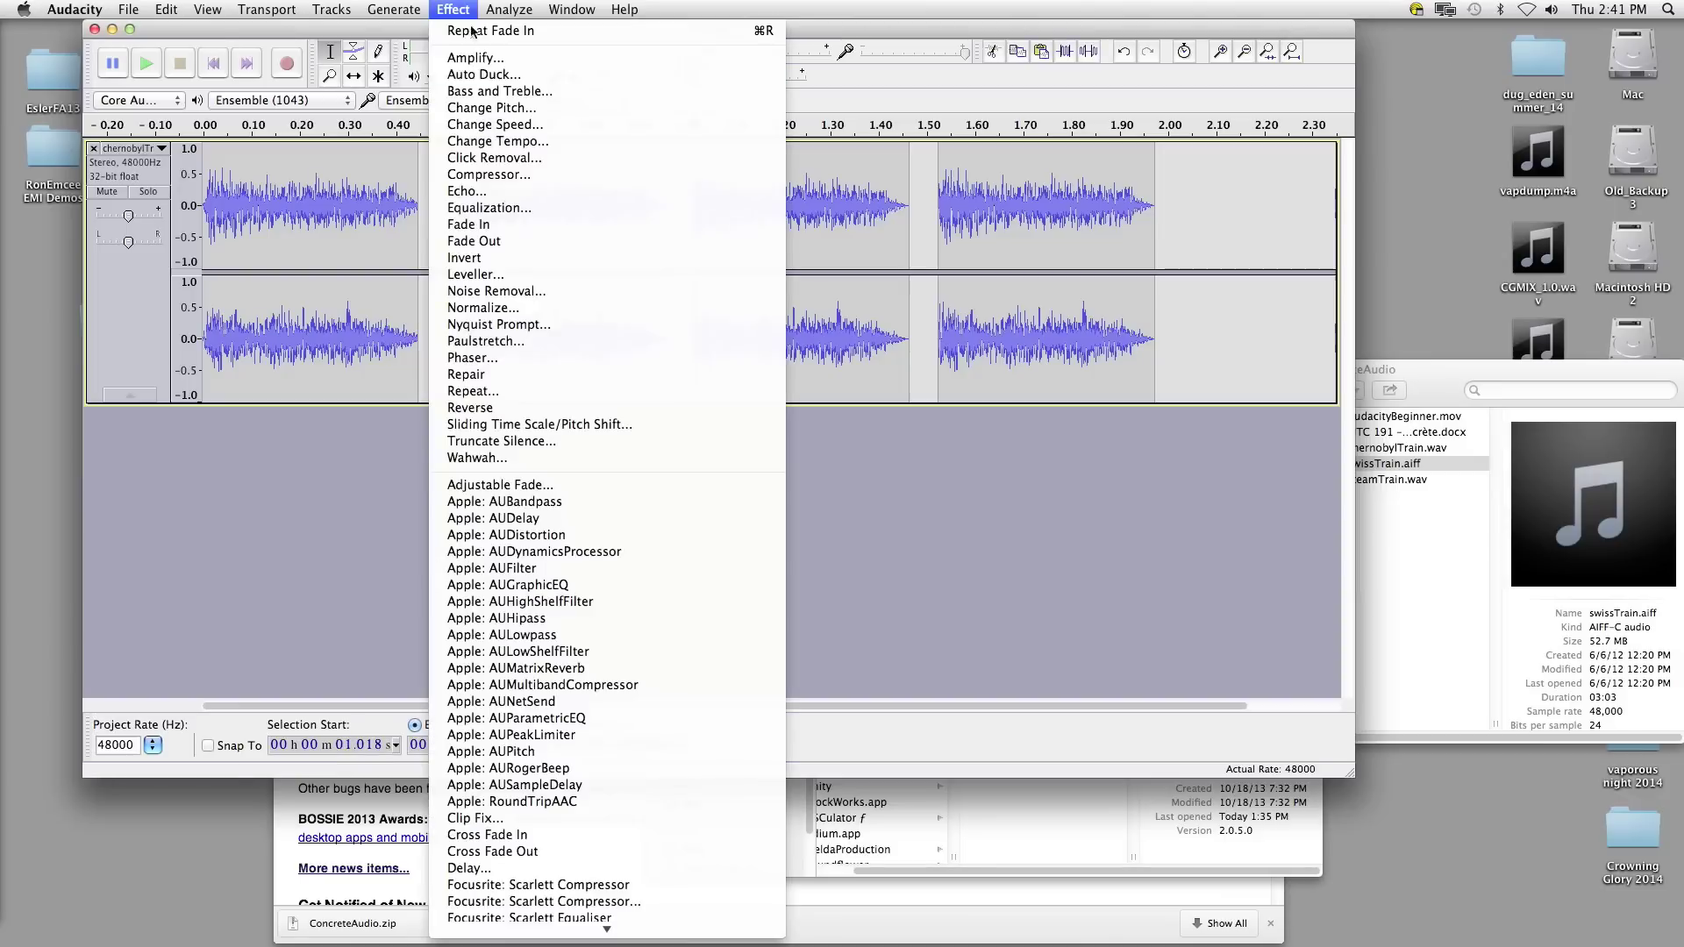
{"action": "left_click", "coordinate": [542, 225]}
Step: Apply a Fade In to the beginning of the fourth clip, from about 1.527 to 1.538 s
{"action": "left_click", "coordinate": [938, 238]}
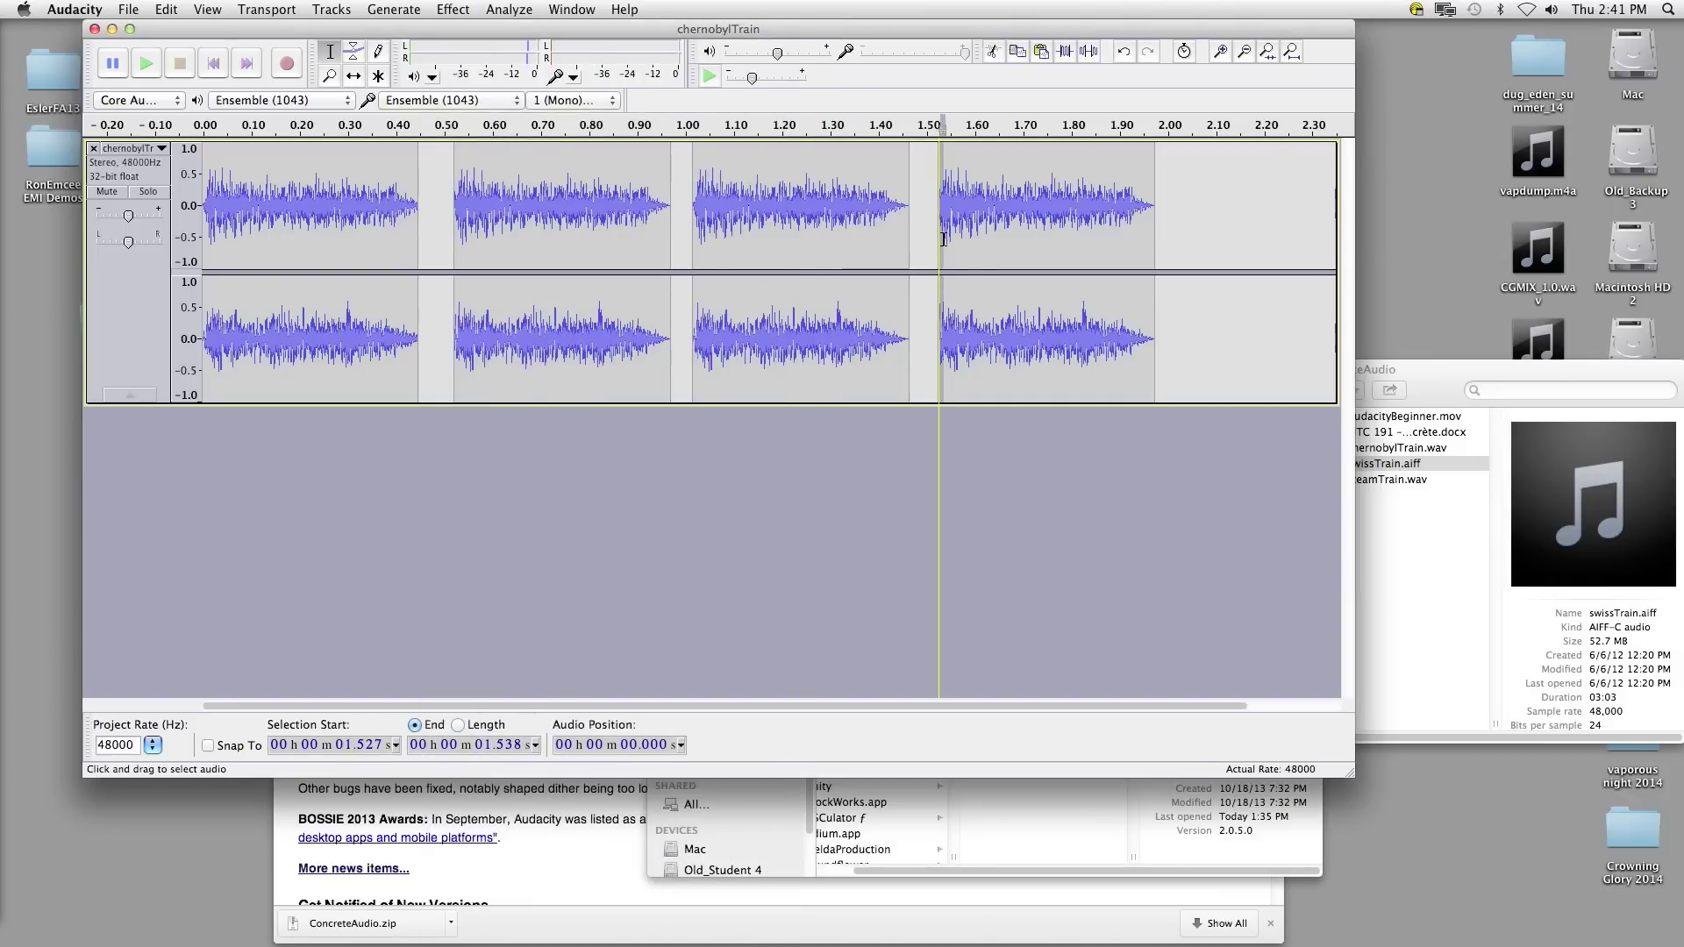
{"action": "left_click", "coordinate": [452, 9]}
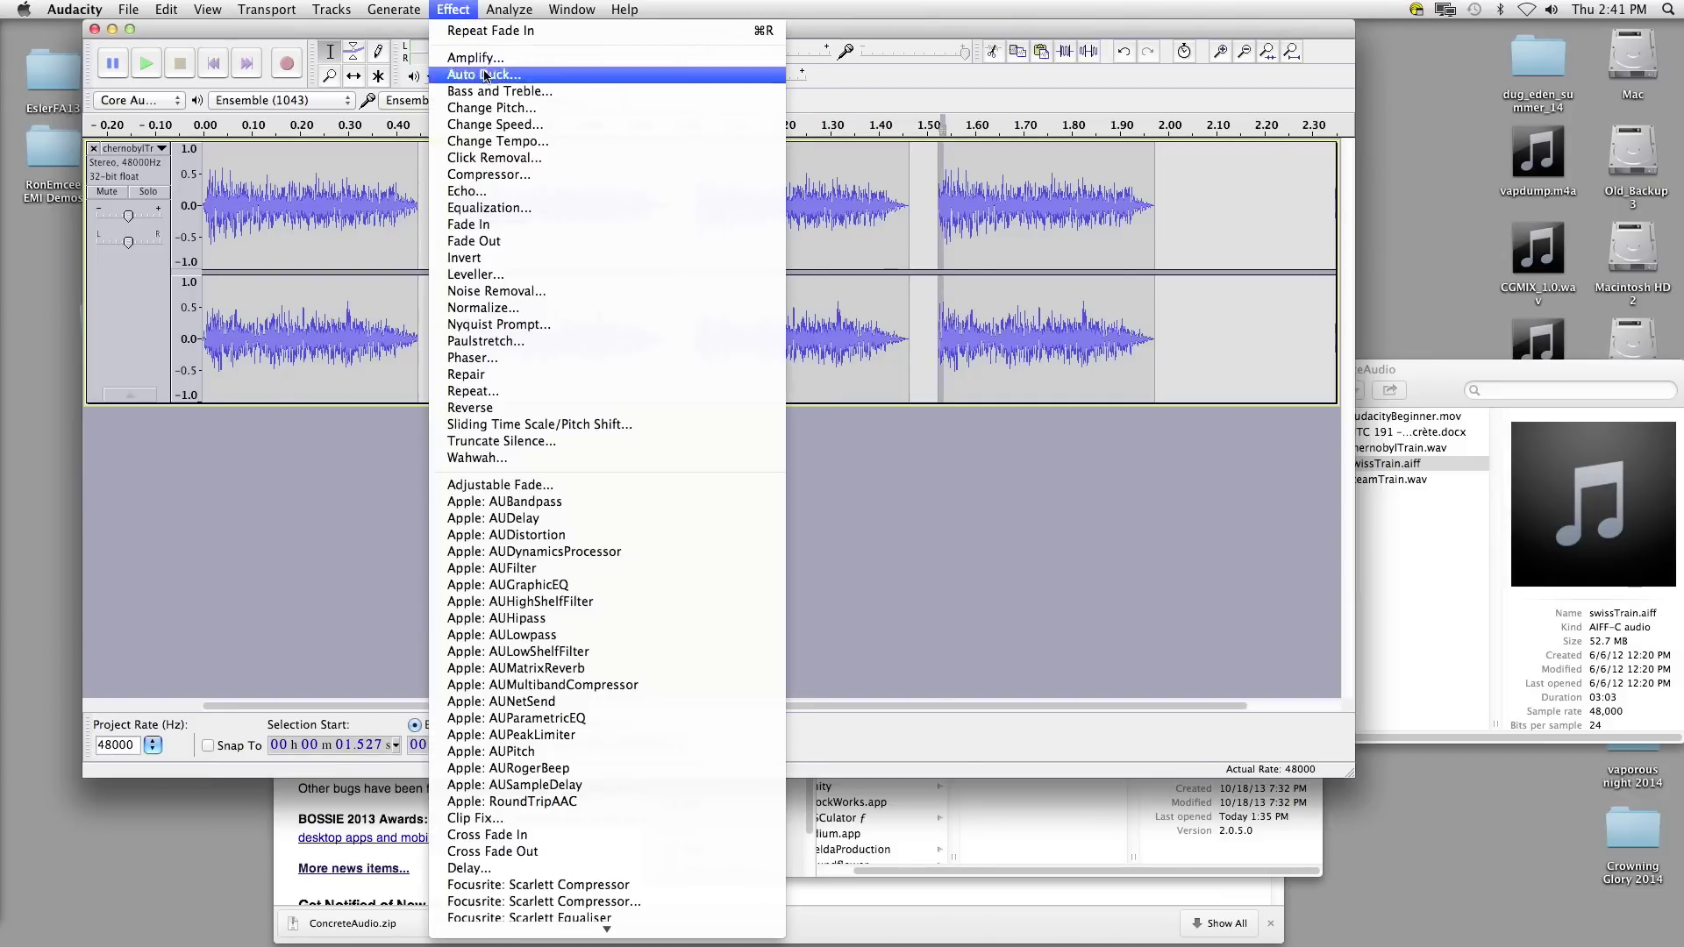
{"action": "left_click", "coordinate": [509, 225]}
Step: Play the loop from the start to hear the fade-ins and fade-outs, and stop playback
{"action": "left_click", "coordinate": [211, 63]}
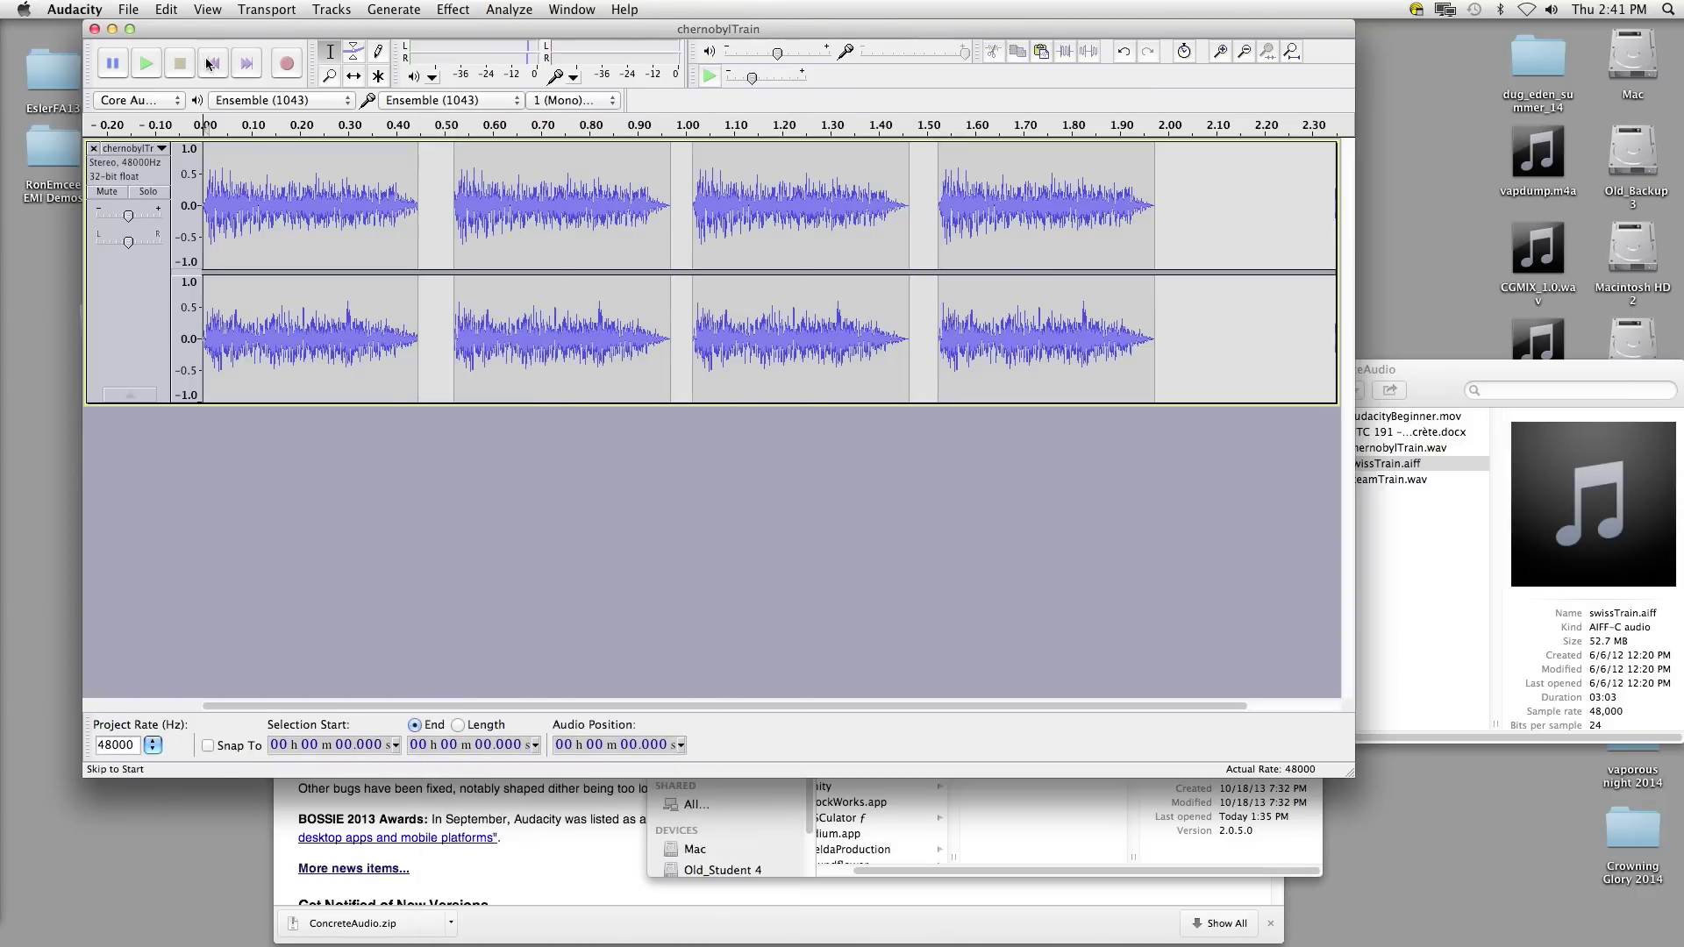
{"action": "left_click", "coordinate": [149, 65]}
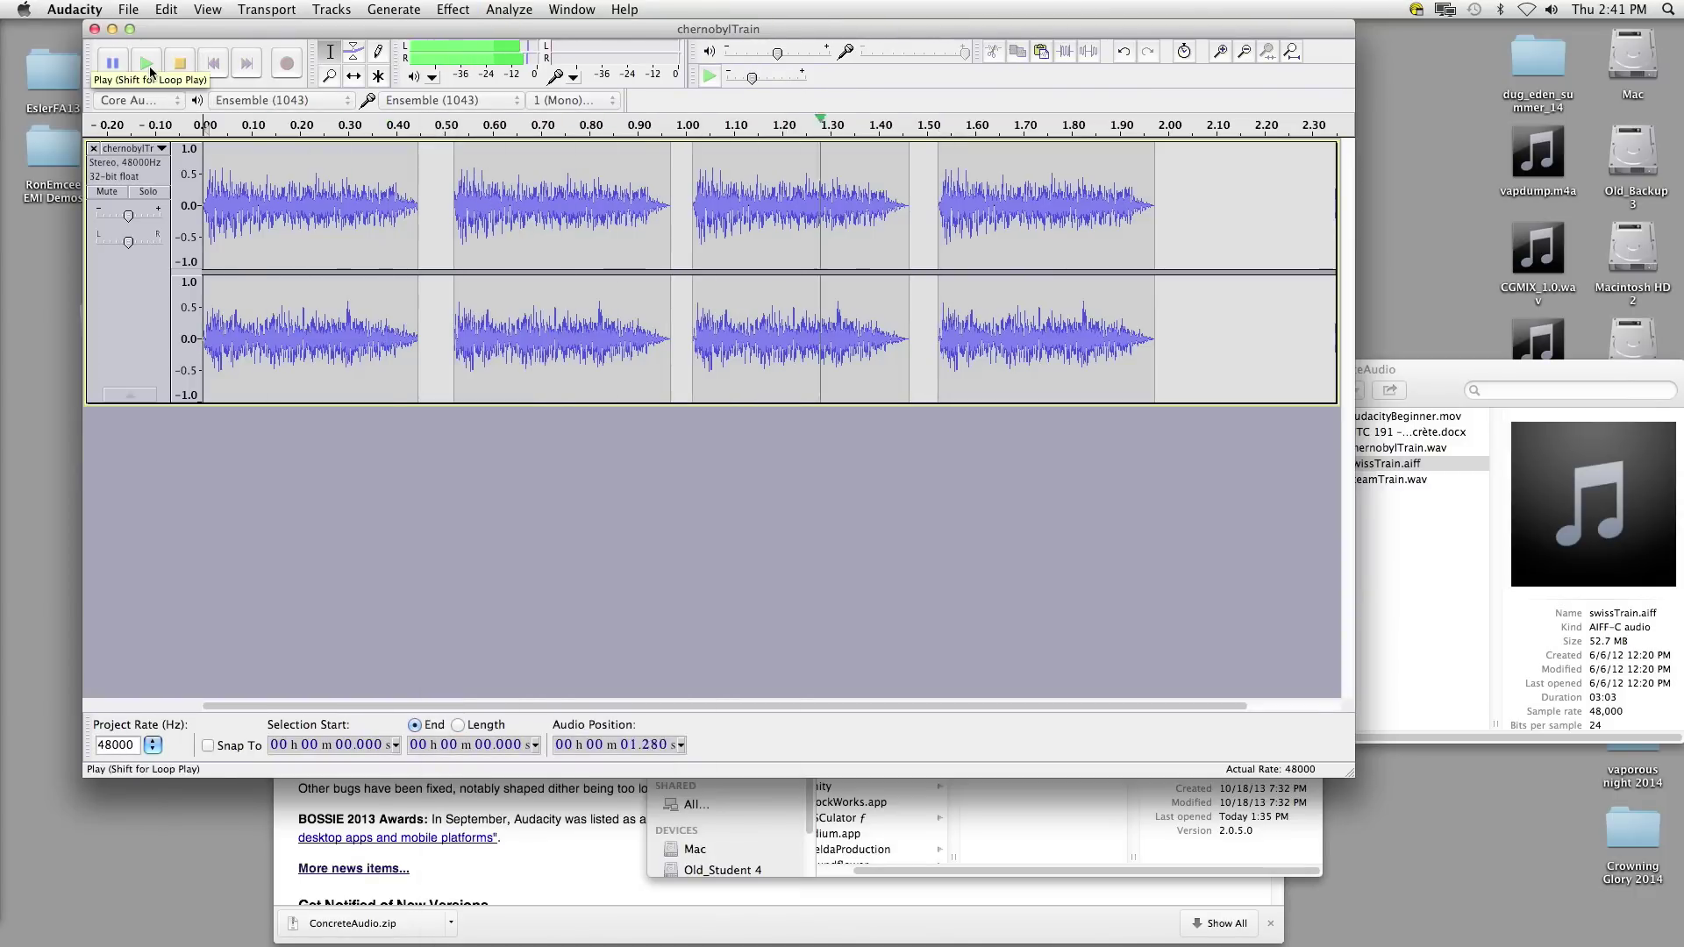
{"action": "left_click", "coordinate": [178, 66]}
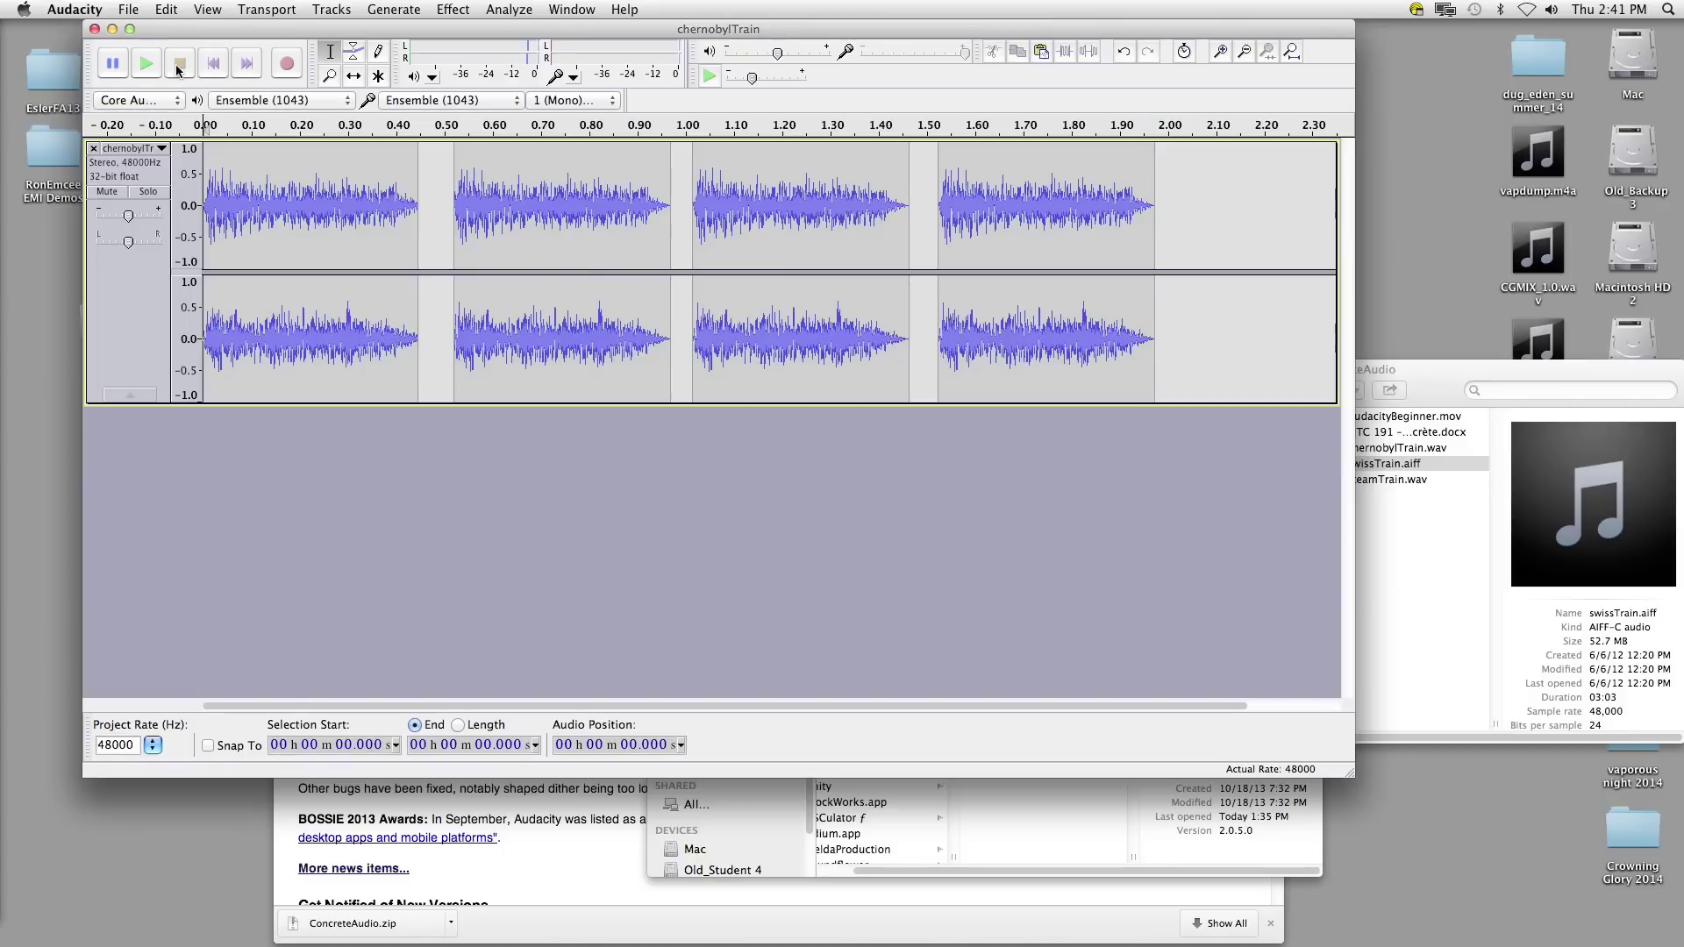
Step: Import steamTrain.wav from the ConcreteAudio folder as a new track, making a copy of the files before editing
{"action": "left_click", "coordinate": [1253, 56]}
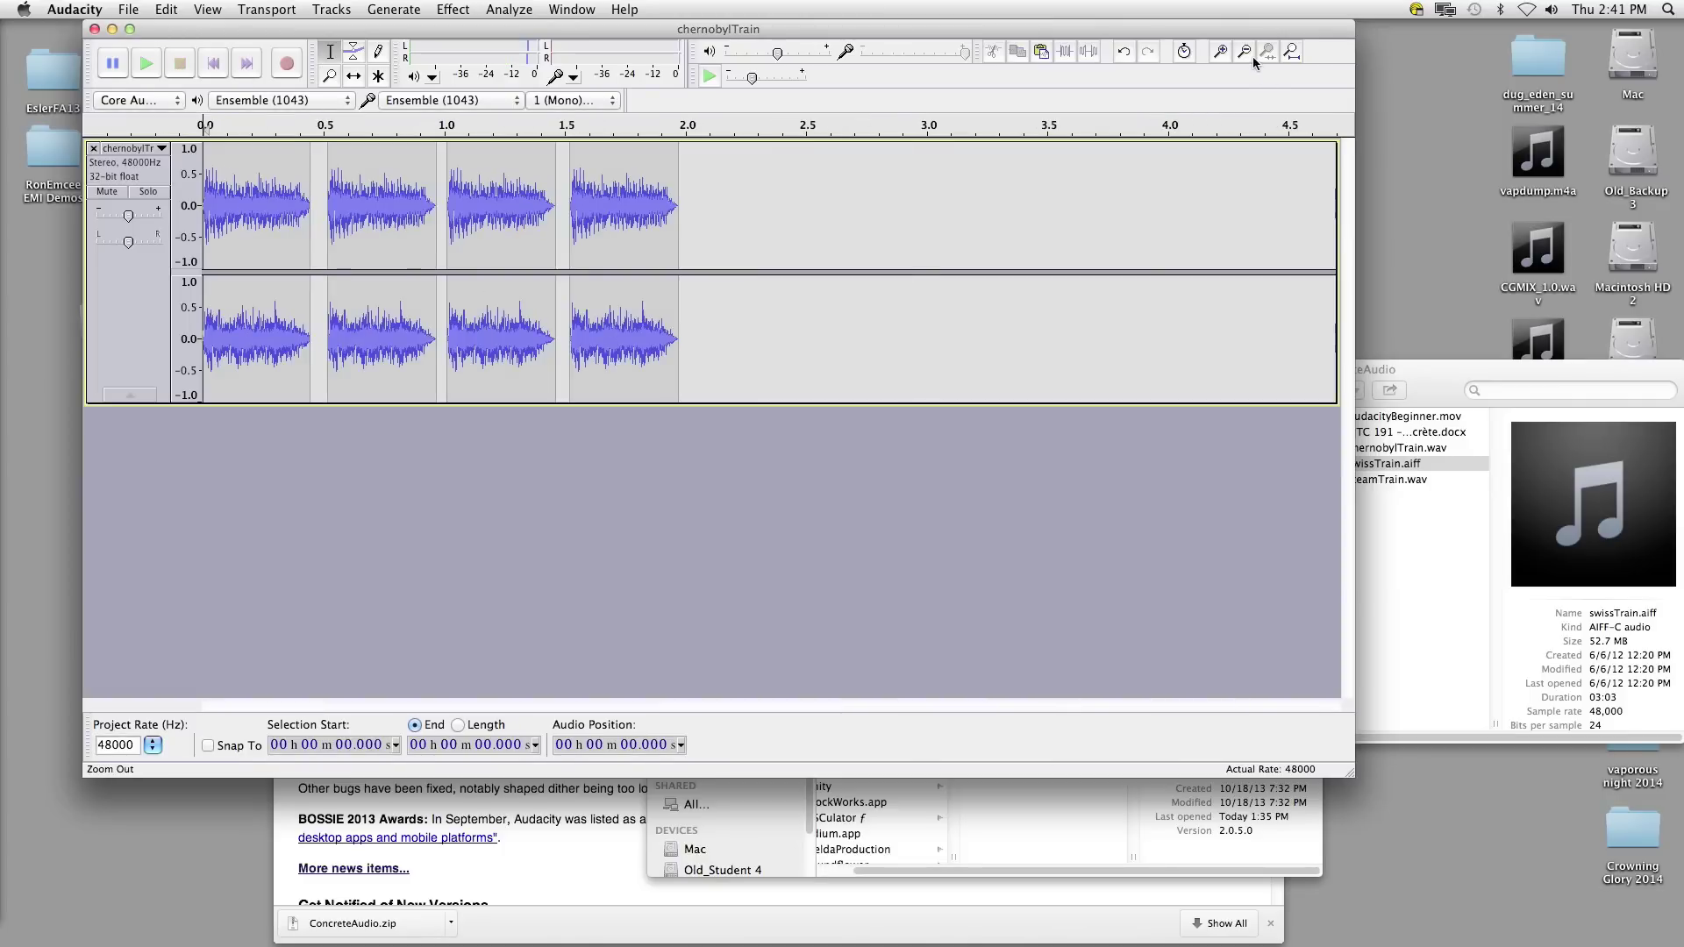
{"action": "left_click", "coordinate": [1252, 56]}
{"action": "left_click", "coordinate": [1252, 56]}
{"action": "left_click", "coordinate": [1453, 398]}
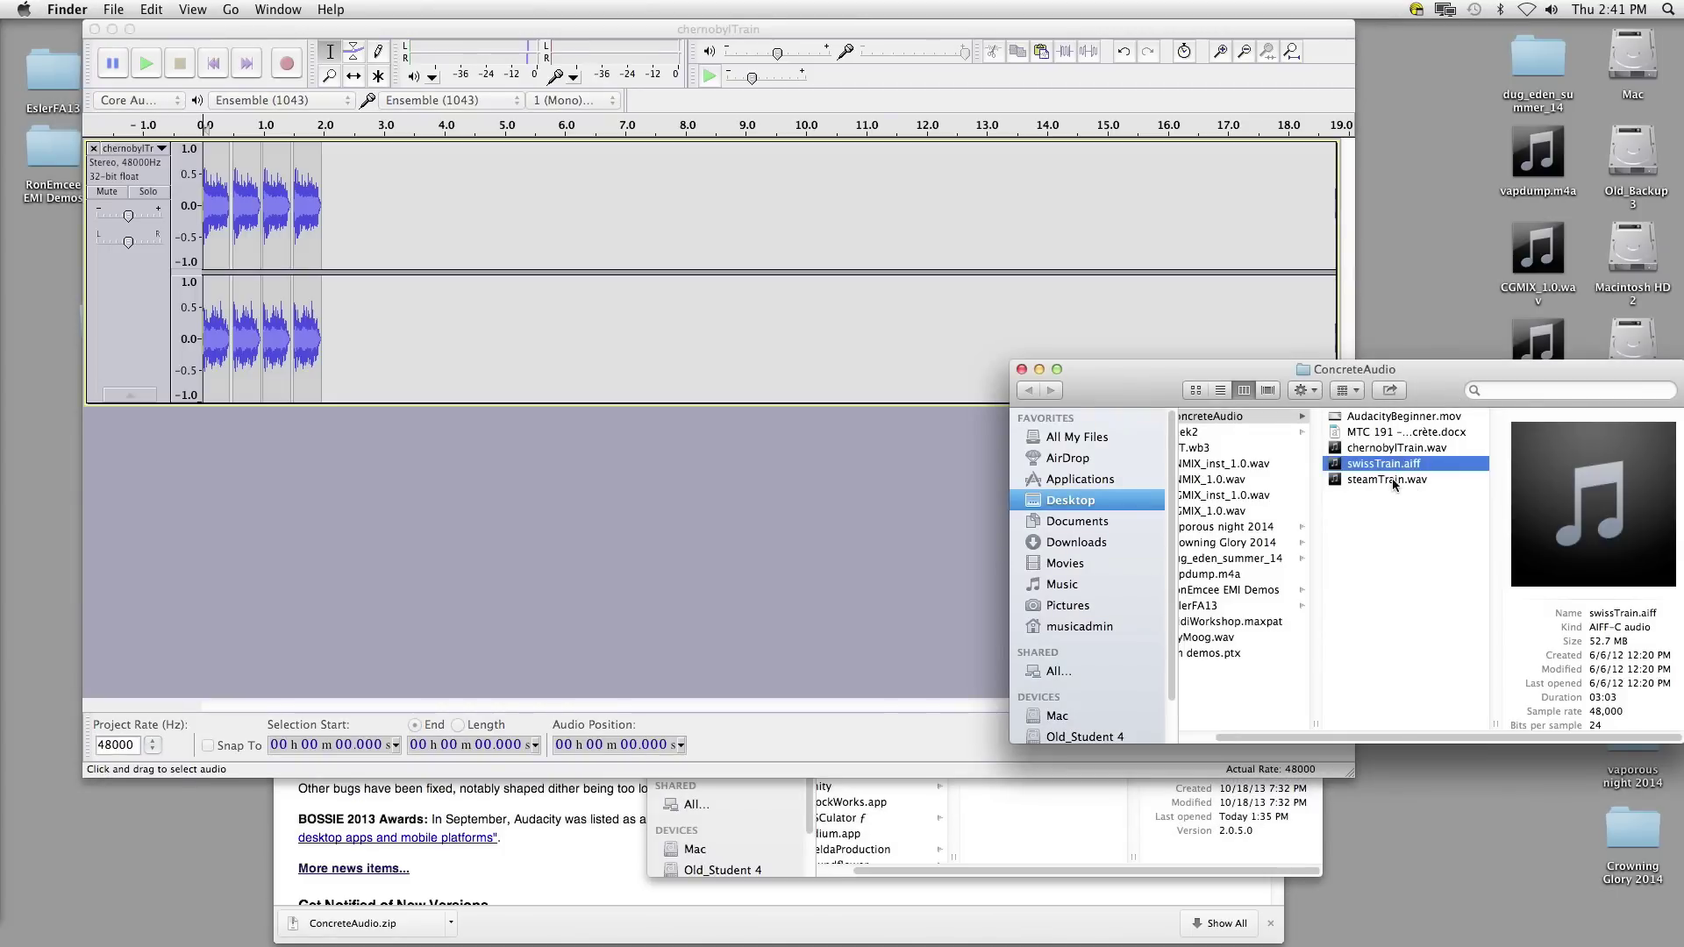
{"action": "left_click_drag", "start_coordinate": [1391, 479], "coordinate": [233, 539]}
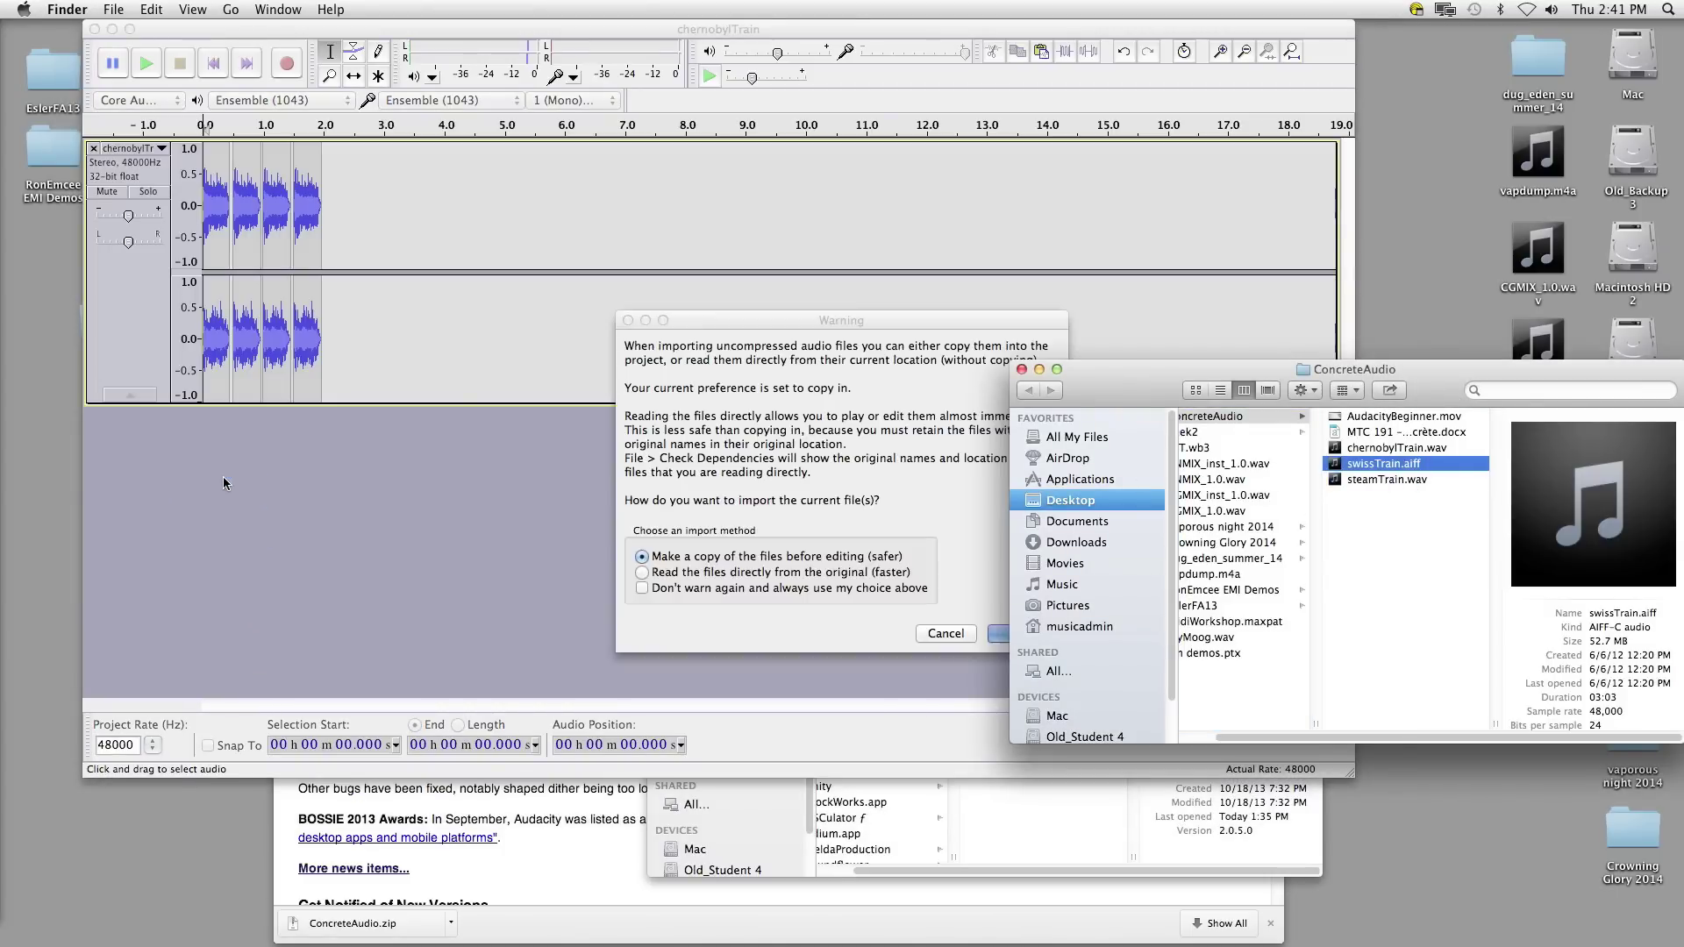
{"action": "left_click", "coordinate": [873, 484]}
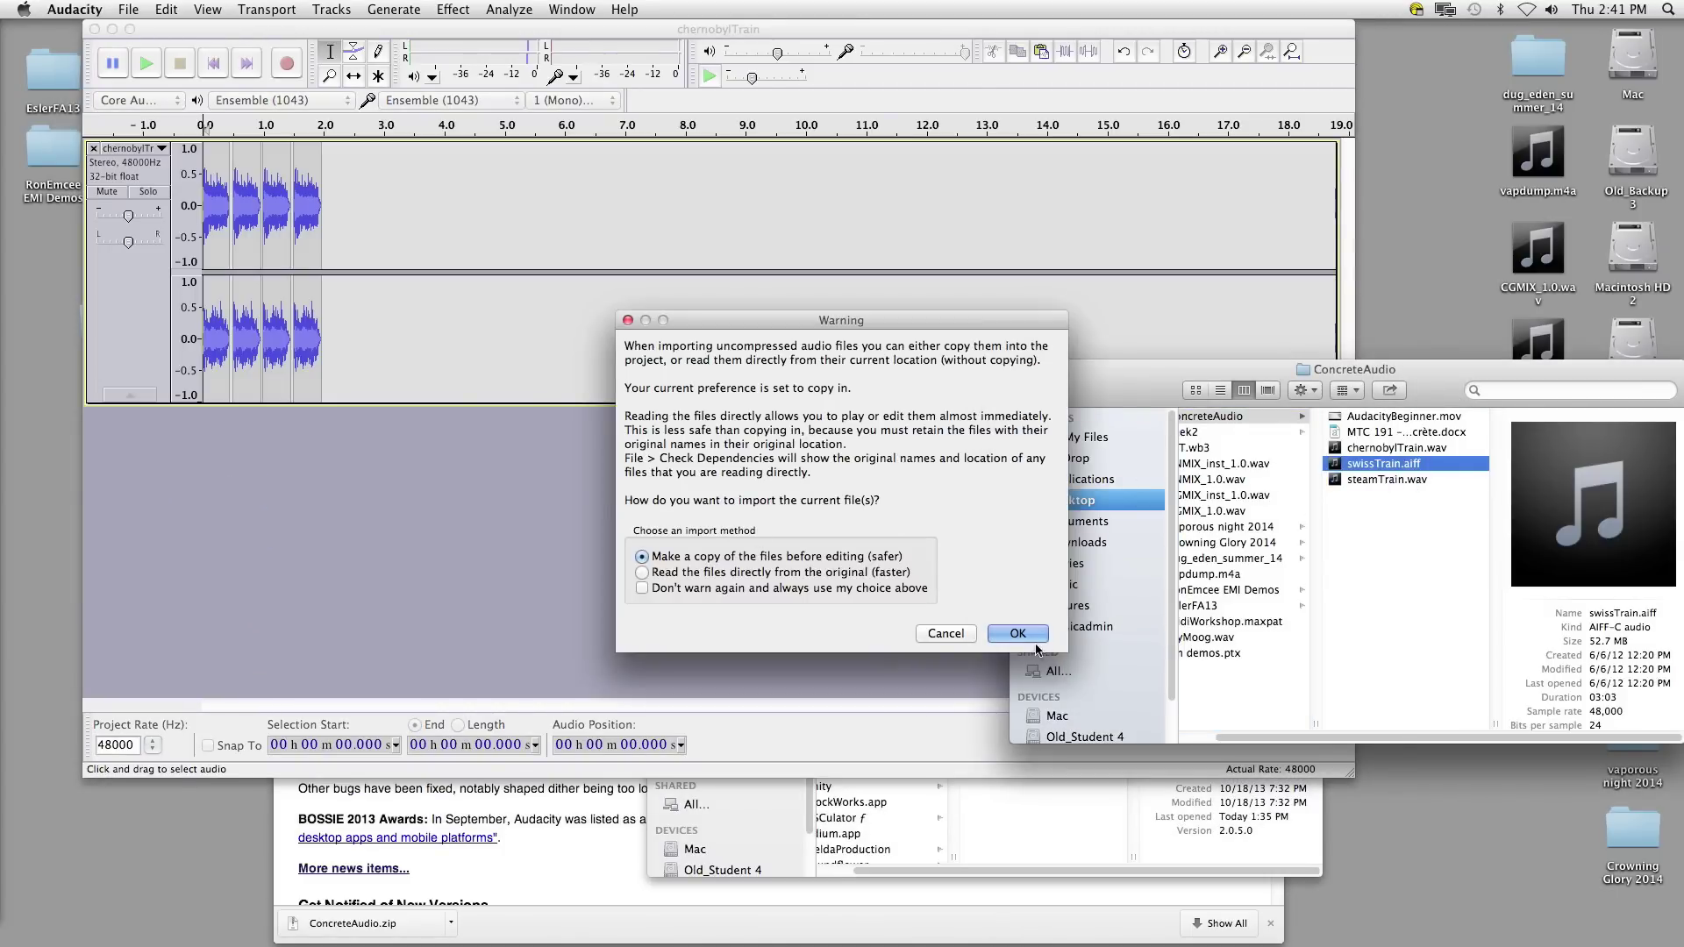
{"action": "left_click", "coordinate": [1017, 633]}
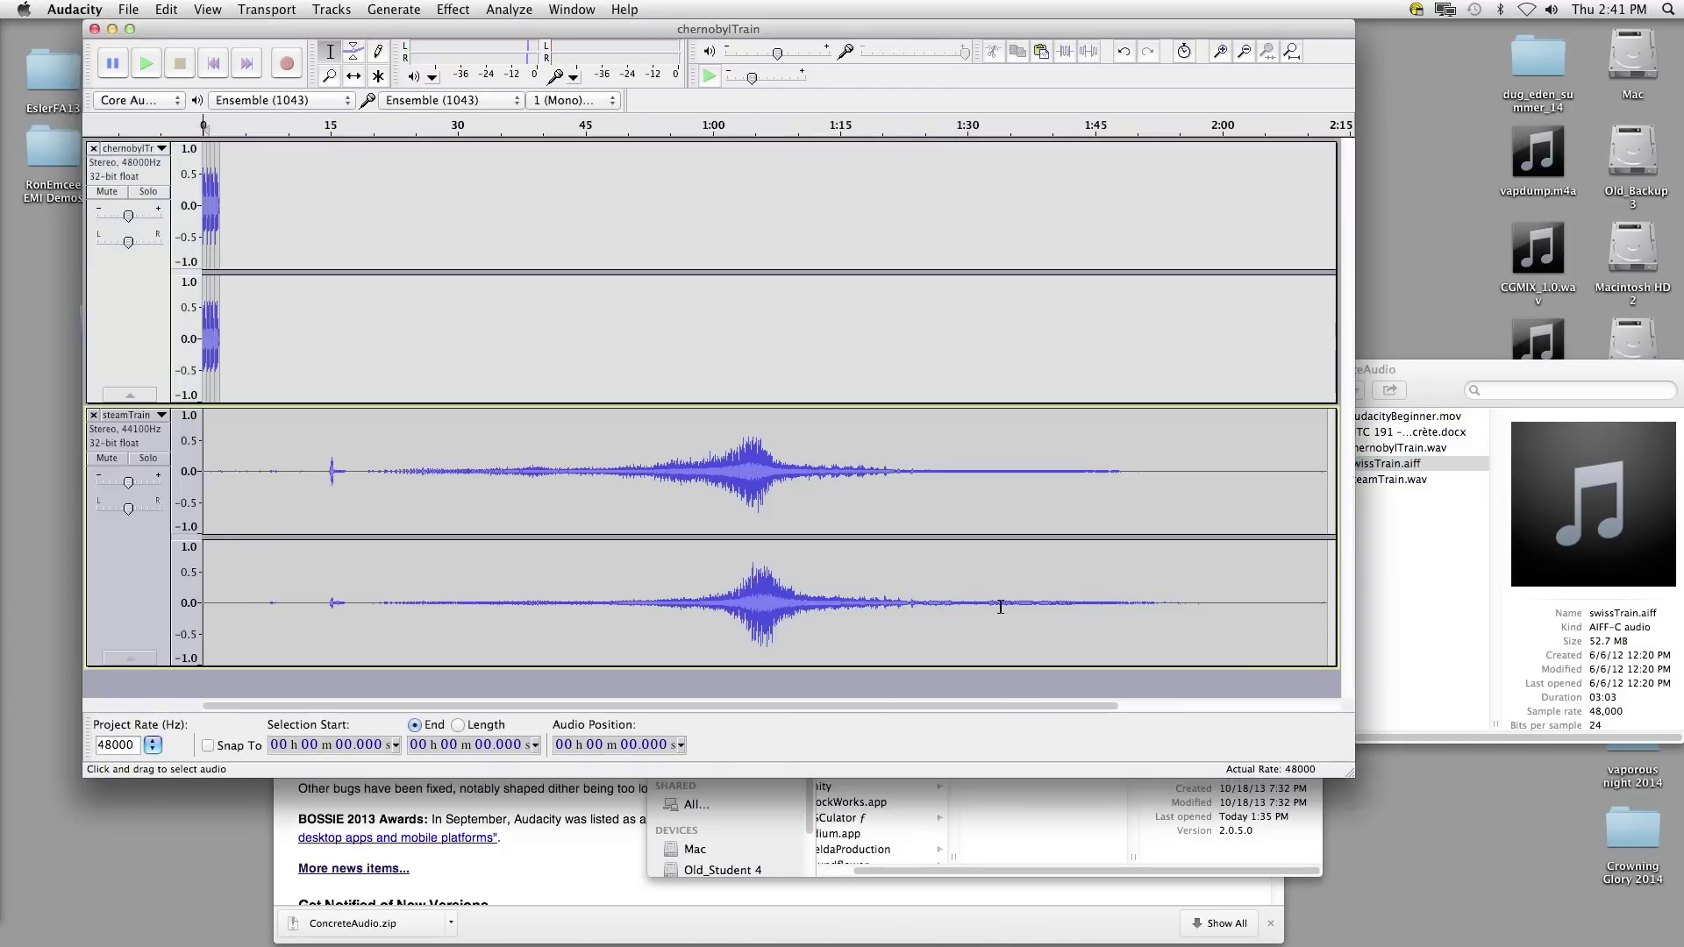
Step: Trim the steamTrain track to the loud passage from about 59.4 s to 1 min 39.2 s
{"action": "left_click_drag", "start_coordinate": [707, 474], "coordinate": [1026, 508]}
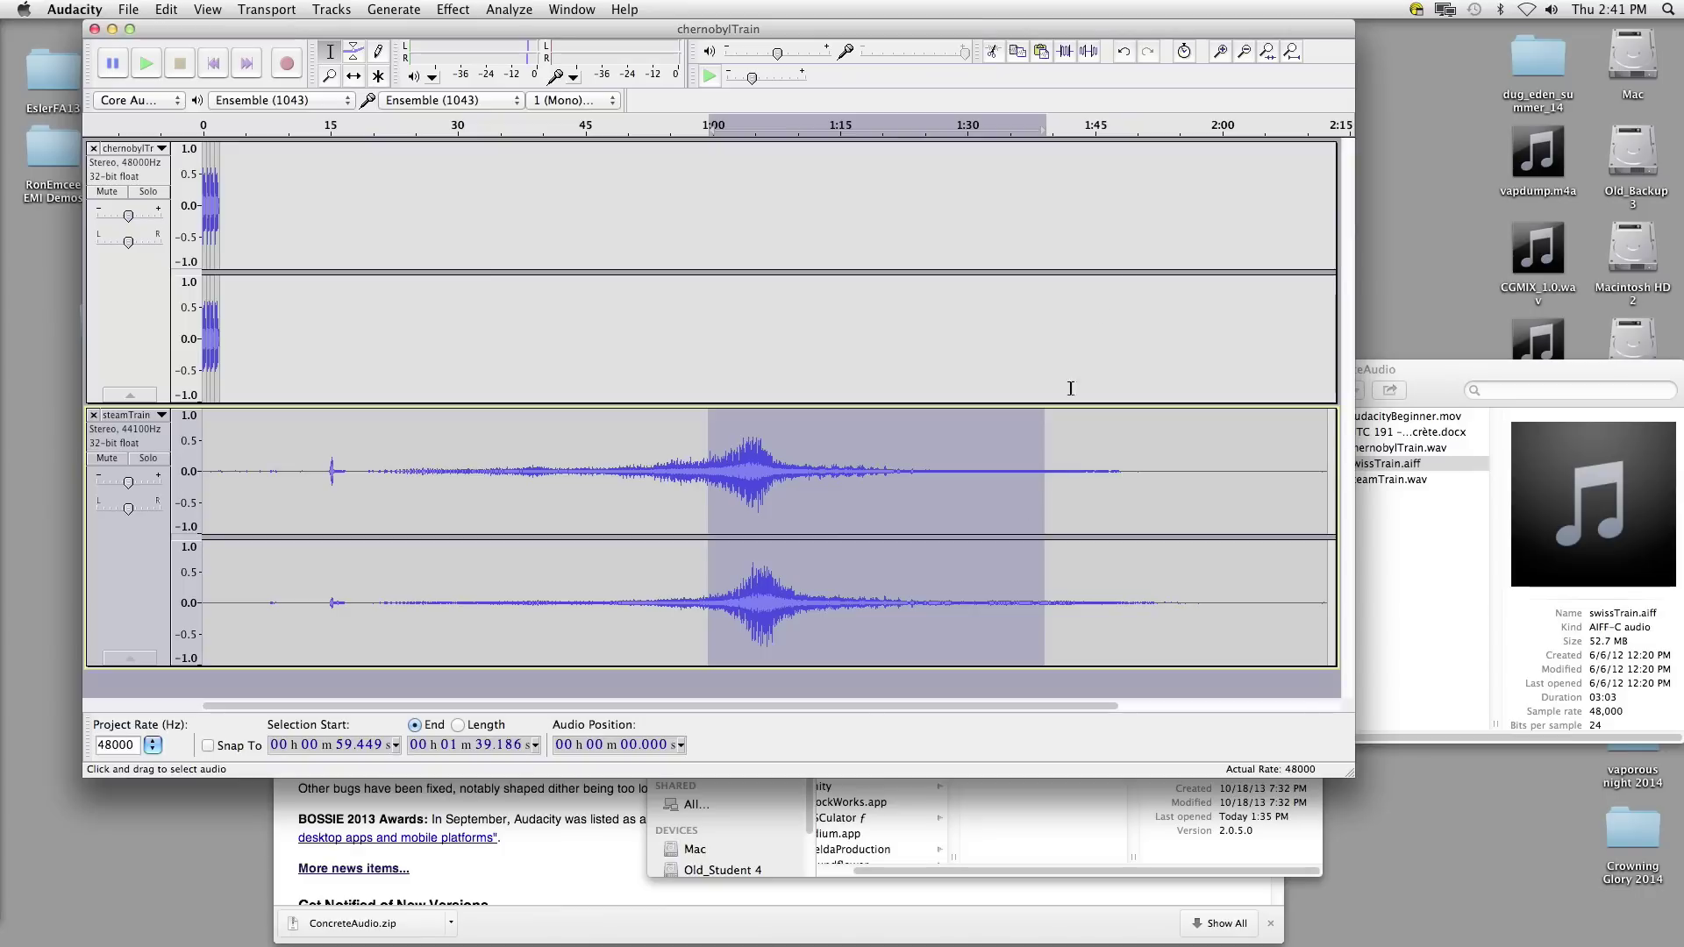
{"action": "left_click", "coordinate": [1065, 50]}
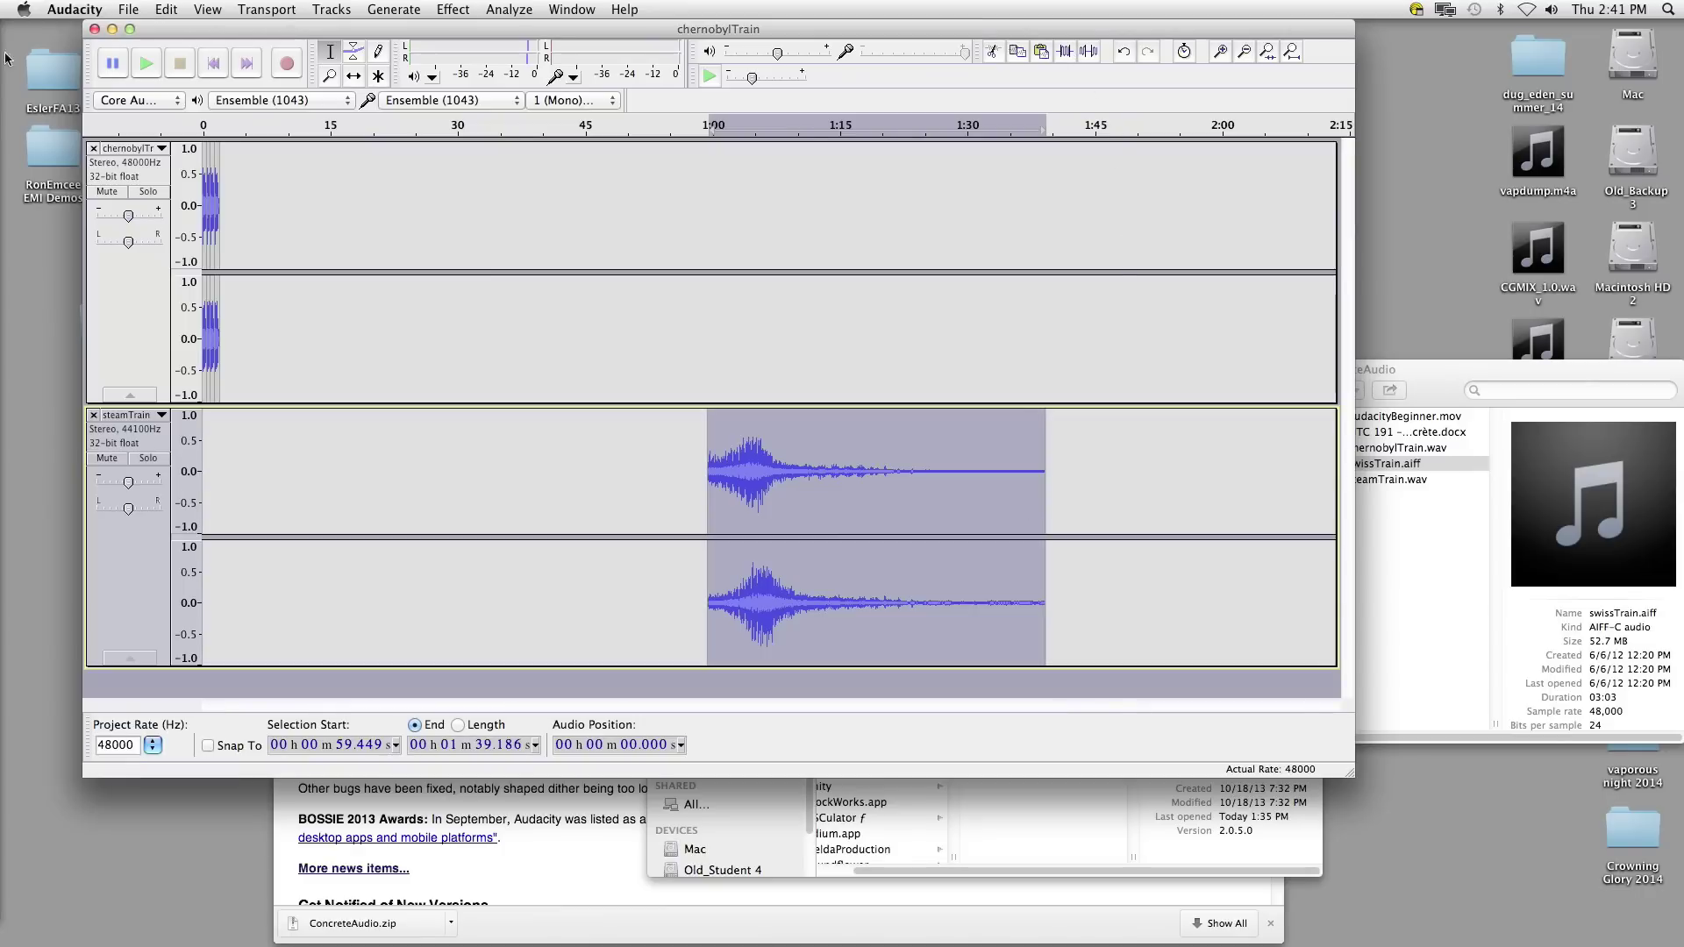
Step: Move the trimmed steamTrain clip back in time so it starts at about 0.5 s
{"action": "left_click", "coordinate": [353, 76]}
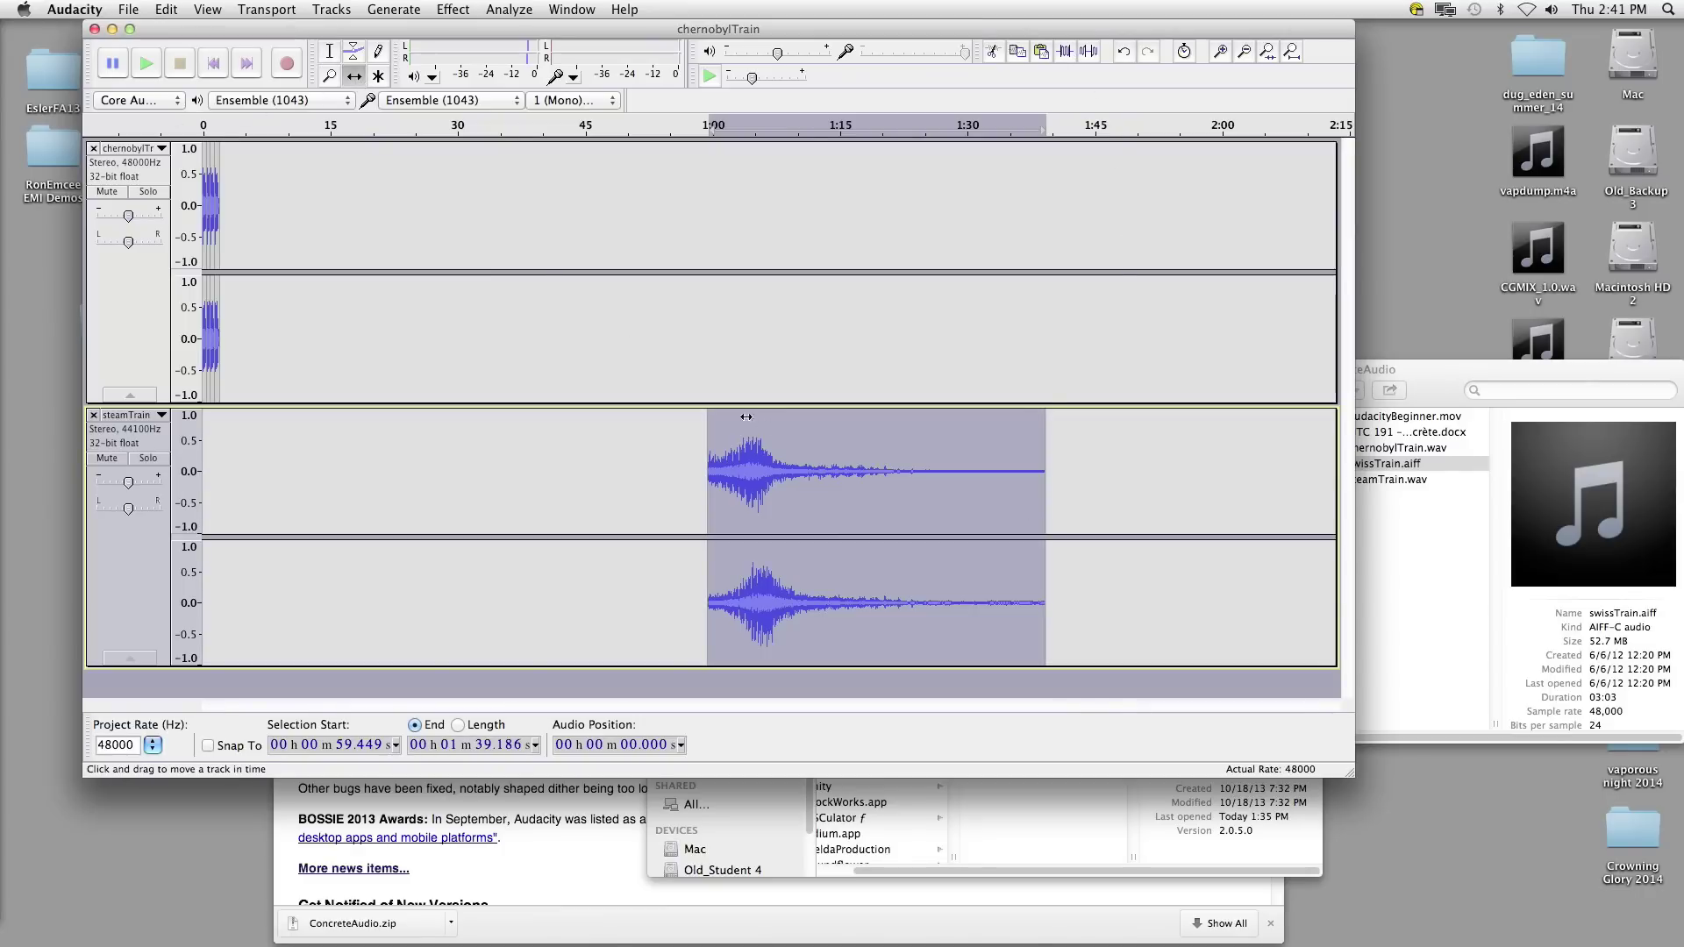
{"action": "left_click_drag", "start_coordinate": [769, 427], "coordinate": [268, 476]}
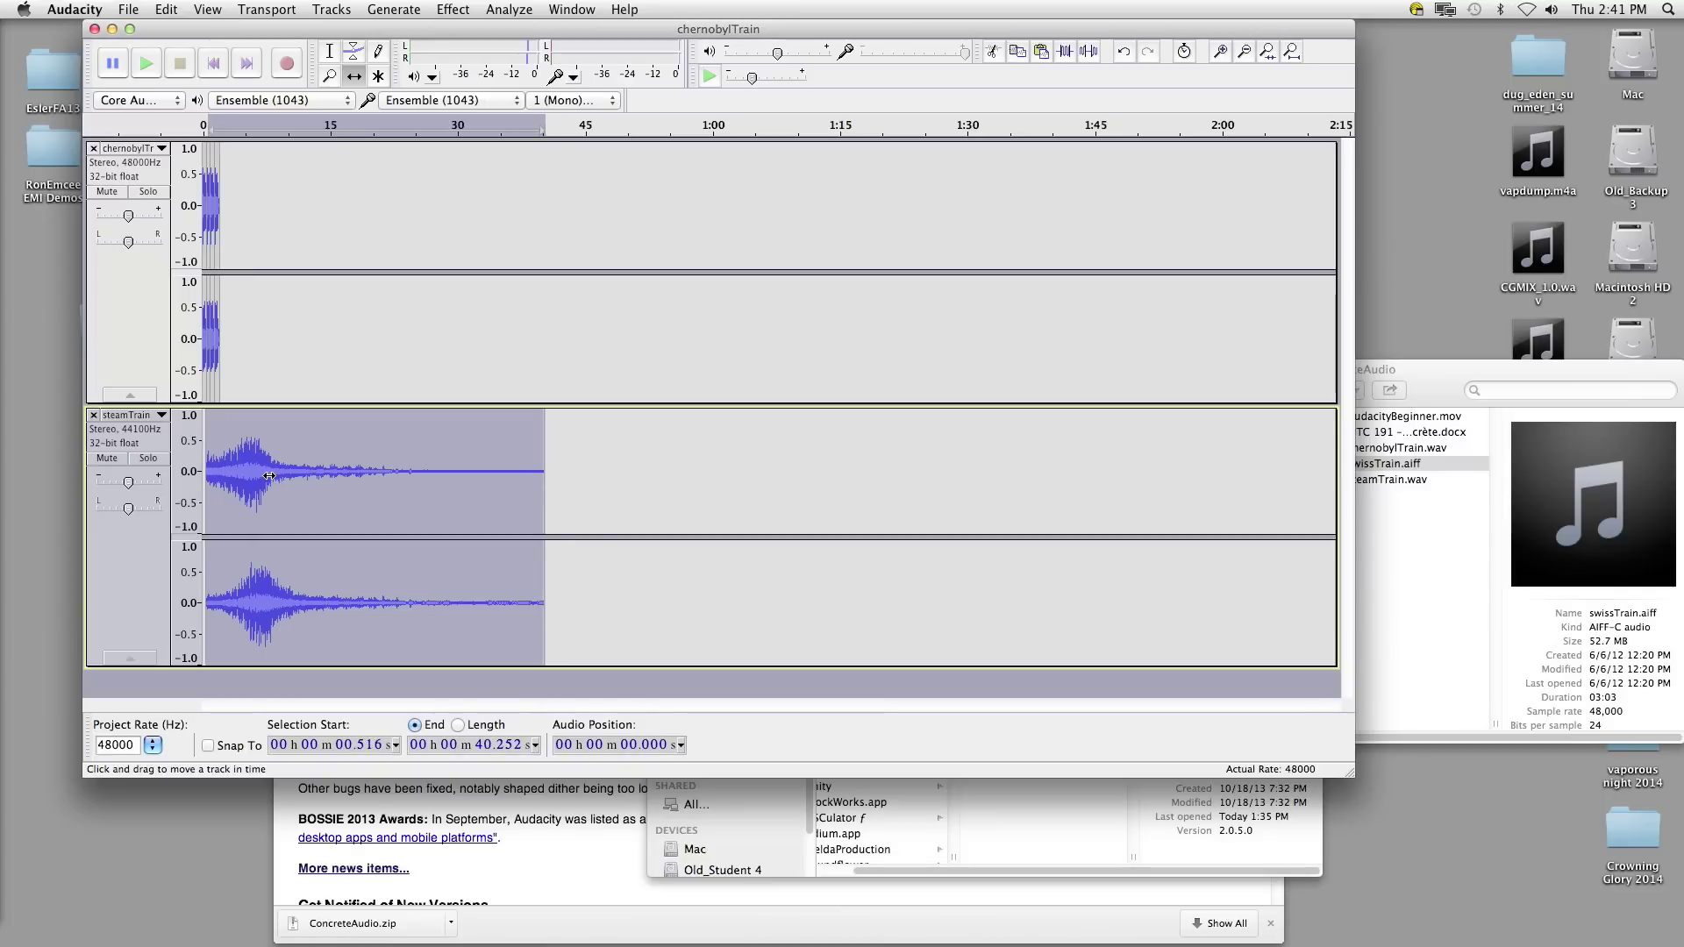
{"action": "left_click", "coordinate": [1293, 52]}
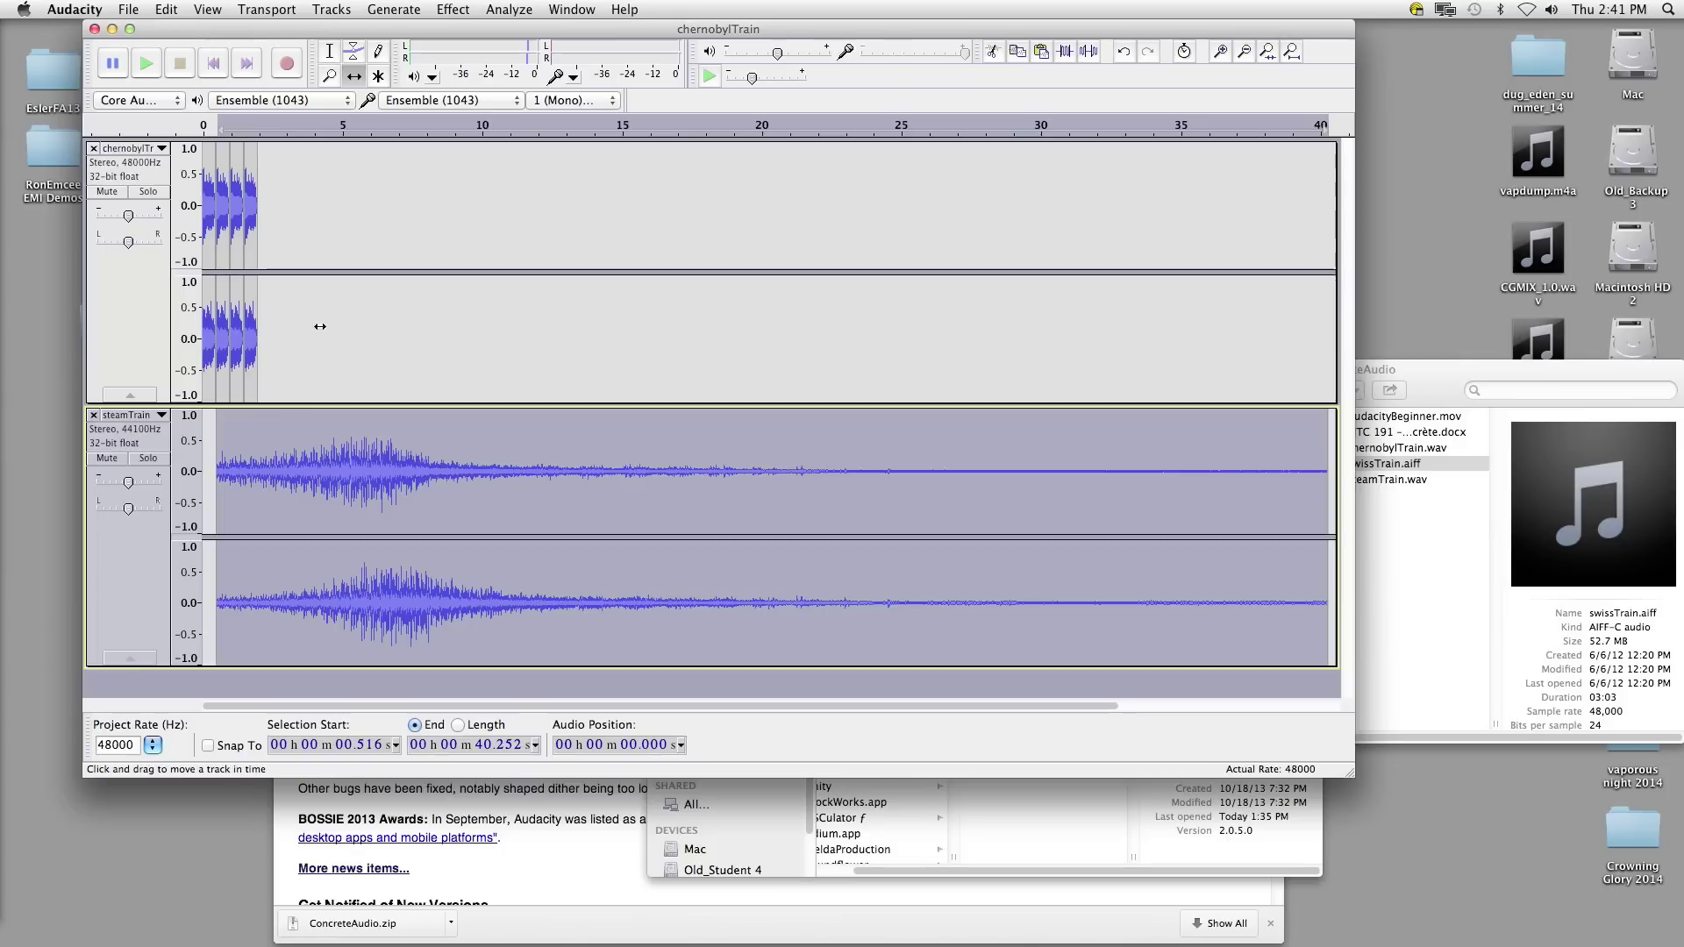
Step: Apply a Fade In to the beginning of the steamTrain clip, from about 0.3 to 1.7 s
{"action": "key", "text": "F1"}
{"action": "left_click_drag", "start_coordinate": [211, 486], "coordinate": [252, 492]}
{"action": "left_click", "coordinate": [469, 8]}
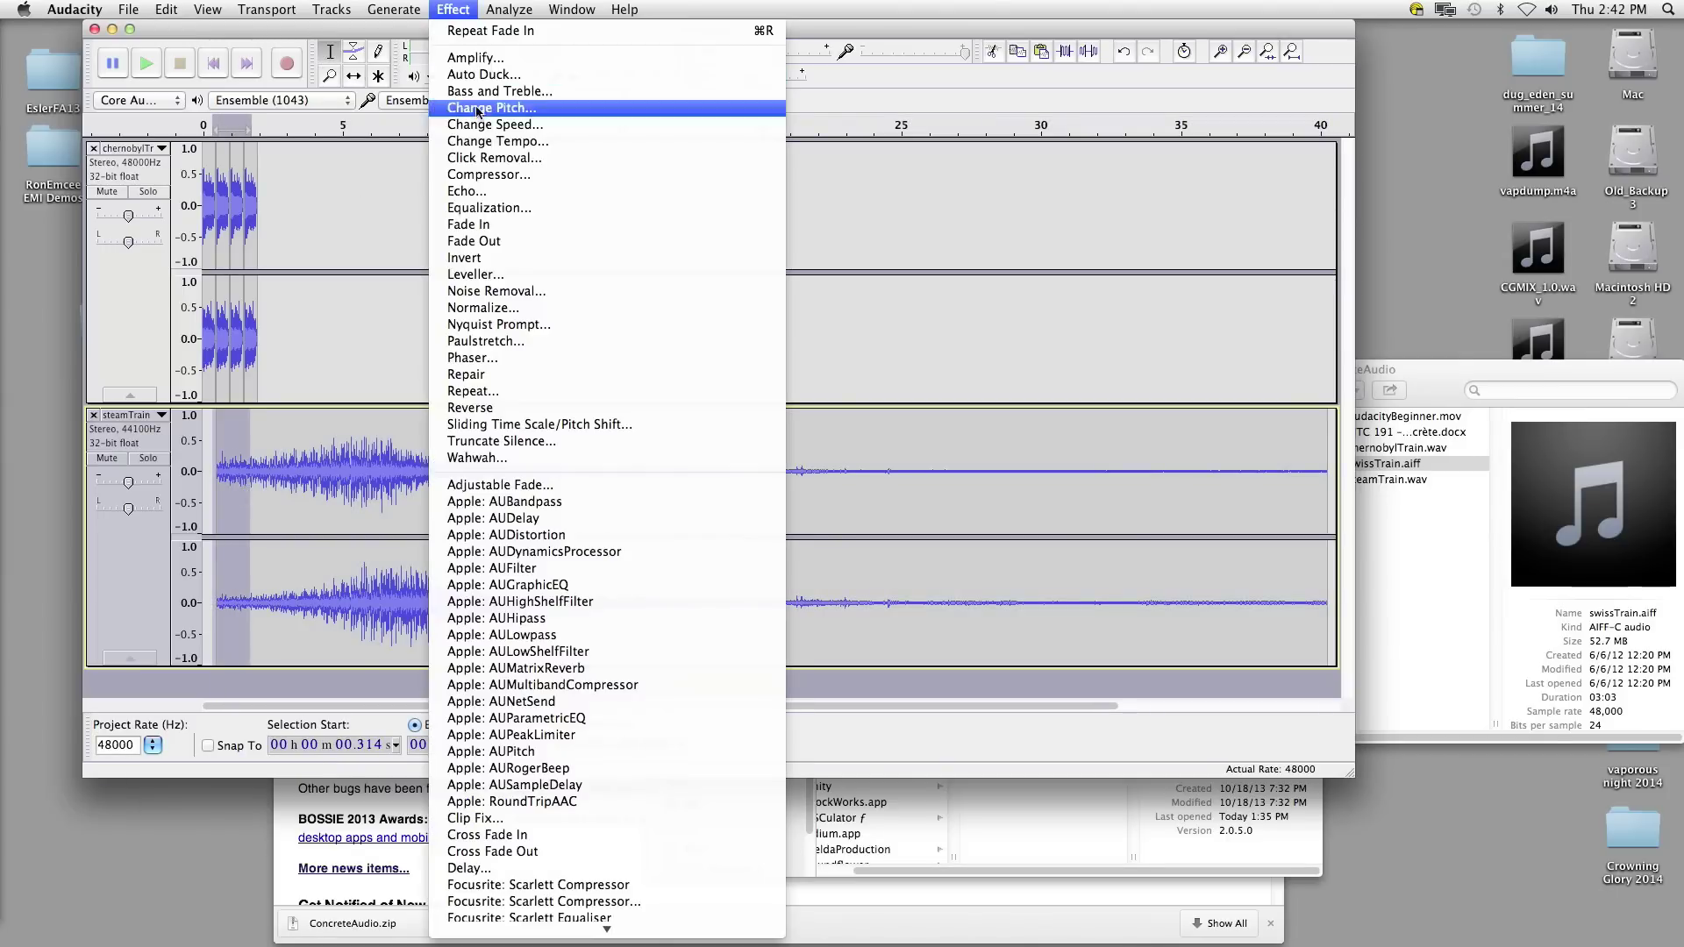
{"action": "left_click", "coordinate": [491, 230]}
Step: Apply a Fade Out to the end of the steamTrain clip, from about 37.7 to 40.3 s
{"action": "left_click_drag", "start_coordinate": [1256, 489], "coordinate": [1330, 489]}
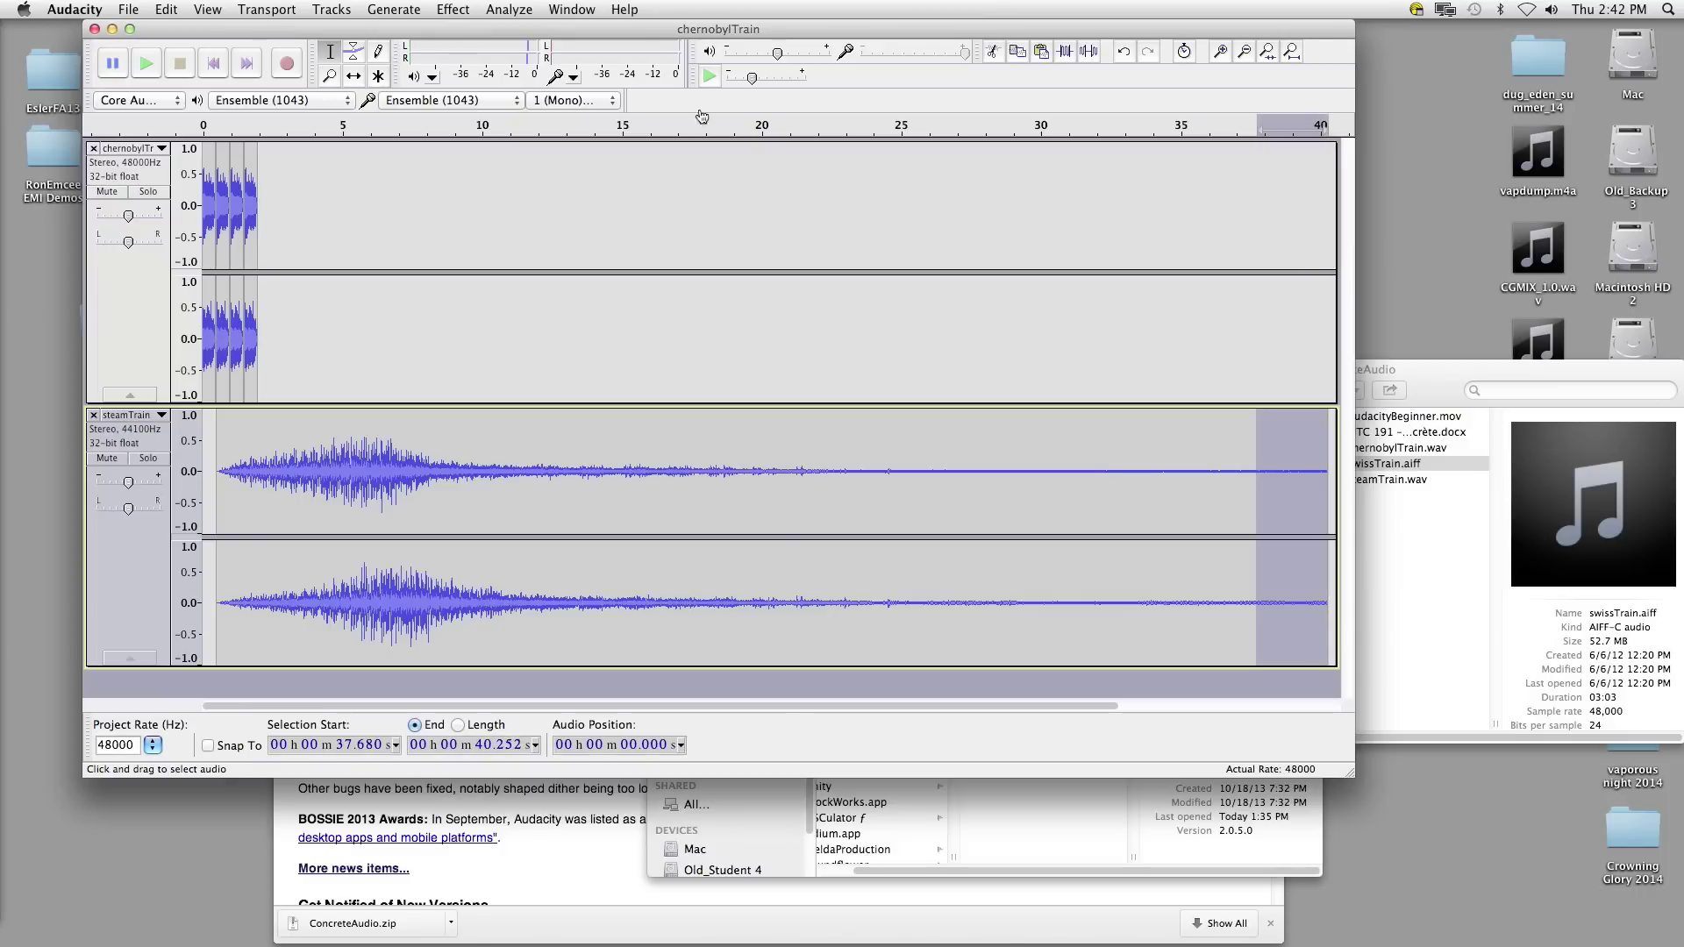
{"action": "left_click", "coordinate": [454, 9]}
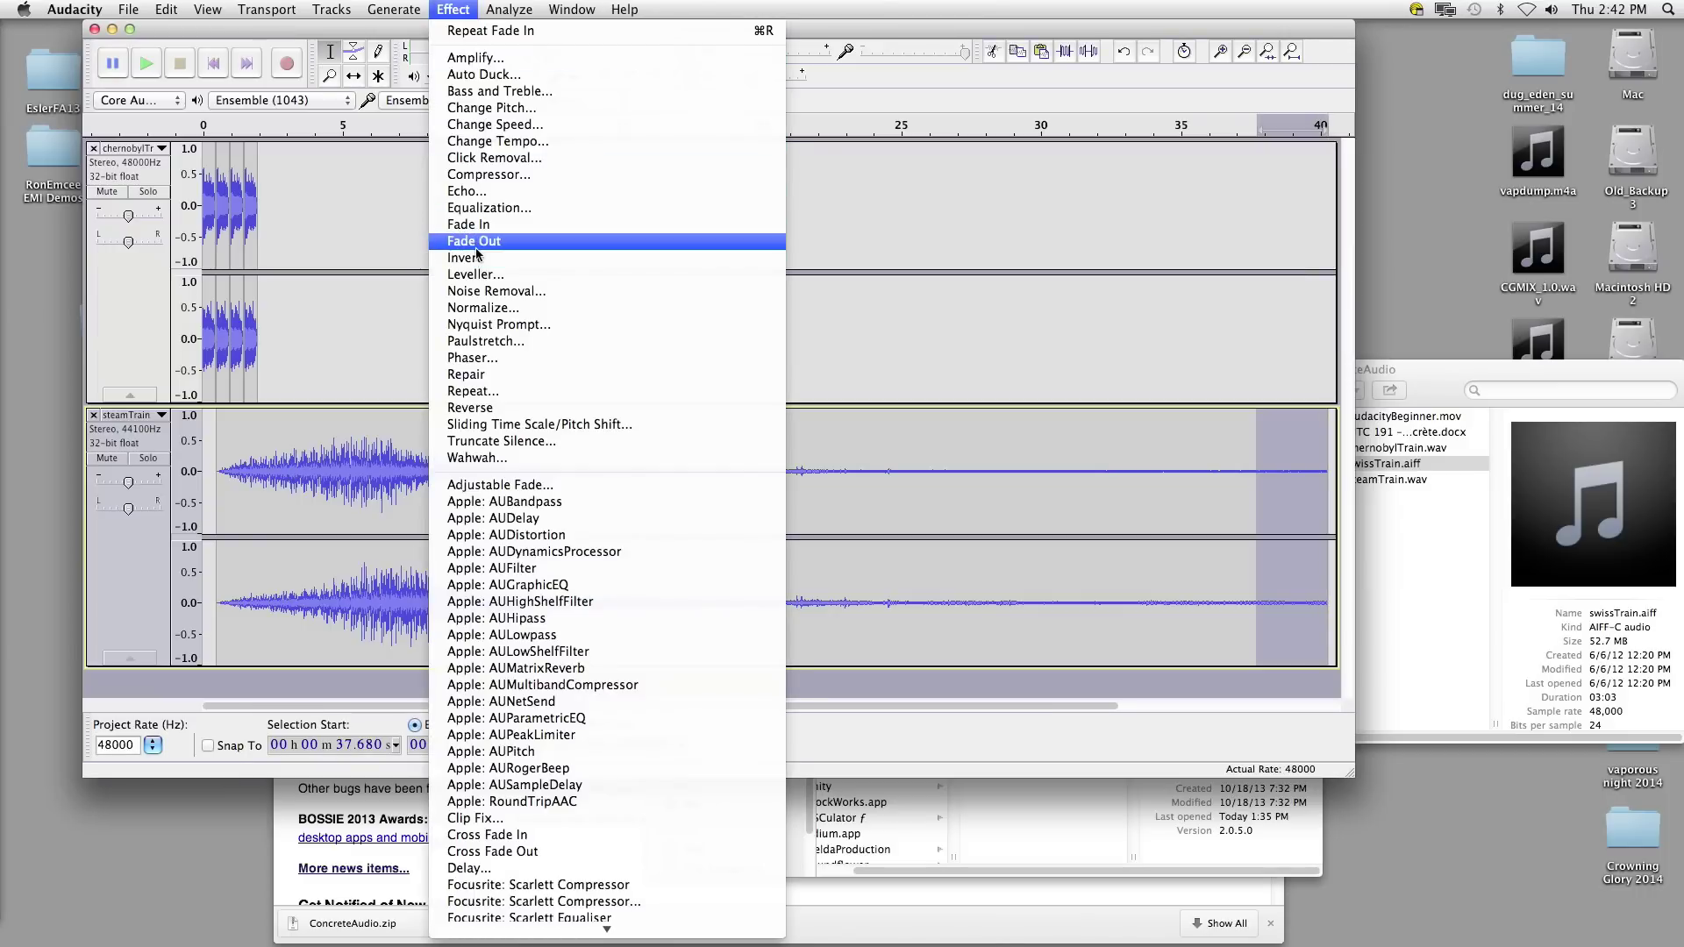
{"action": "left_click", "coordinate": [476, 243]}
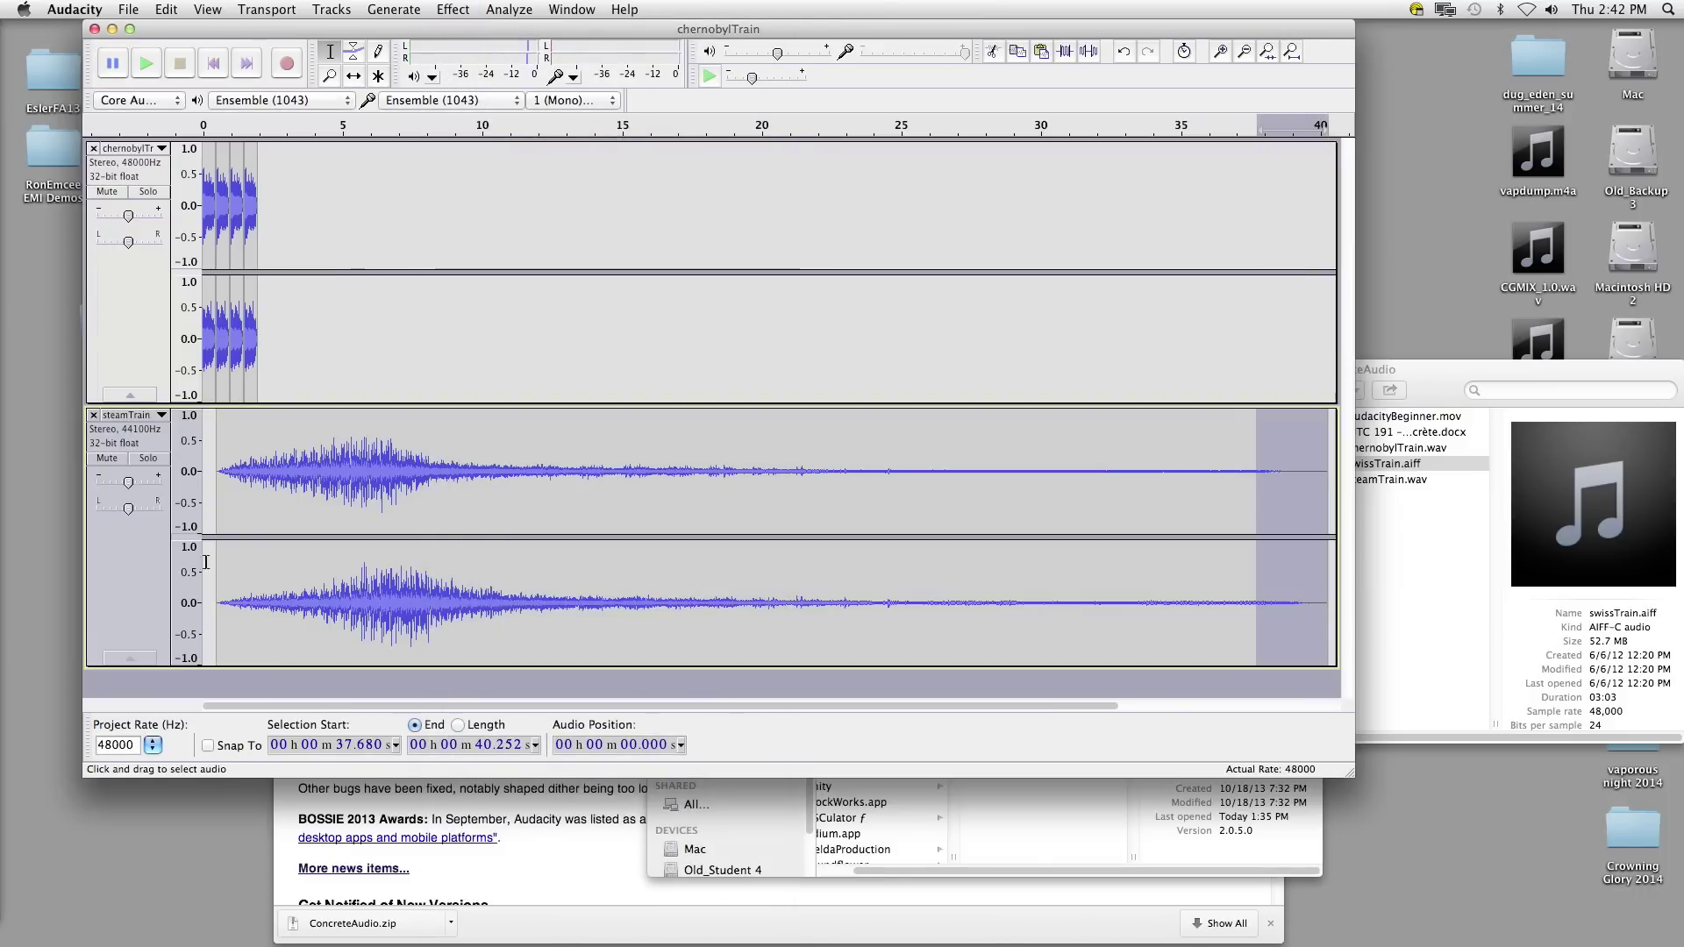
Step: Speed up the whole steamTrain track by about 39.9 percent with Change Speed, previewing it before applying
{"action": "left_click", "coordinate": [107, 602]}
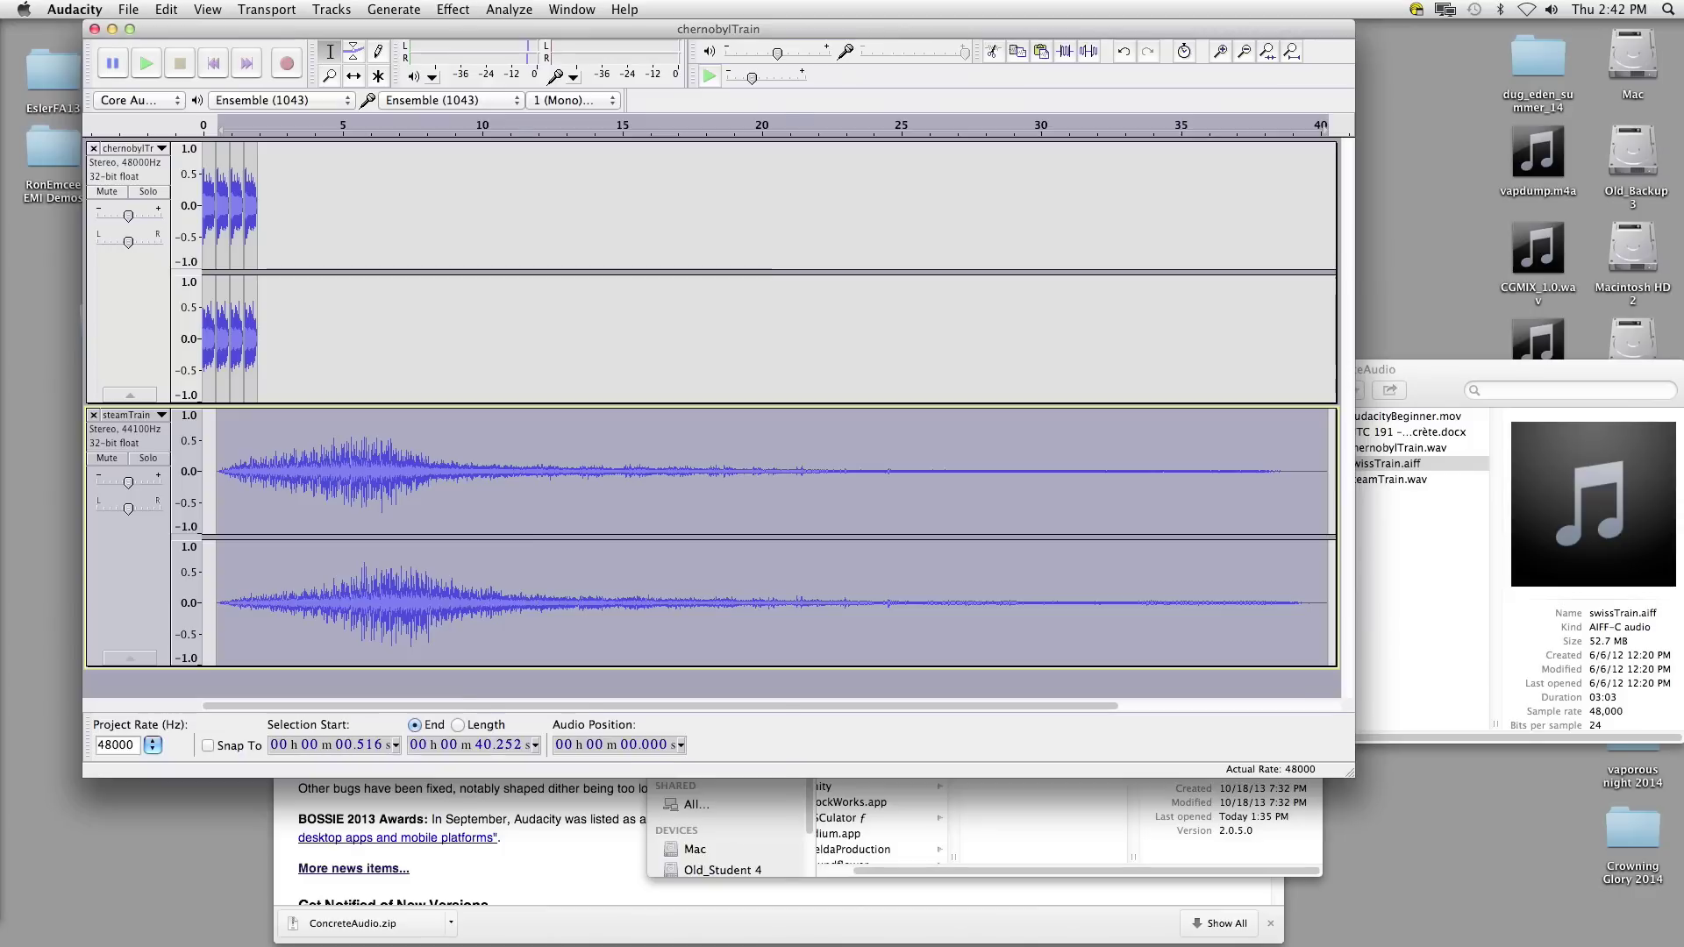
{"action": "left_click", "coordinate": [453, 9]}
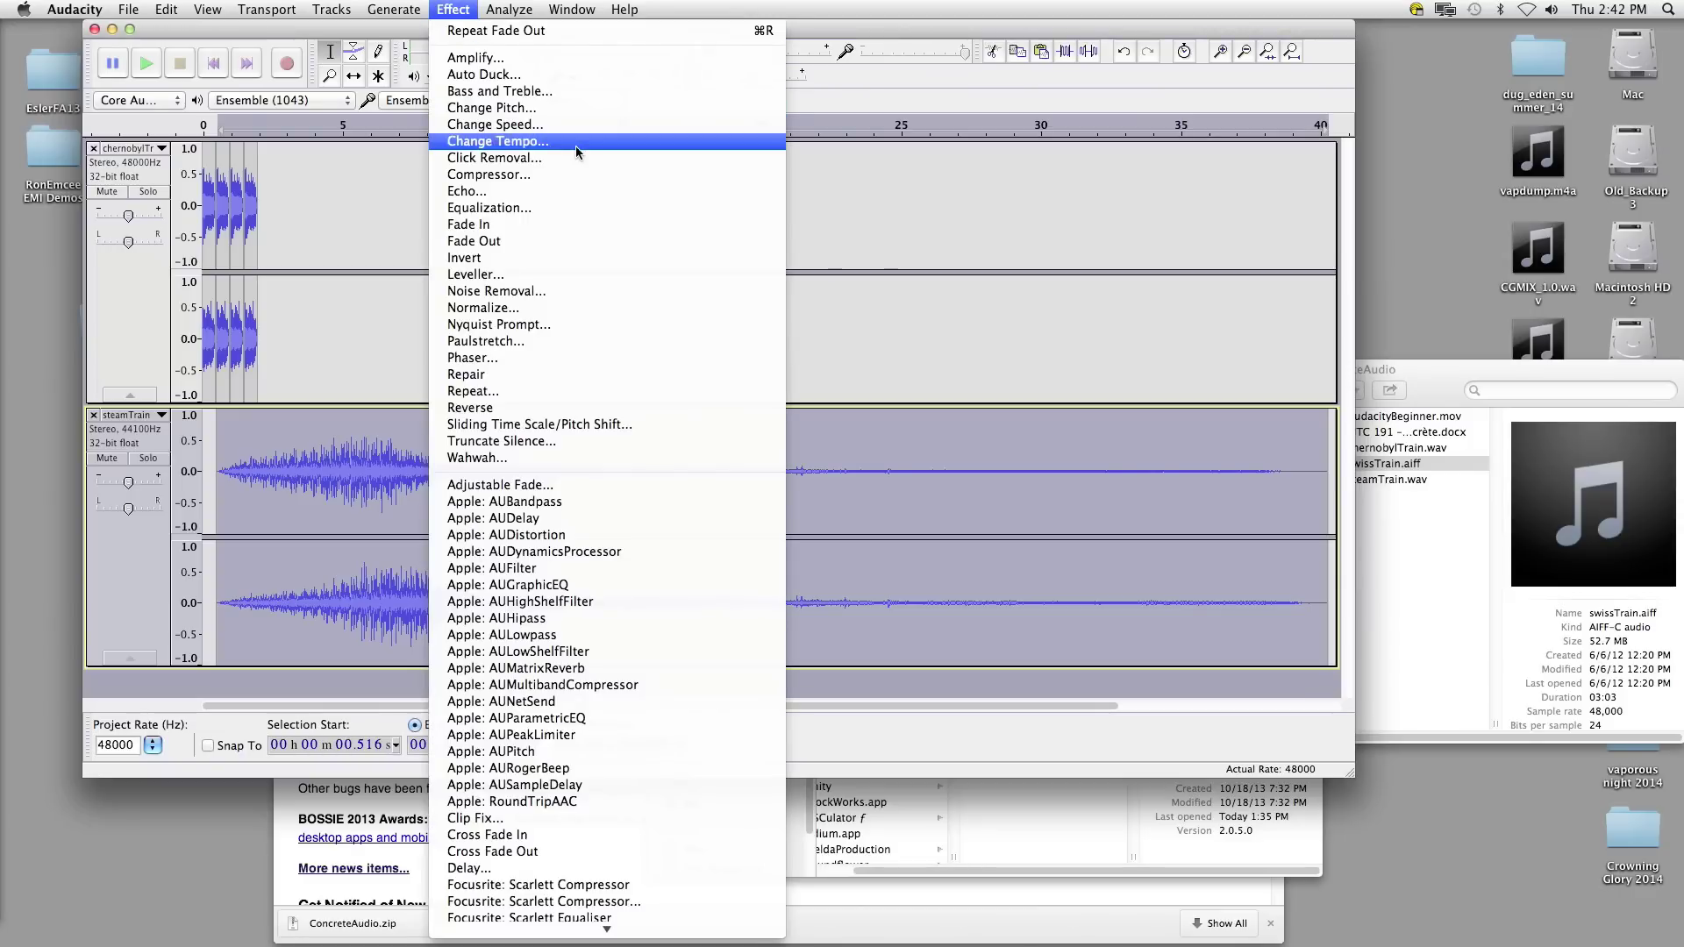
{"action": "left_click", "coordinate": [603, 128]}
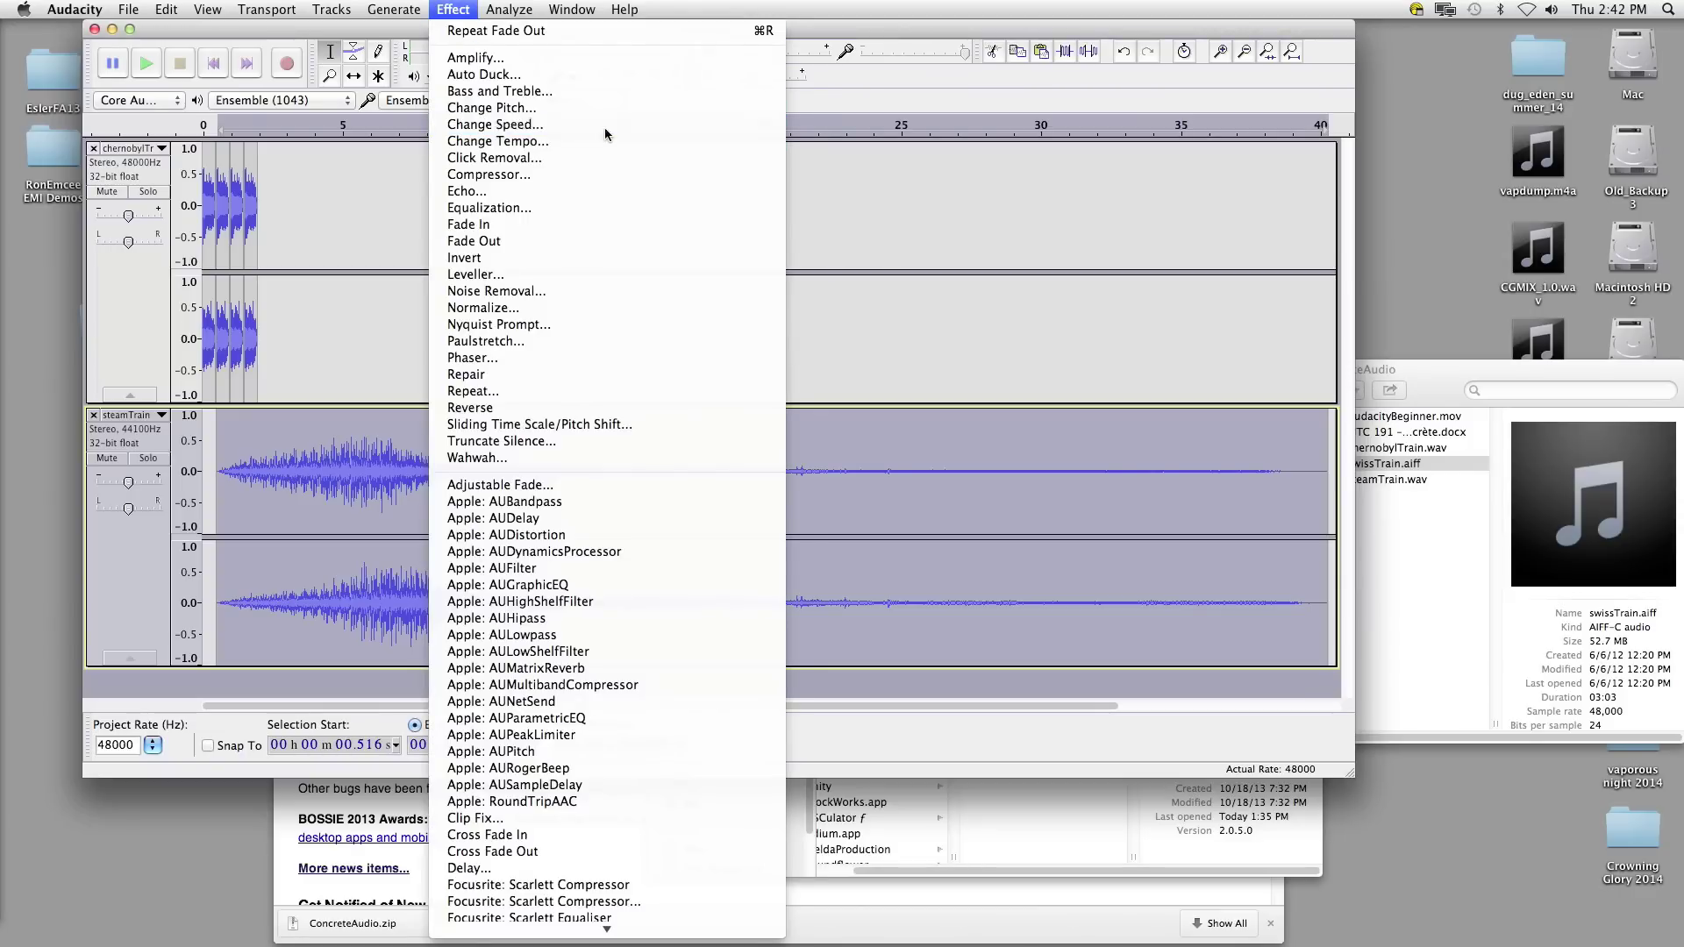
{"action": "left_click_drag", "start_coordinate": [631, 308], "coordinate": [583, 188]}
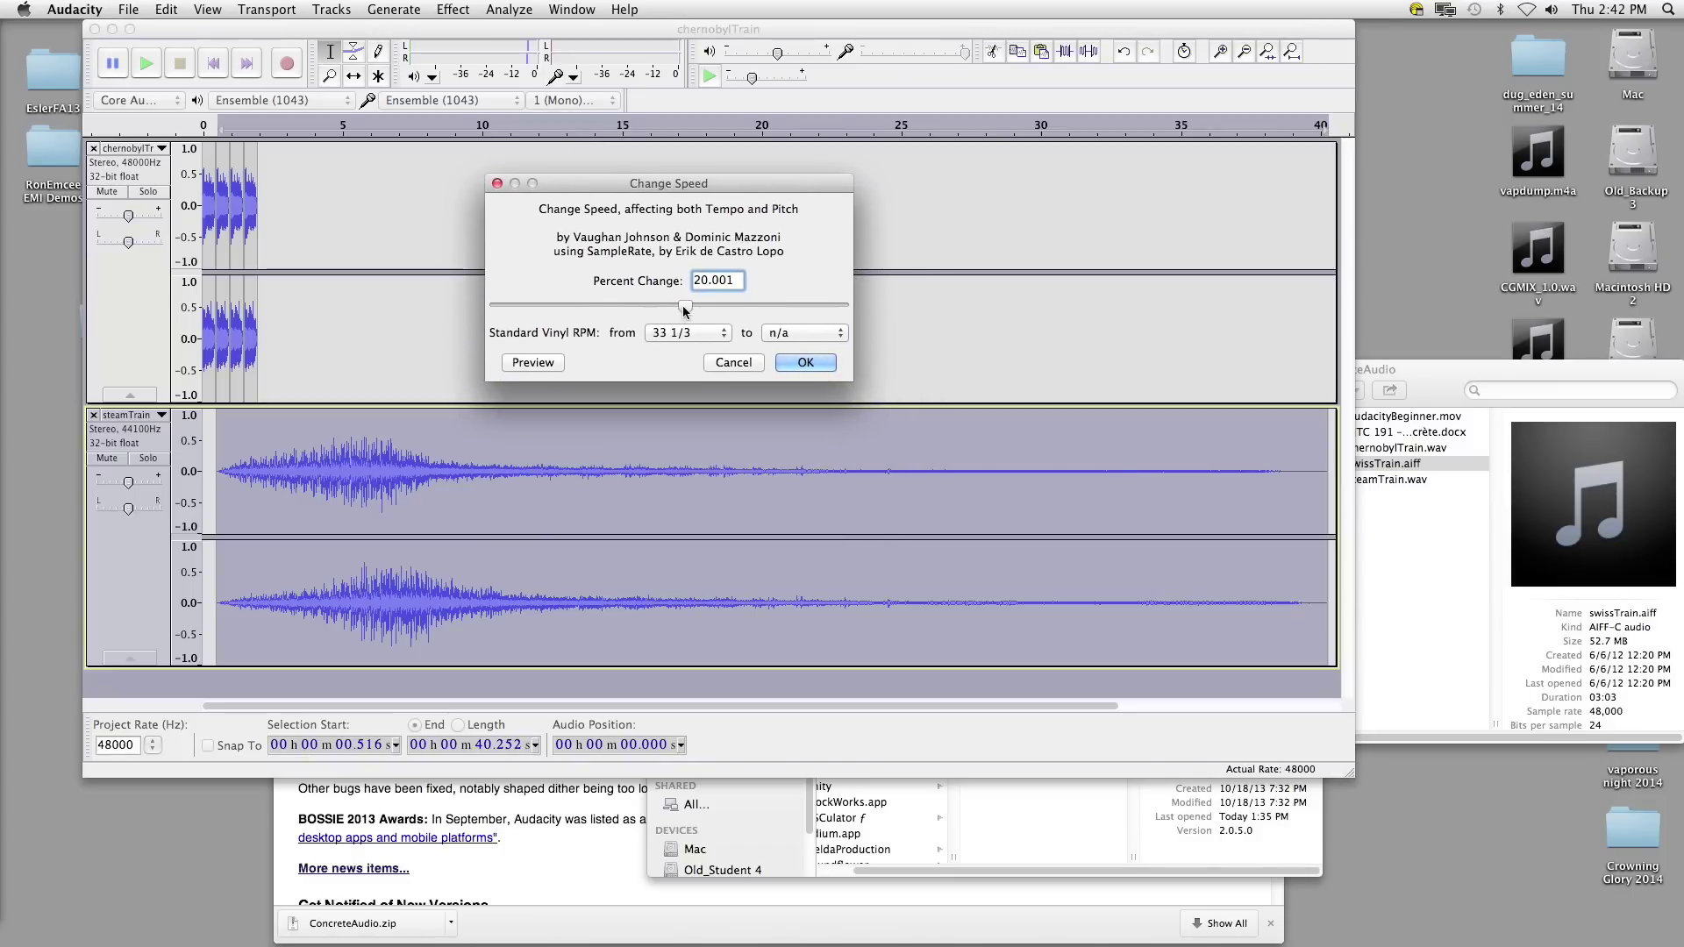
{"action": "left_click_drag", "start_coordinate": [686, 309], "coordinate": [688, 311]}
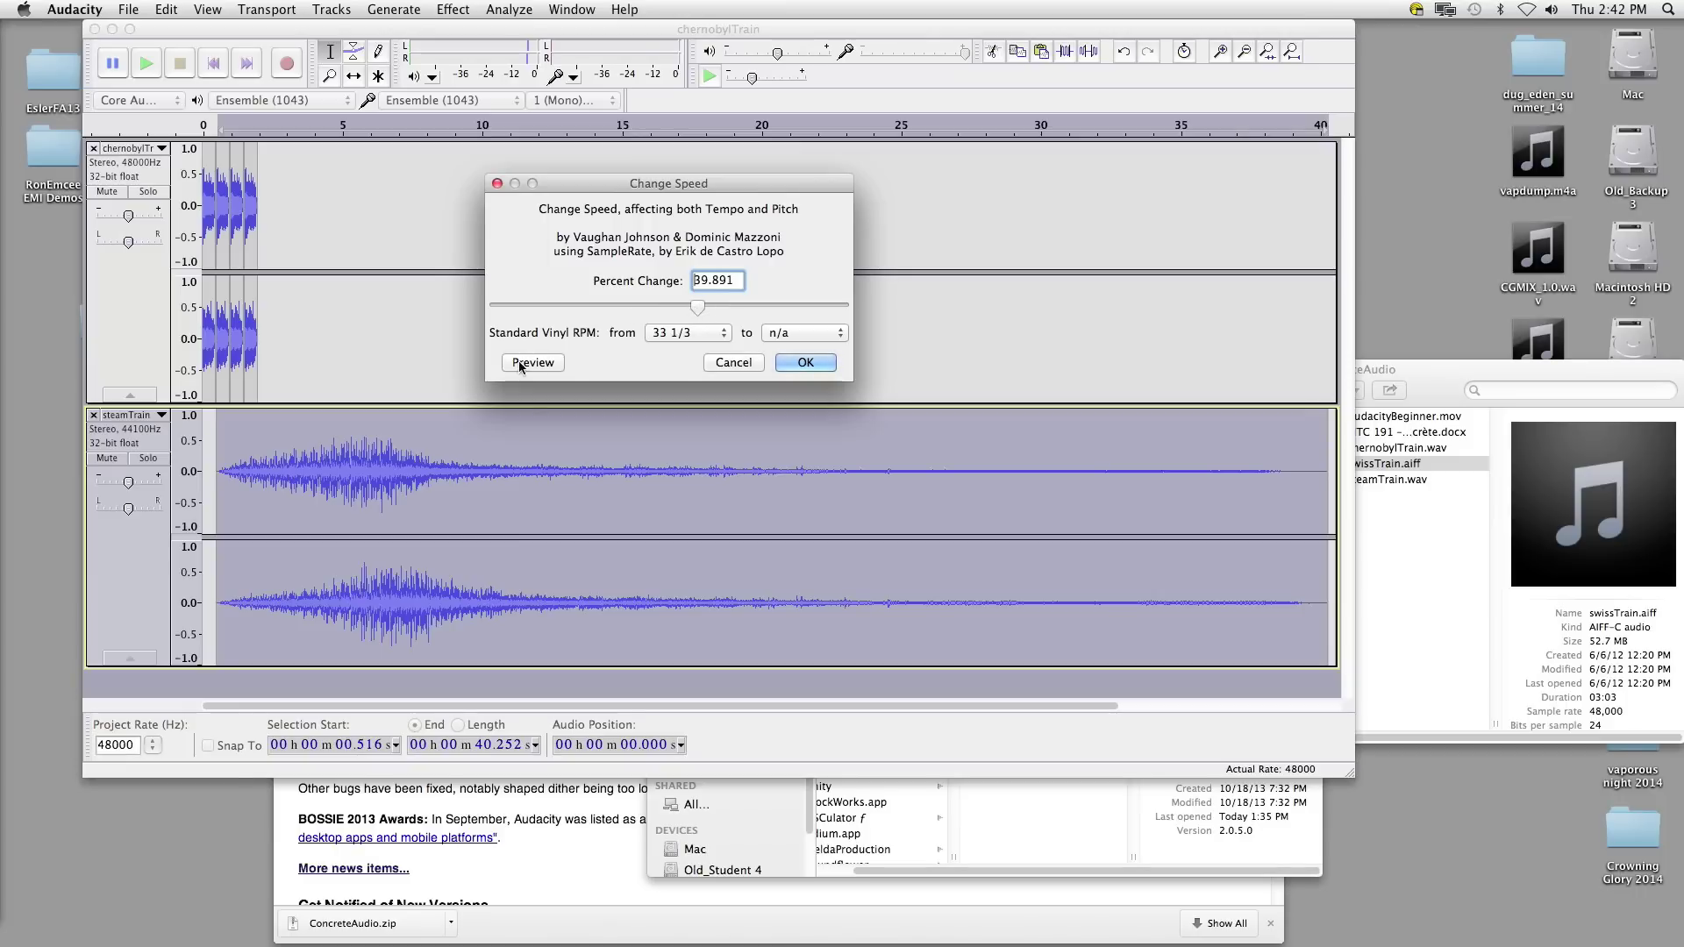
{"action": "left_click", "coordinate": [550, 361]}
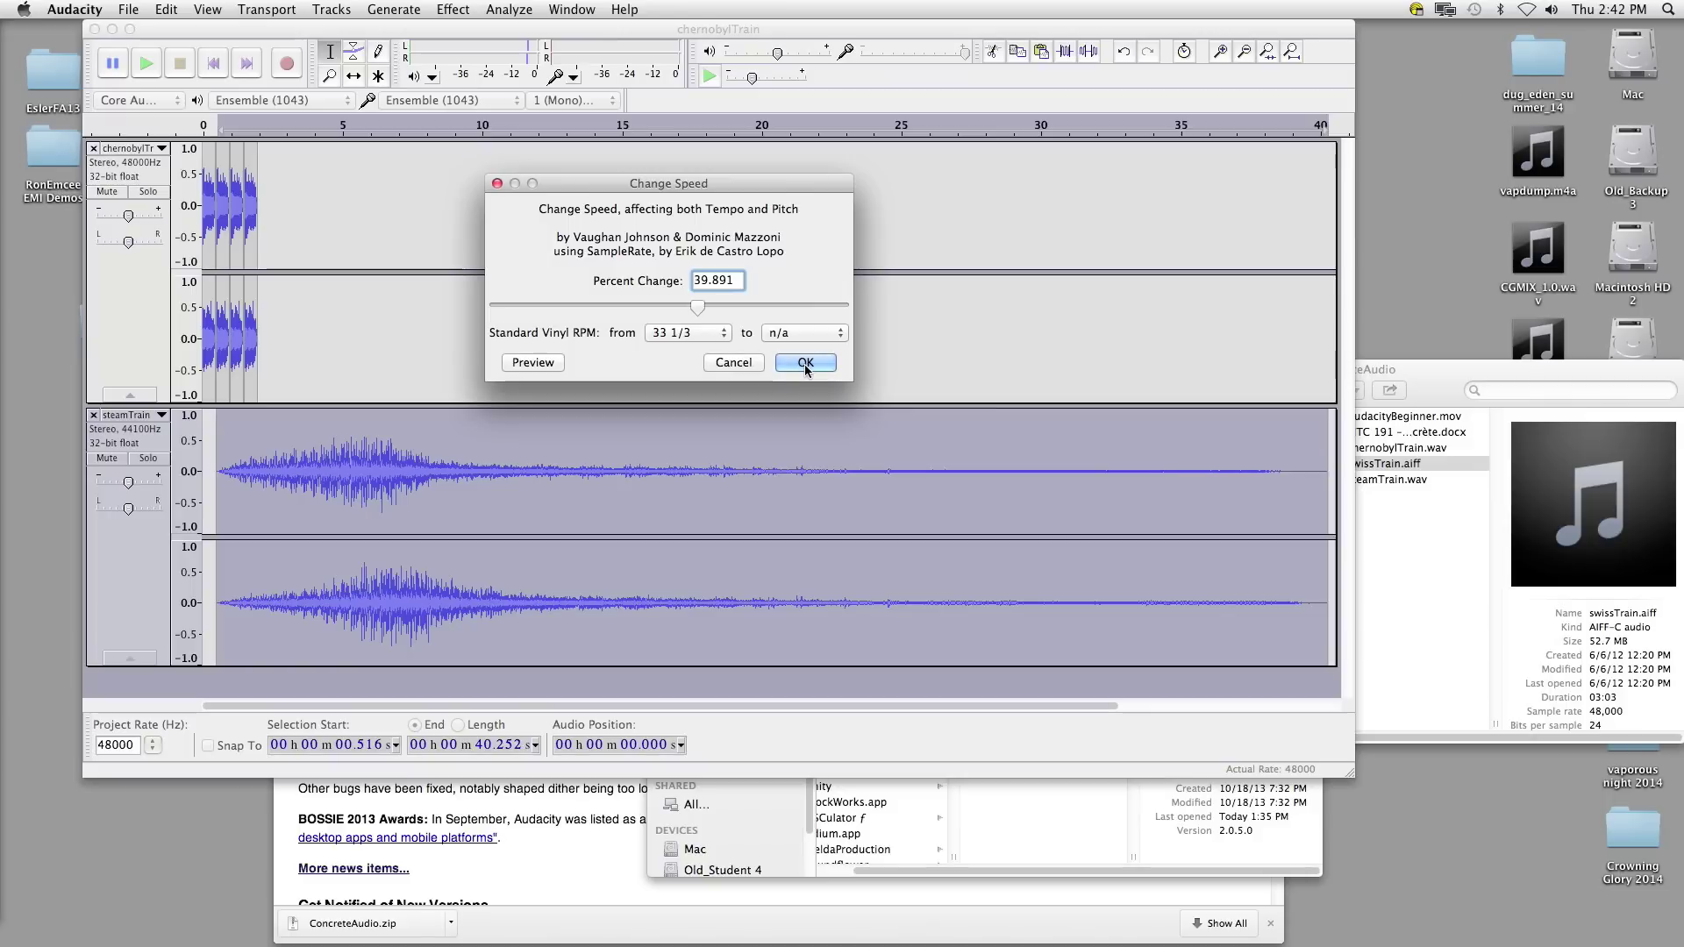
{"action": "left_click", "coordinate": [803, 365]}
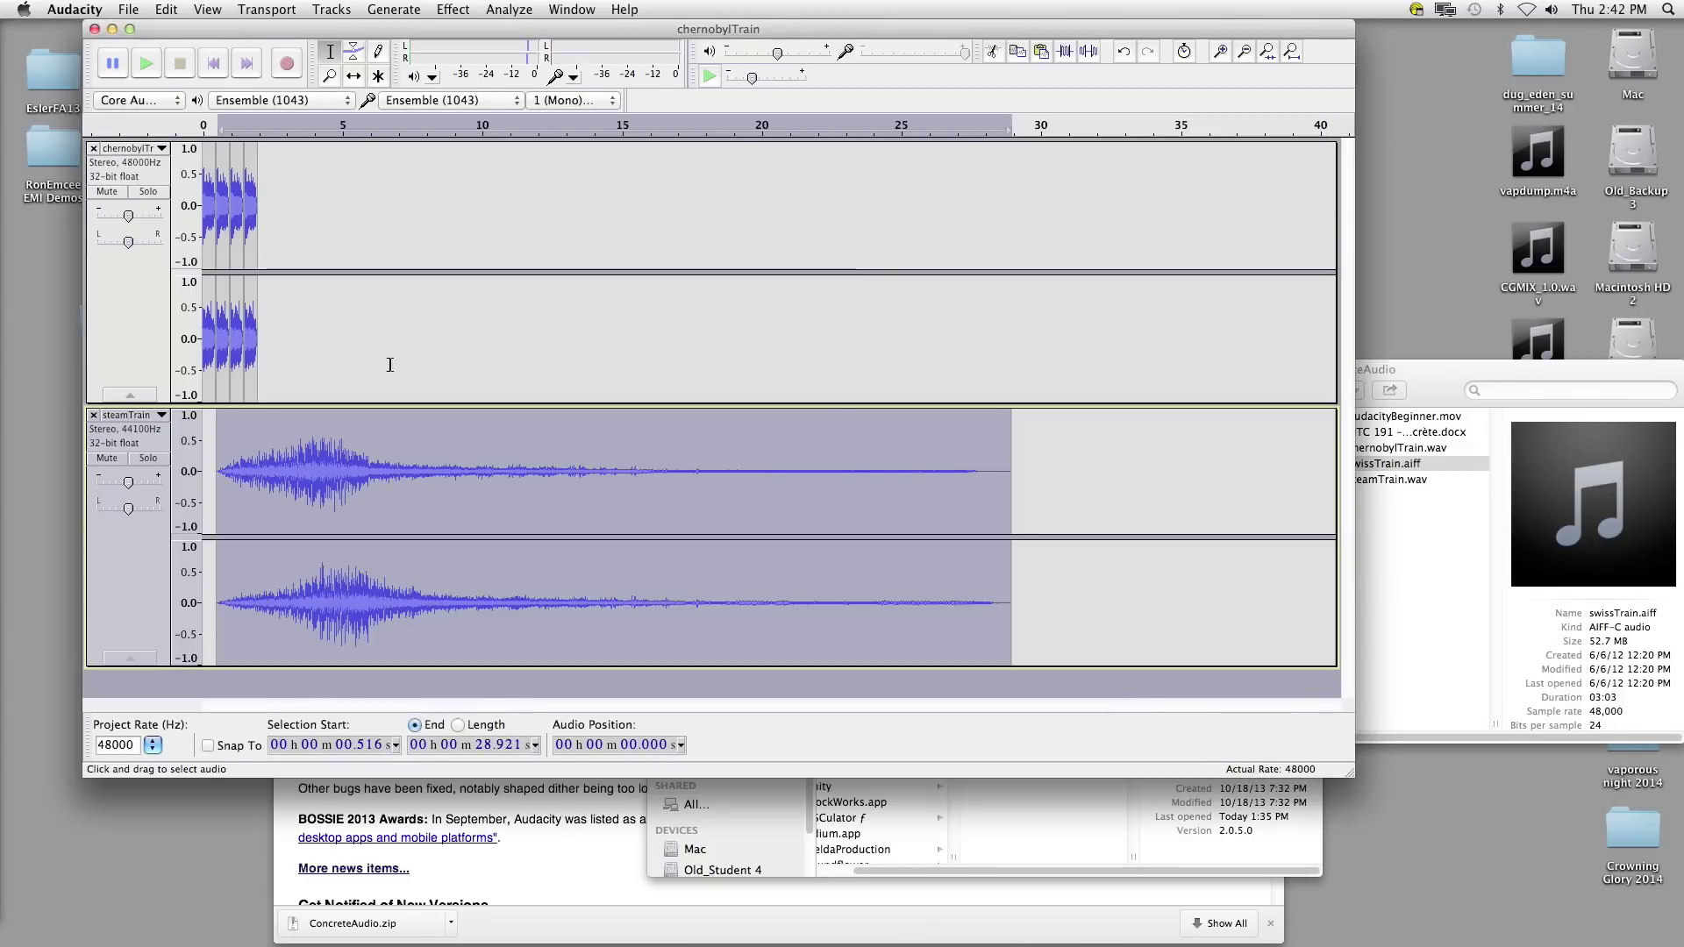
Step: Copy the chernobylTrain loop from 0 to about 2.9 s and paste it at about 3.0 s and 6.3 s
{"action": "left_click", "coordinate": [335, 366]}
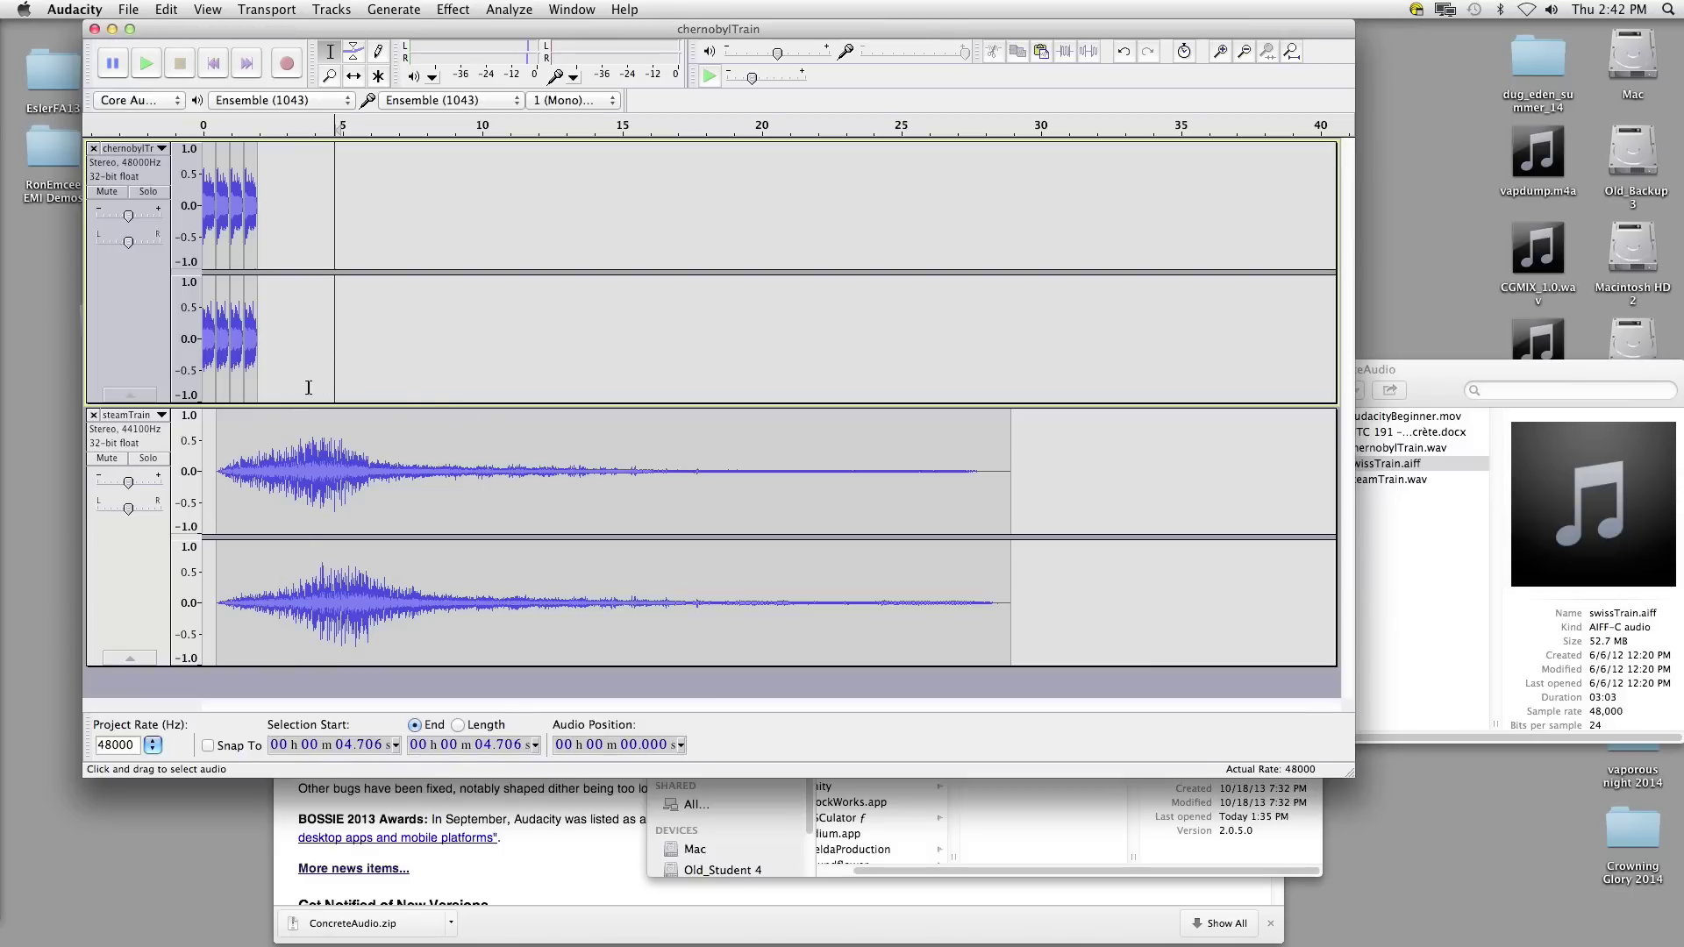
{"action": "left_click_drag", "start_coordinate": [282, 383], "coordinate": [240, 383]}
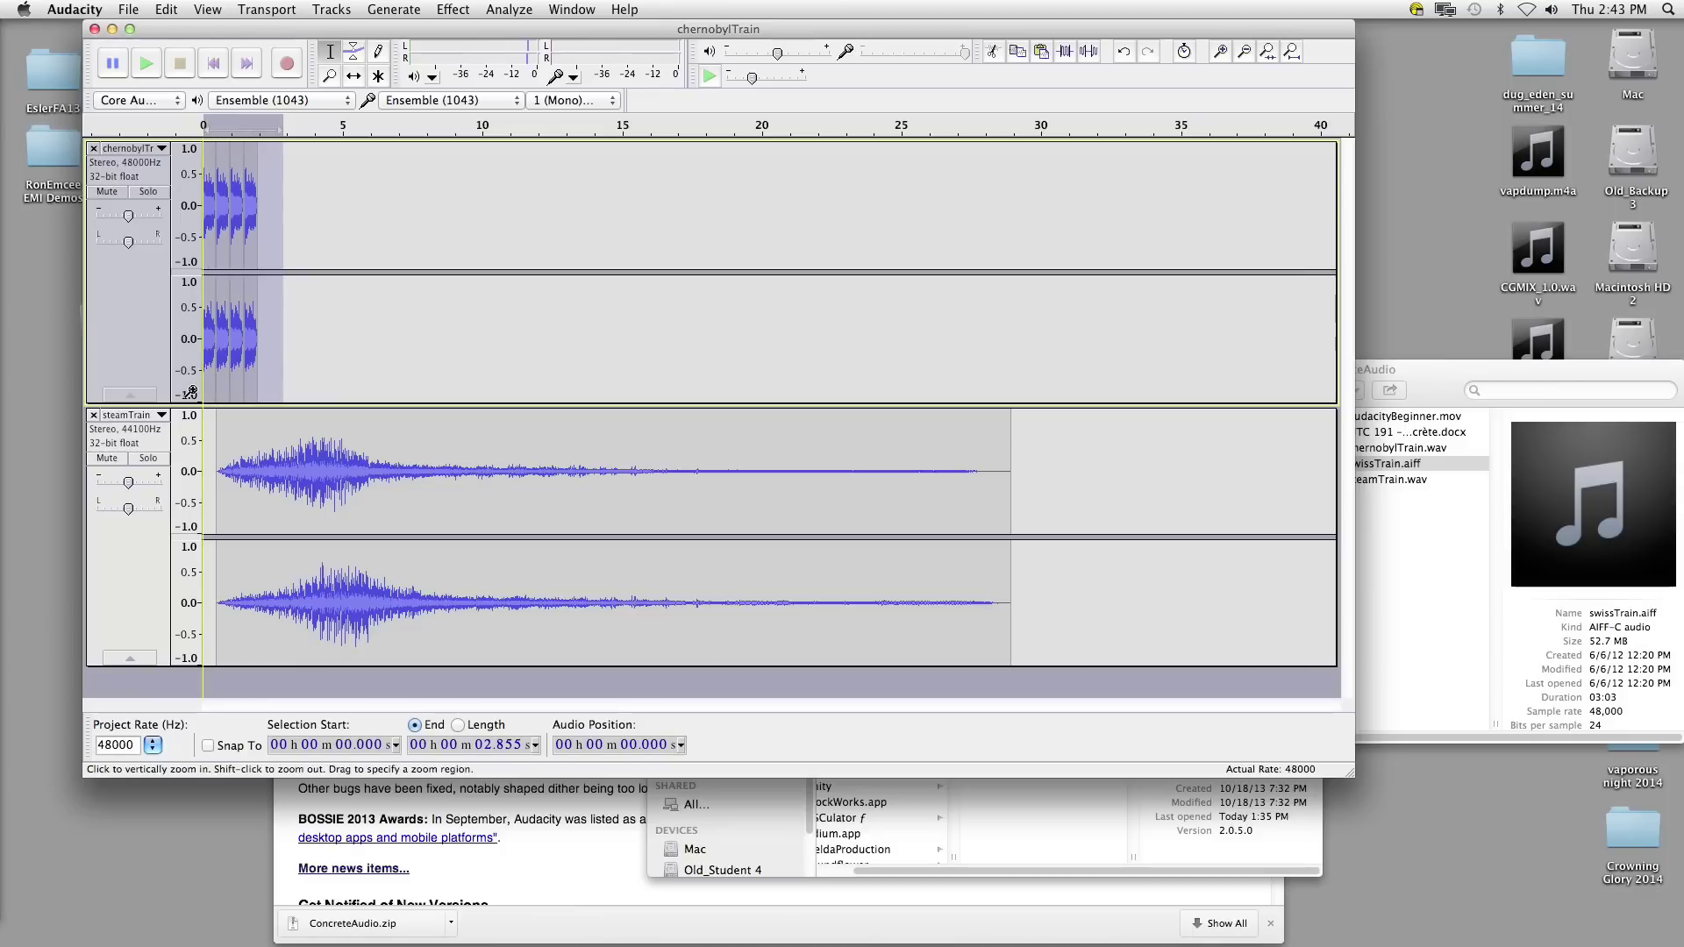
{"action": "left_click", "coordinate": [286, 336]}
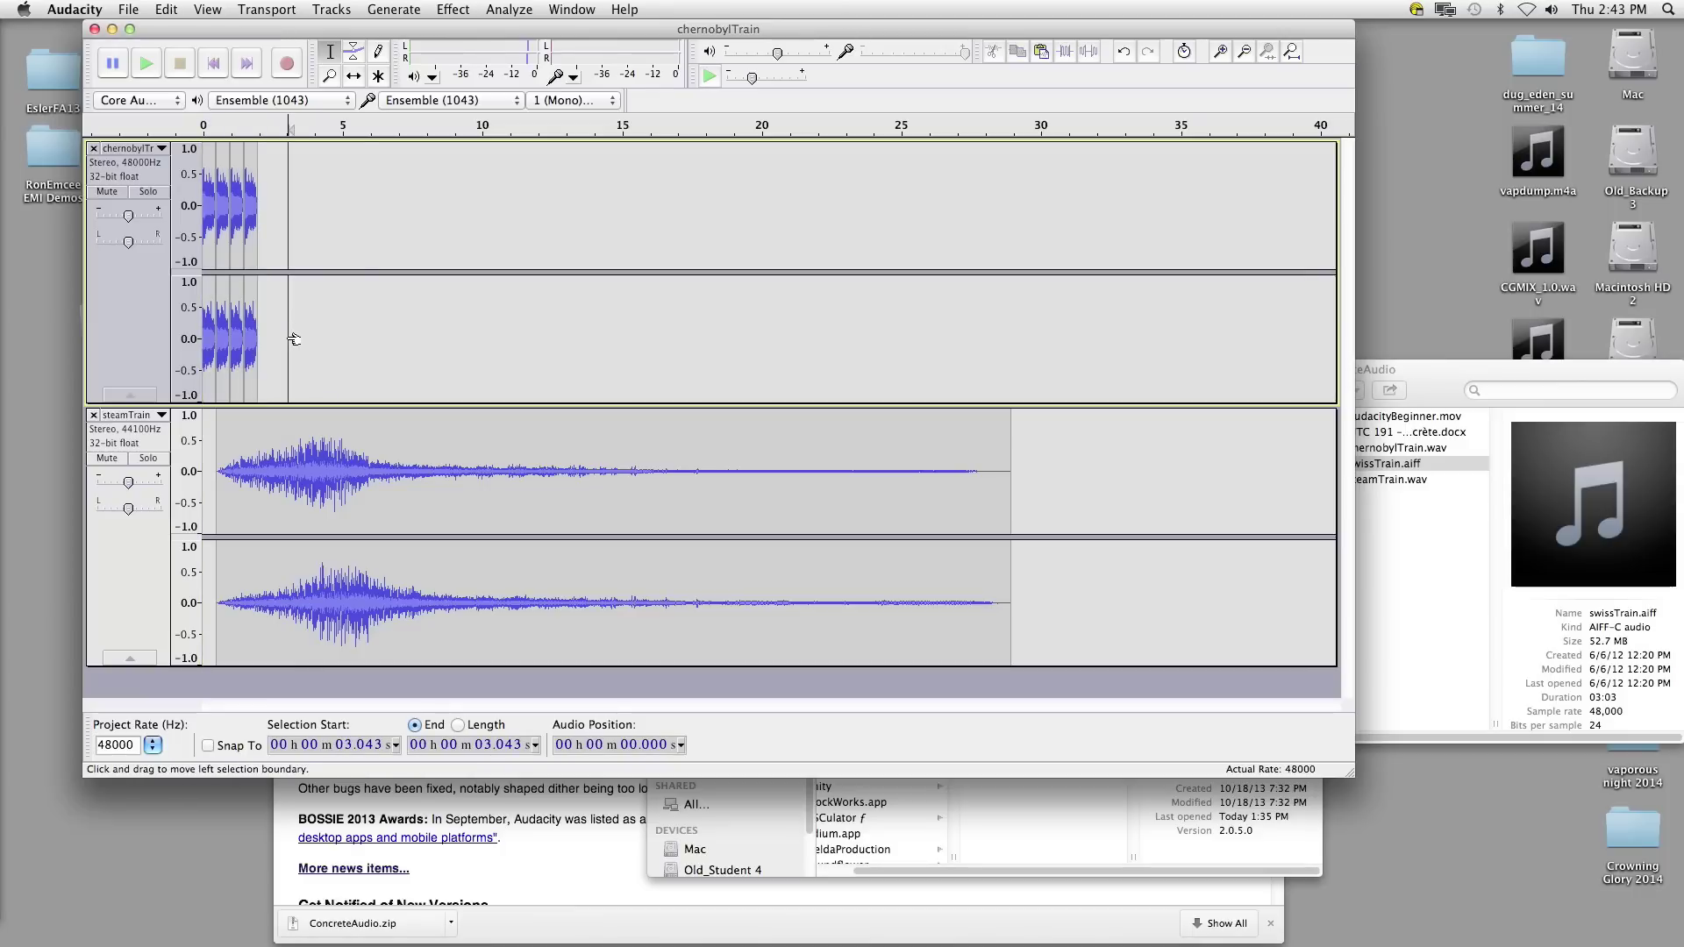
{"action": "key", "text": "super+v"}
{"action": "left_click", "coordinate": [379, 355]}
{"action": "key", "text": "super+v"}
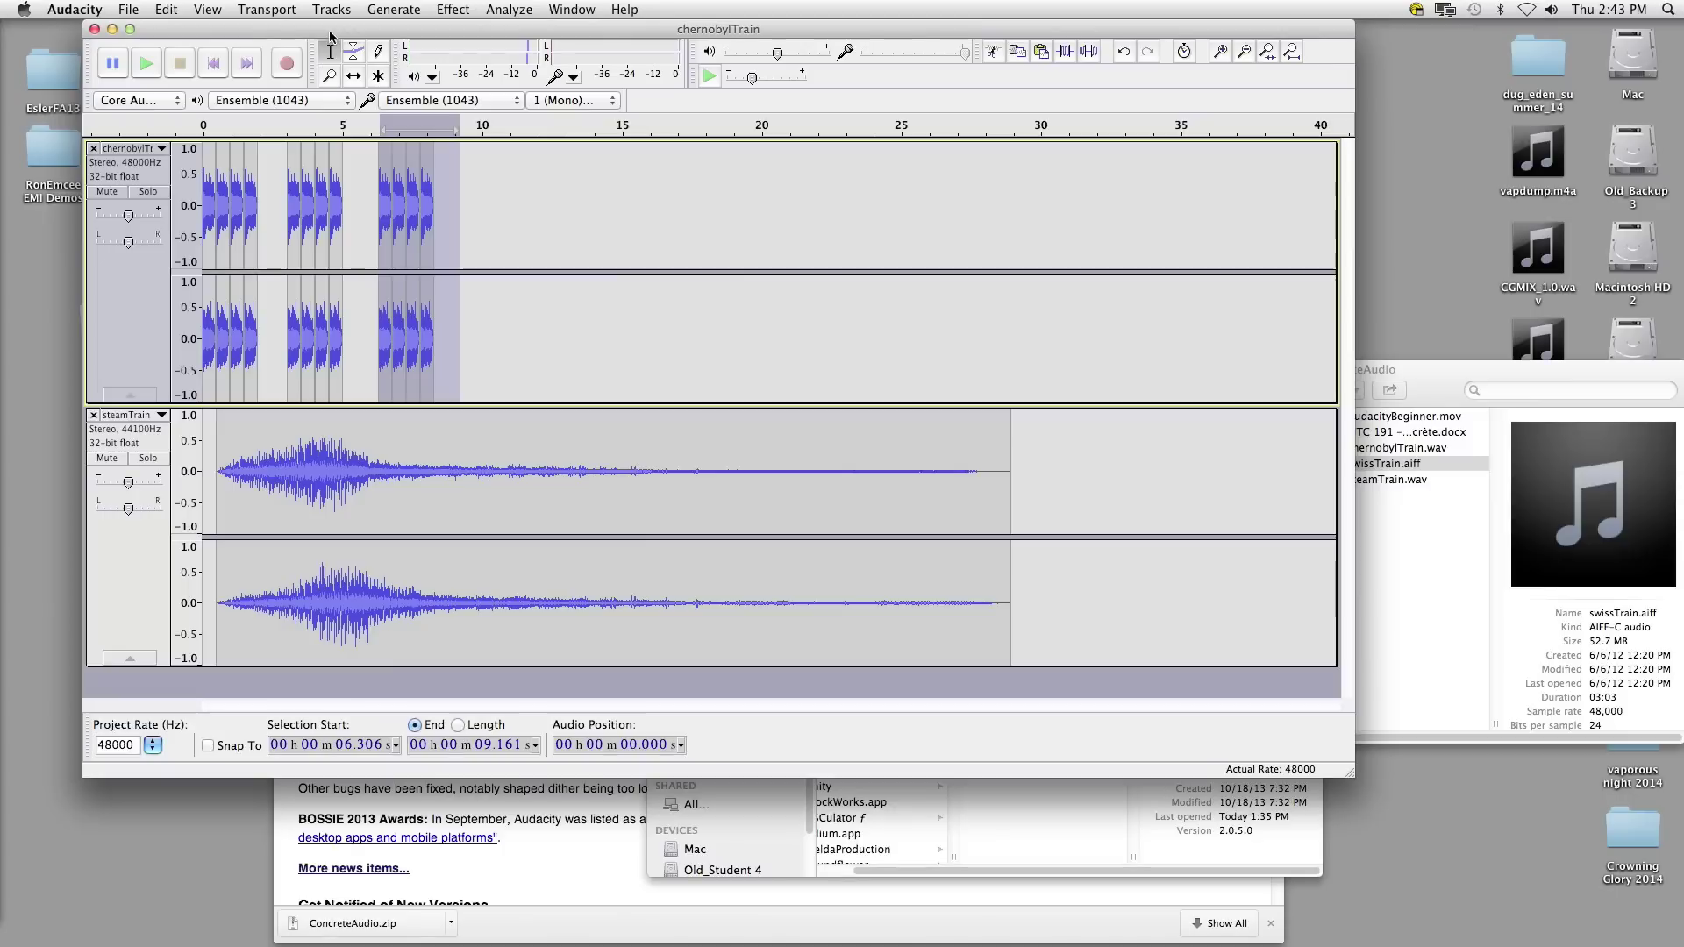
Step: Play the mix from the start to hear the repeated loops with the steam train, and stop playback
{"action": "left_click", "coordinate": [211, 64]}
{"action": "key", "text": "space"}
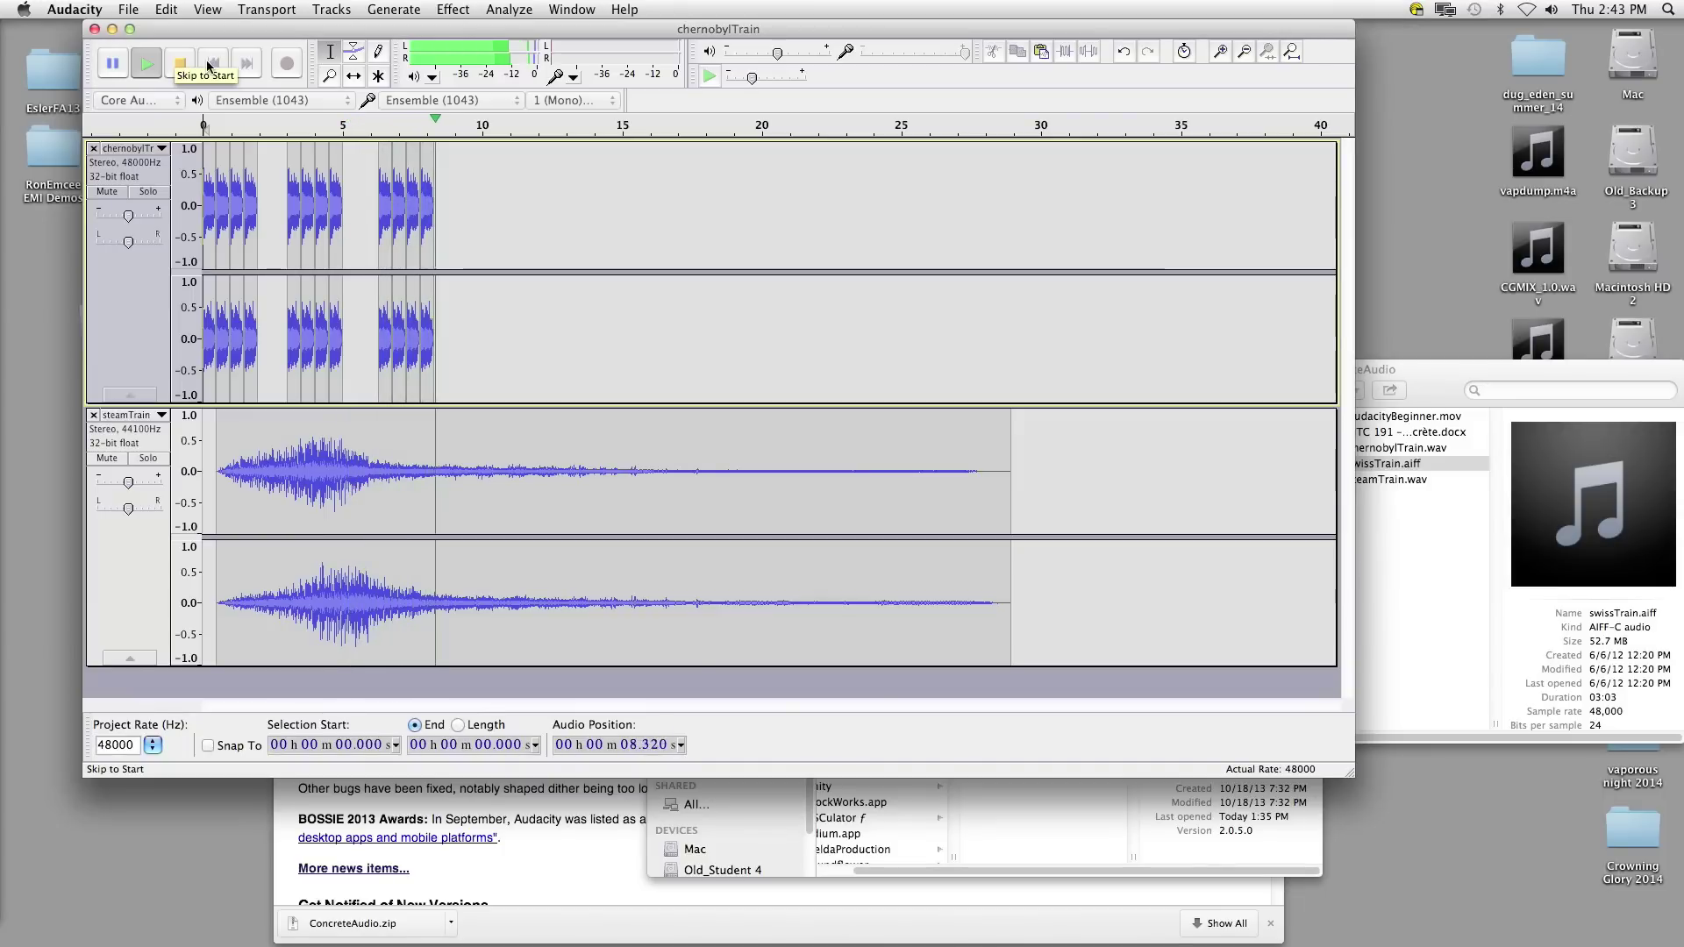
{"action": "left_click", "coordinate": [209, 63]}
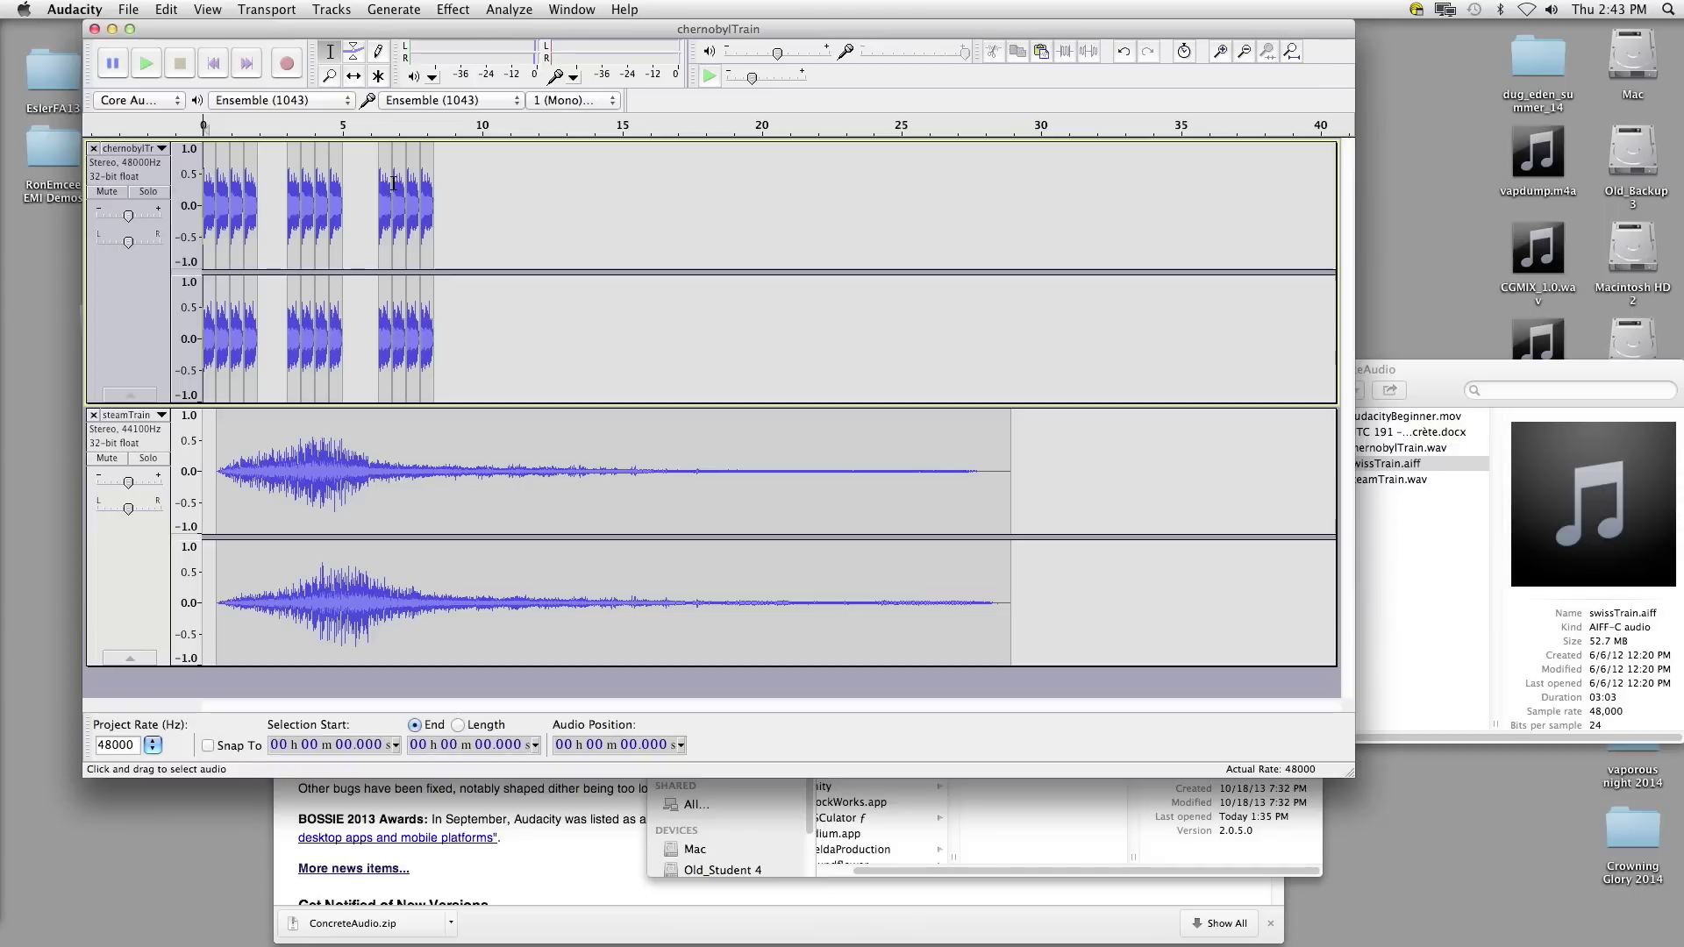
Step: Lower the volume envelopes in the second and third loop copies stepwise, making each clip quieter than the one before
{"action": "left_click", "coordinate": [361, 55]}
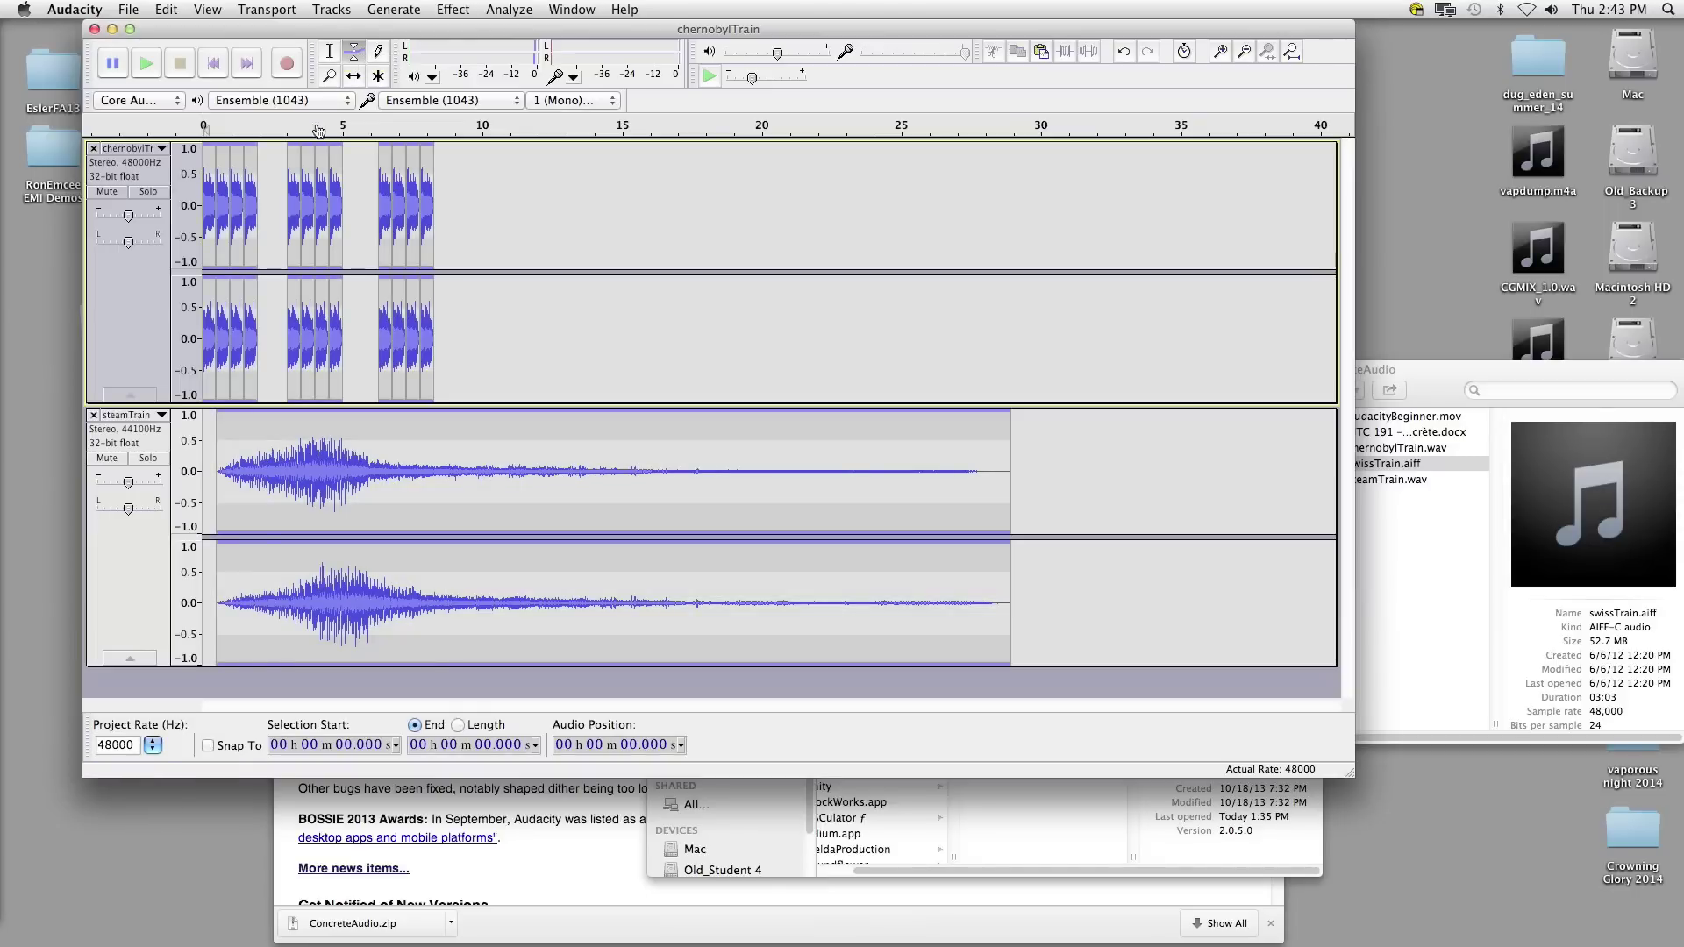
{"action": "left_click", "coordinate": [334, 149]}
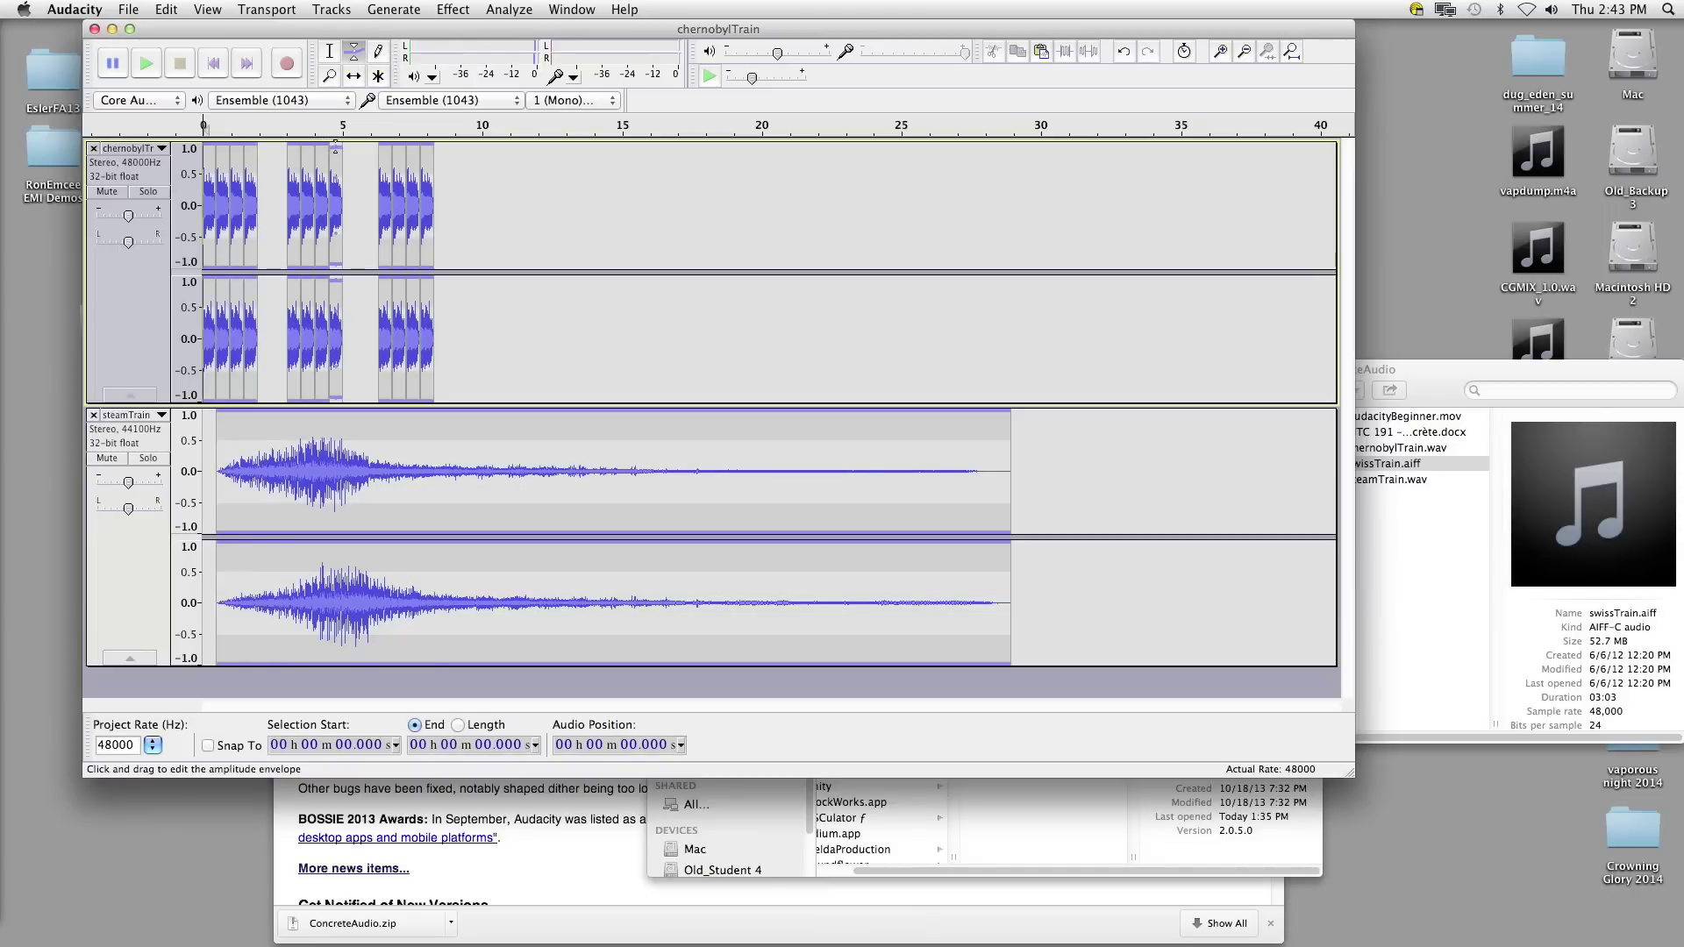
{"action": "left_click", "coordinate": [321, 151]}
{"action": "left_click_drag", "start_coordinate": [321, 153], "coordinate": [333, 159]}
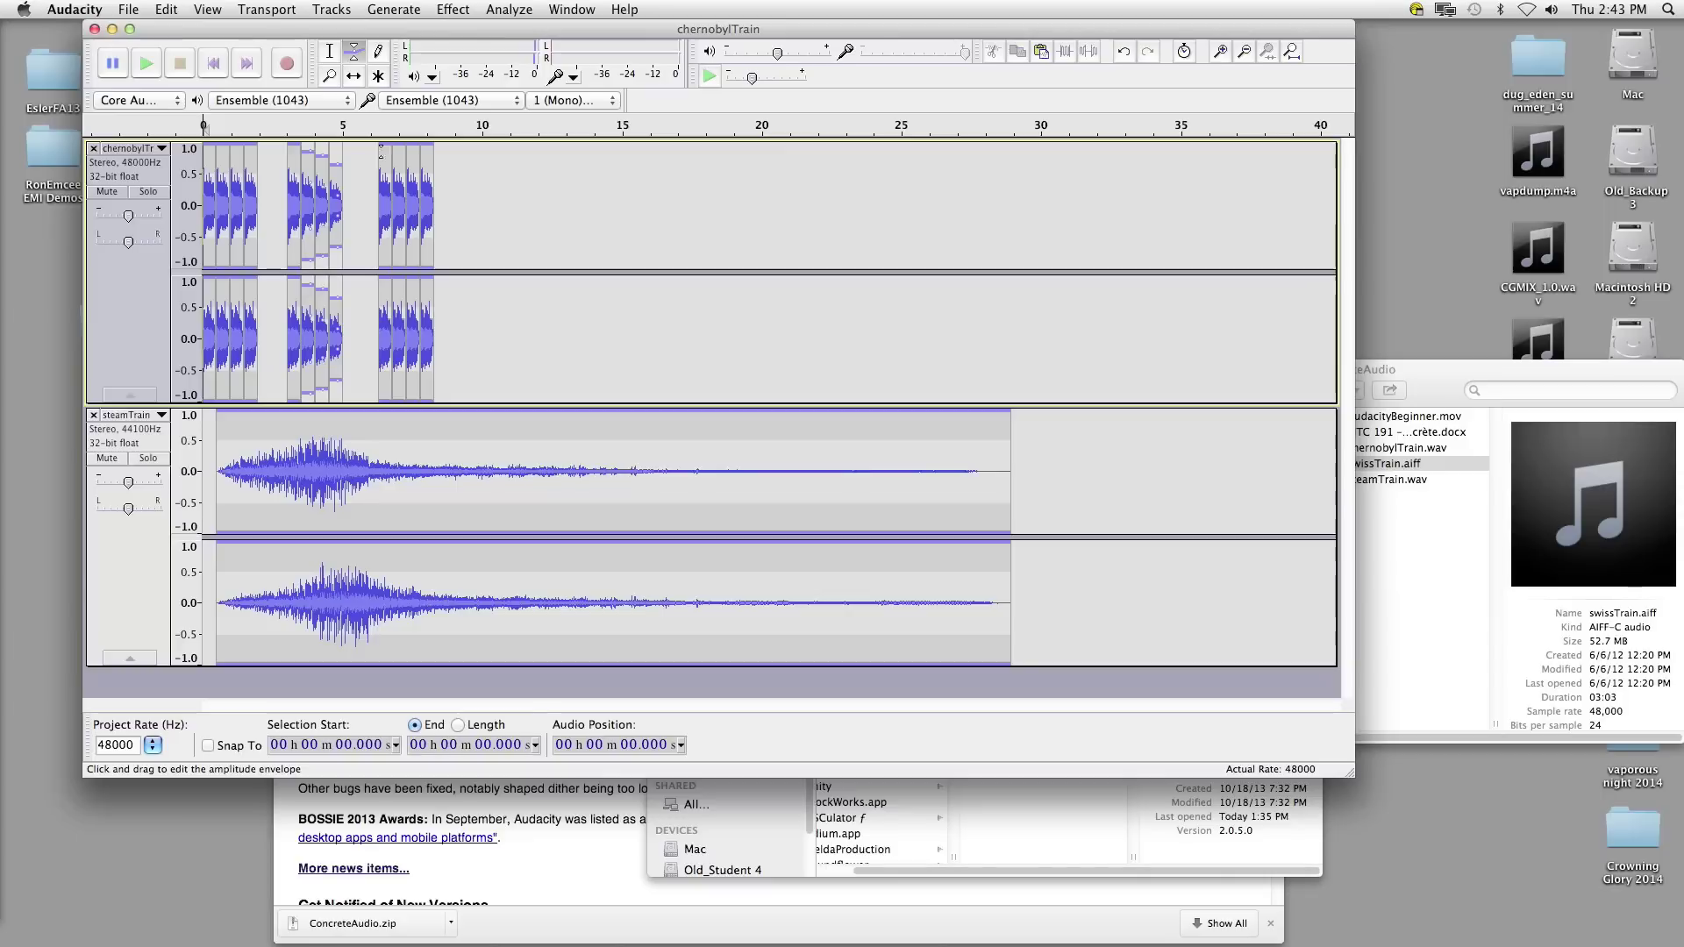
{"action": "left_click_drag", "start_coordinate": [396, 150], "coordinate": [428, 182]}
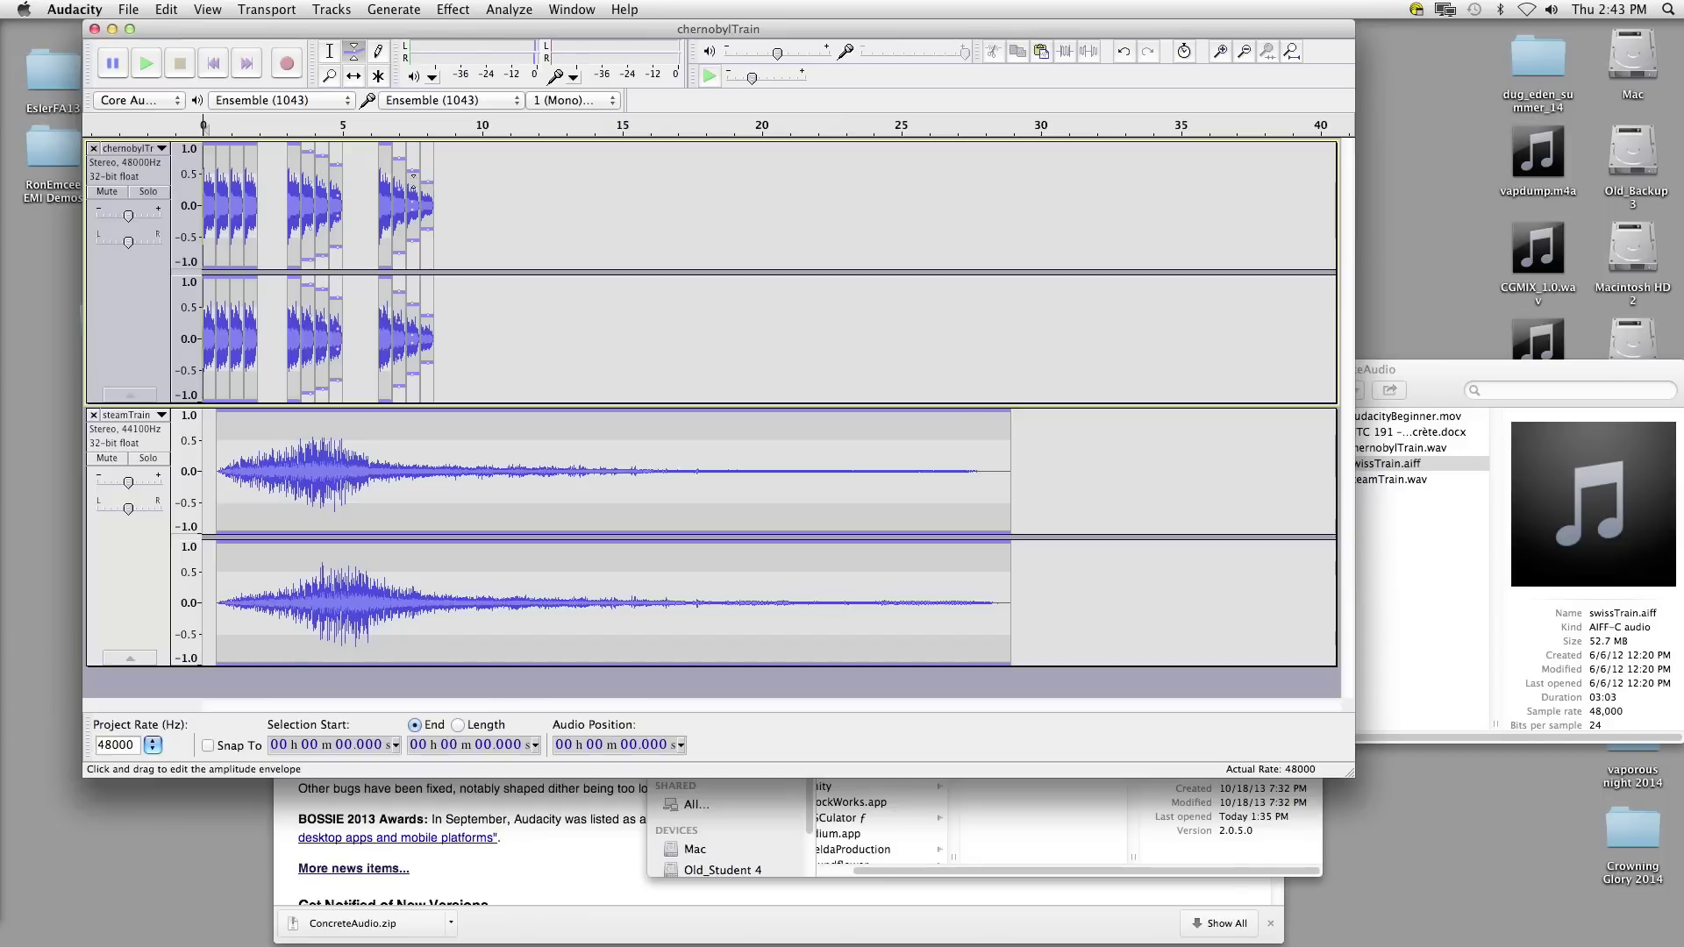
{"action": "left_click_drag", "start_coordinate": [426, 182], "coordinate": [399, 166]}
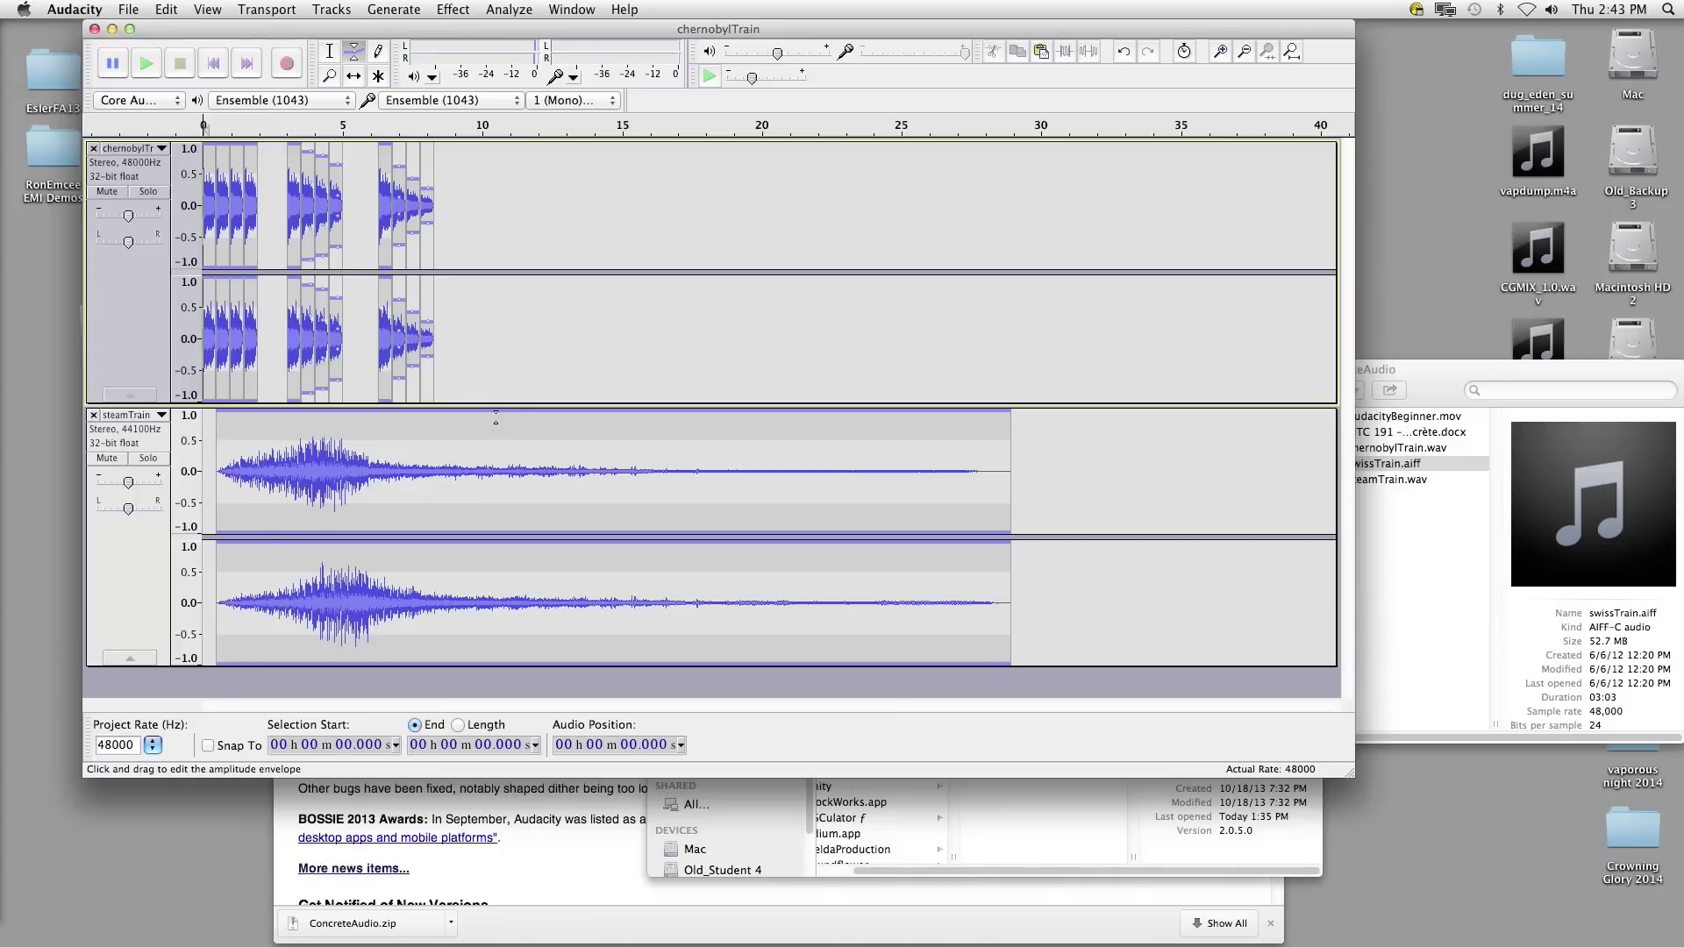
Step: Shape the steamTrain volume envelope to rise from a low start to full level near 8.7 s and dip unevenly after it
{"action": "left_click", "coordinate": [496, 419]}
{"action": "left_click_drag", "start_coordinate": [572, 418], "coordinate": [572, 428]}
{"action": "left_click", "coordinate": [644, 430]}
{"action": "left_click_drag", "start_coordinate": [713, 431], "coordinate": [712, 441]}
{"action": "left_click_drag", "start_coordinate": [817, 441], "coordinate": [816, 446]}
{"action": "left_click_drag", "start_coordinate": [442, 422], "coordinate": [792, 457]}
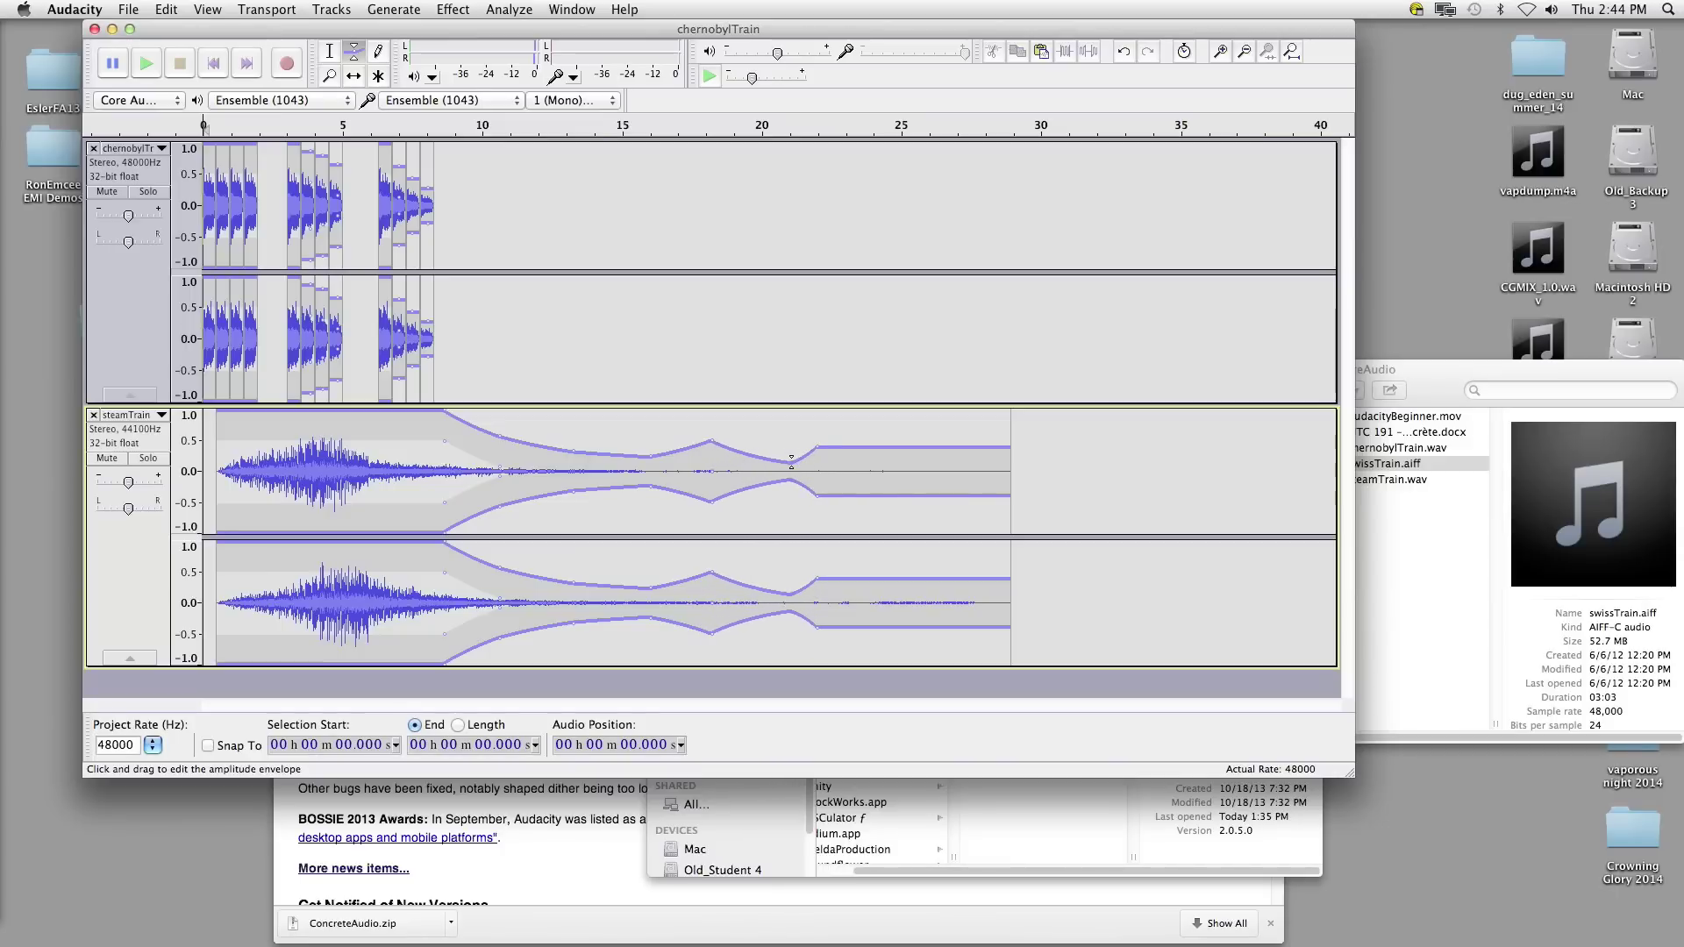
{"action": "left_click_drag", "start_coordinate": [226, 410], "coordinate": [226, 418]}
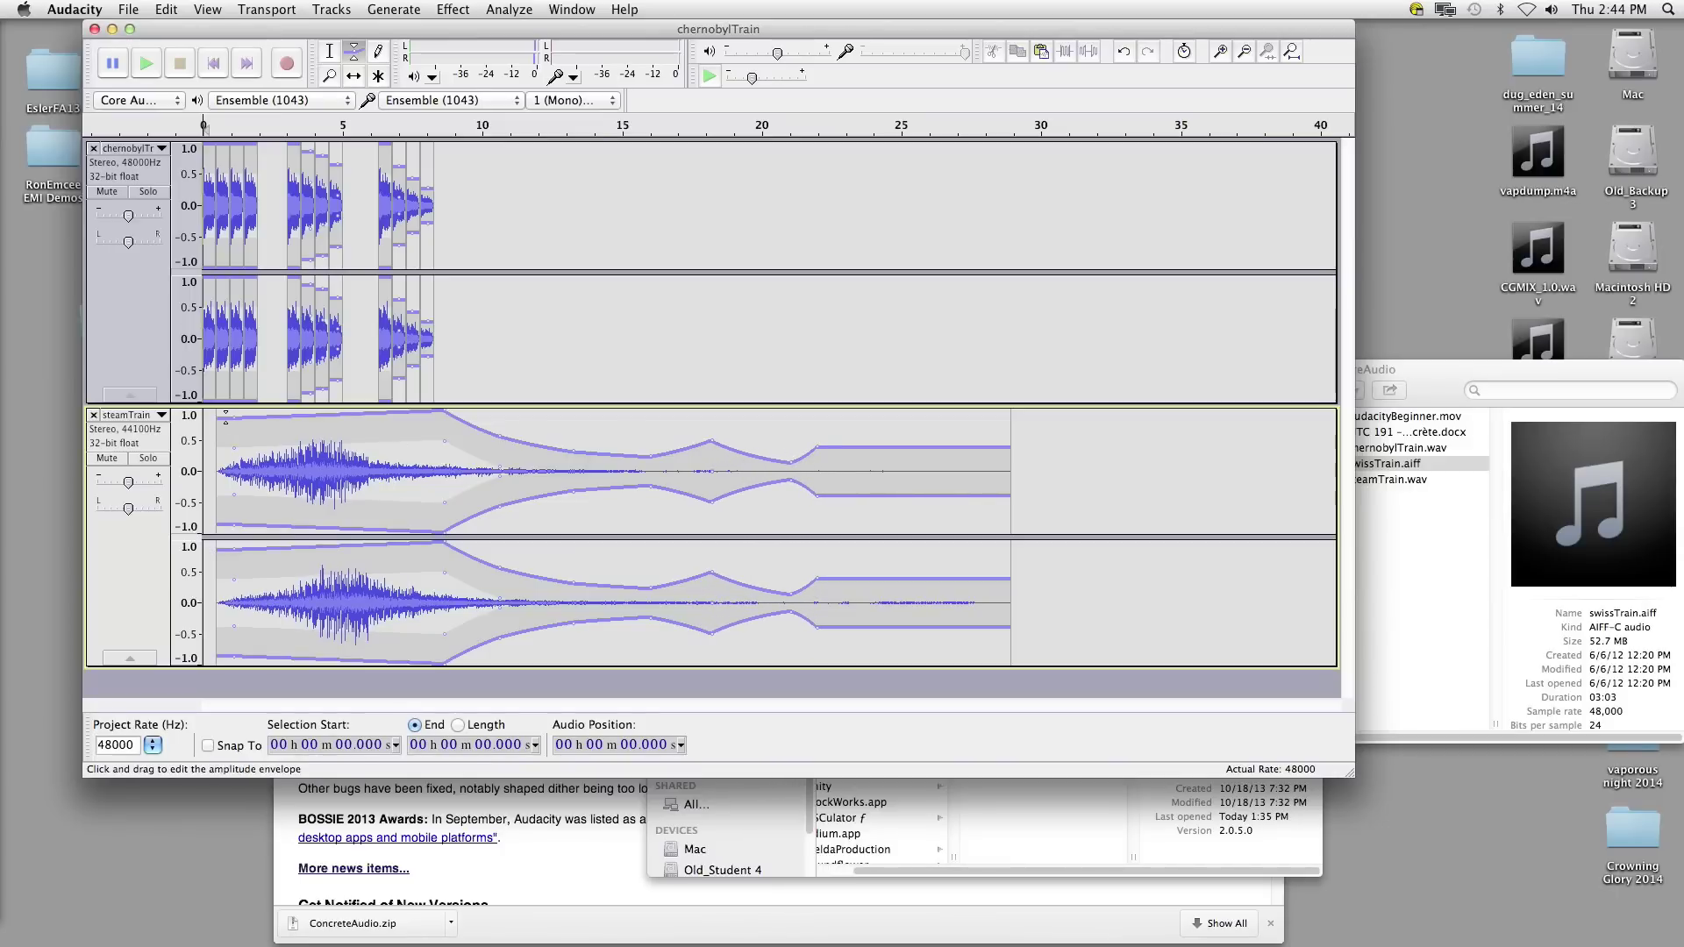
{"action": "mouse_move", "coordinate": [223, 417]}
{"action": "left_mouse_down"}
{"action": "mouse_move", "coordinate": [258, 430]}
{"action": "mouse_move", "coordinate": [220, 427]}
{"action": "mouse_move", "coordinate": [221, 450]}
{"action": "left_mouse_up"}
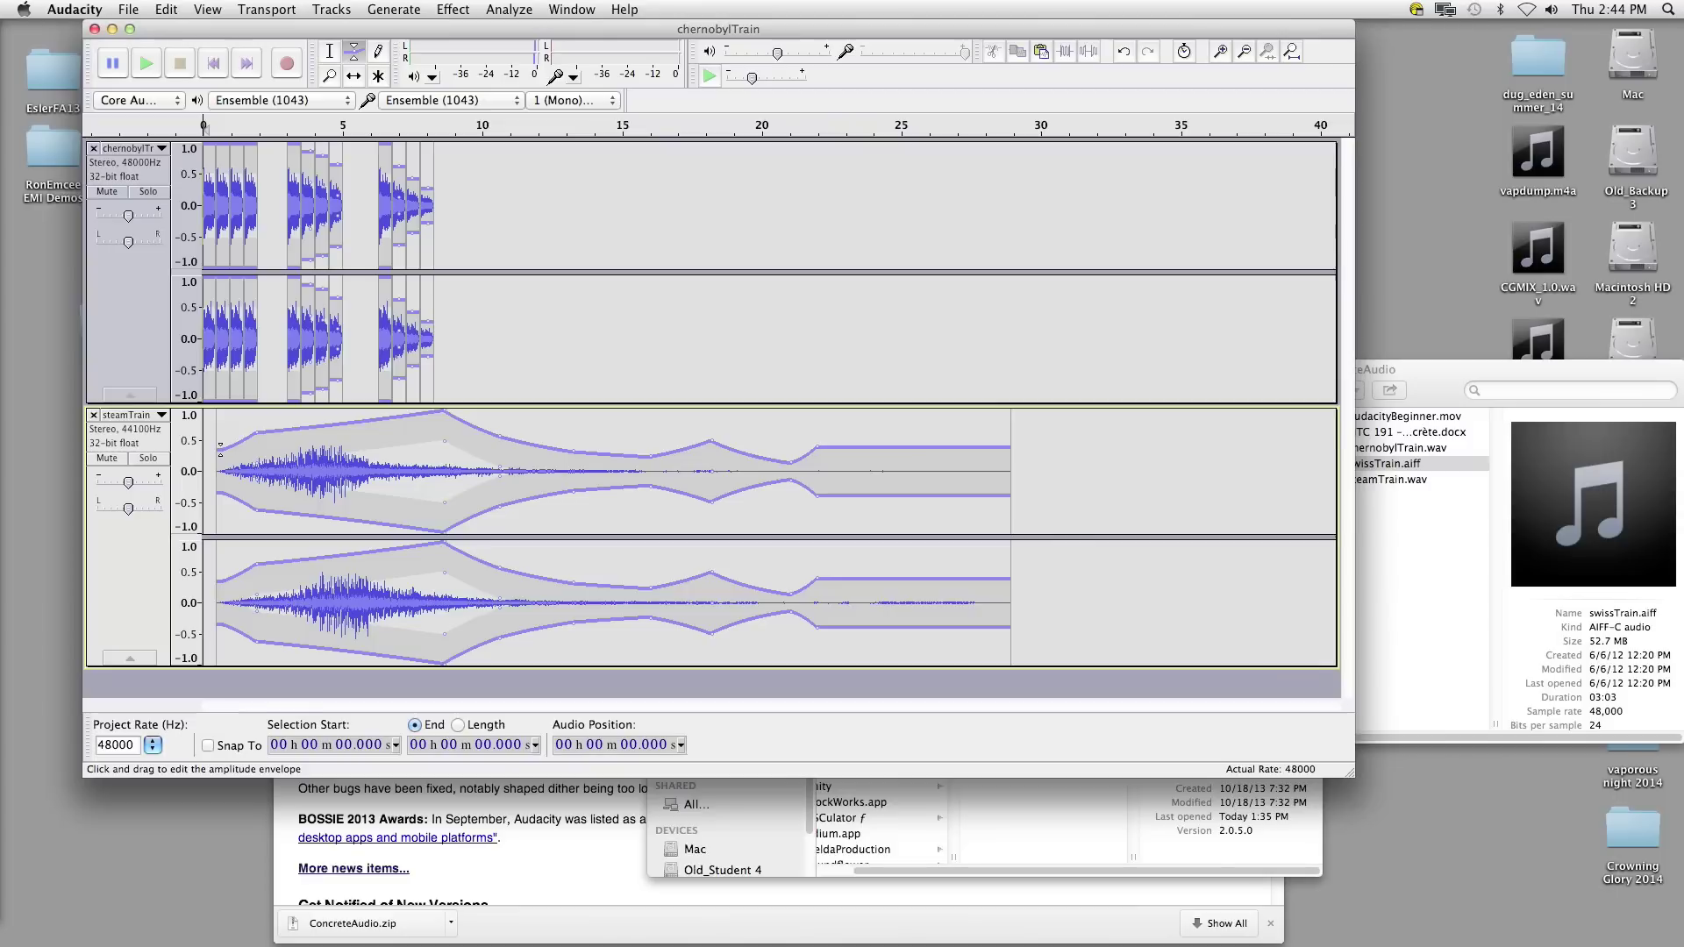
Step: Return to the Selection tool, play the mix to hear the volume envelopes, and stop playback
{"action": "left_click", "coordinate": [330, 51]}
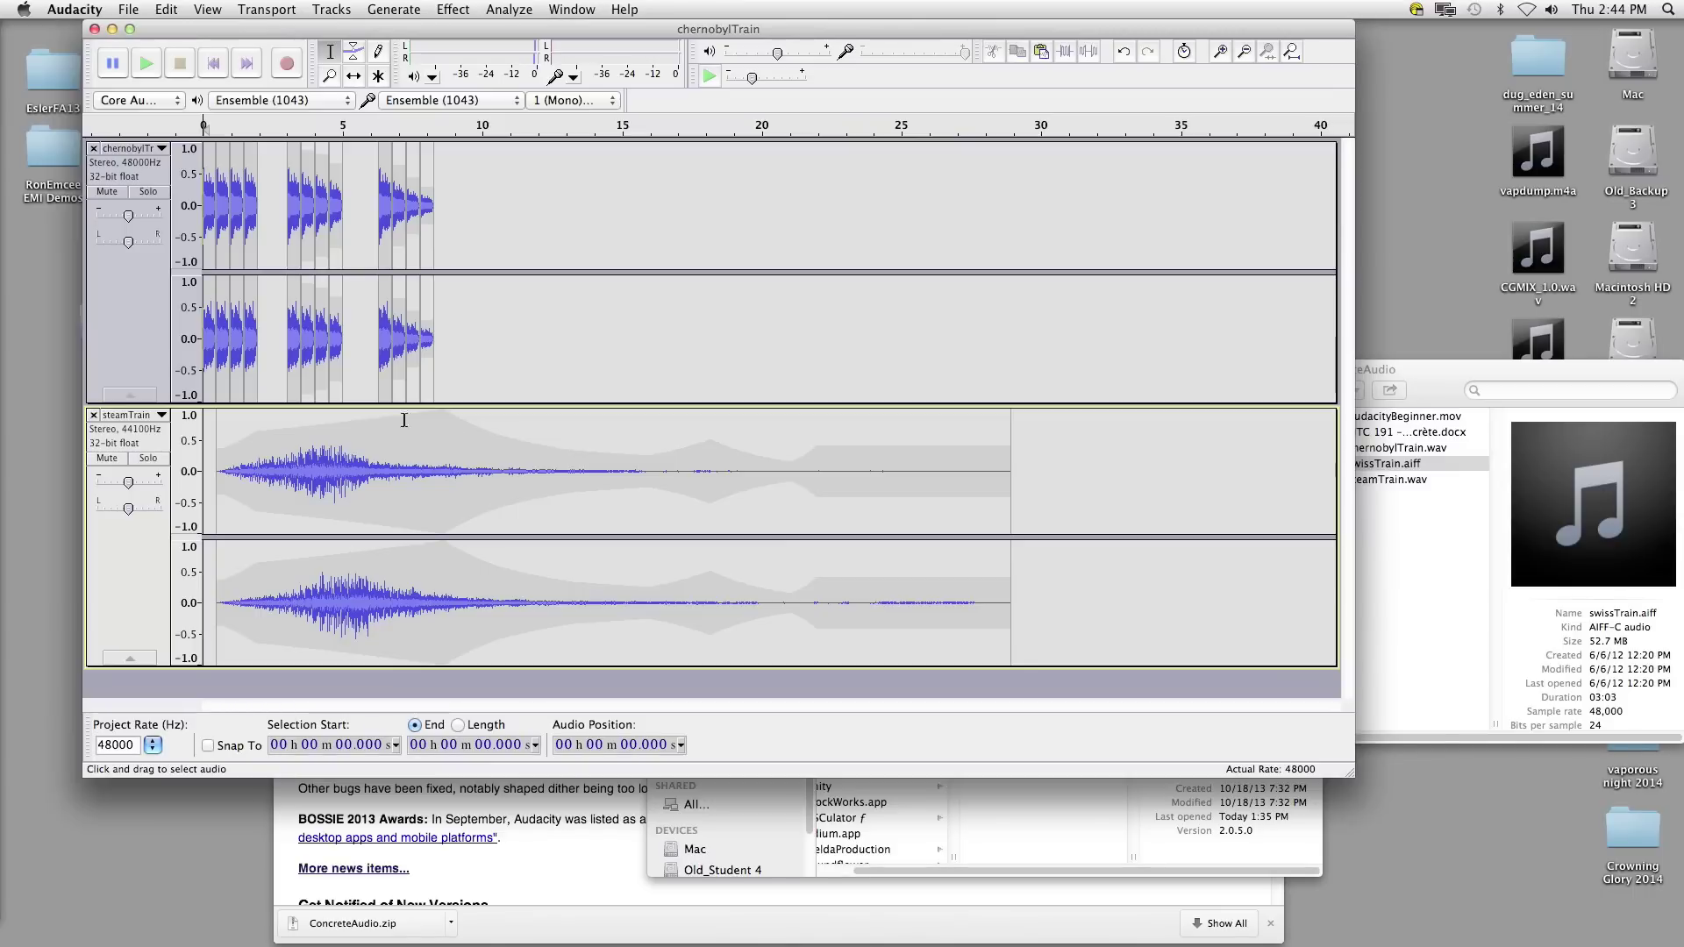
{"action": "left_click", "coordinate": [147, 64]}
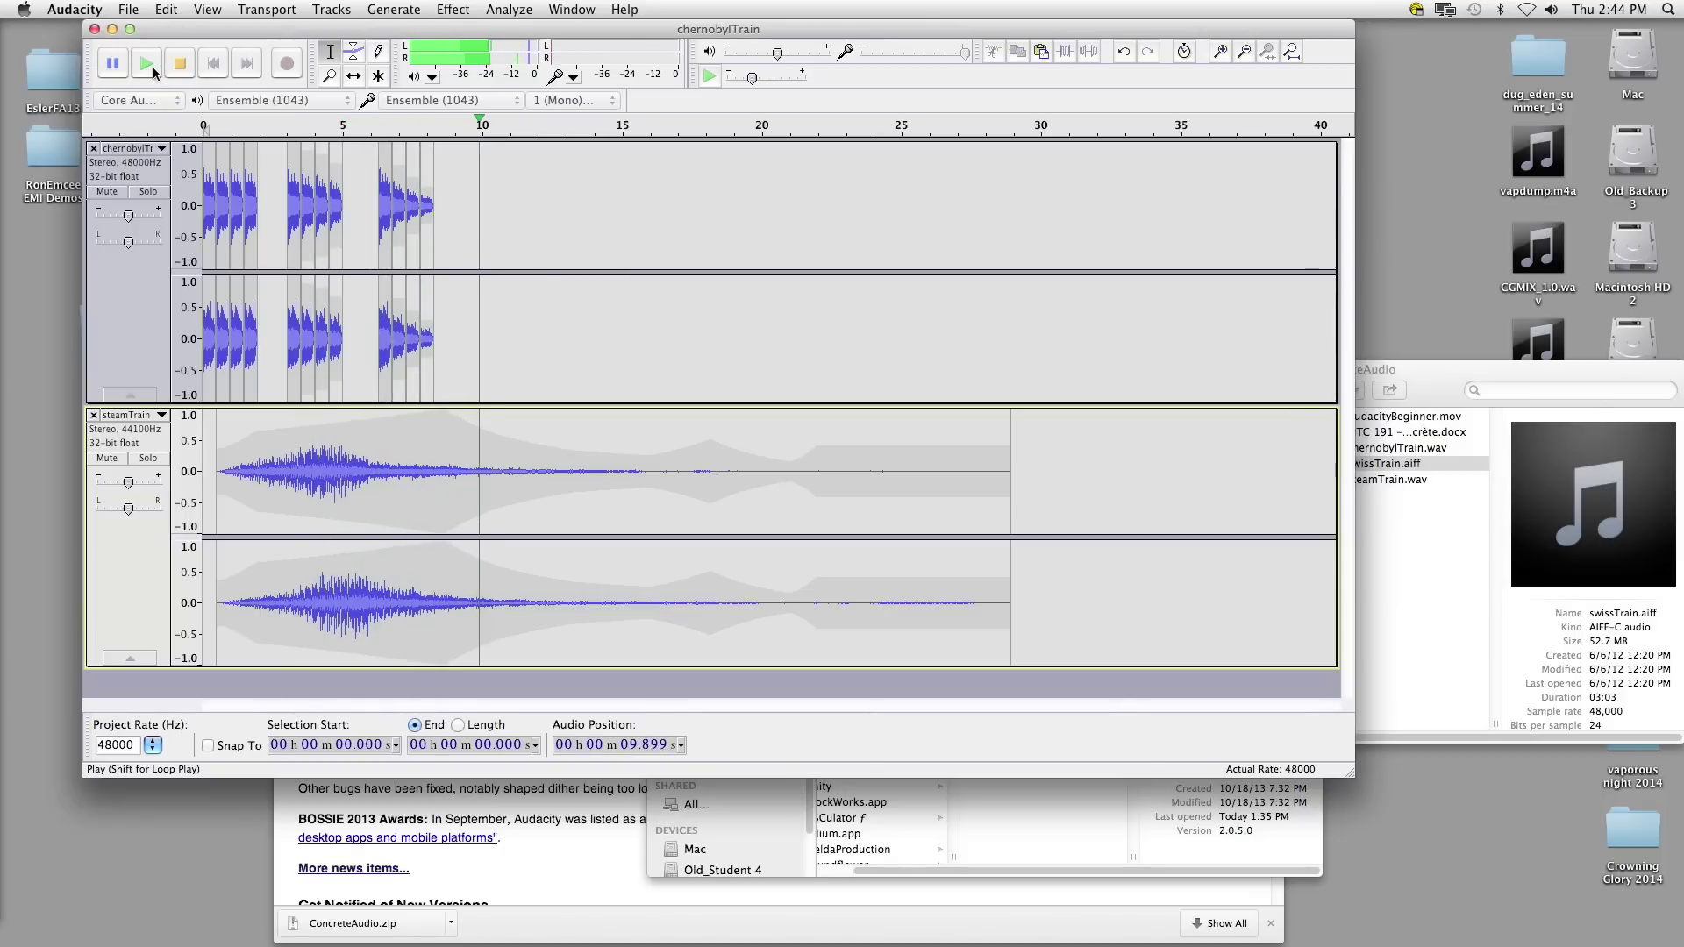
{"action": "left_click", "coordinate": [152, 67]}
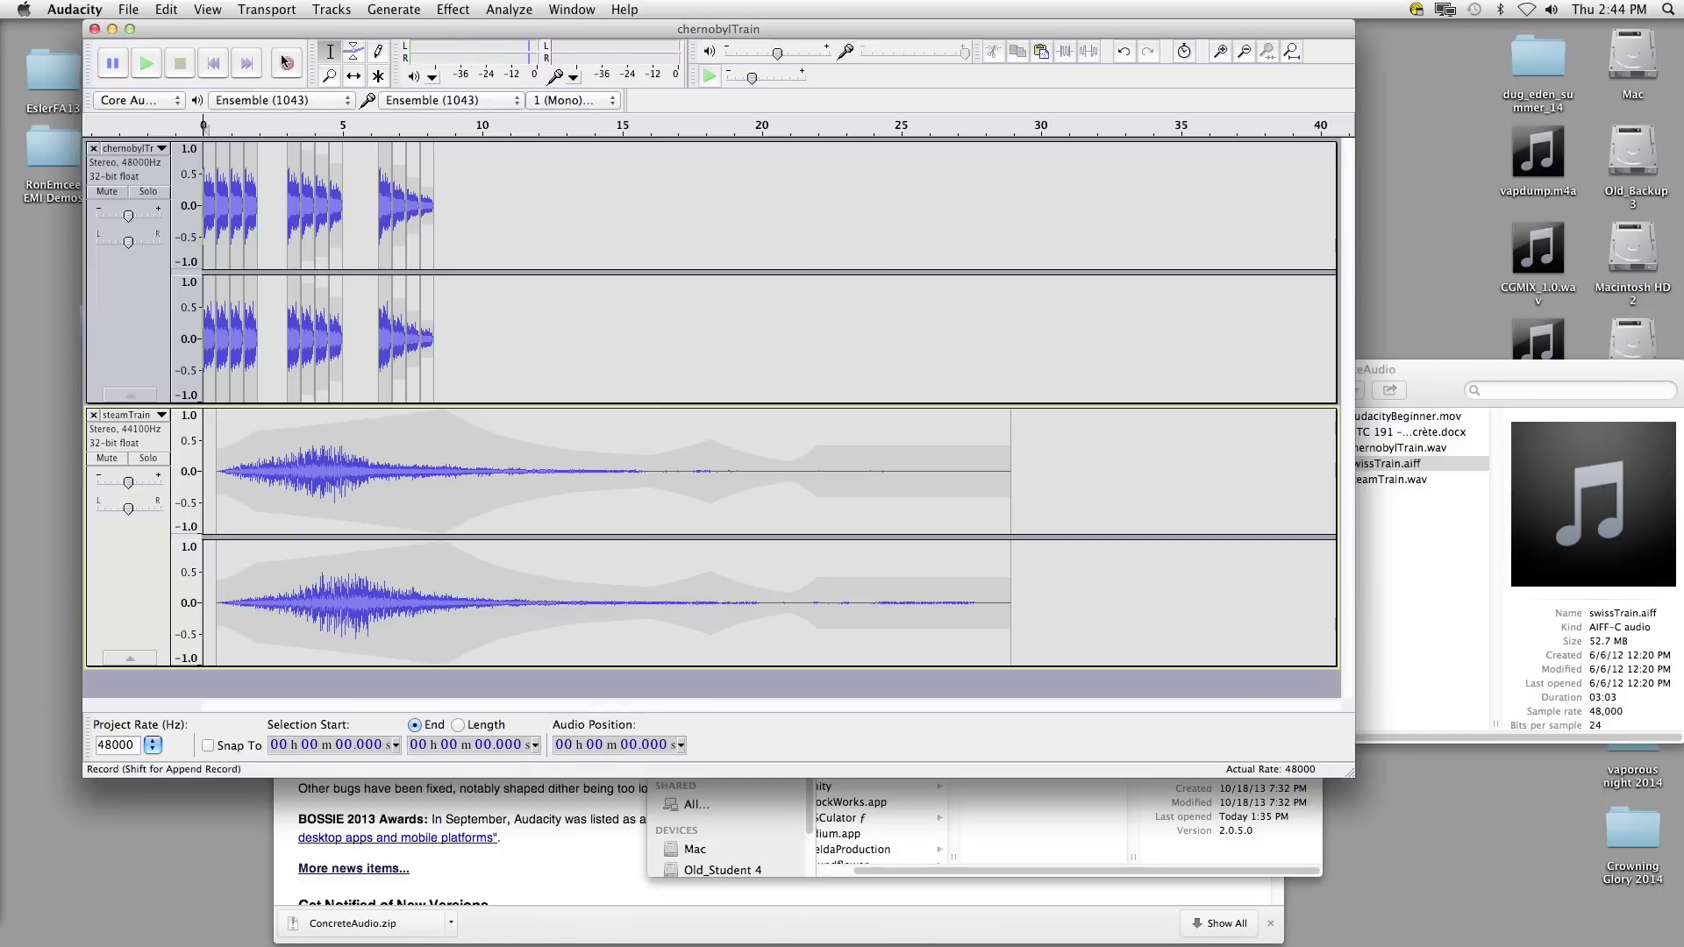
Step: Save the project as chernobylTrain.aup in the ConcreteAudio folder, accepting the project-file warning
{"action": "left_click_drag", "start_coordinate": [412, 30], "coordinate": [417, 22]}
{"action": "left_click_drag", "start_coordinate": [235, 28], "coordinate": [229, 21]}
{"action": "left_click", "coordinate": [131, 9]}
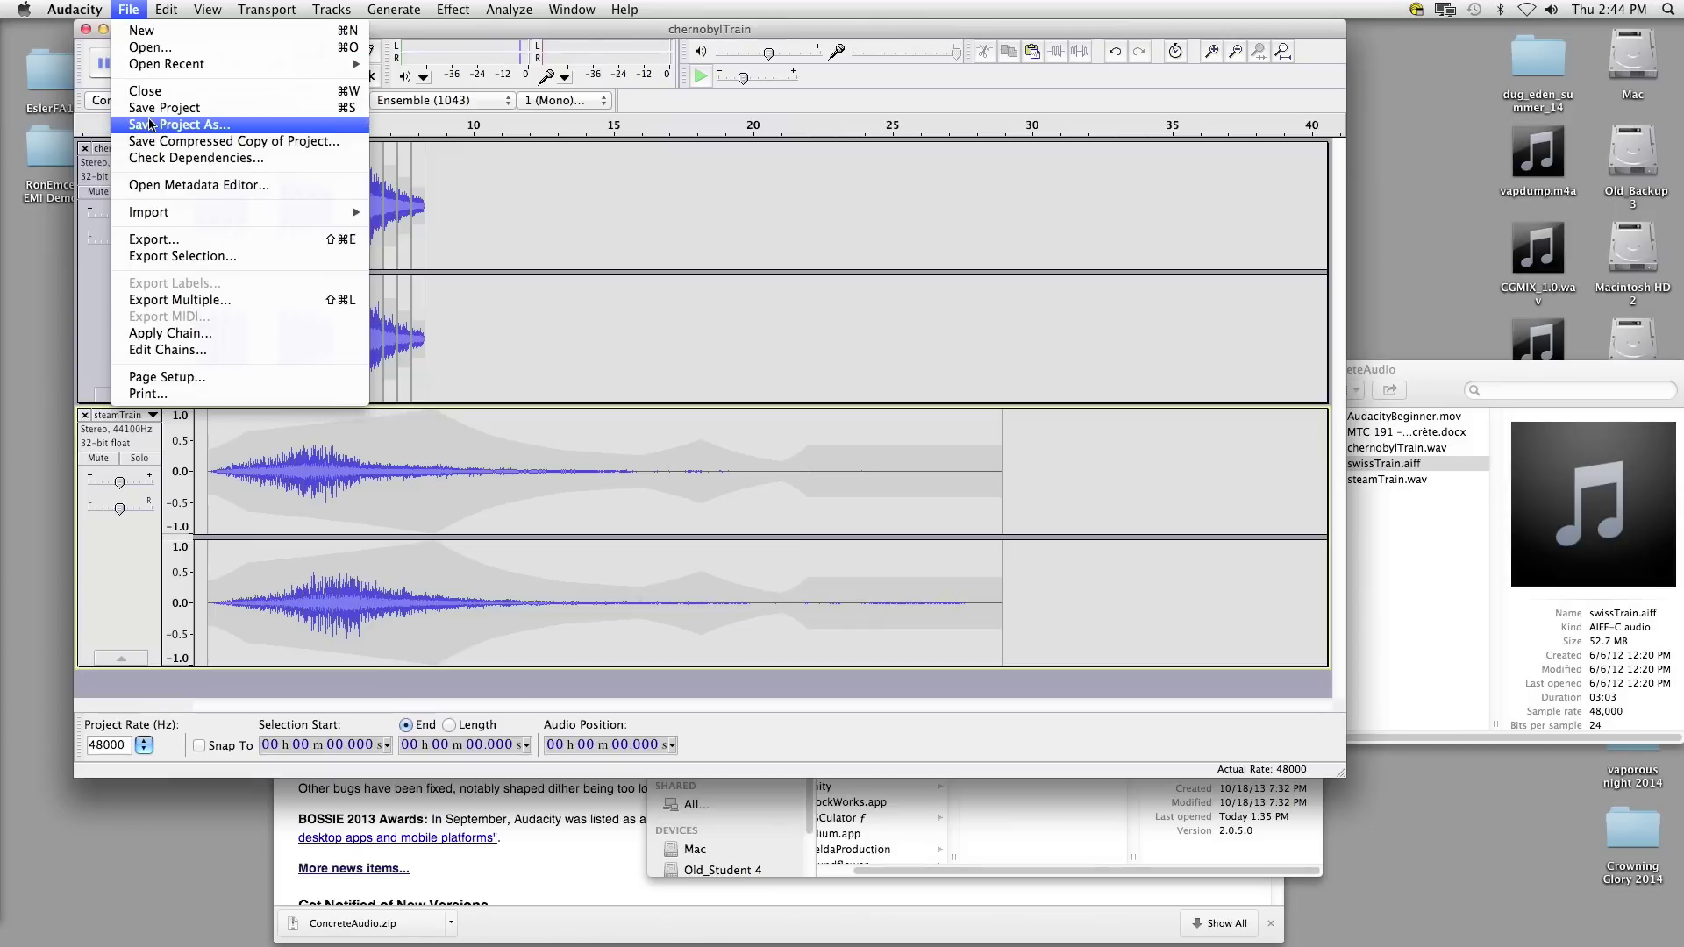
{"action": "left_click", "coordinate": [256, 128]}
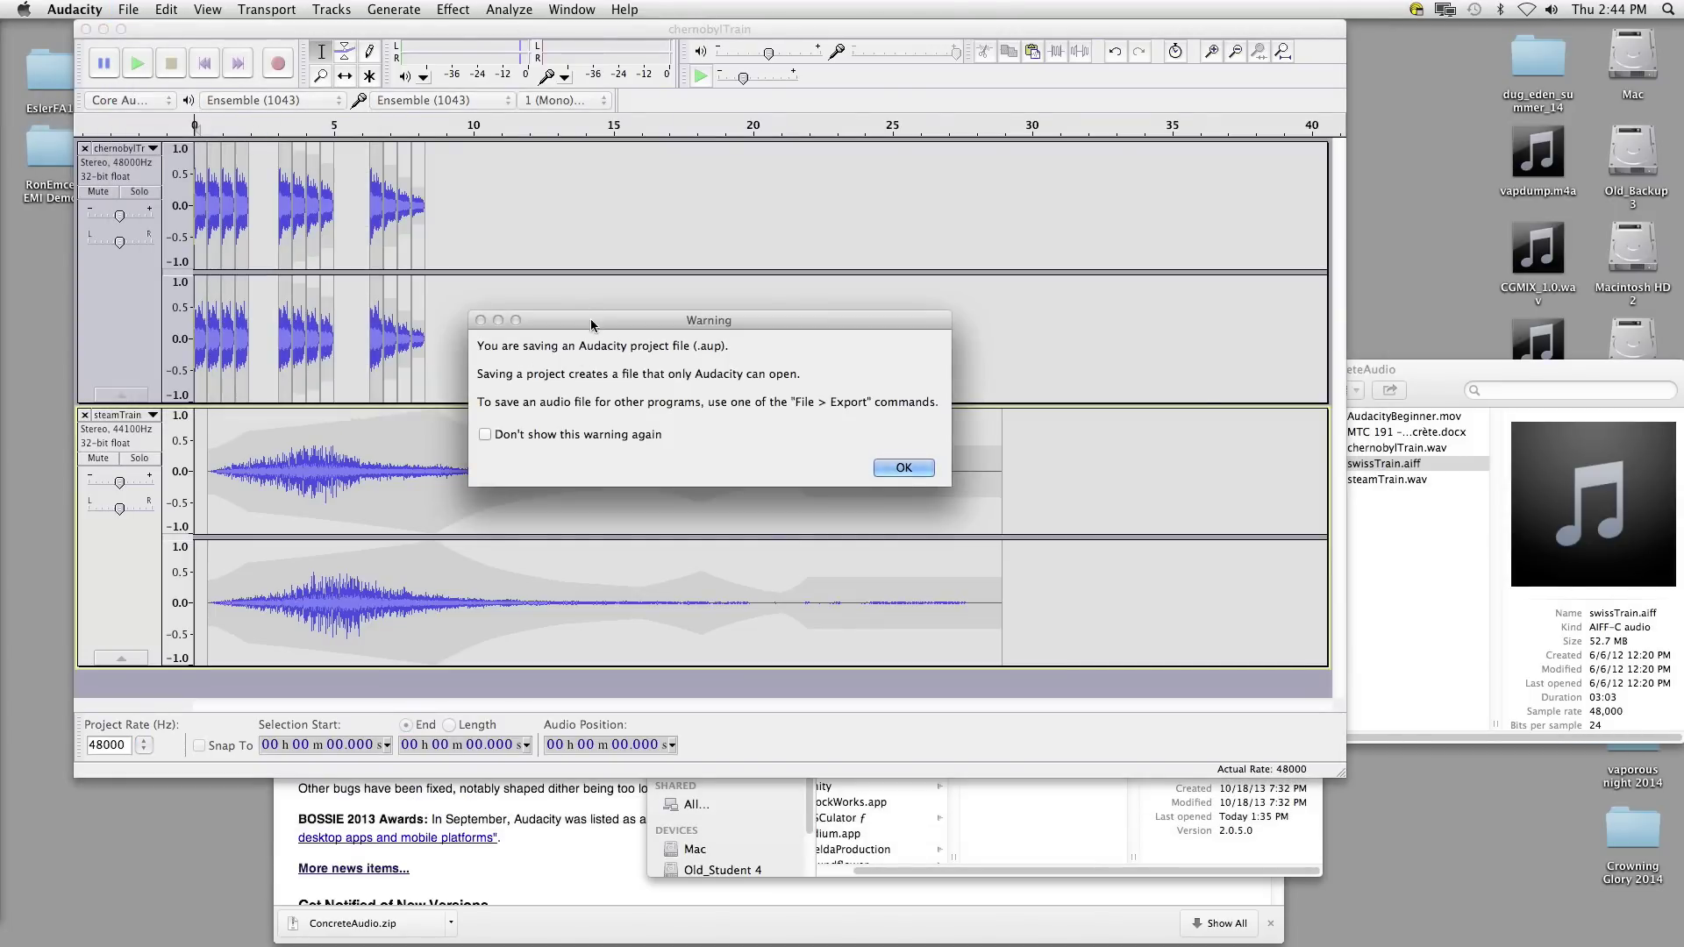
{"action": "left_click_drag", "start_coordinate": [588, 316], "coordinate": [586, 313]}
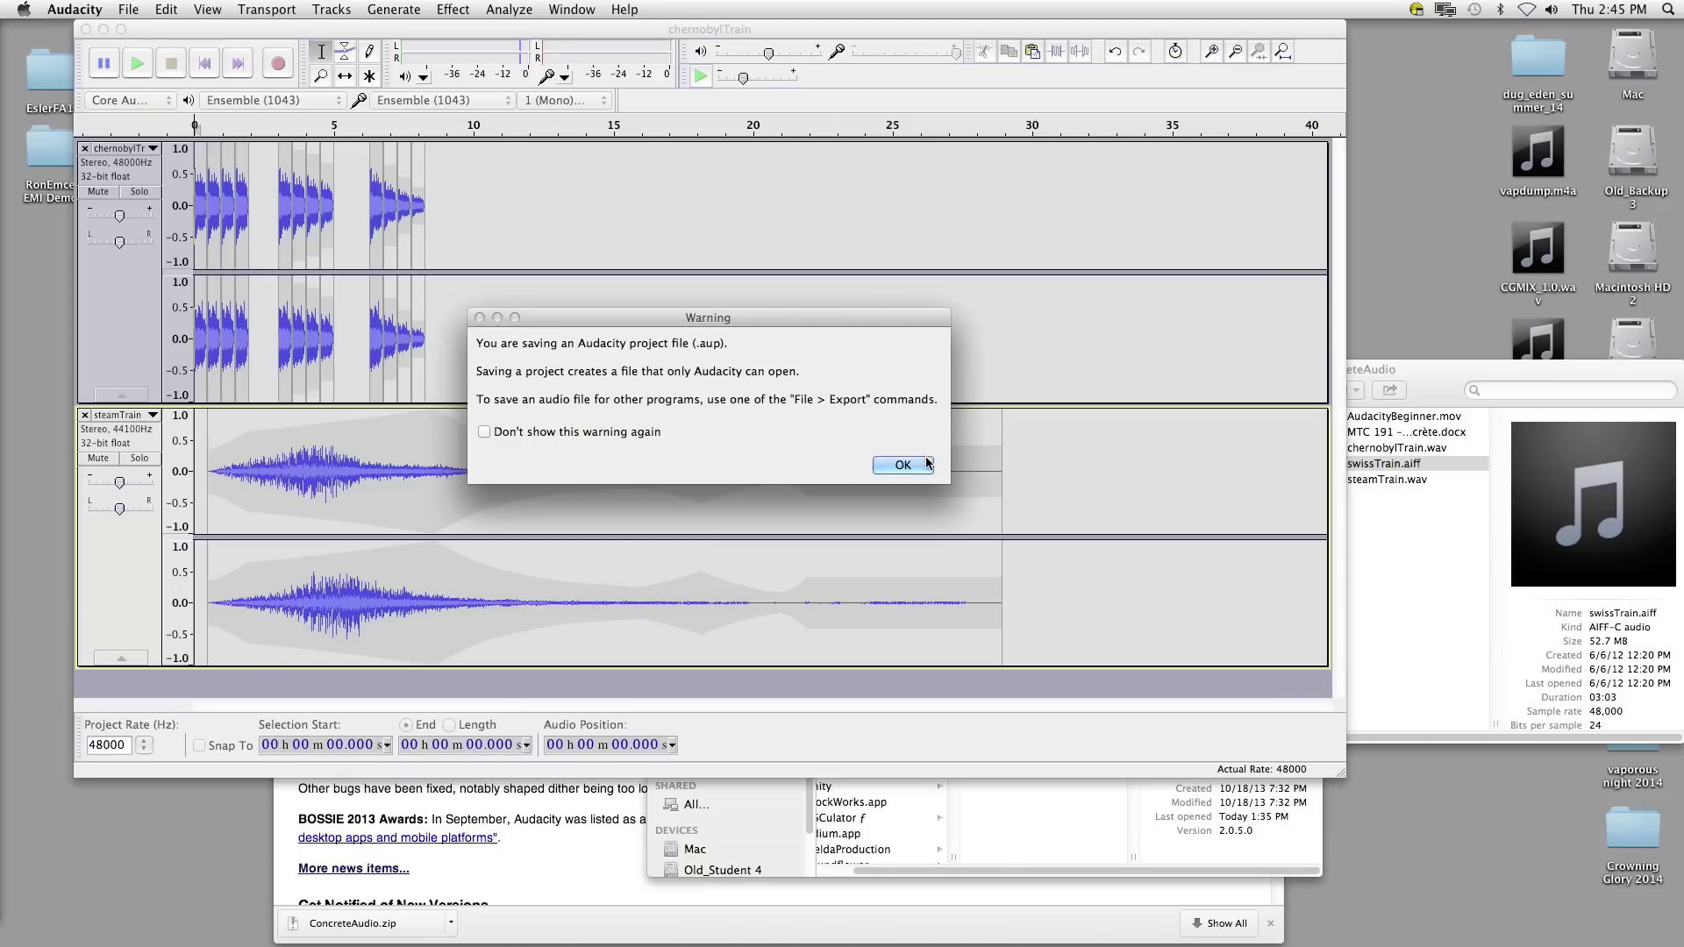
{"action": "left_click", "coordinate": [896, 467]}
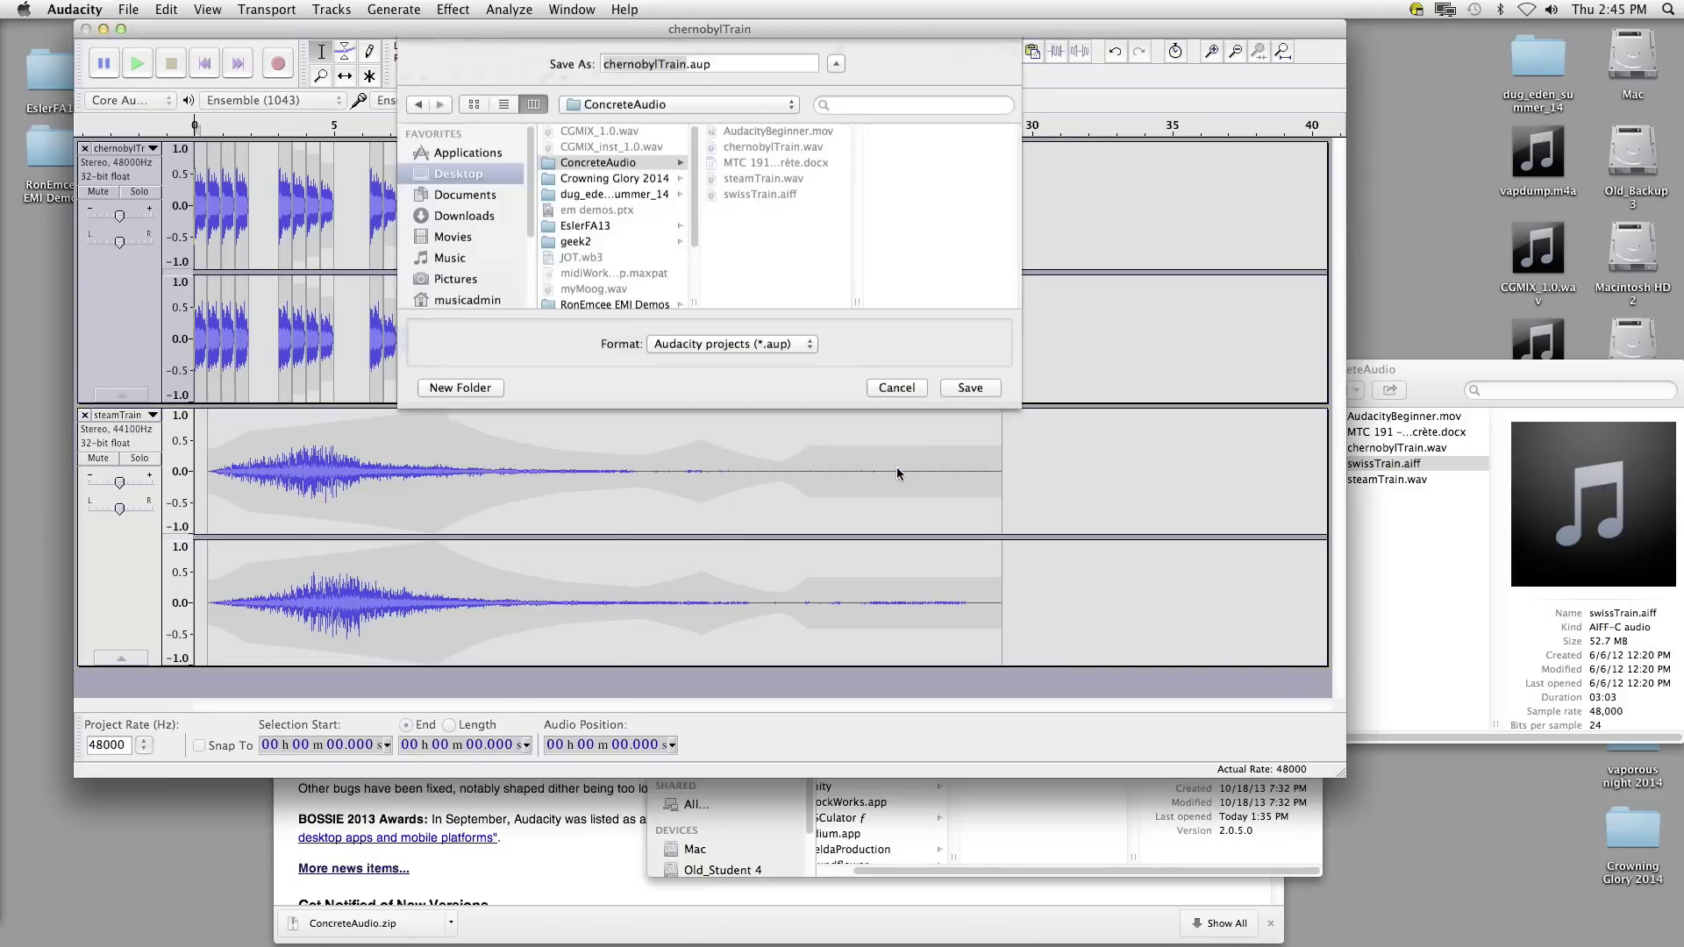
{"action": "left_click", "coordinate": [968, 393]}
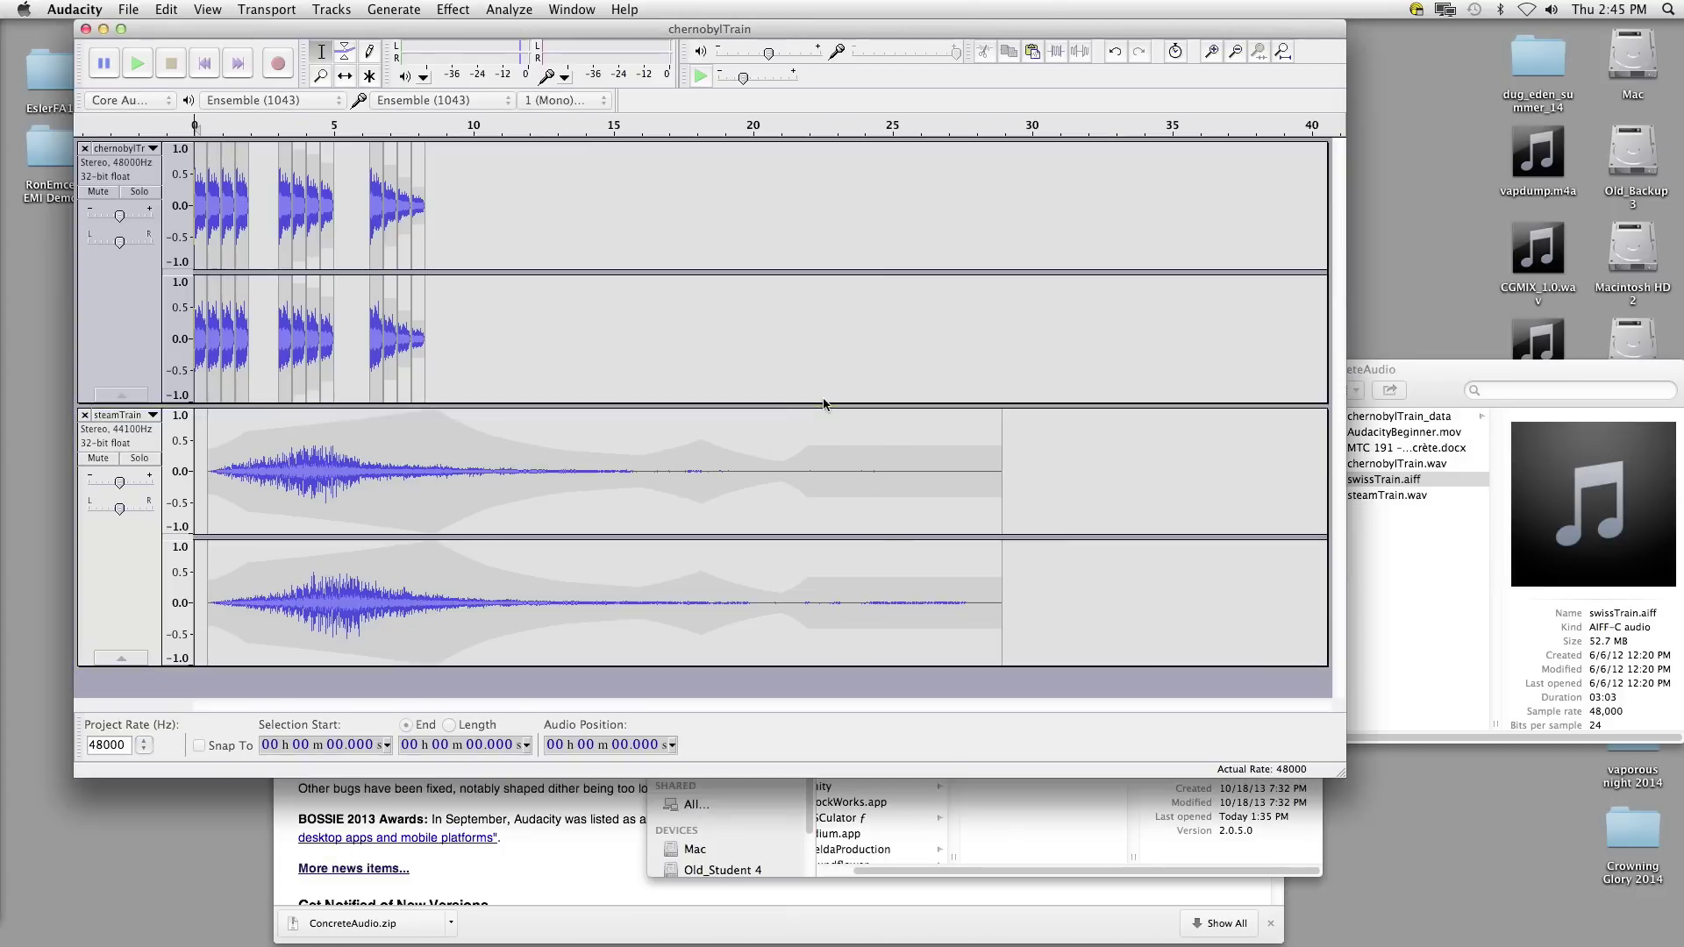
Step: Switch to Finder, inspect the saved chernobylTrain.aup file in the ConcreteAudio folder, and return to Audacity
{"action": "left_click", "coordinate": [1428, 373]}
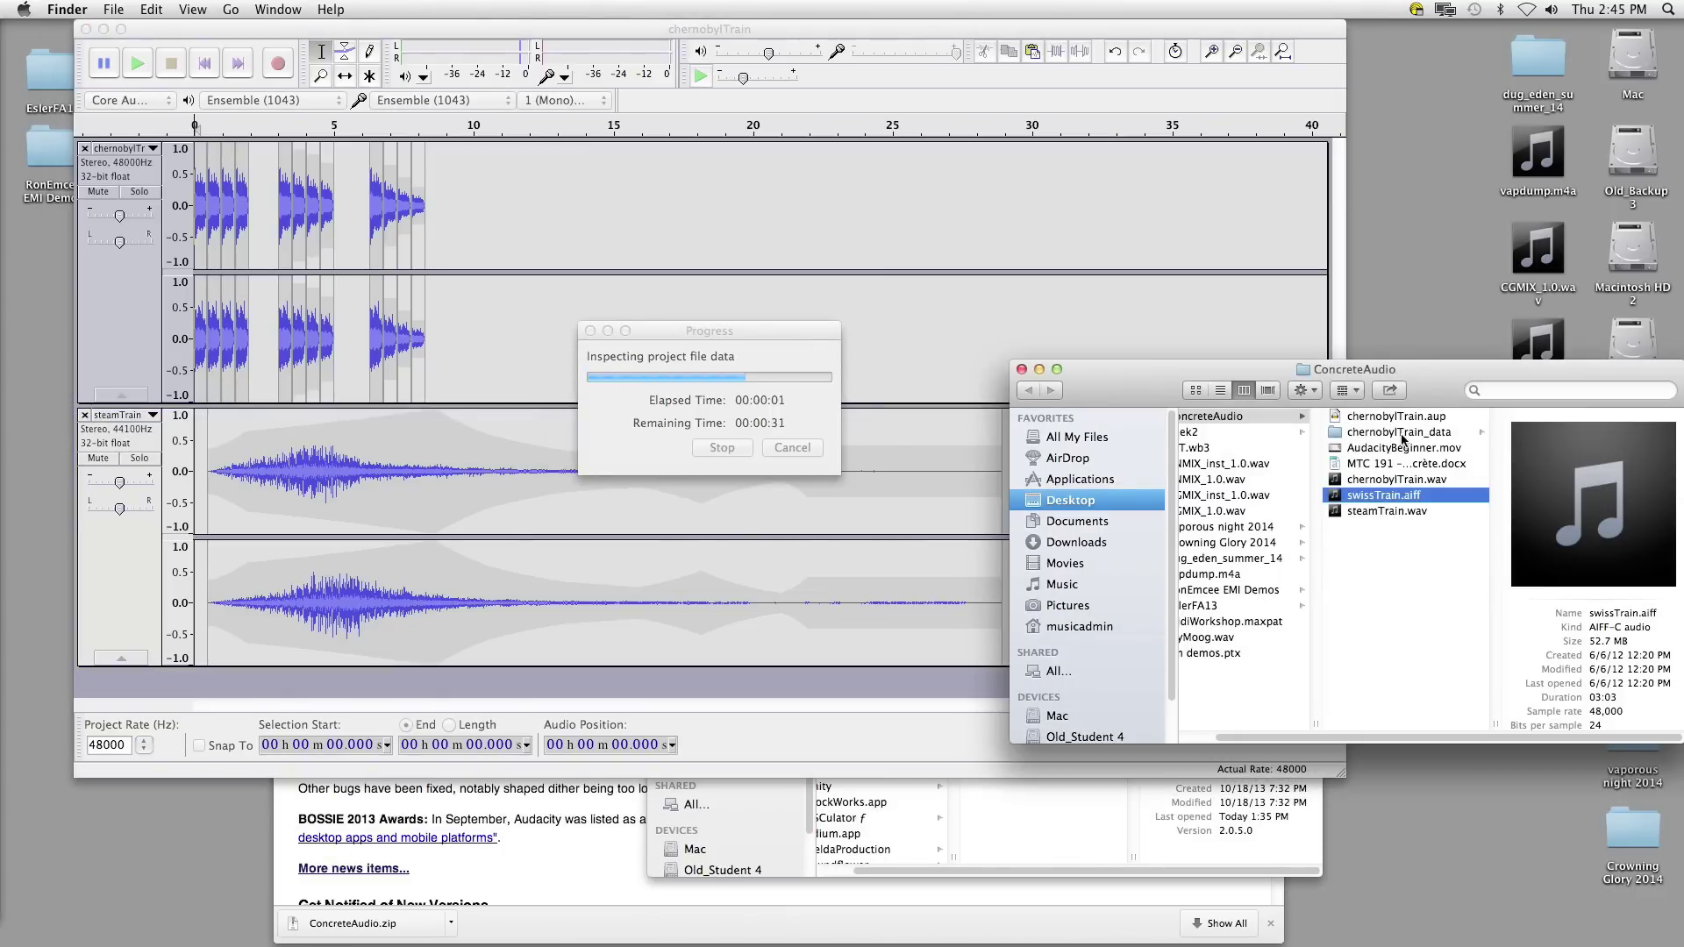
{"action": "left_click", "coordinate": [1387, 419]}
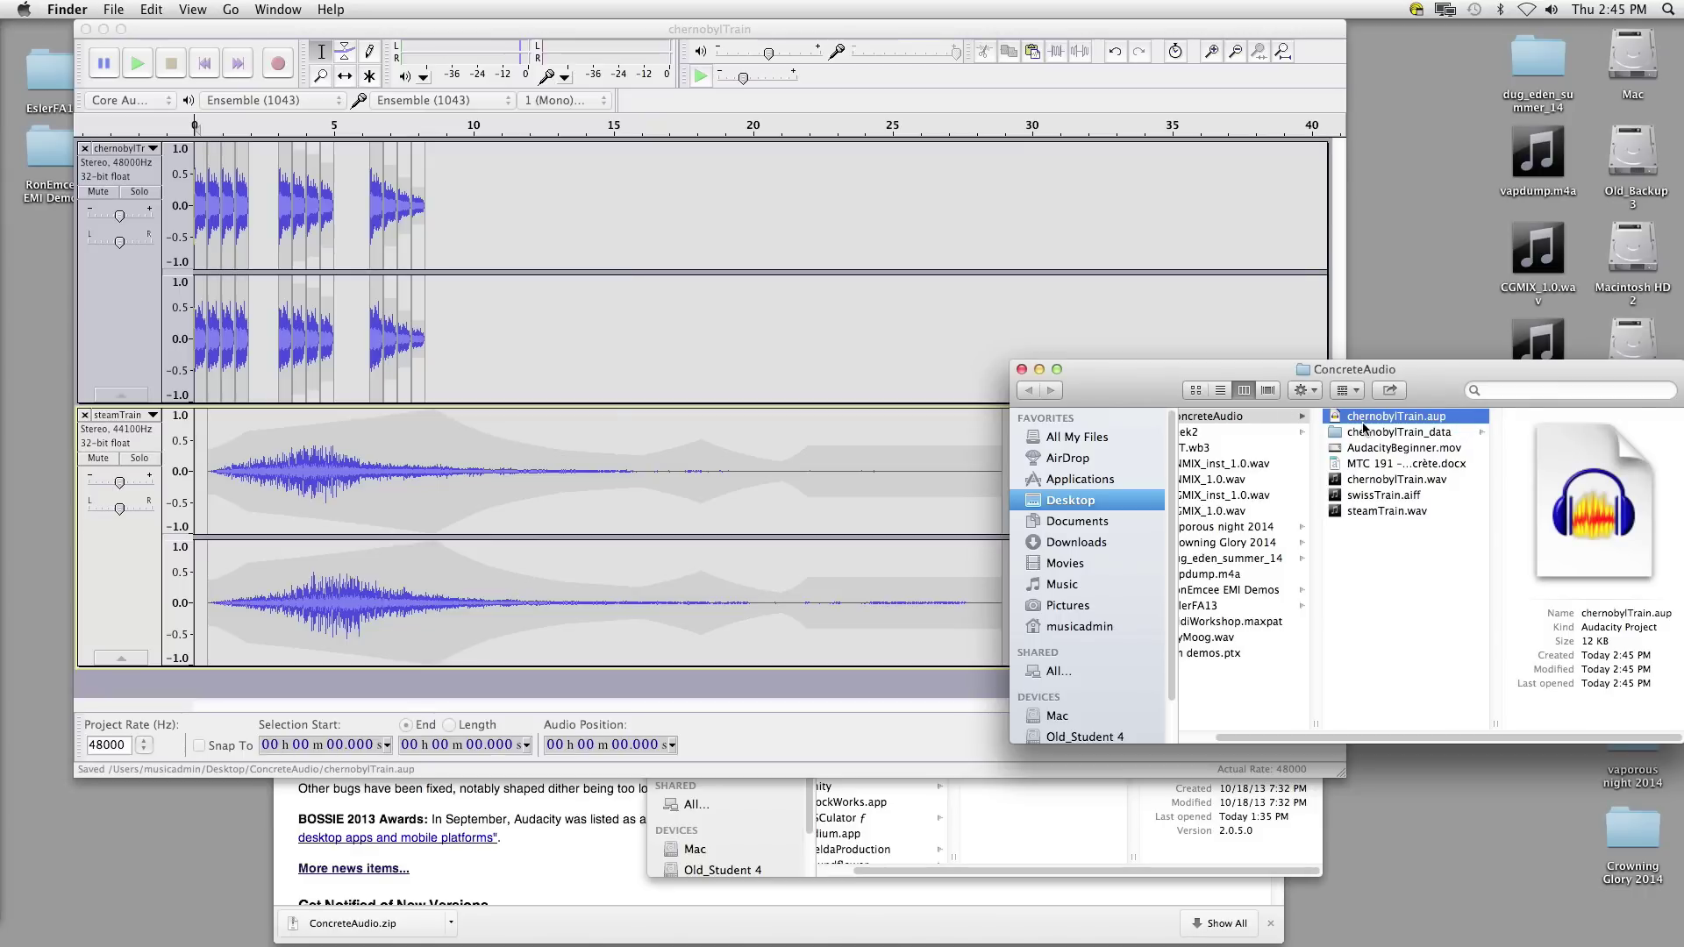
{"action": "left_click", "coordinate": [919, 324]}
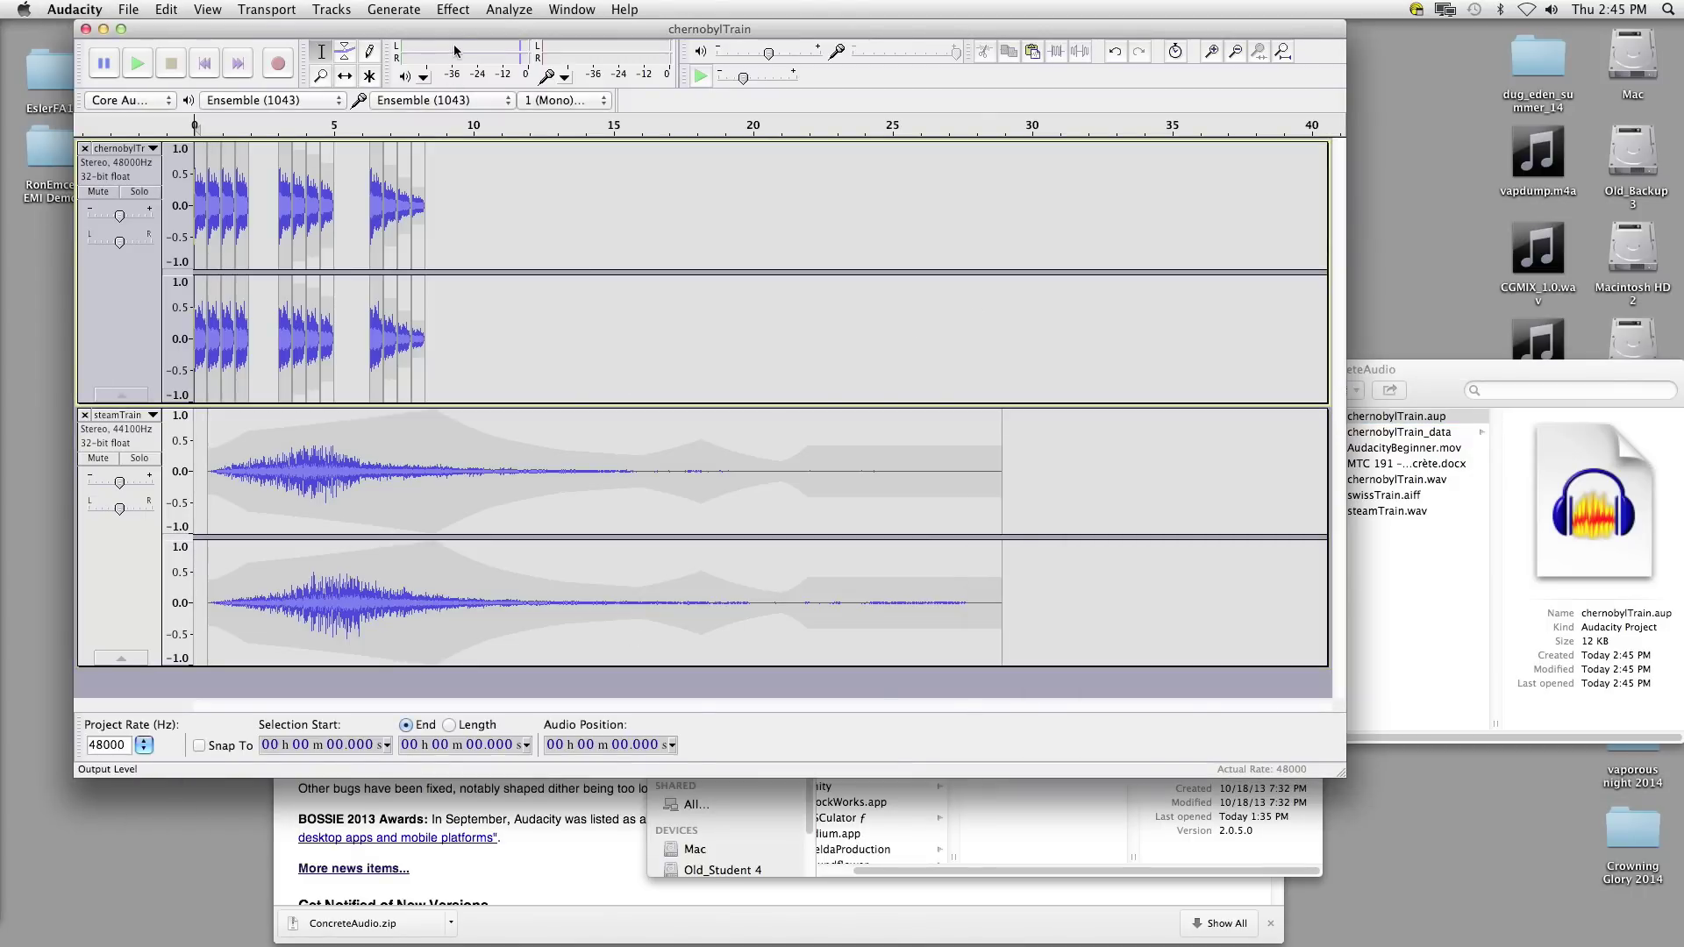
Step: Export the mix as a signed 16-bit PCM WAV named test in the ConcreteAudio folder, accepting the stereo mixdown
{"action": "left_click_drag", "start_coordinate": [459, 27], "coordinate": [462, 26]}
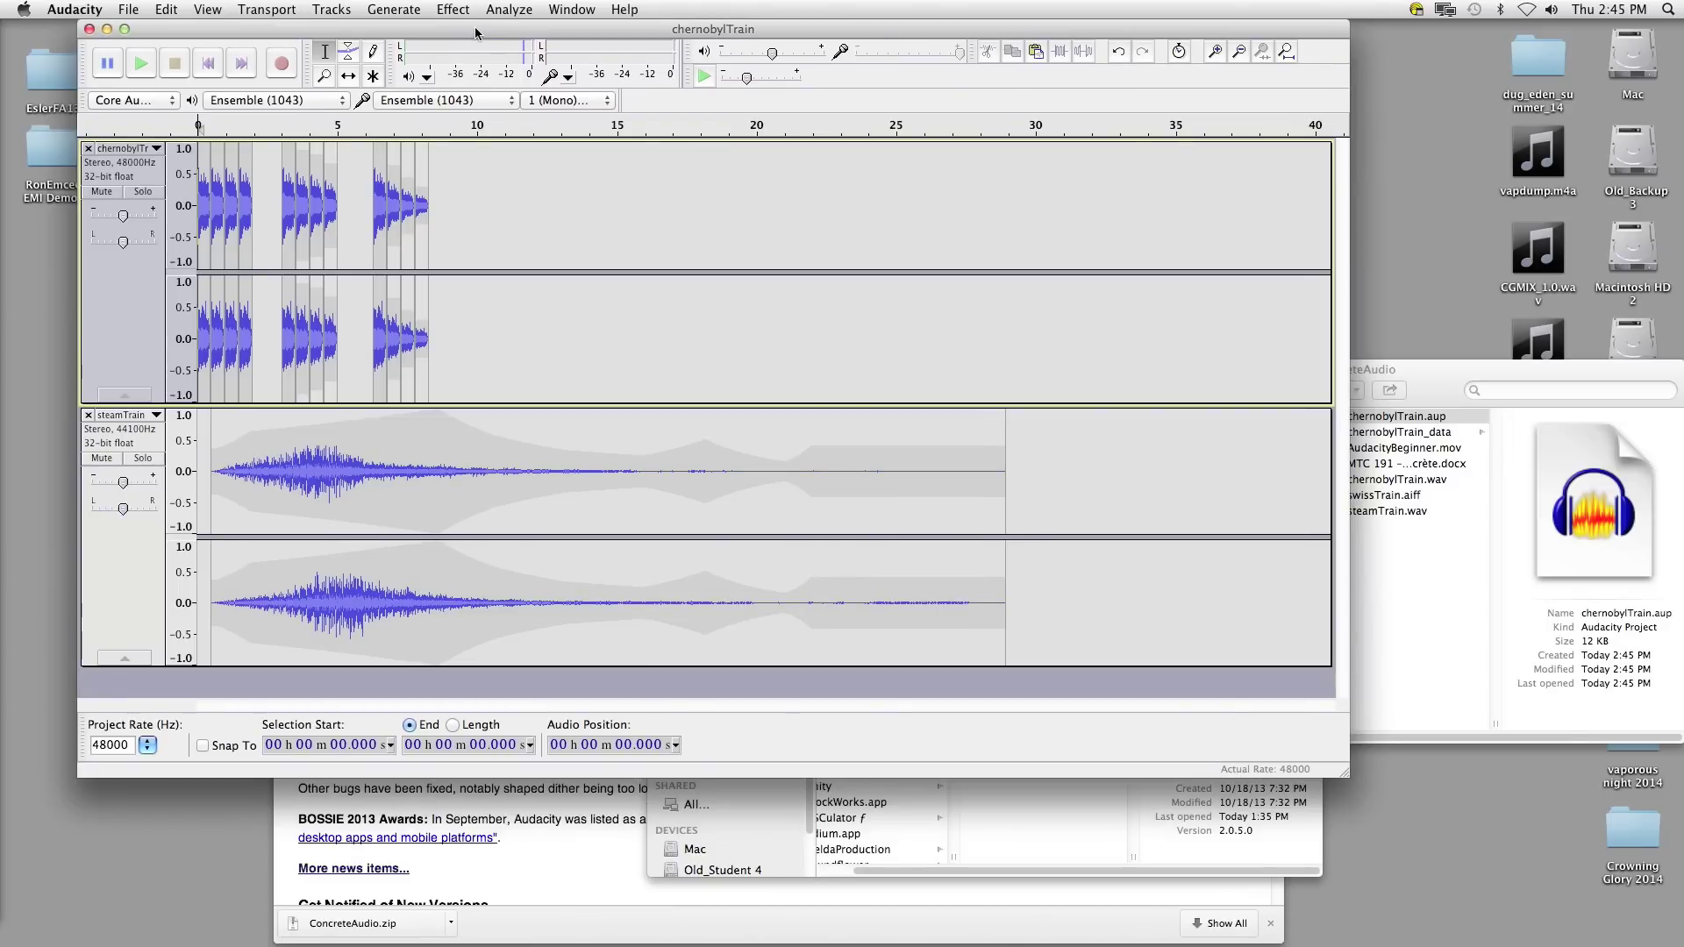
{"action": "left_click_drag", "start_coordinate": [474, 33], "coordinate": [466, 34]}
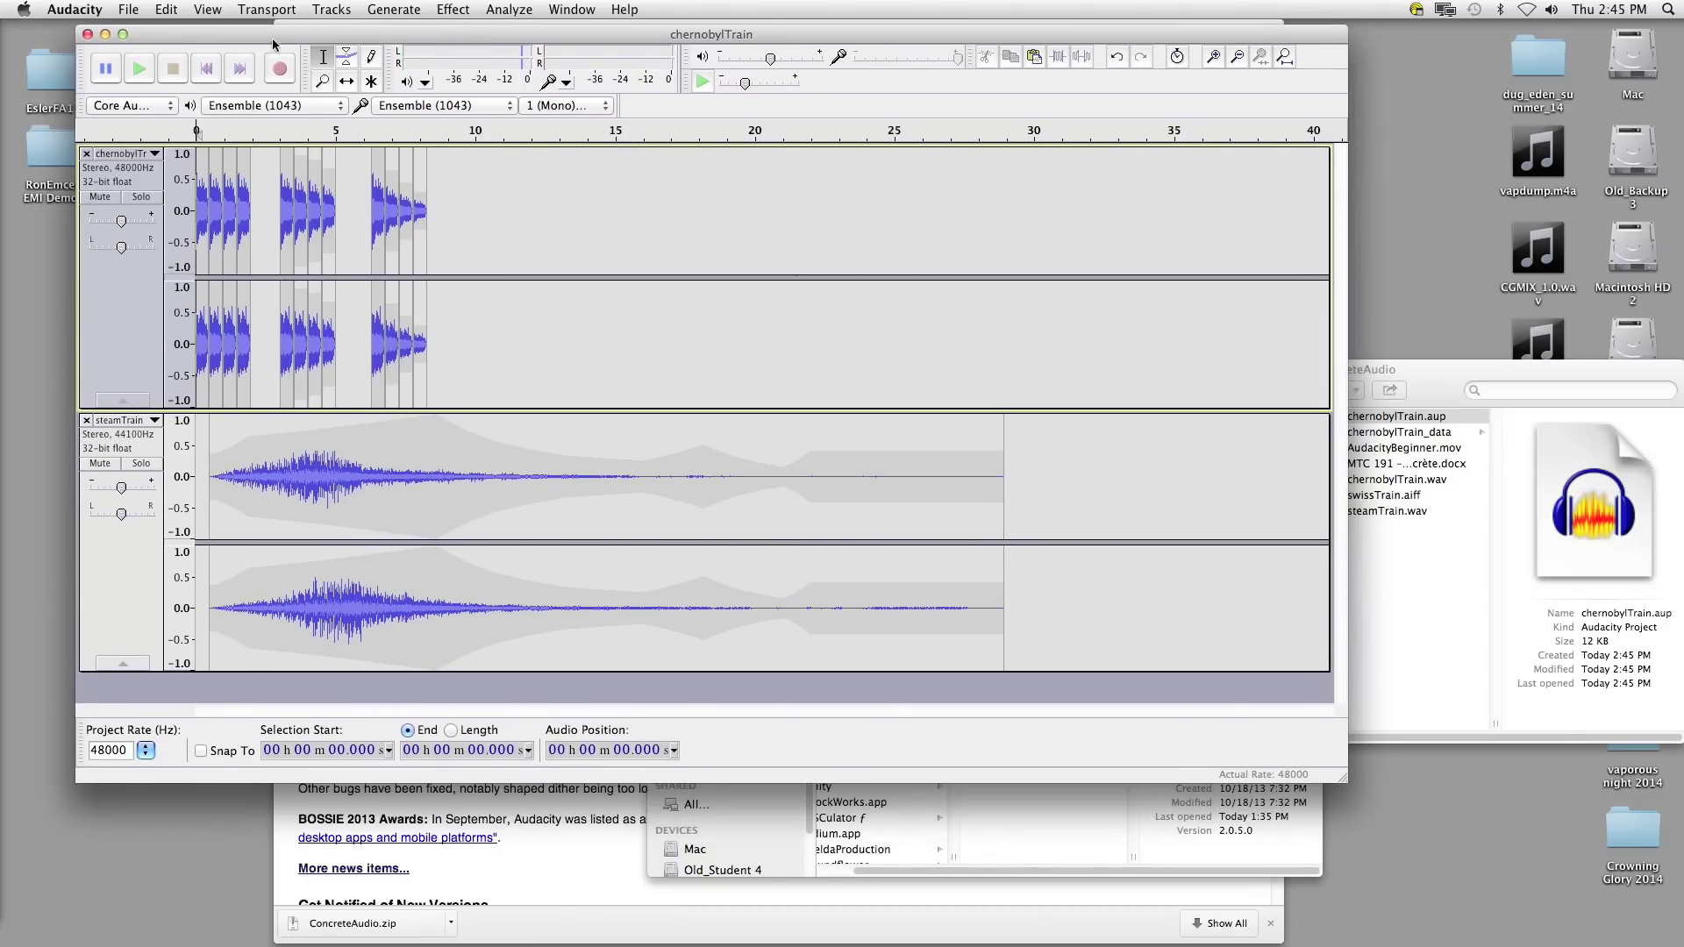
{"action": "left_click", "coordinate": [128, 10]}
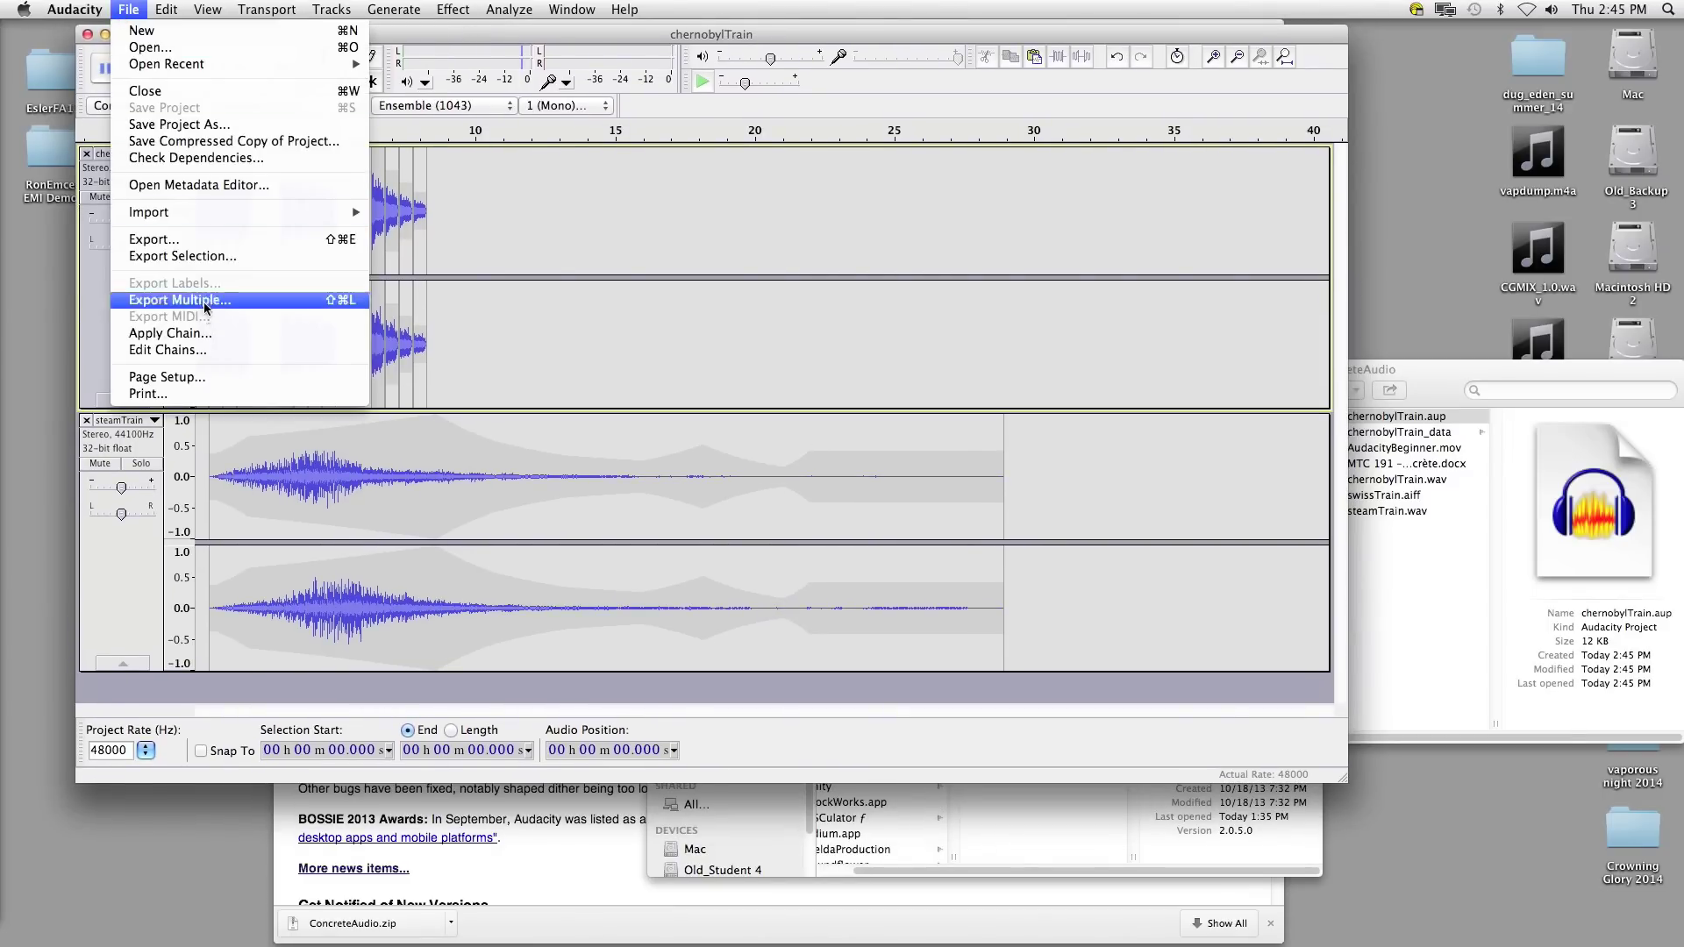
{"action": "left_click", "coordinate": [263, 239]}
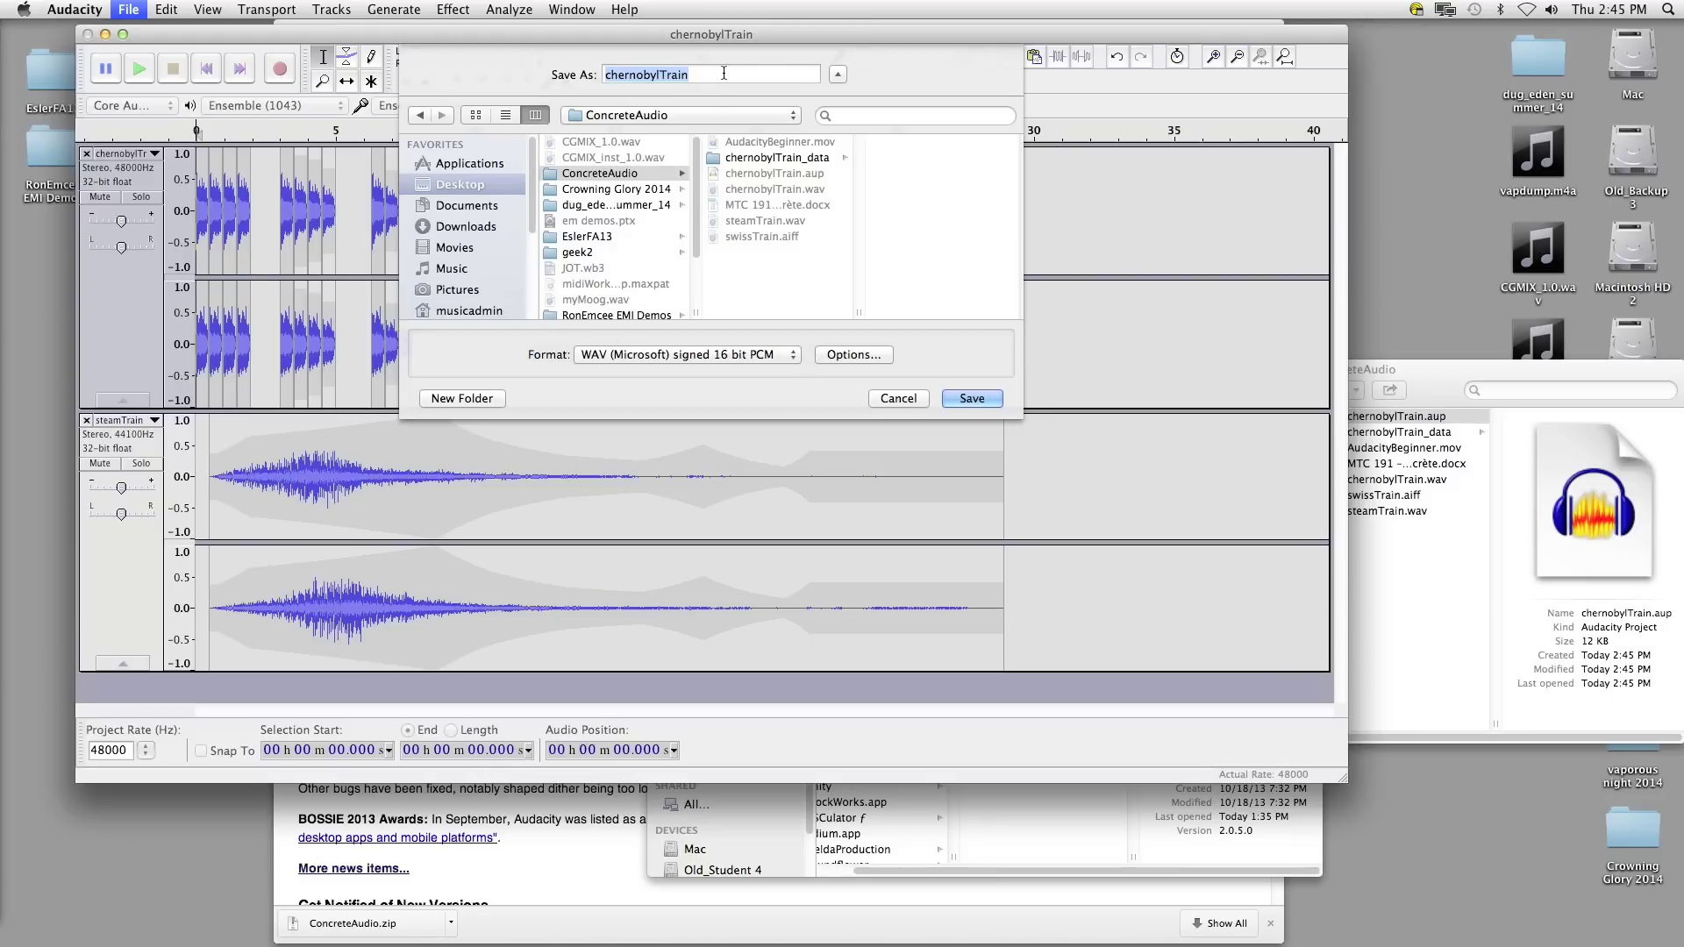
{"action": "type", "text": "test"}
{"action": "left_click", "coordinate": [956, 399]}
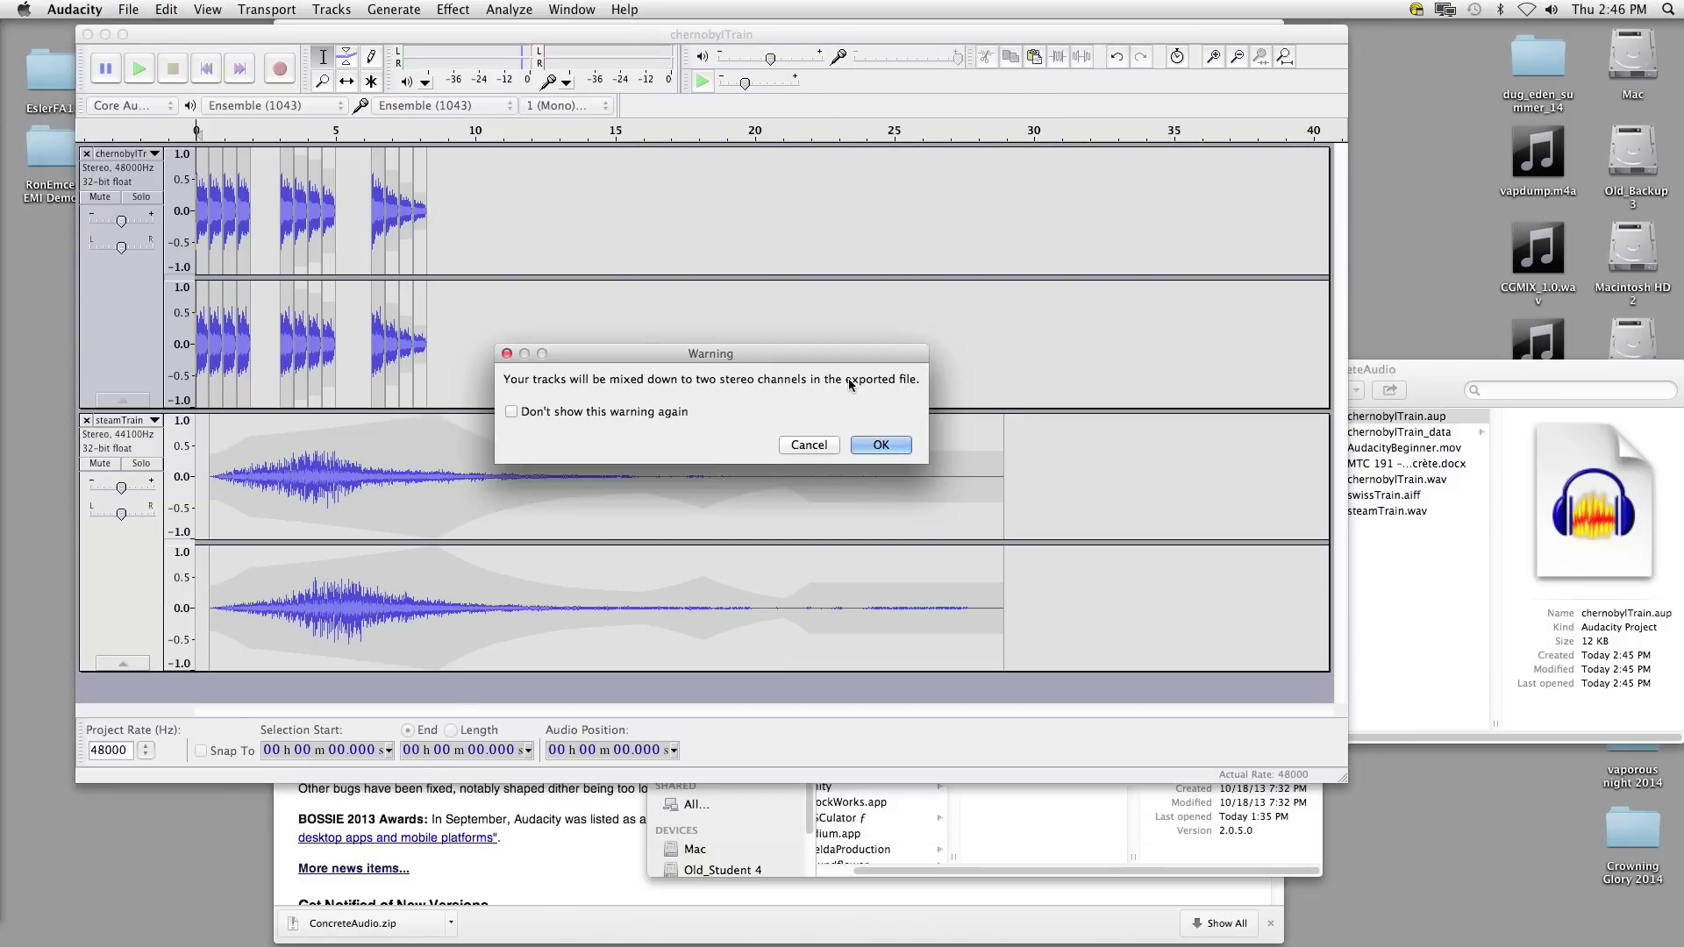
{"action": "left_click", "coordinate": [892, 444]}
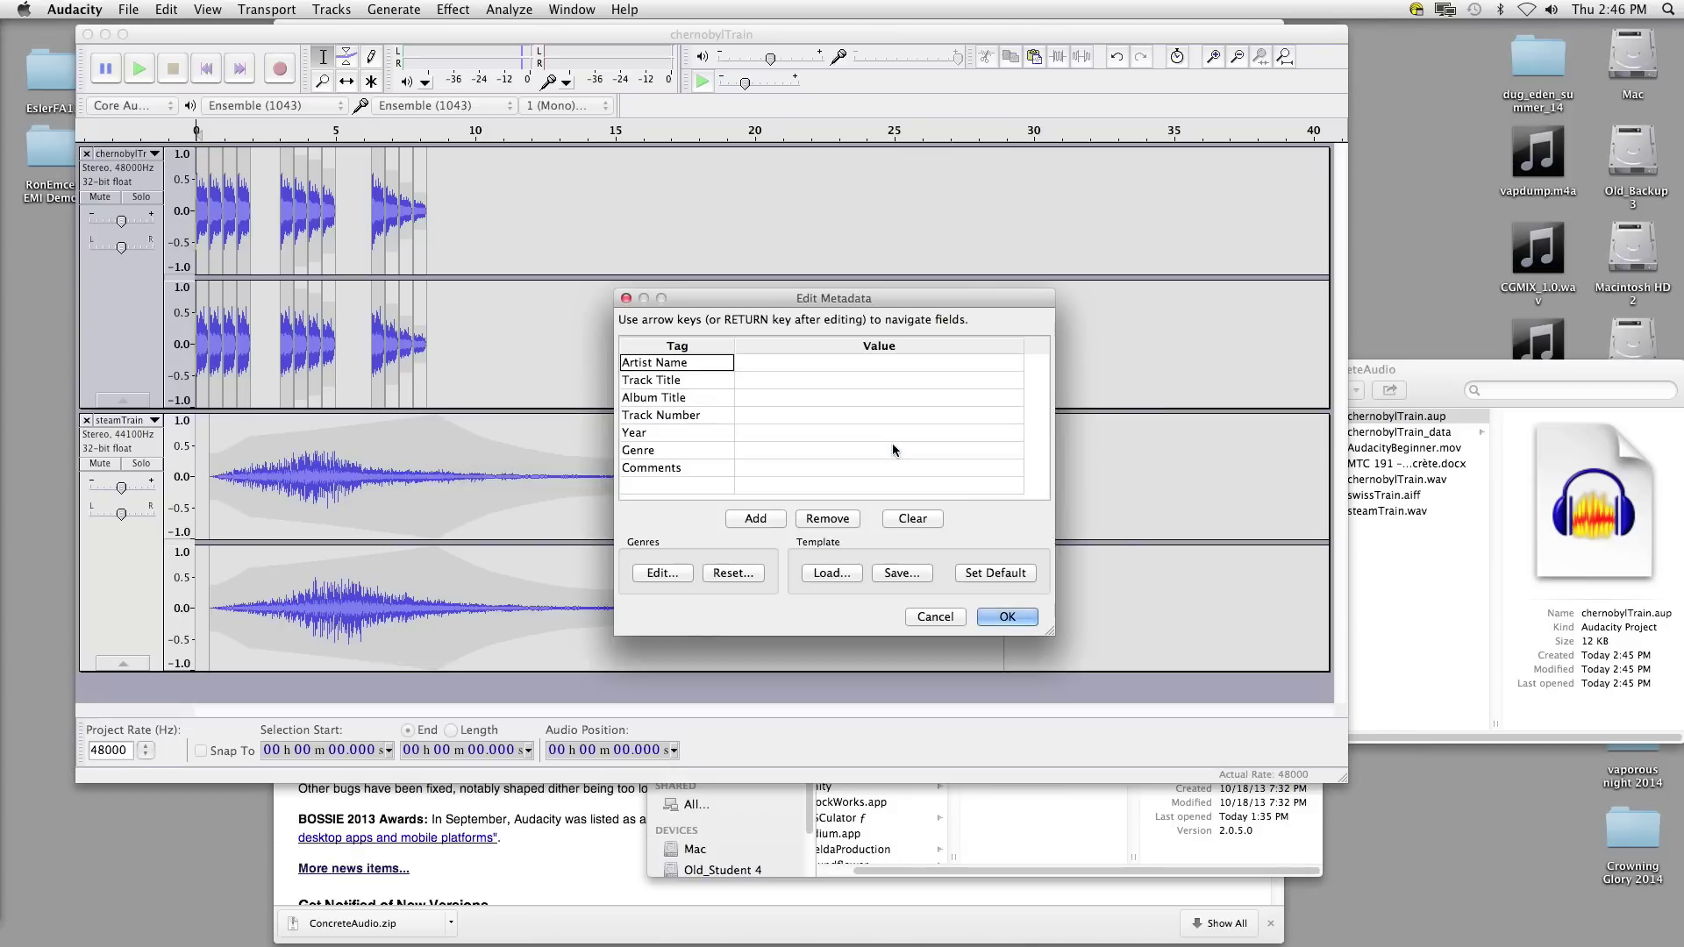
Step: Fill in the export metadata with artist name "Me" and track title "Not so good"
{"action": "left_click_drag", "start_coordinate": [766, 299], "coordinate": [766, 262]}
{"action": "left_click", "coordinate": [774, 326]}
{"action": "type", "text": "Me"}
{"action": "key", "text": "Return"}
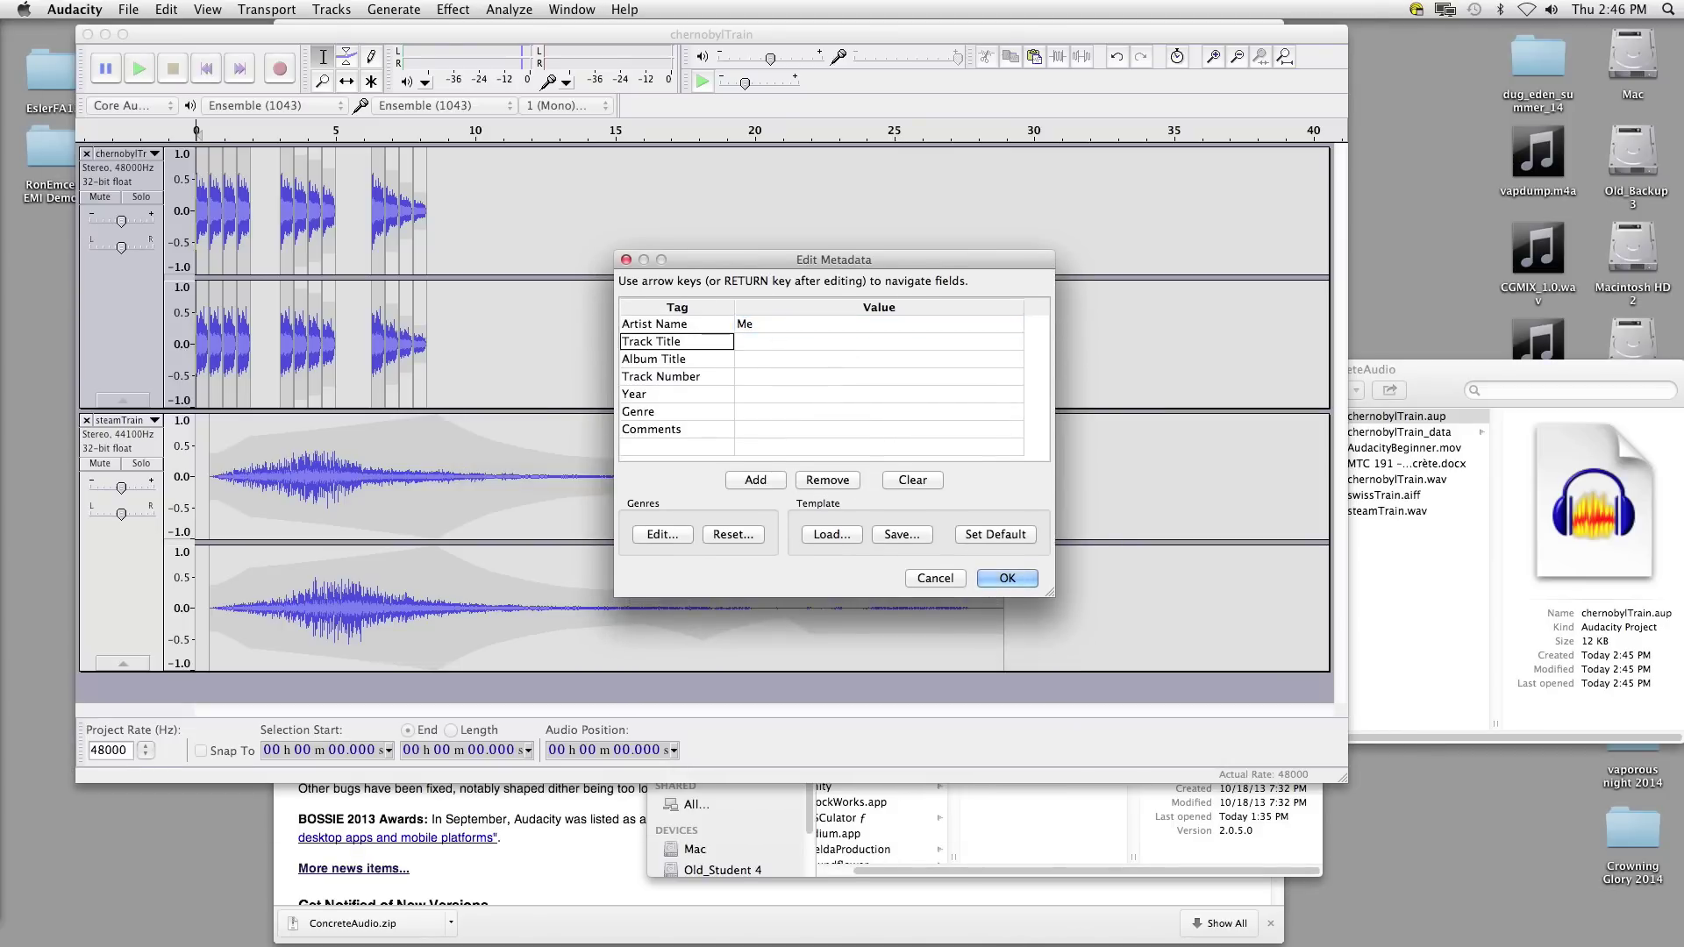
{"action": "key", "text": "Right"}
{"action": "type", "text": "N"}
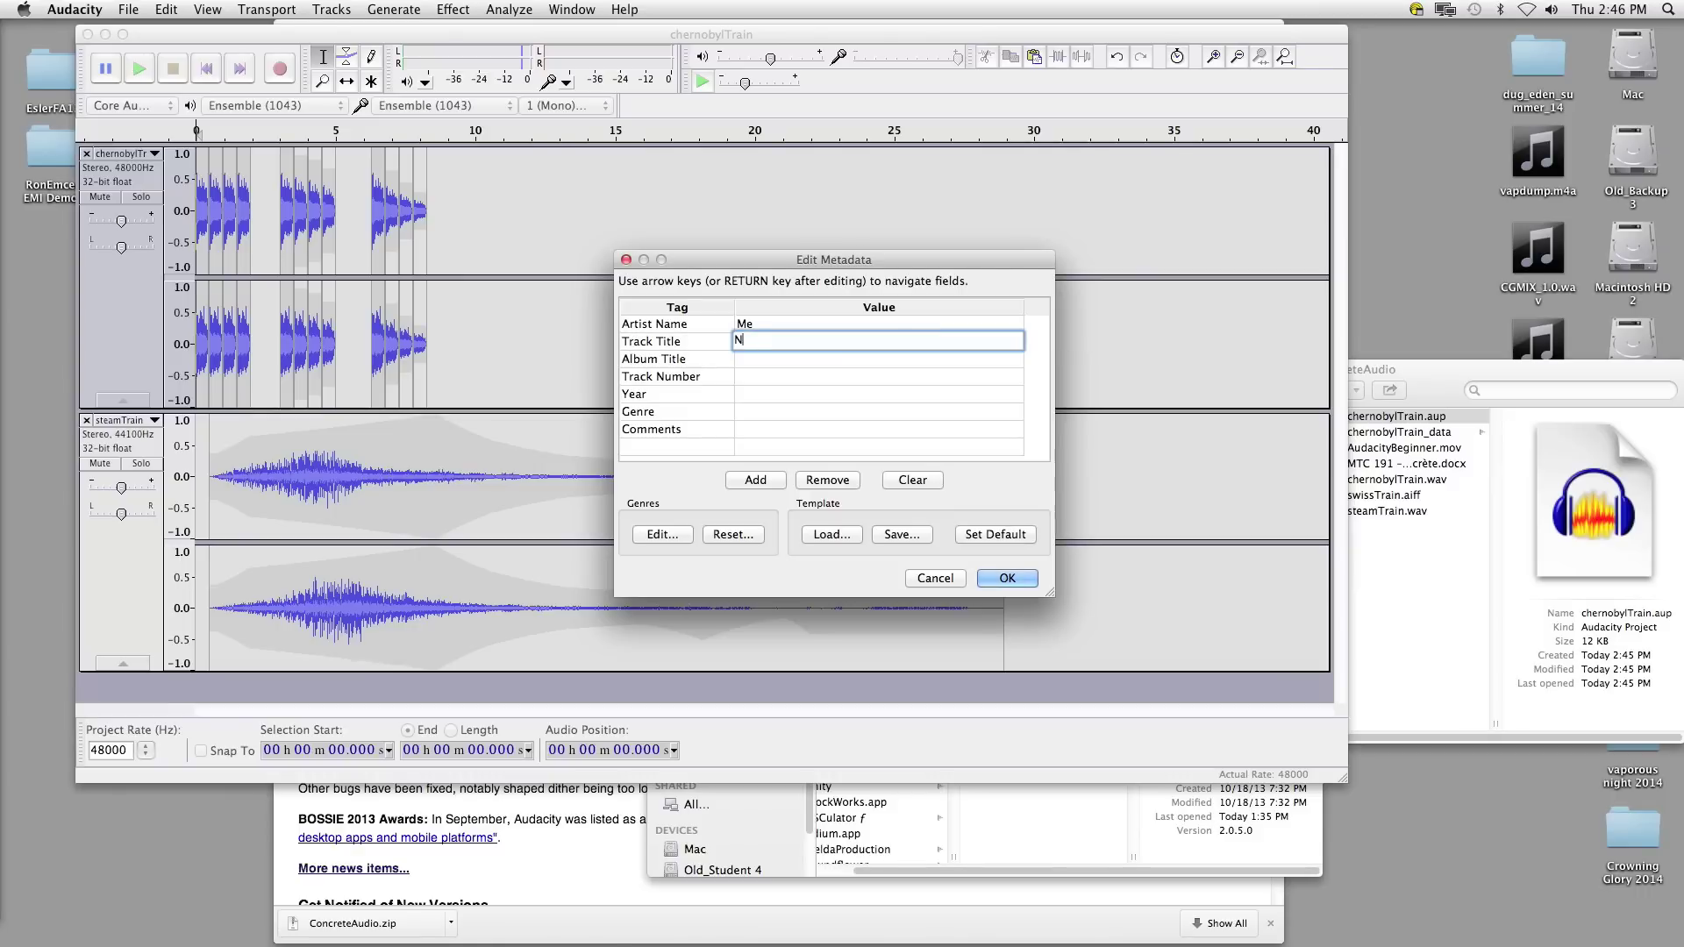
{"action": "key", "text": "Return"}
Step: Set the metadata album title to "The class" and track number to 1, and complete the export
{"action": "key", "text": "Right"}
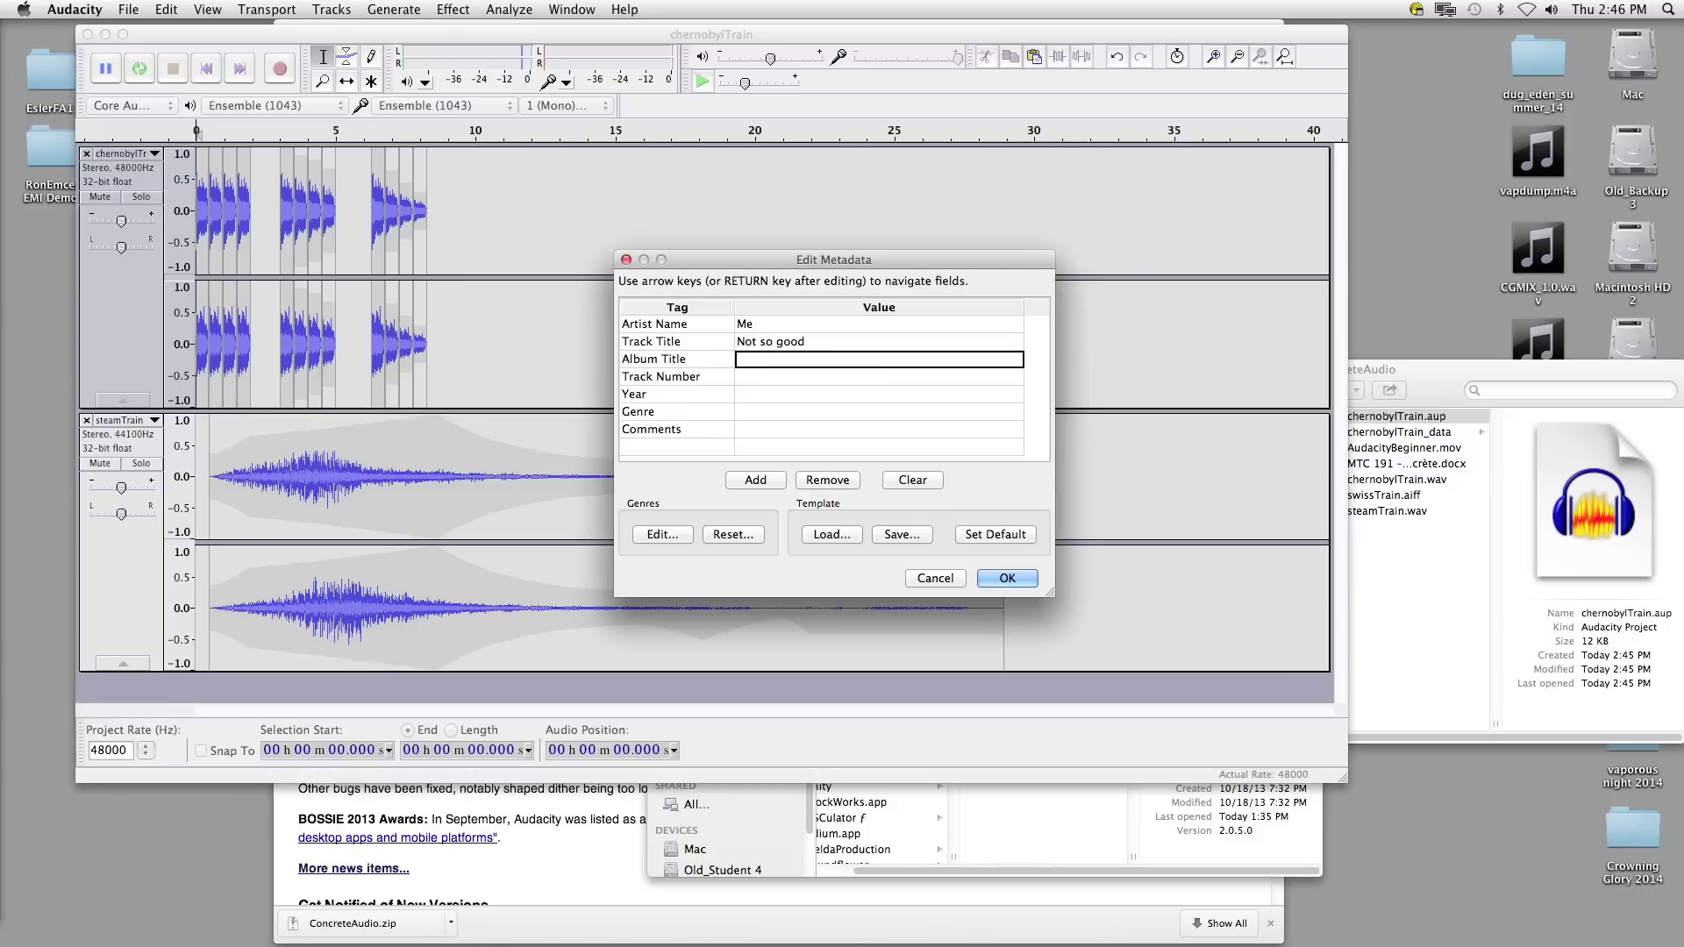
{"action": "type", "text": "The class"}
{"action": "key", "text": "Return"}
{"action": "key", "text": "Right"}
{"action": "type", "text": "1"}
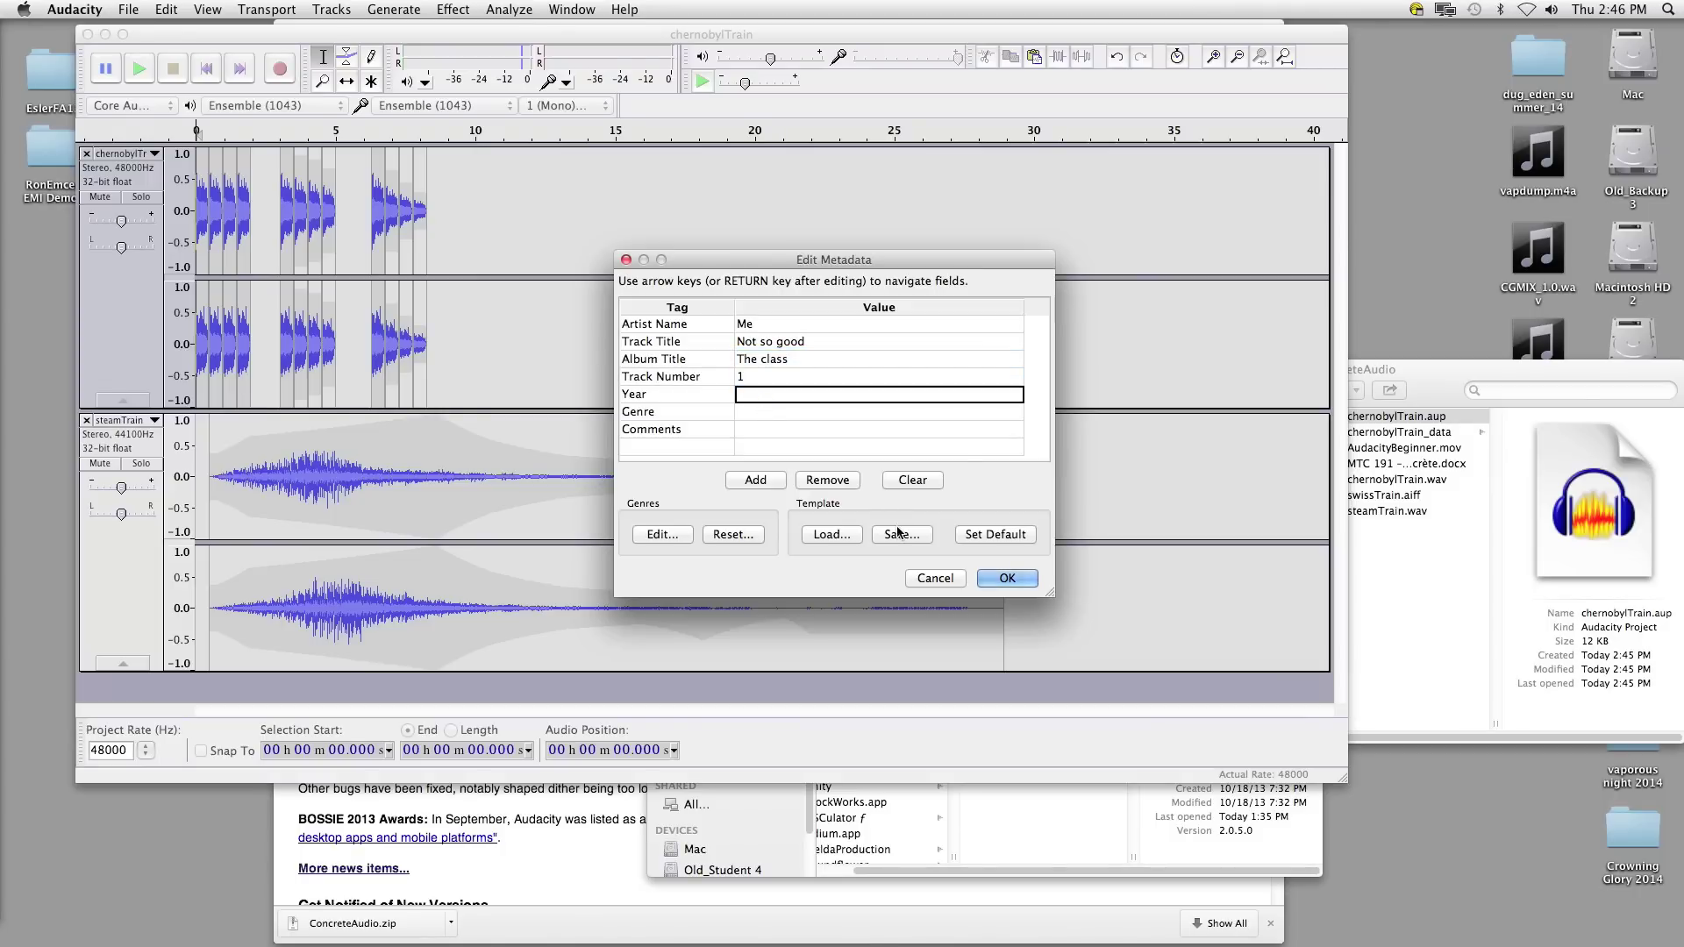
{"action": "left_click", "coordinate": [1009, 580]}
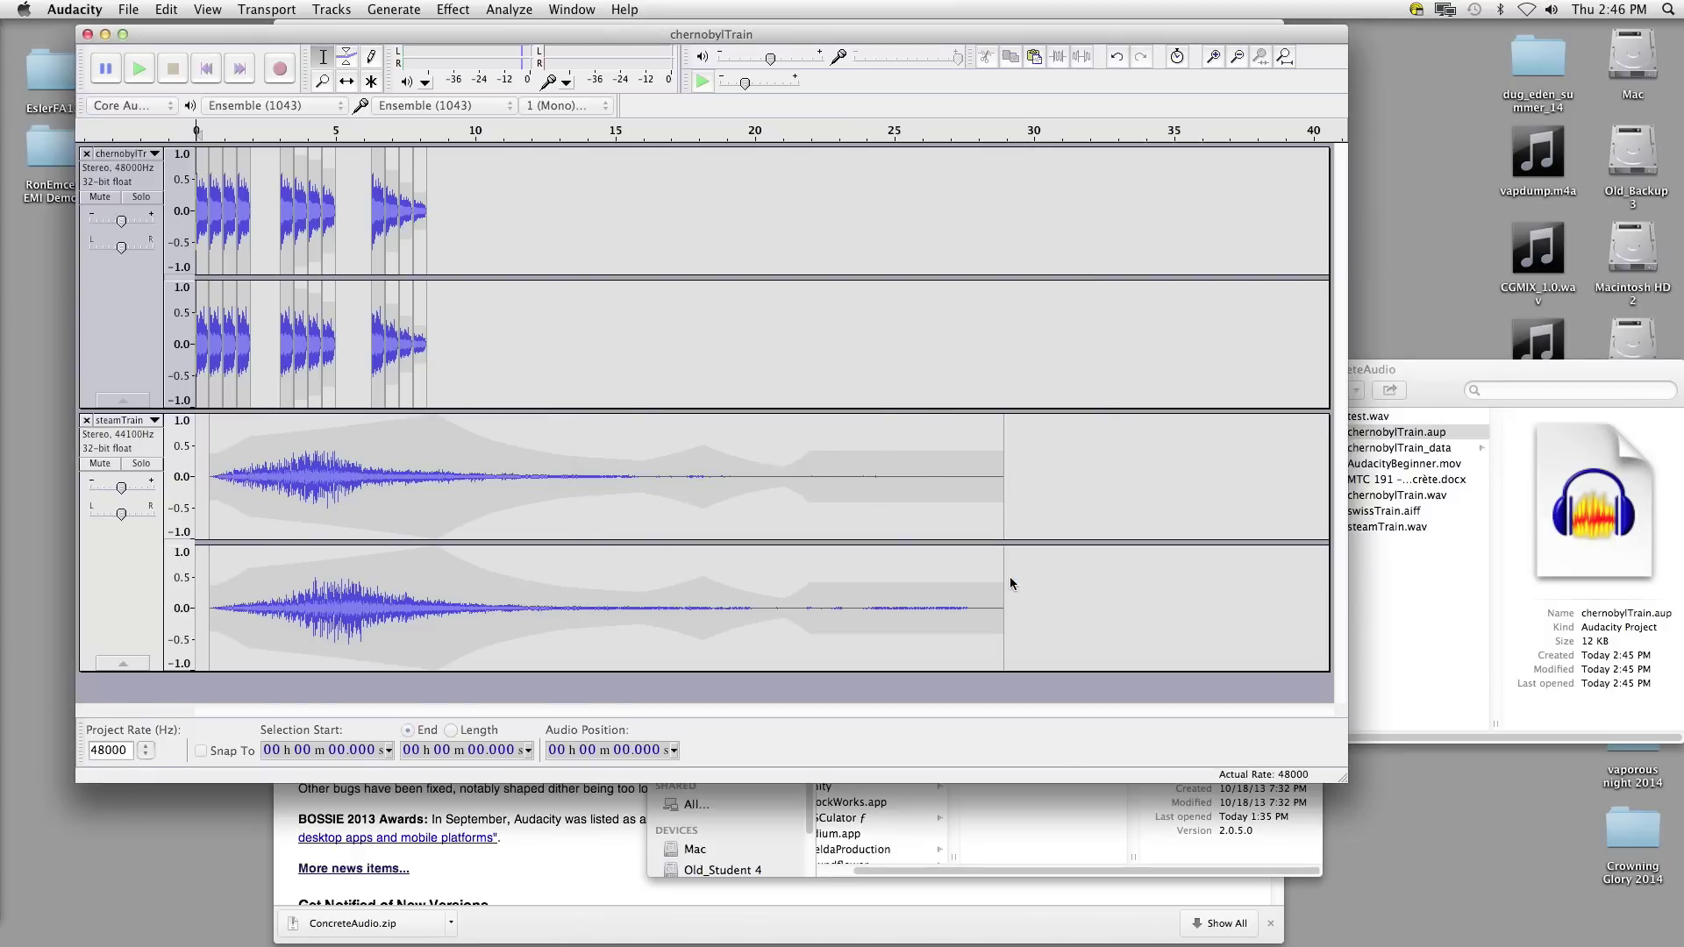
Step: Switch to Finder, preview the exported test.wav in the ConcreteAudio folder by playing it, and close the preview
{"action": "left_click", "coordinate": [1497, 675]}
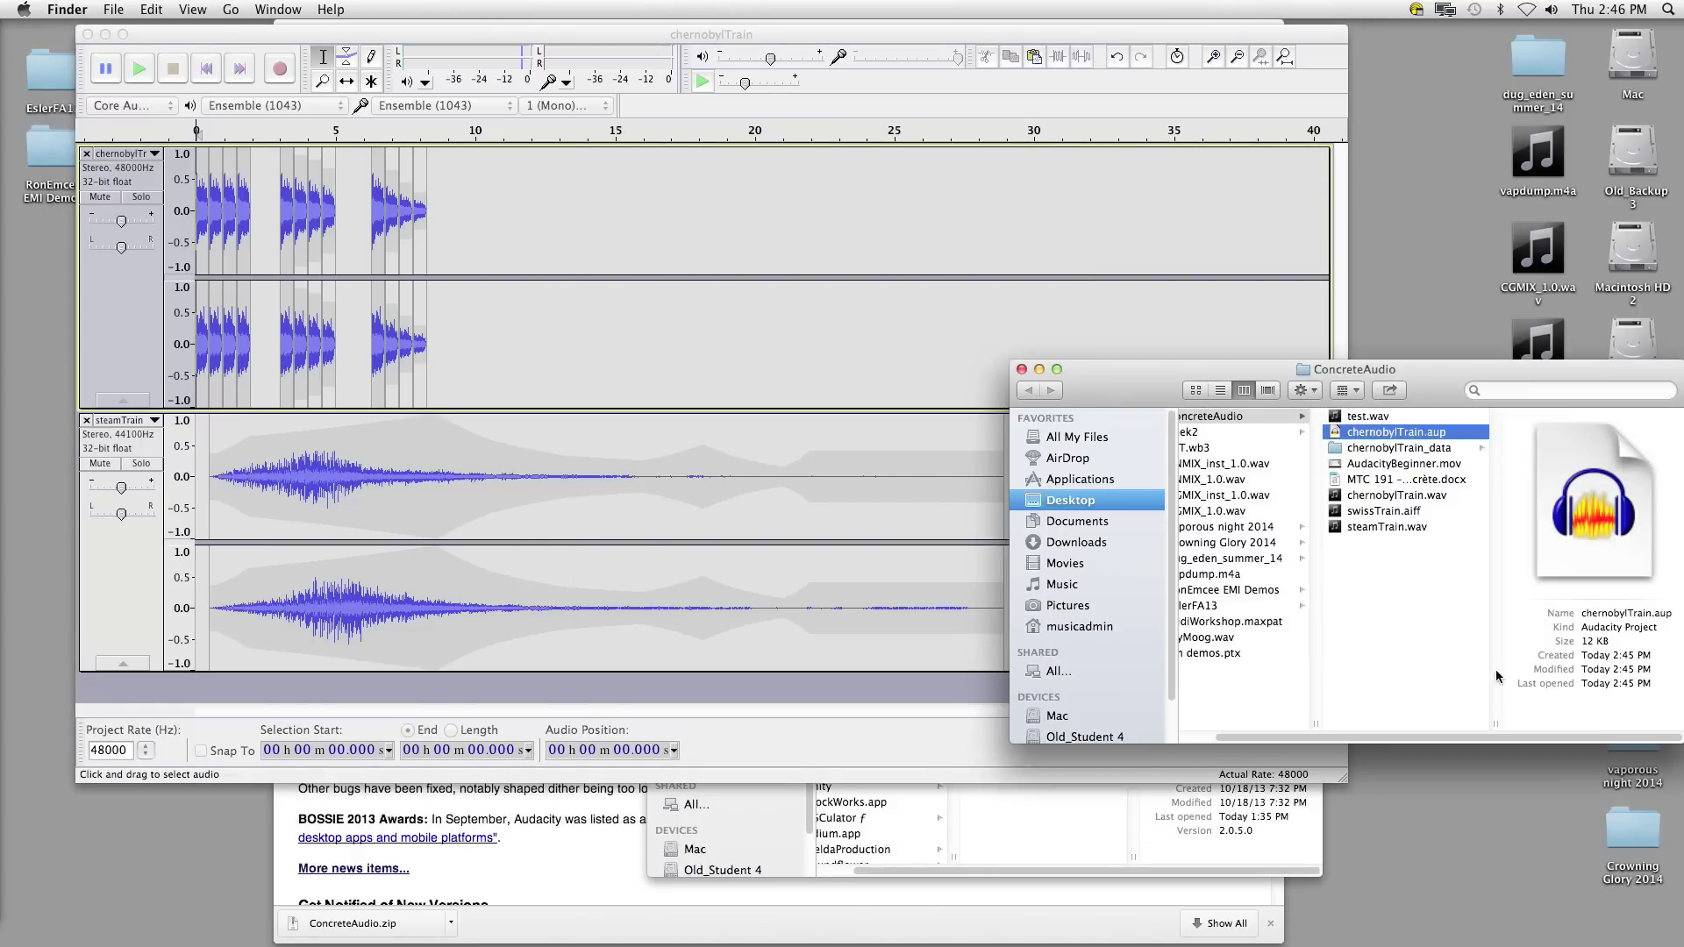
{"action": "left_click", "coordinate": [1371, 418]}
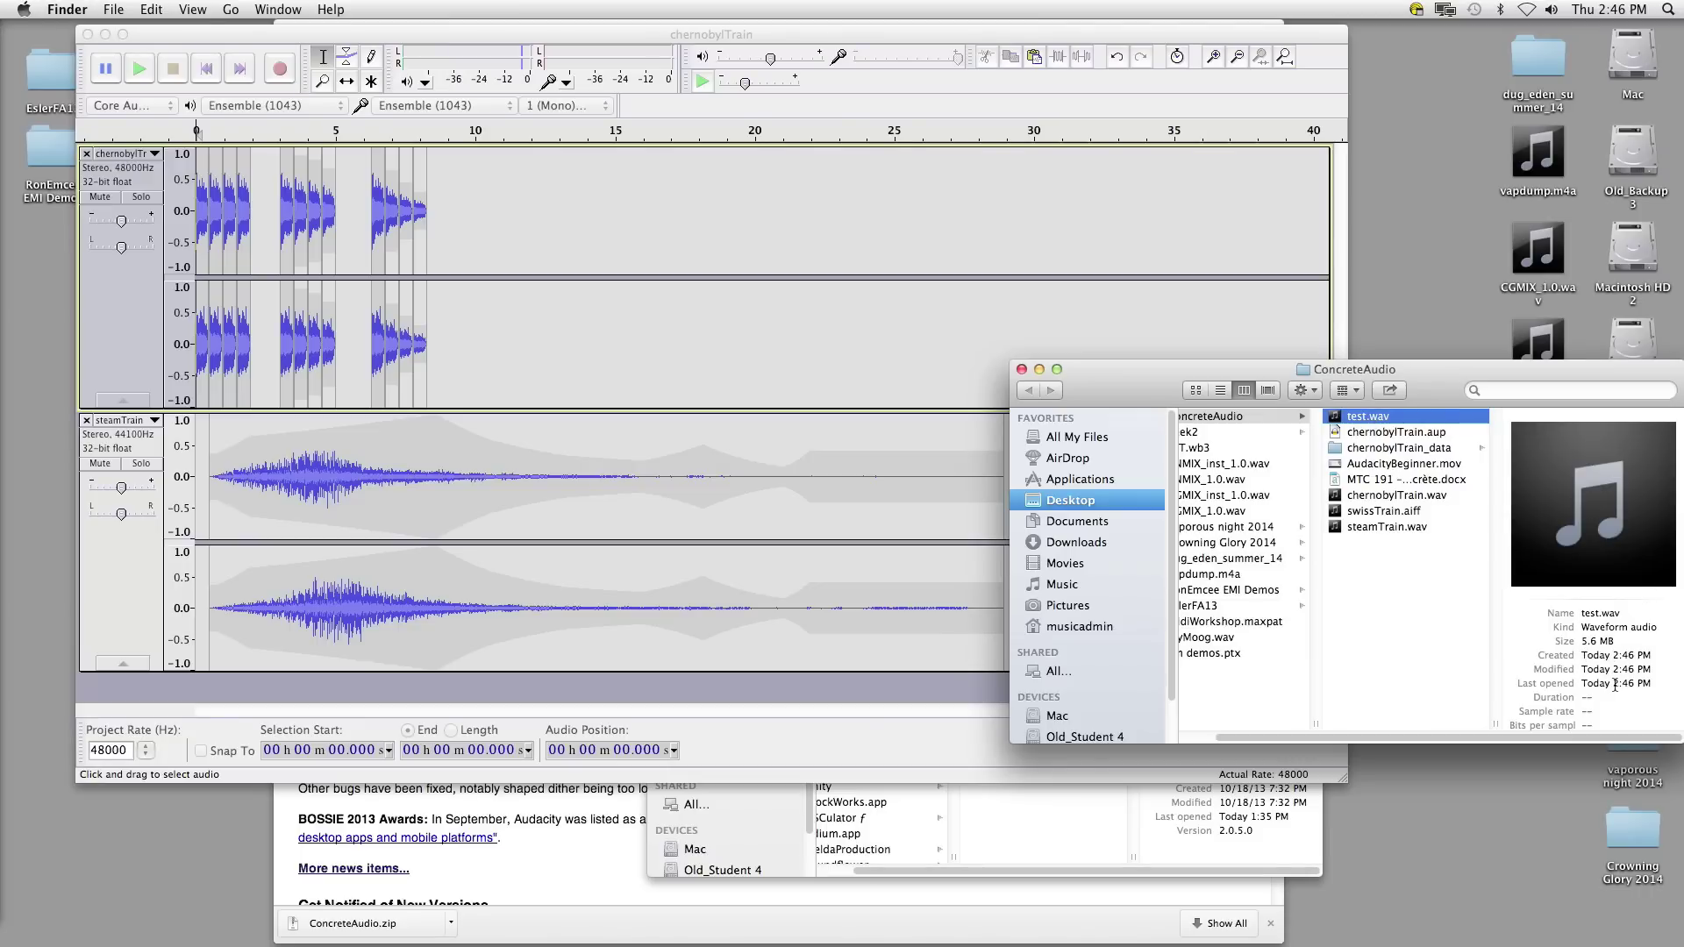
{"action": "left_click_drag", "start_coordinate": [1456, 370], "coordinate": [1384, 335]}
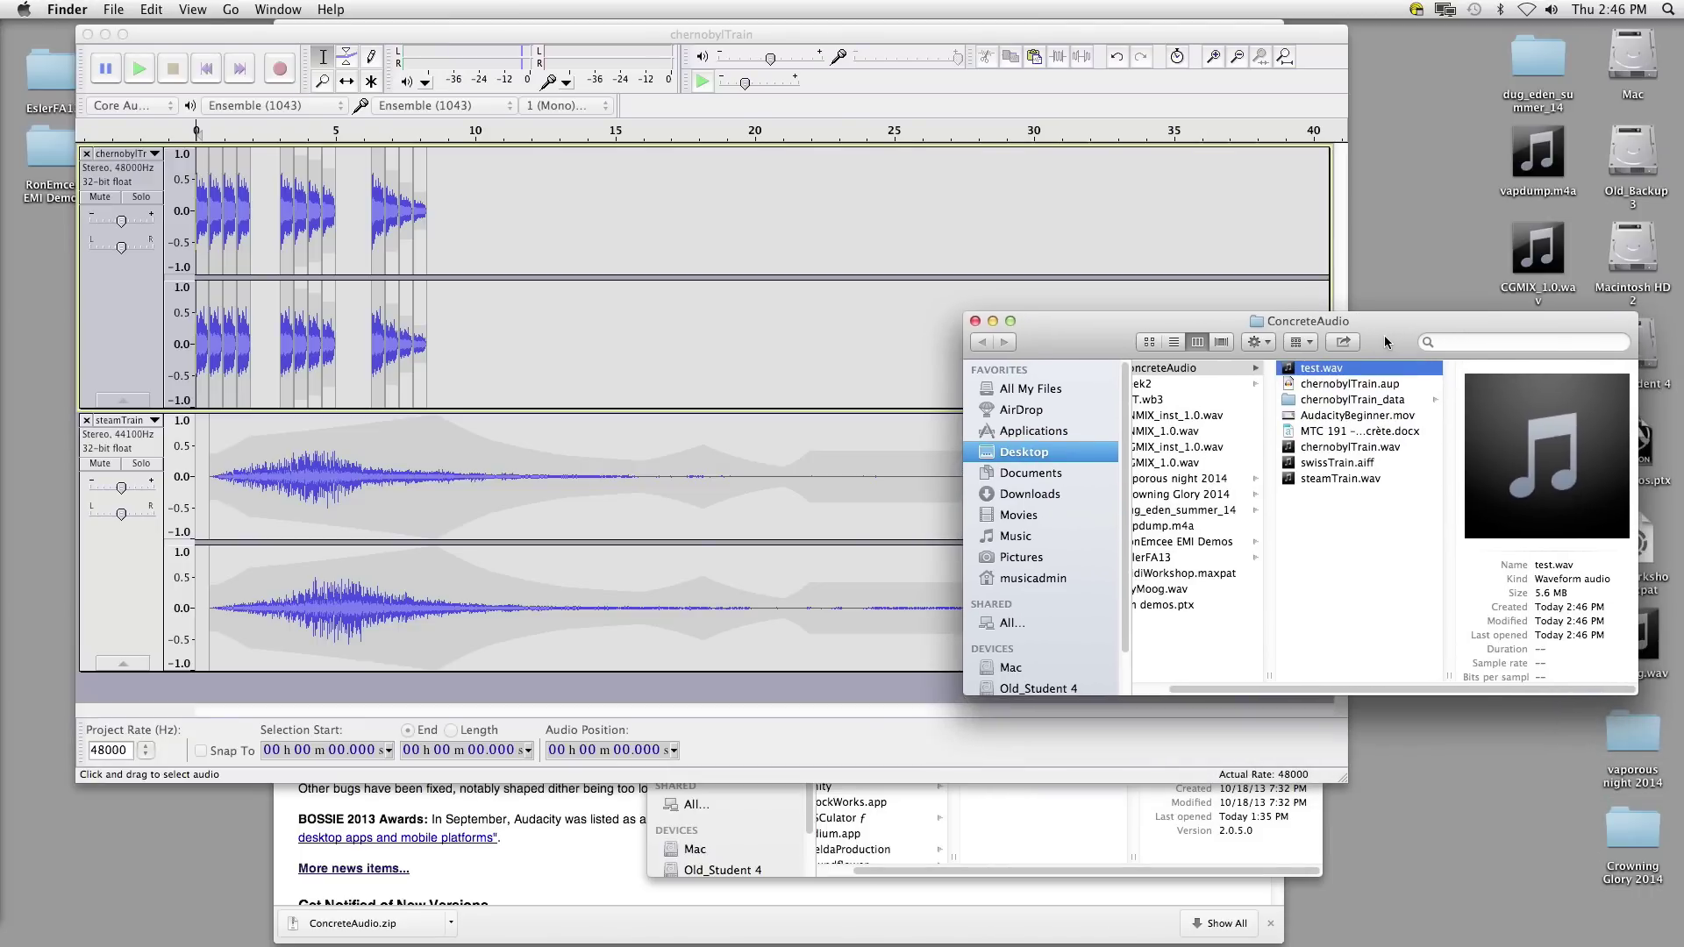
{"action": "key", "text": "space"}
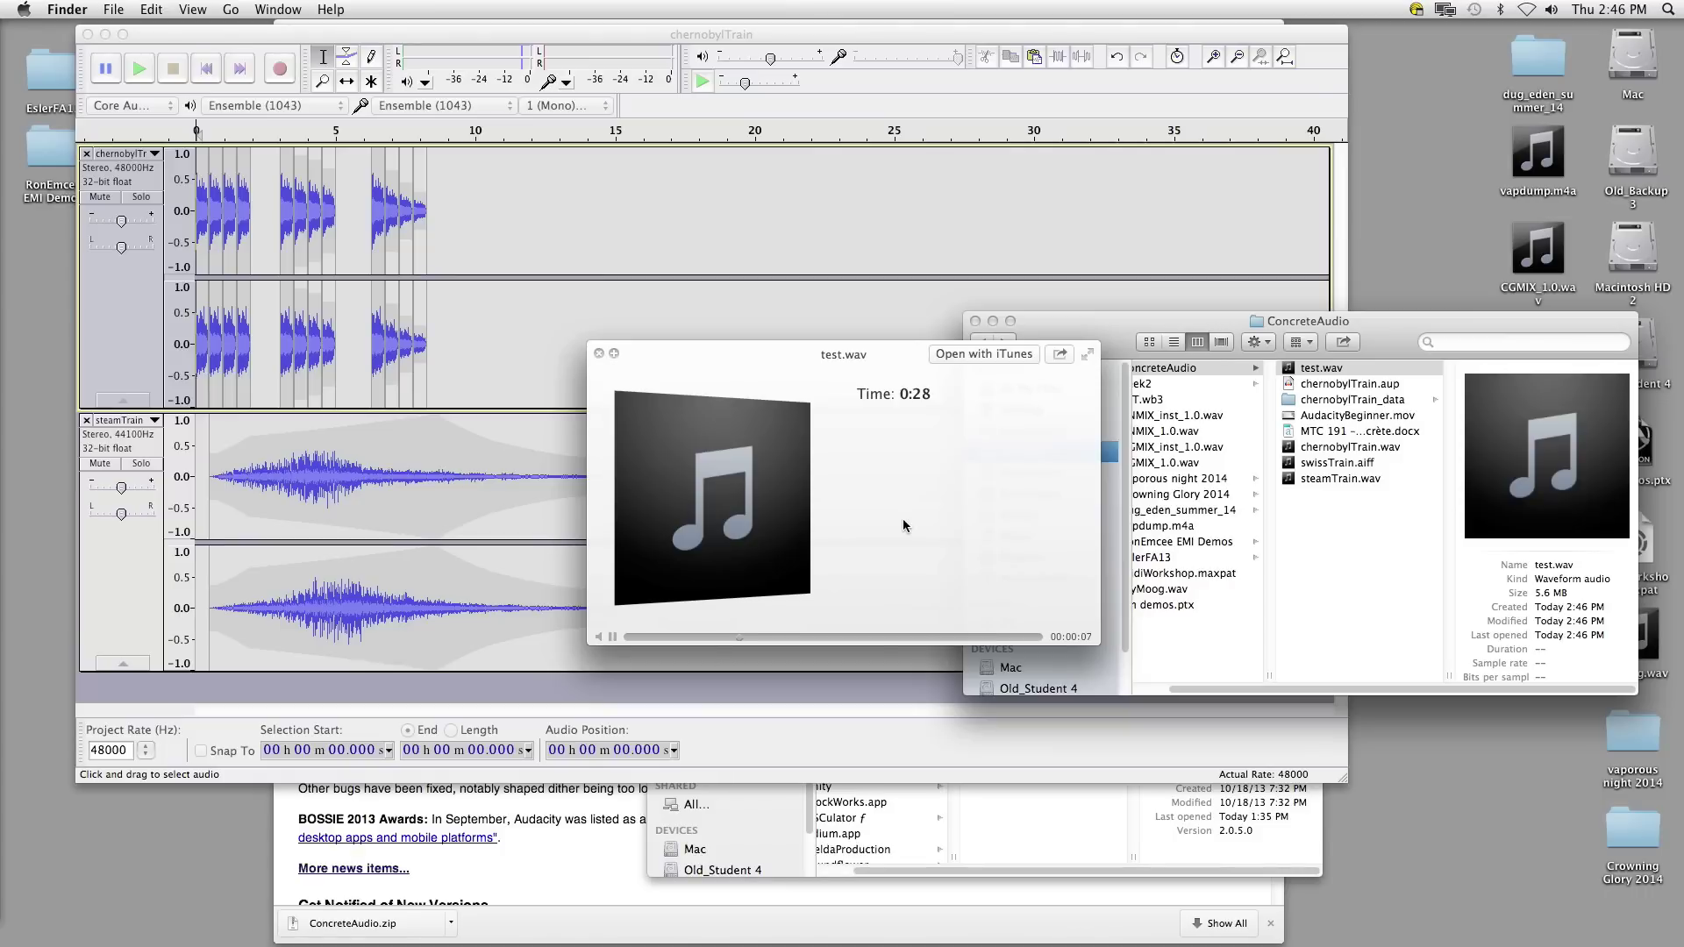
{"action": "key", "text": "space"}
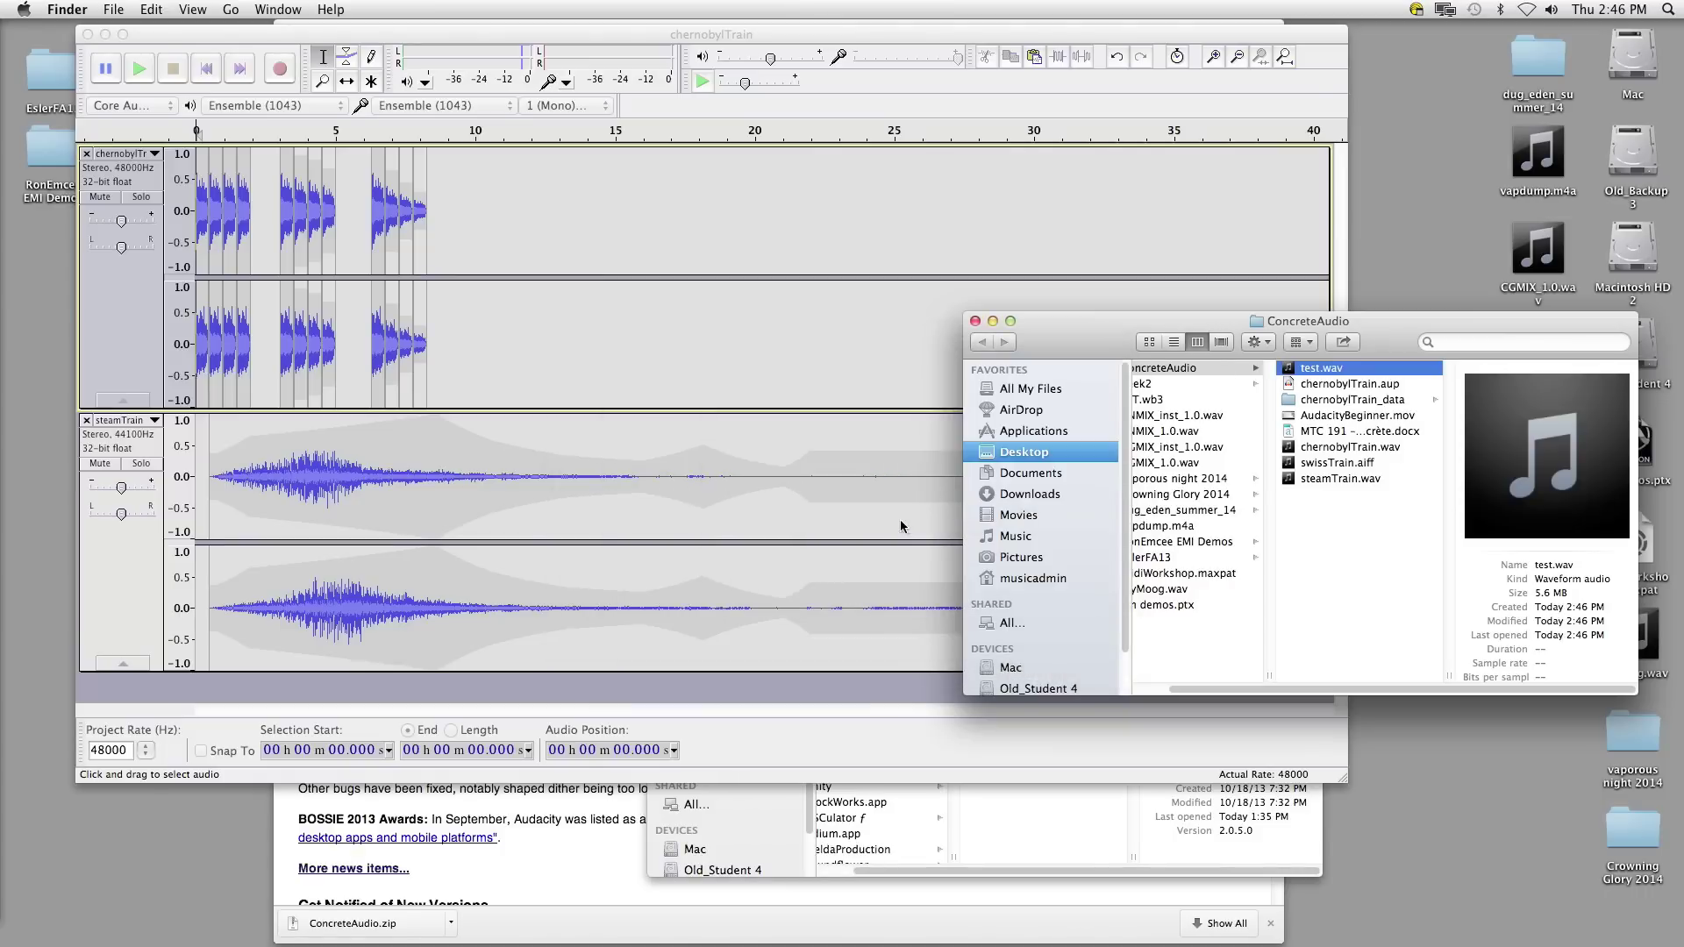
Step: Move chernobylTrain.aup and the chernobylTrain_data folder to the Trash in Finder, and return to the Audacity project window
{"action": "left_click", "coordinate": [750, 37]}
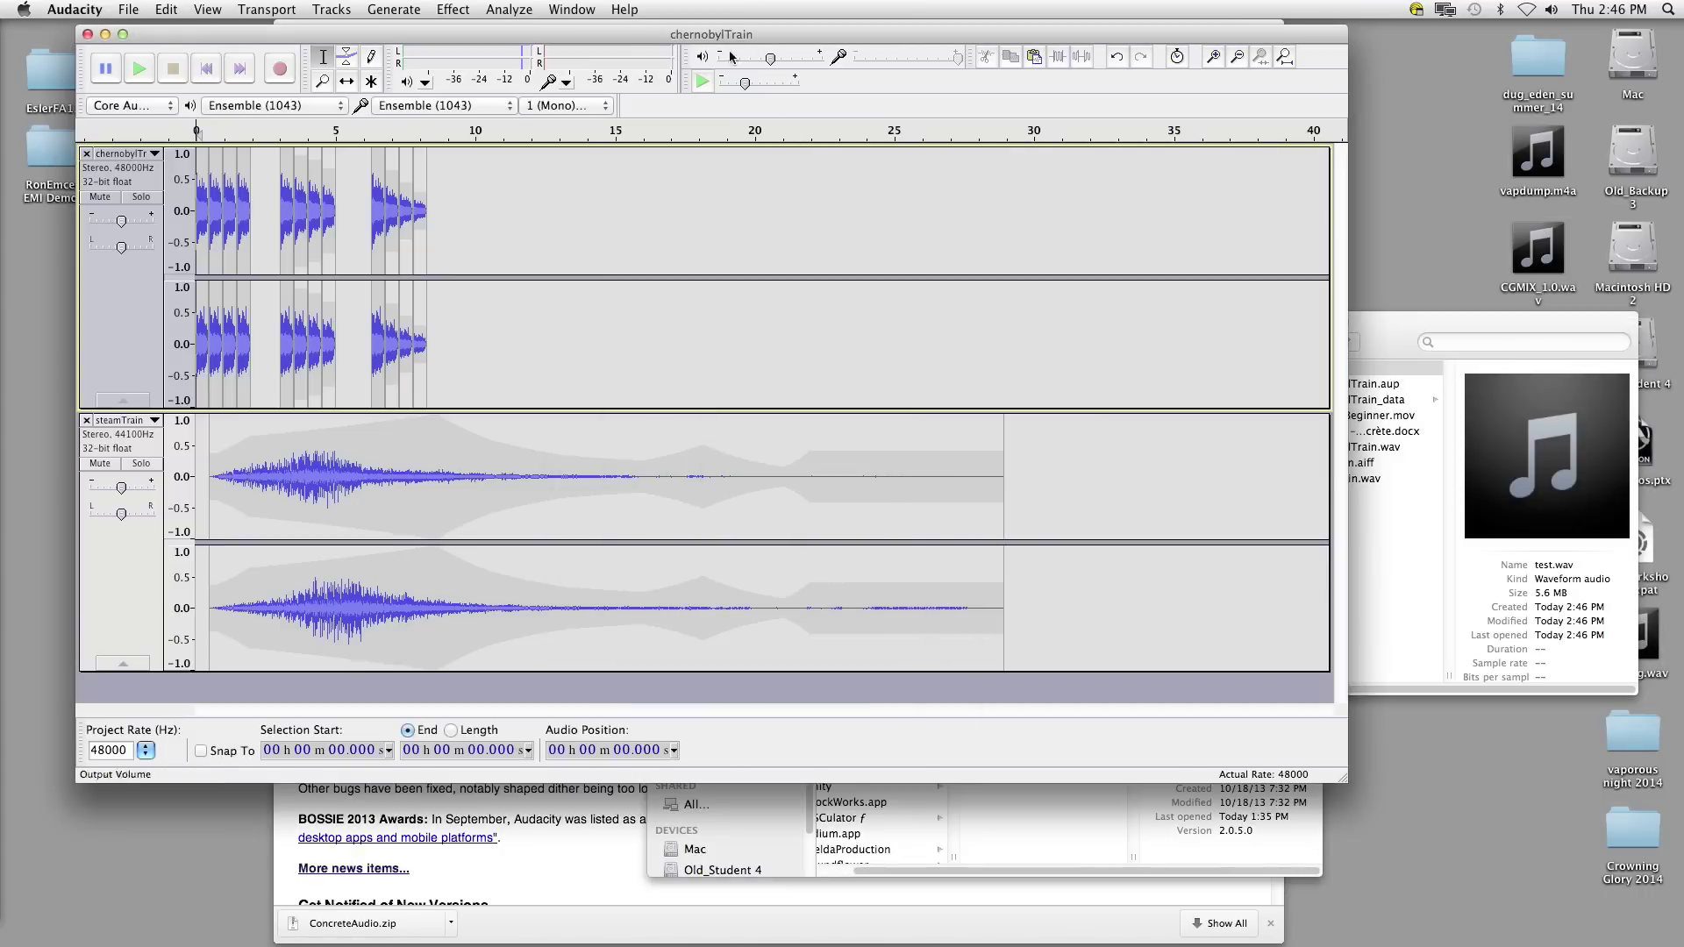
{"action": "left_click", "coordinate": [1379, 319]}
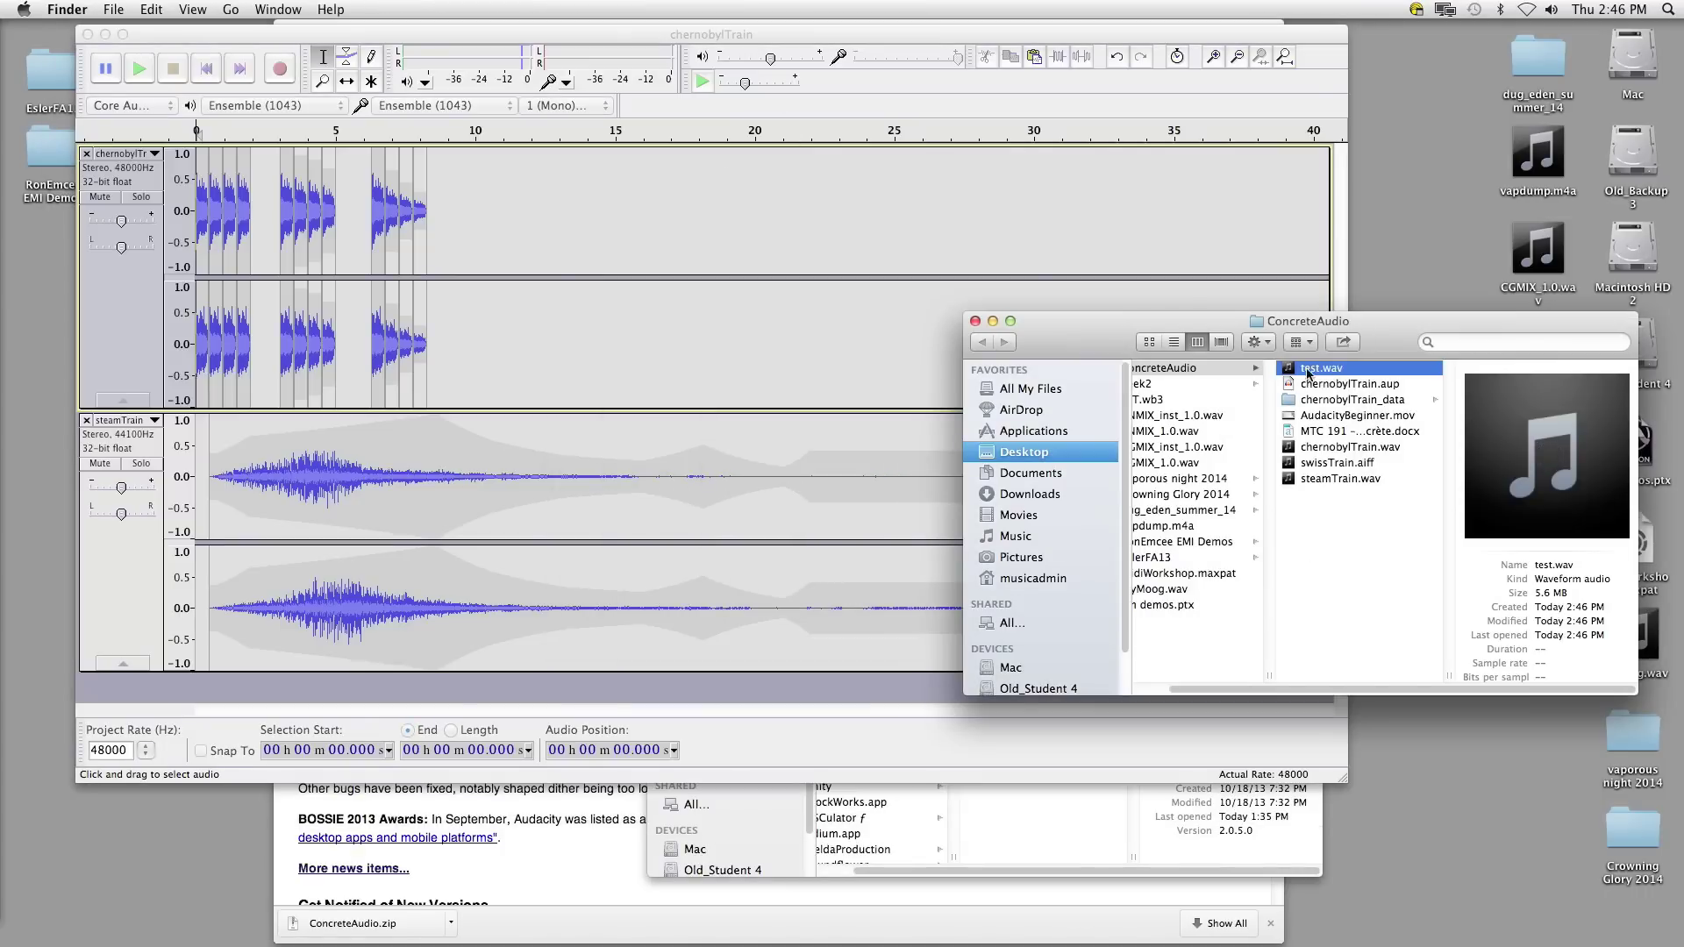
{"action": "left_click", "coordinate": [1349, 385]}
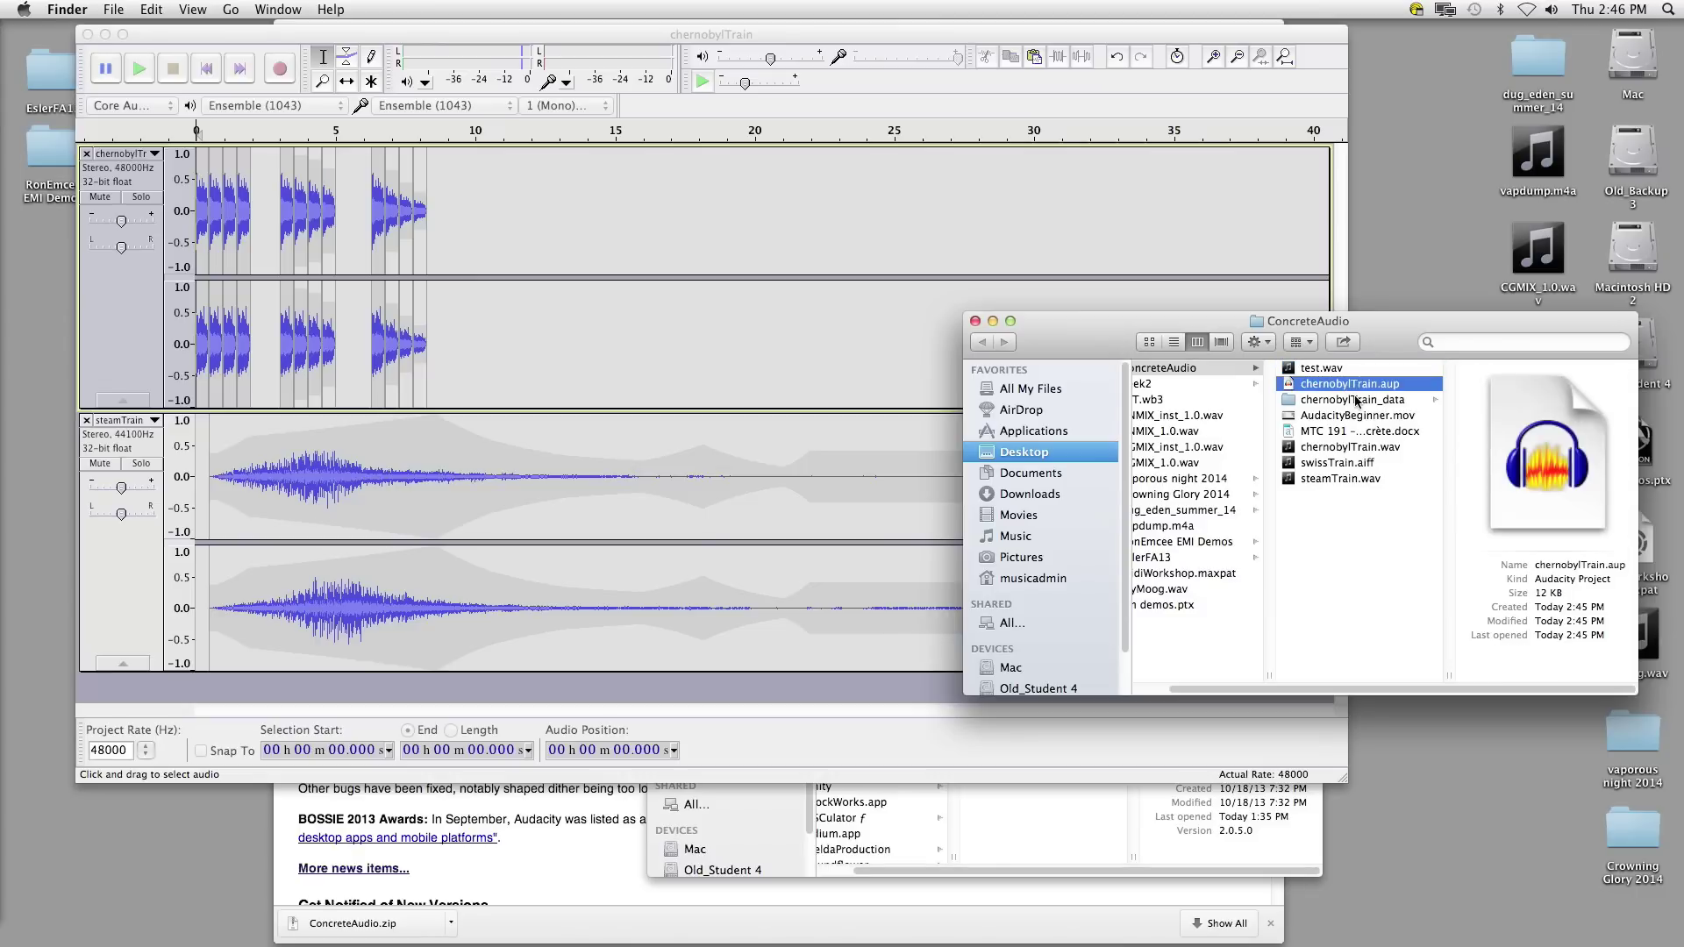
{"action": "left_click", "coordinate": [1359, 401], "text": "shift"}
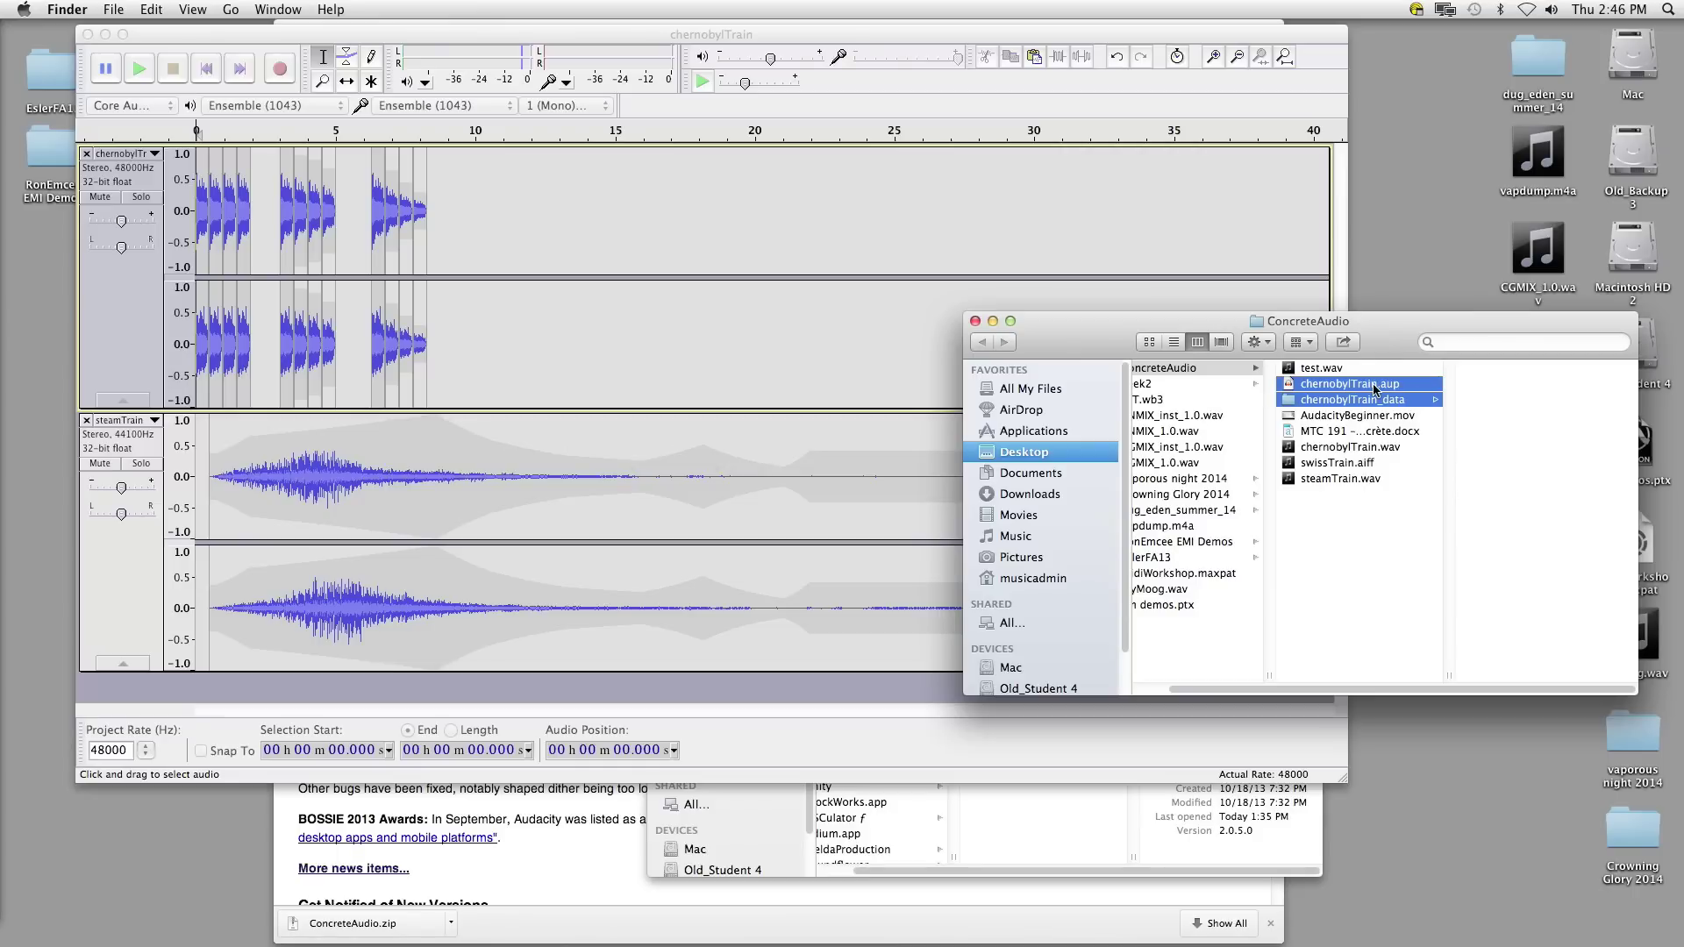
{"action": "key", "text": "super+BackSpace"}
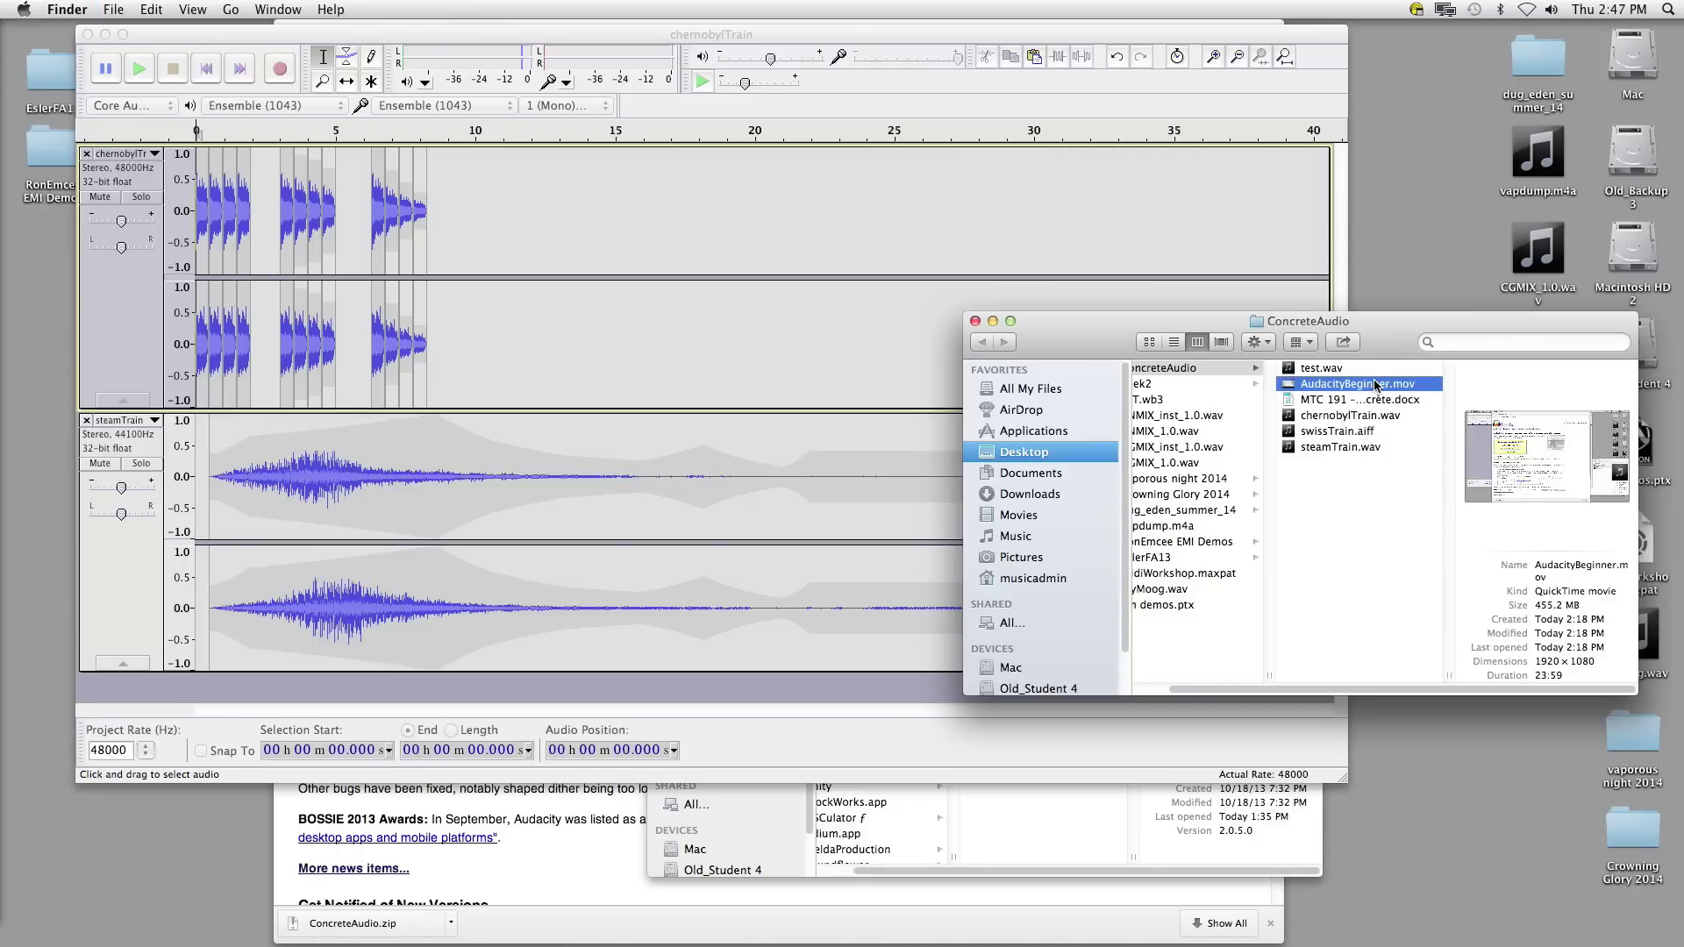
{"action": "left_click", "coordinate": [598, 227]}
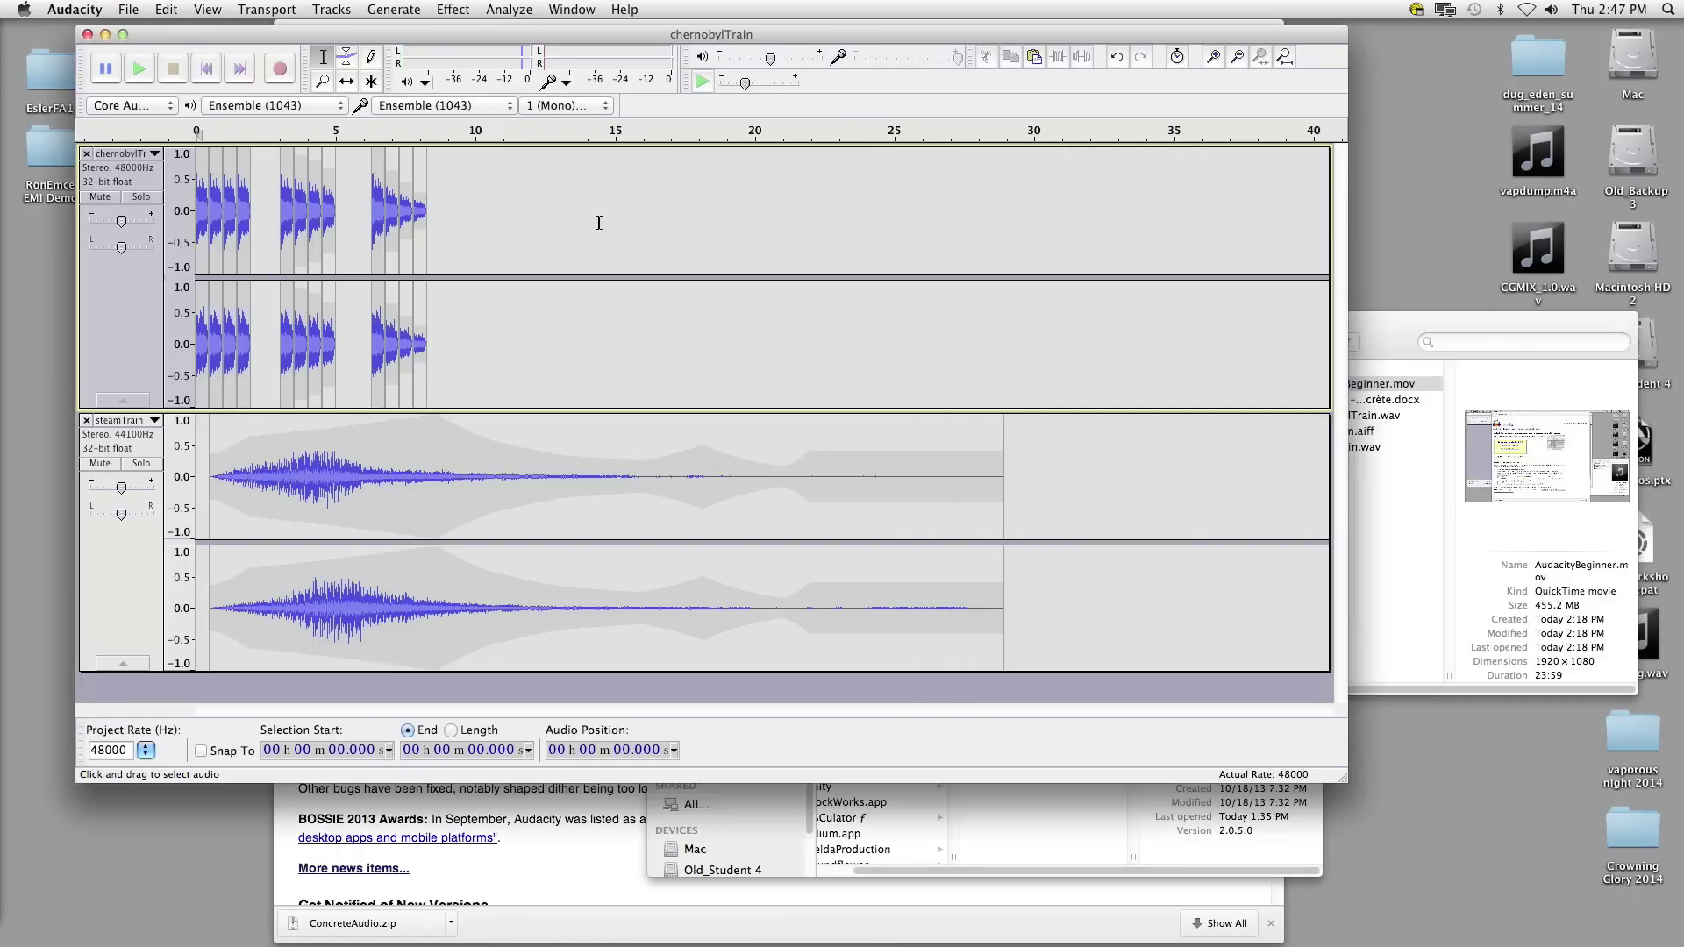
{"action": "left_click_drag", "start_coordinate": [468, 35], "coordinate": [468, 28]}
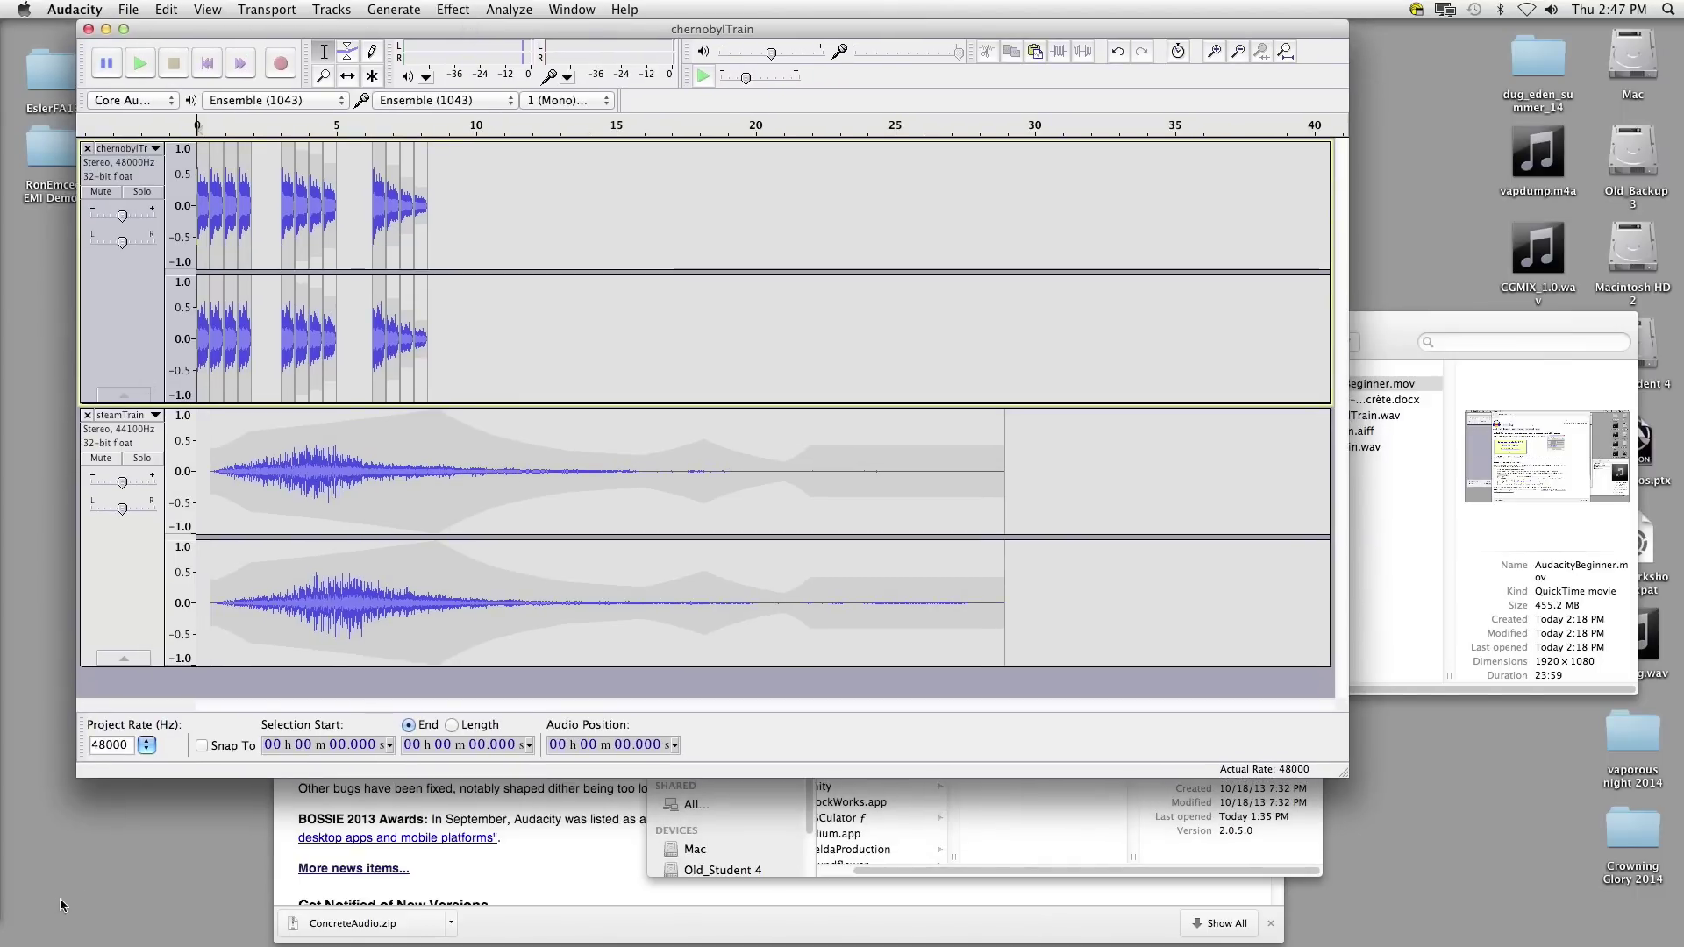